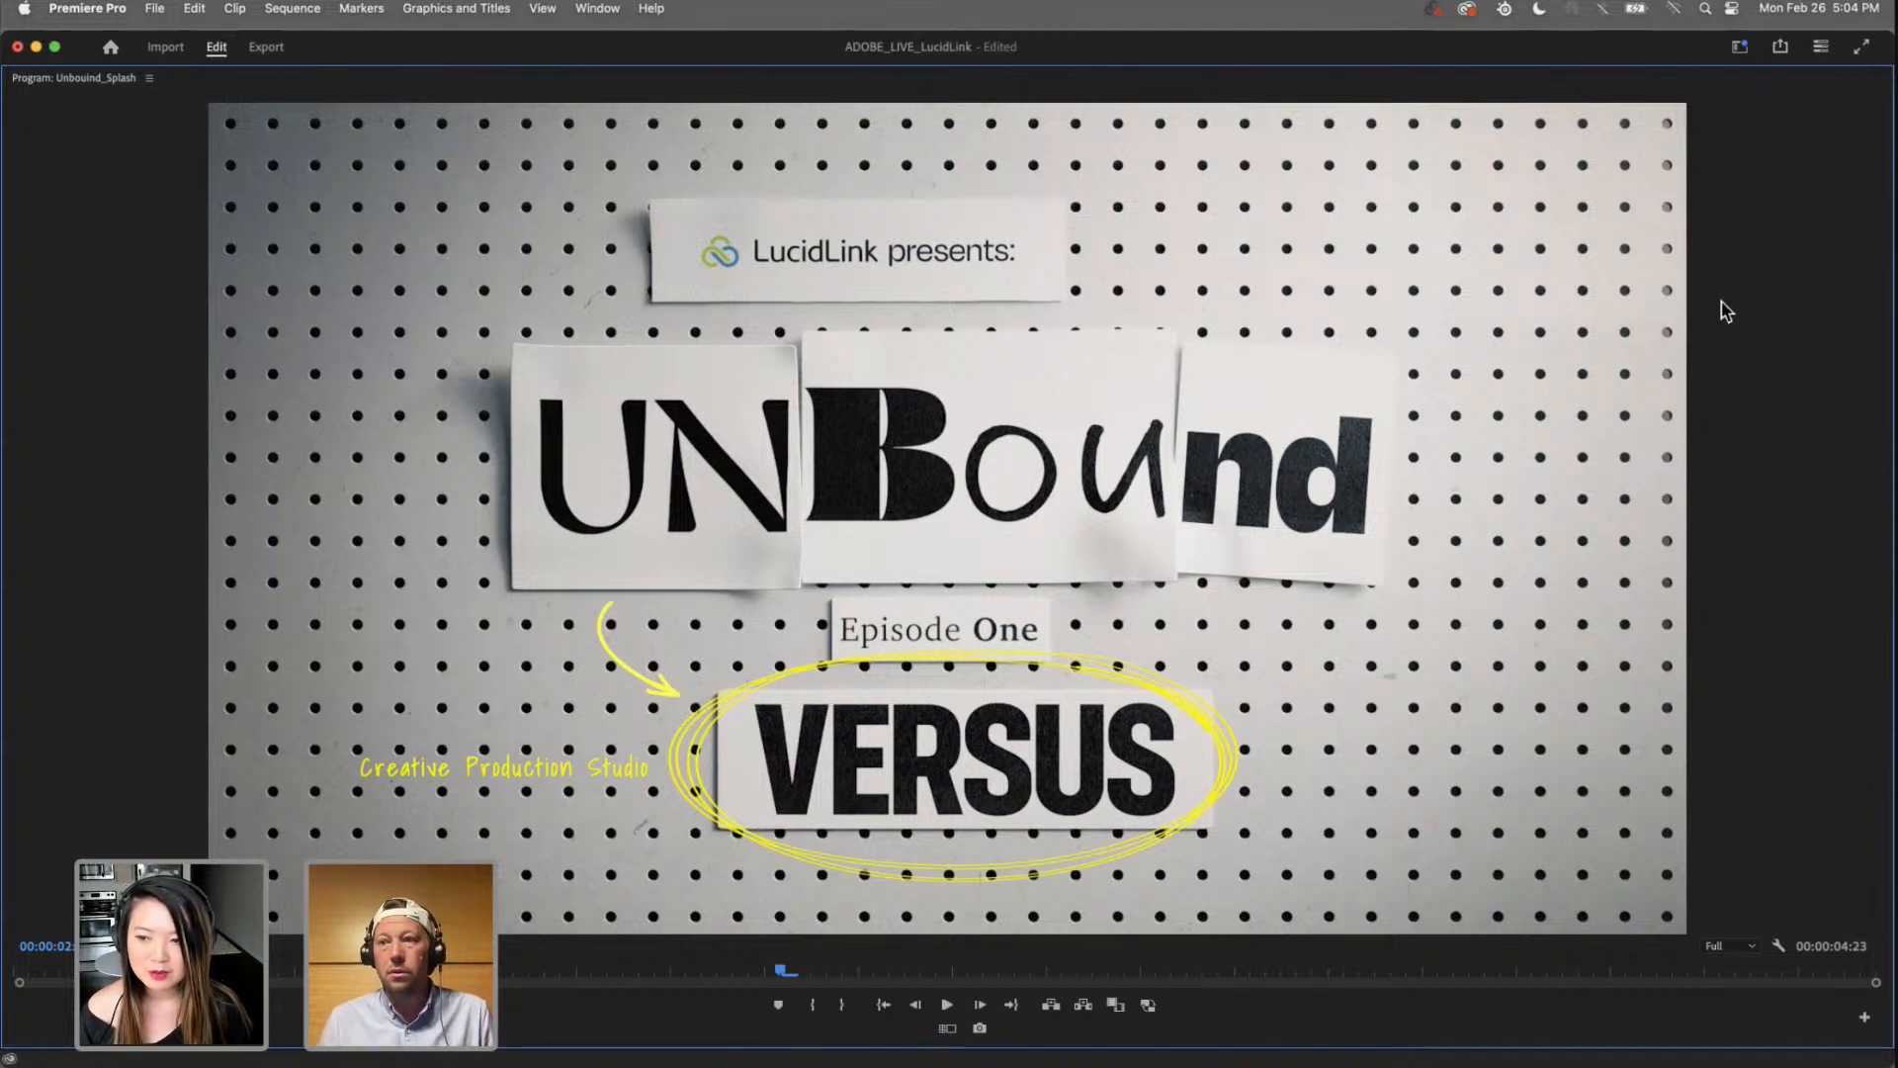
Step: Open the Unbound_Ep1_AdobeLive sequence and play it from its In point in a maximized Program monitor, then restore the layout
key("grave")
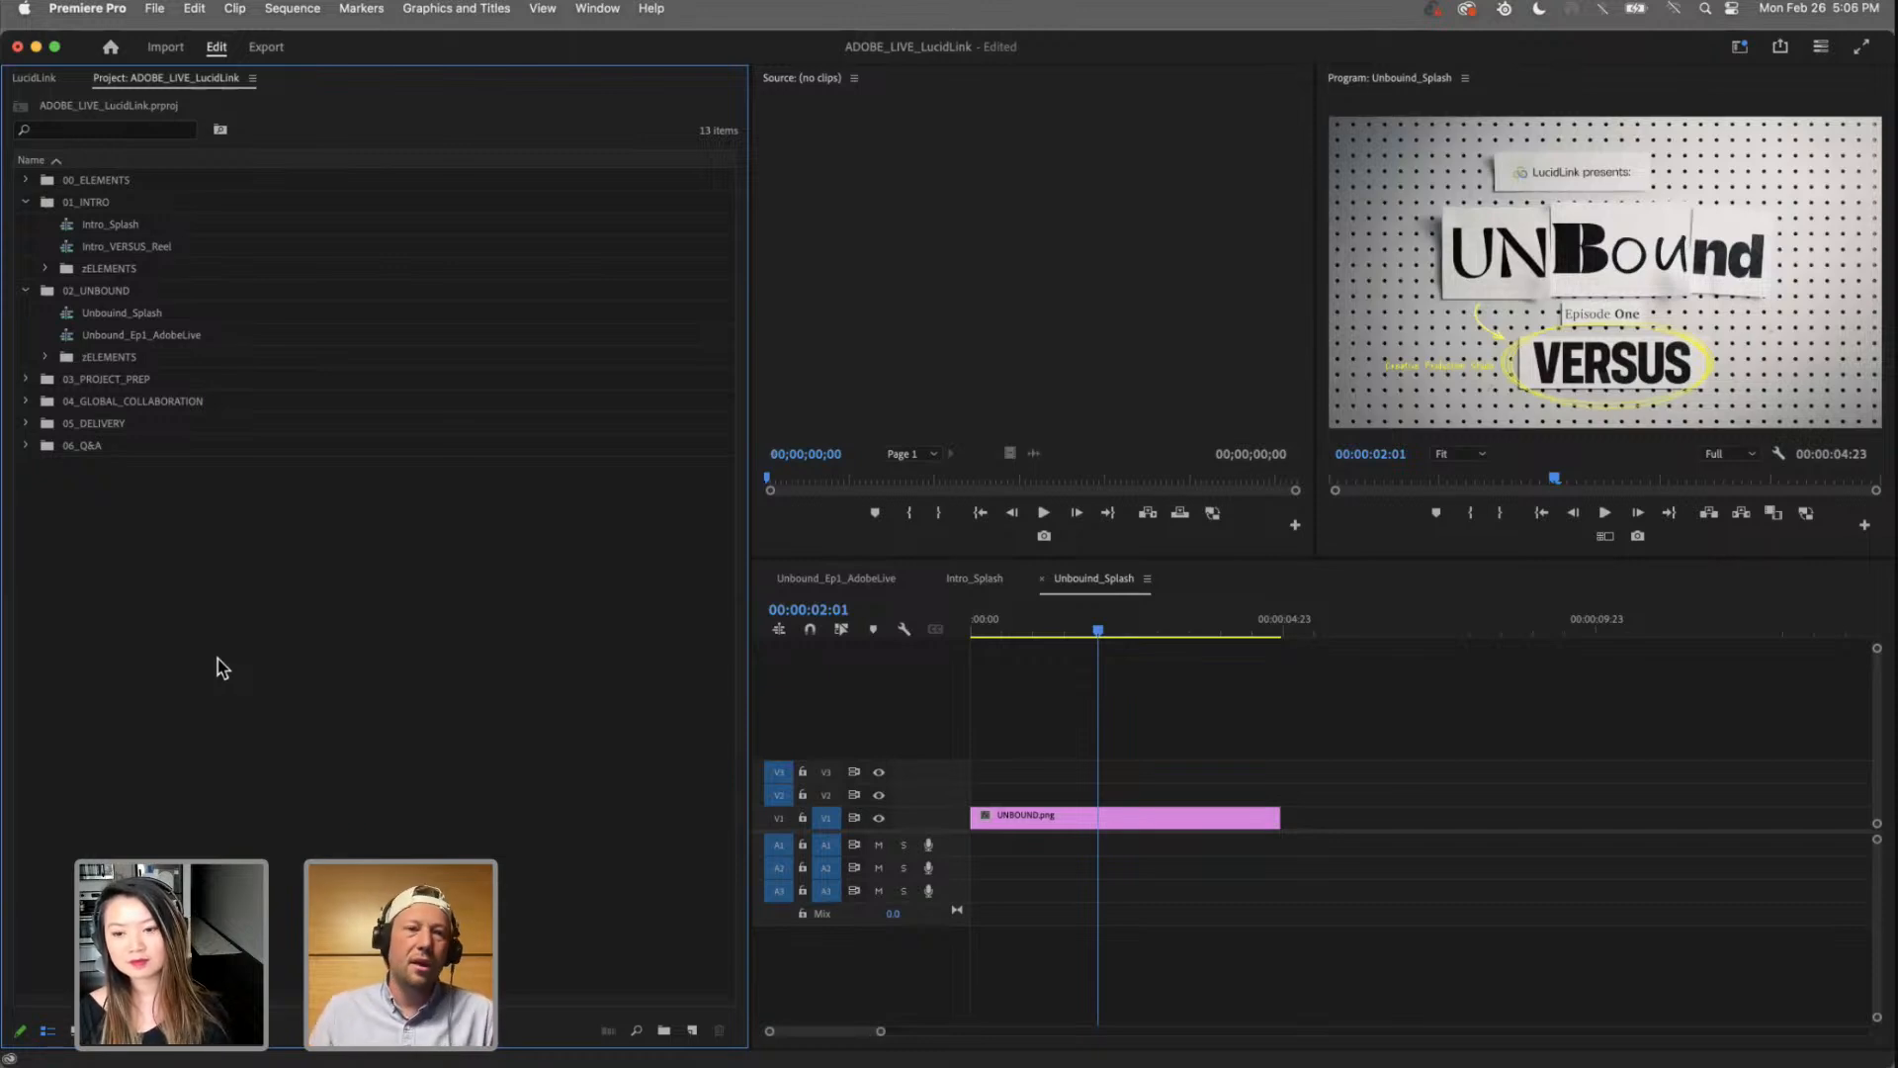
double_click(128, 335)
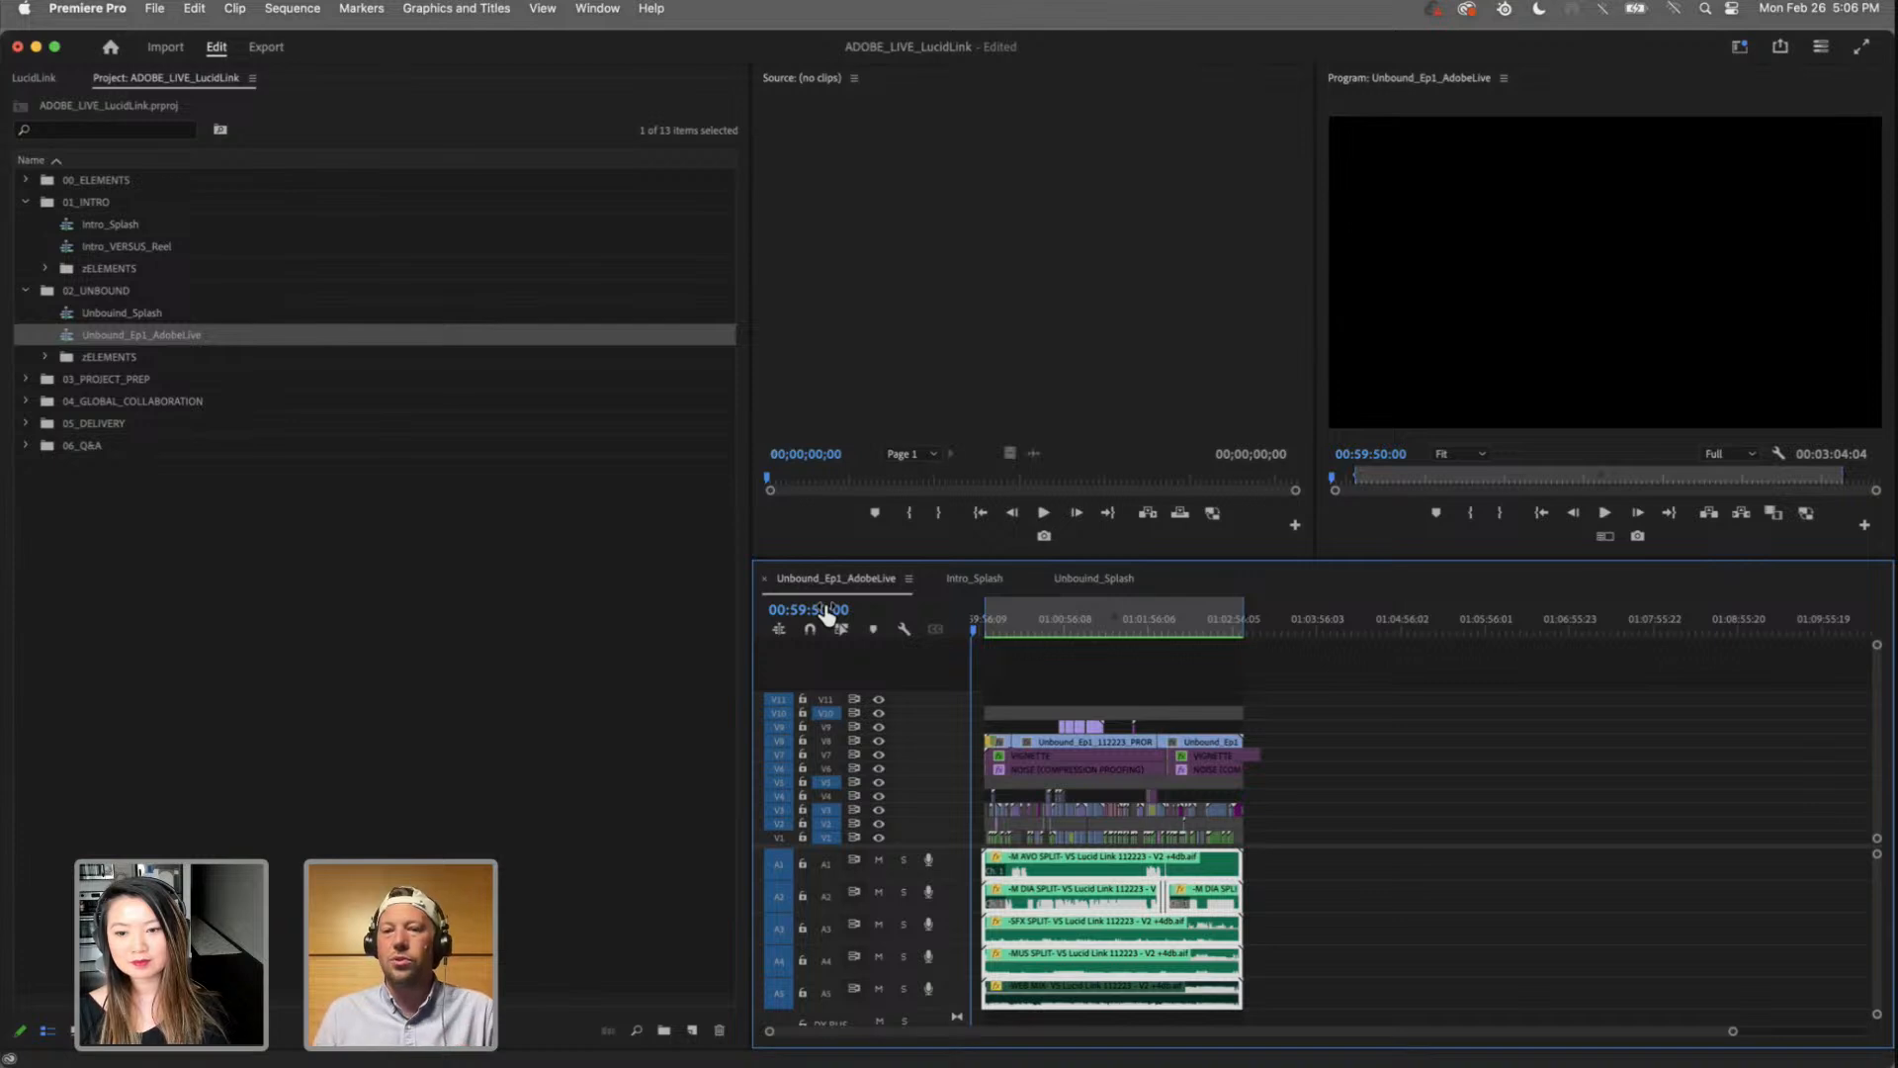
left_click(1633, 404)
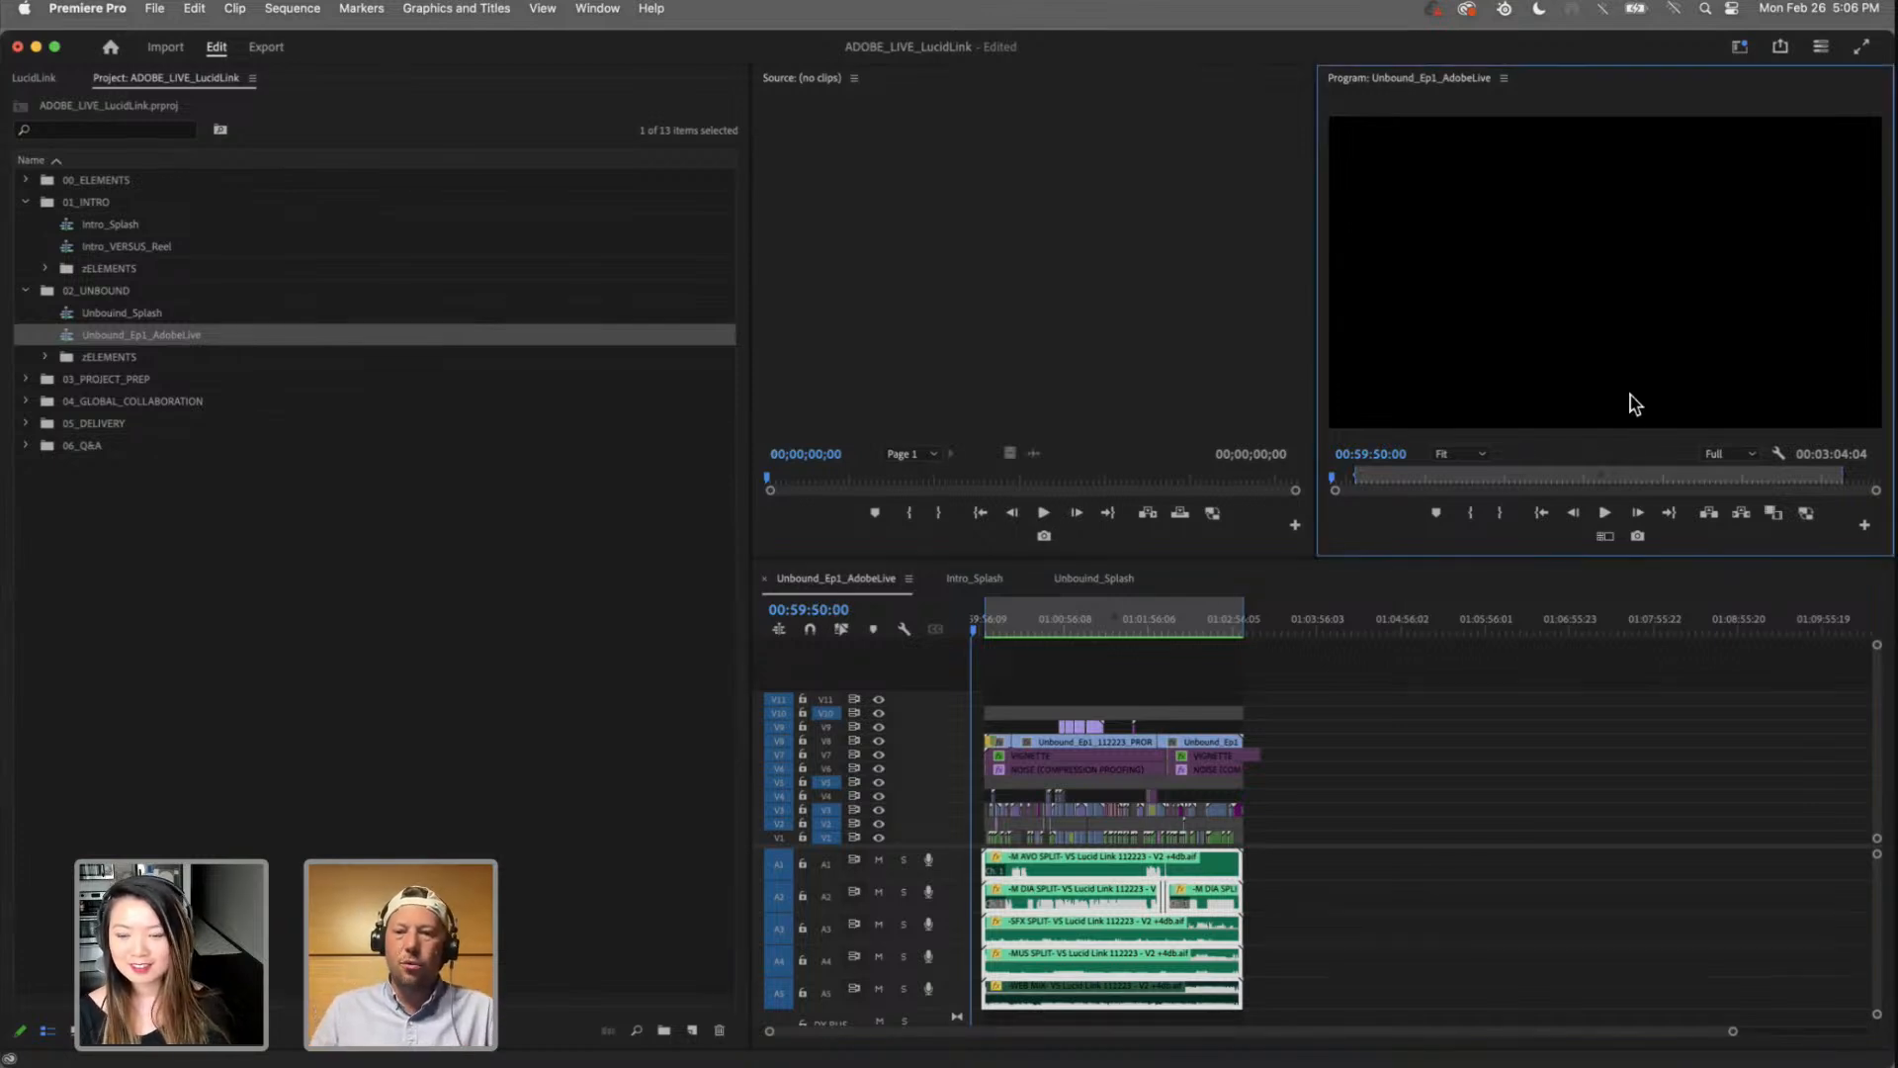
key("Home")
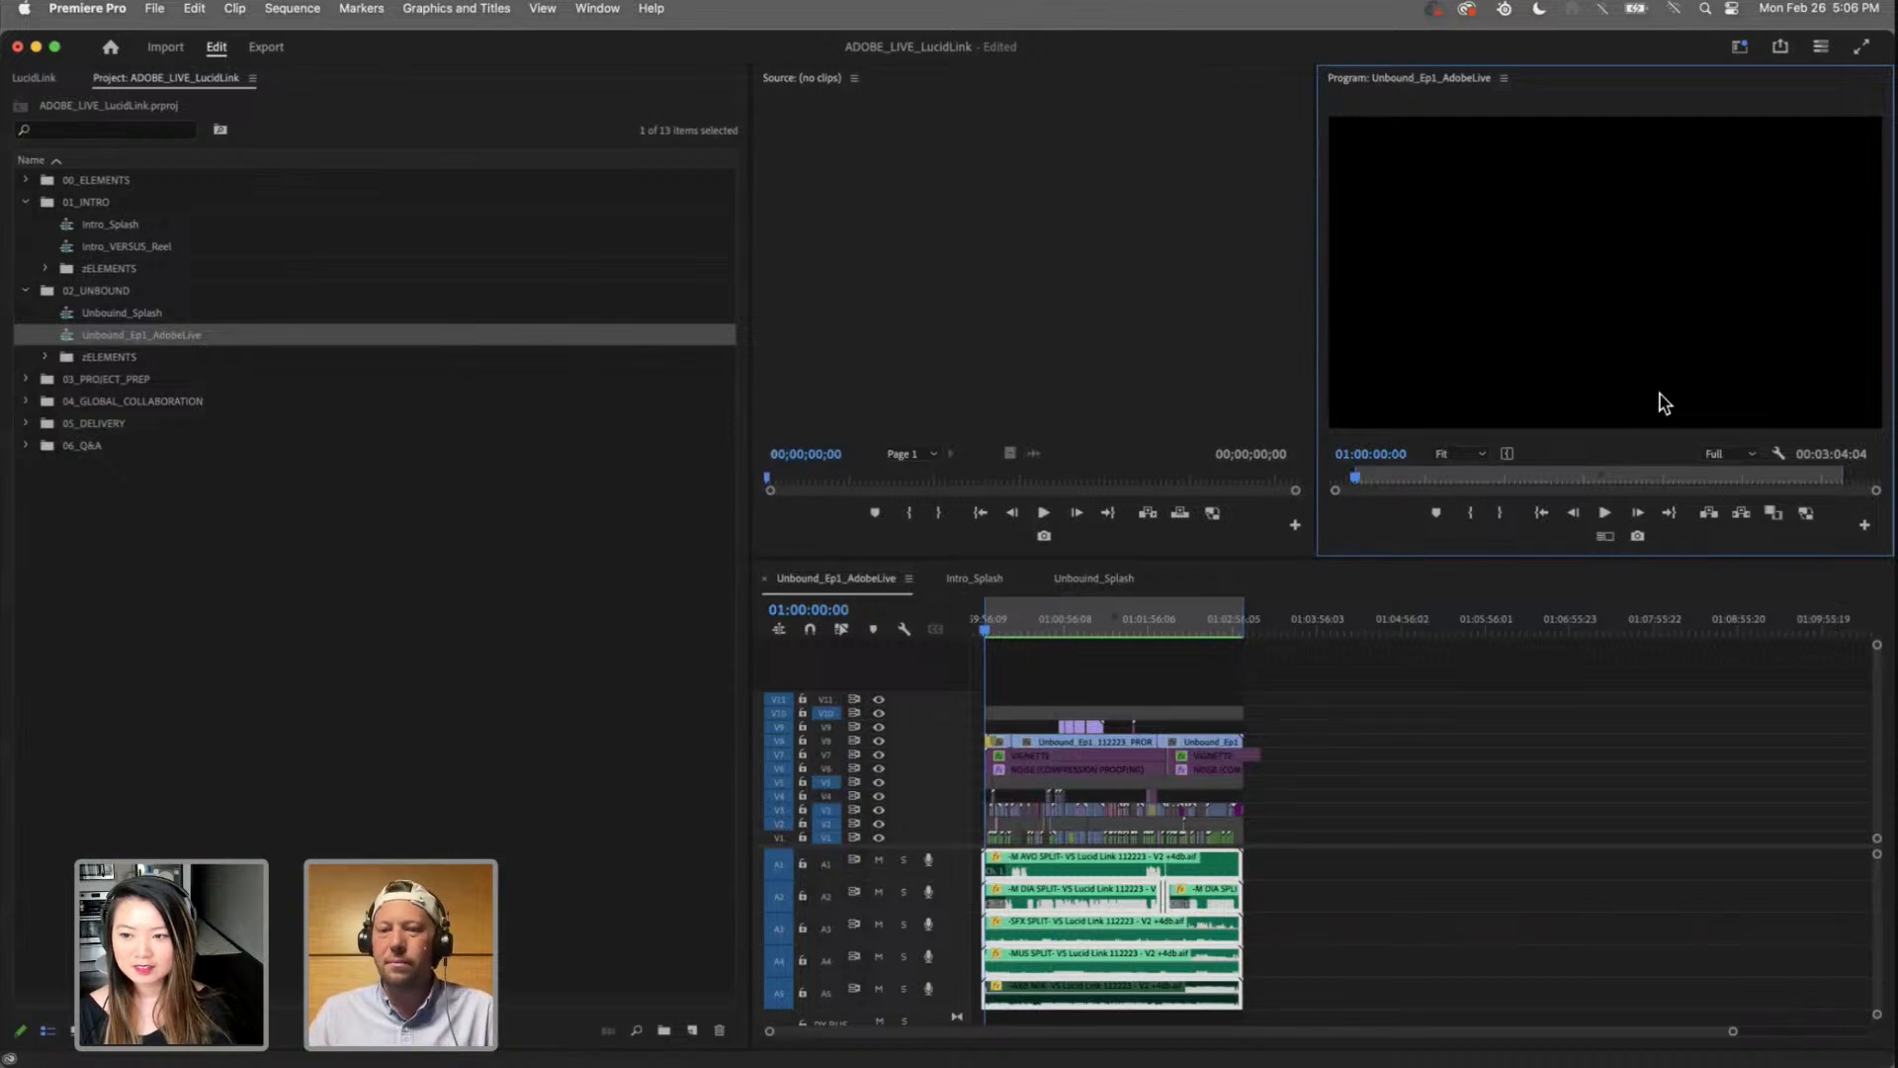
key("grave")
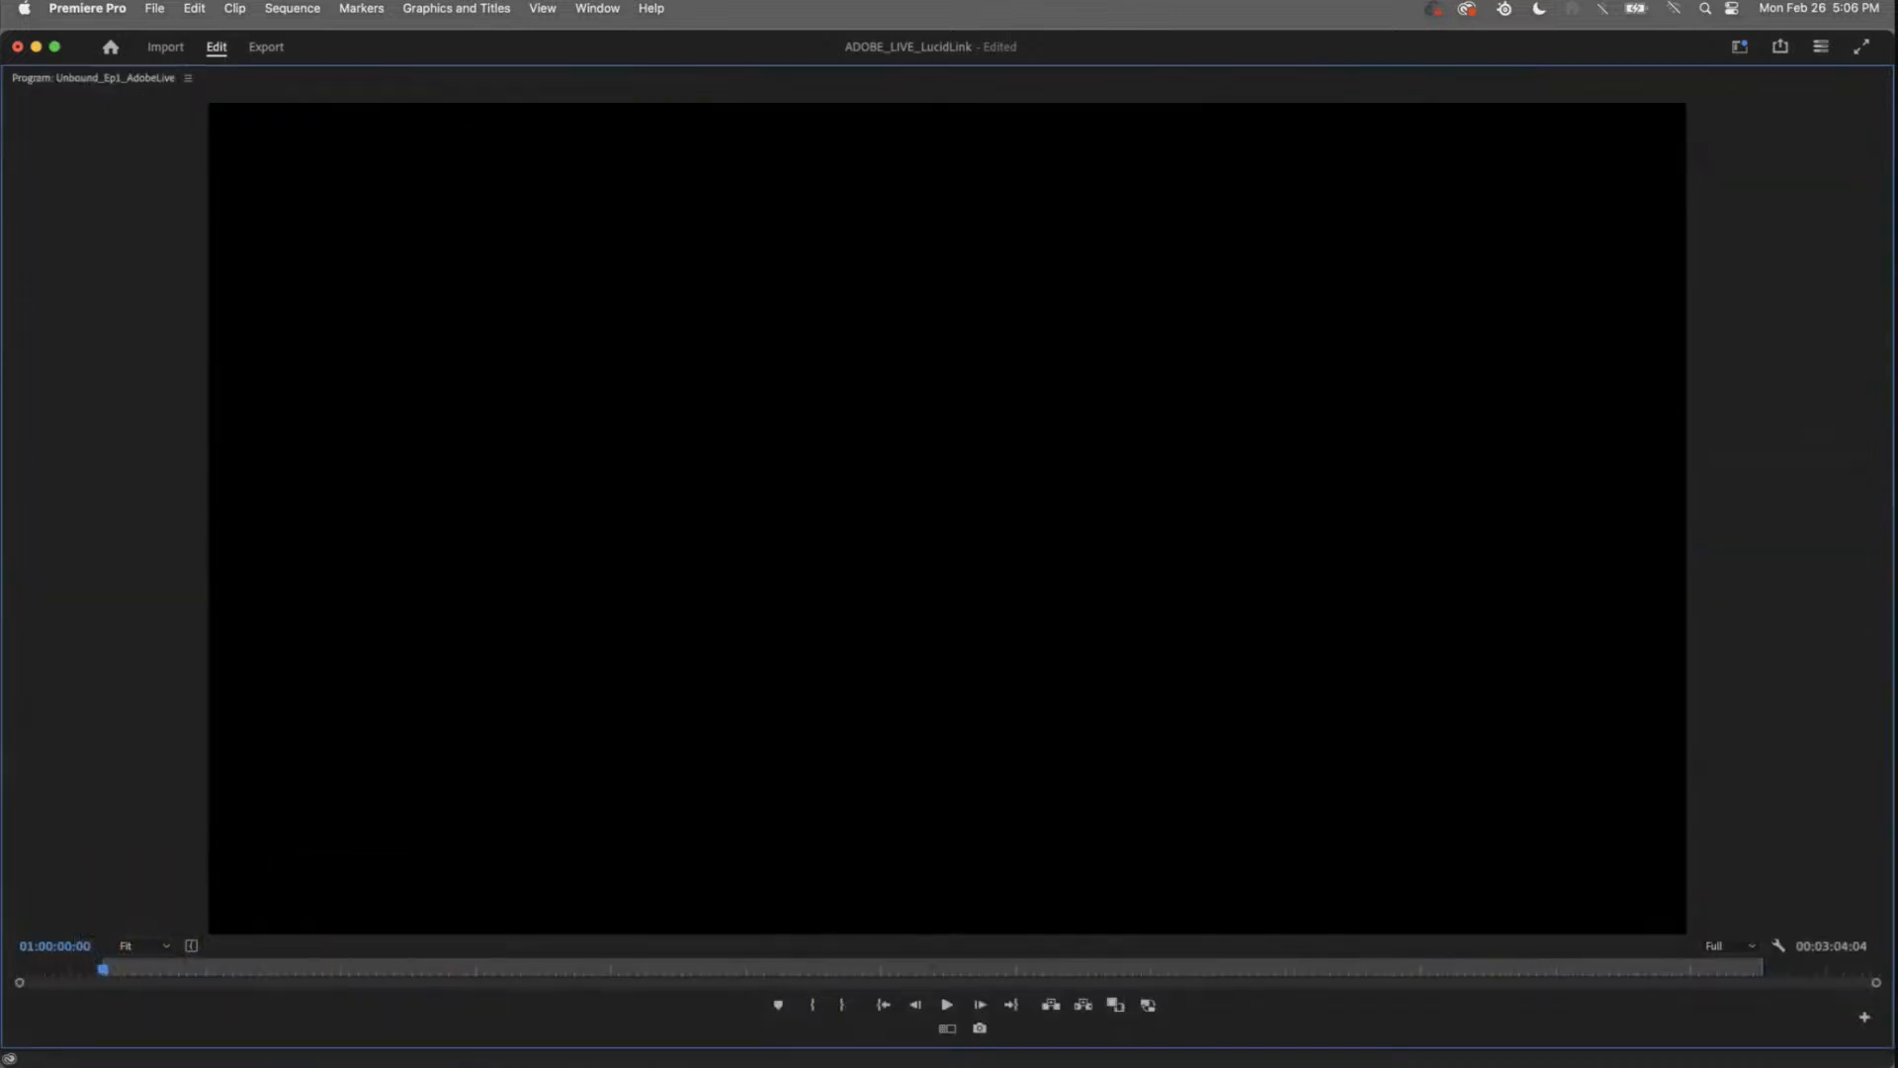
key("space")
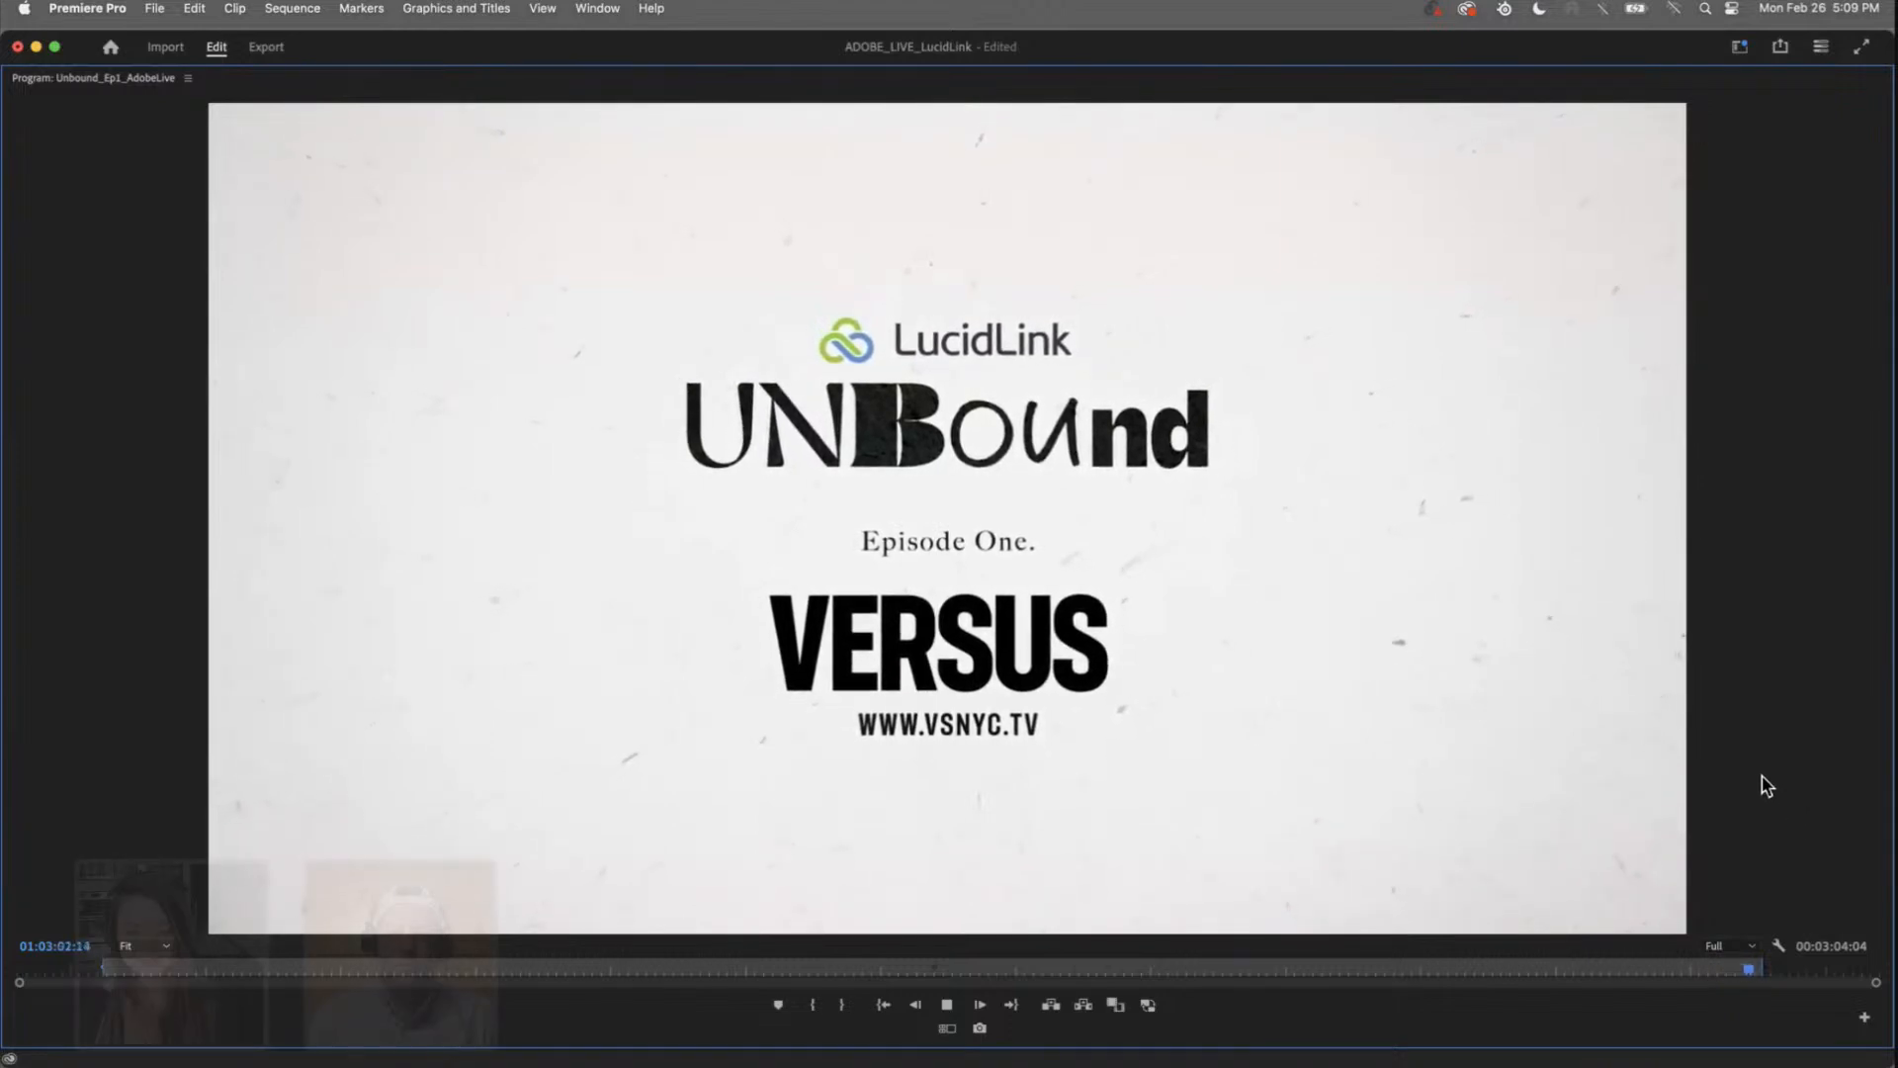
key("grave")
left_click(1265, 629)
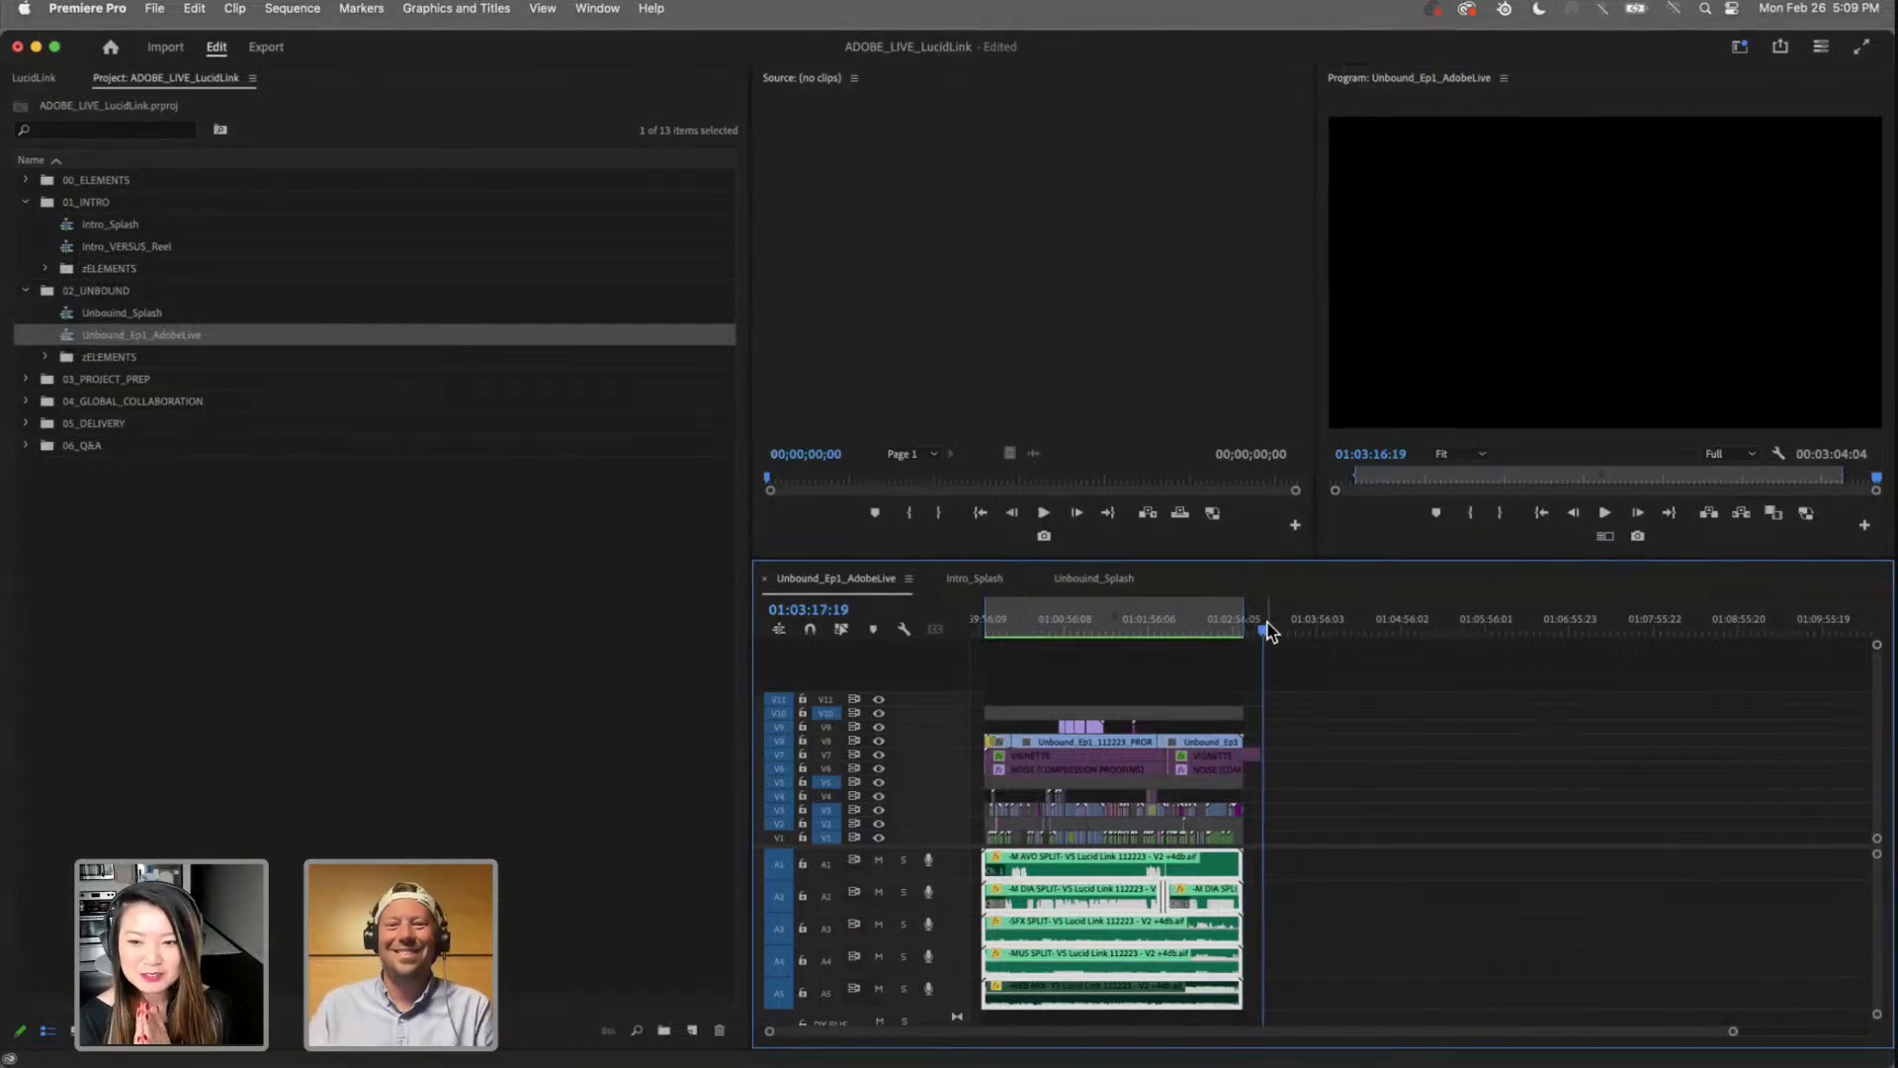
Step: Close all open sequences and collapse the 02_UNBOUND and 01_INTRO bins
left_click(342, 687)
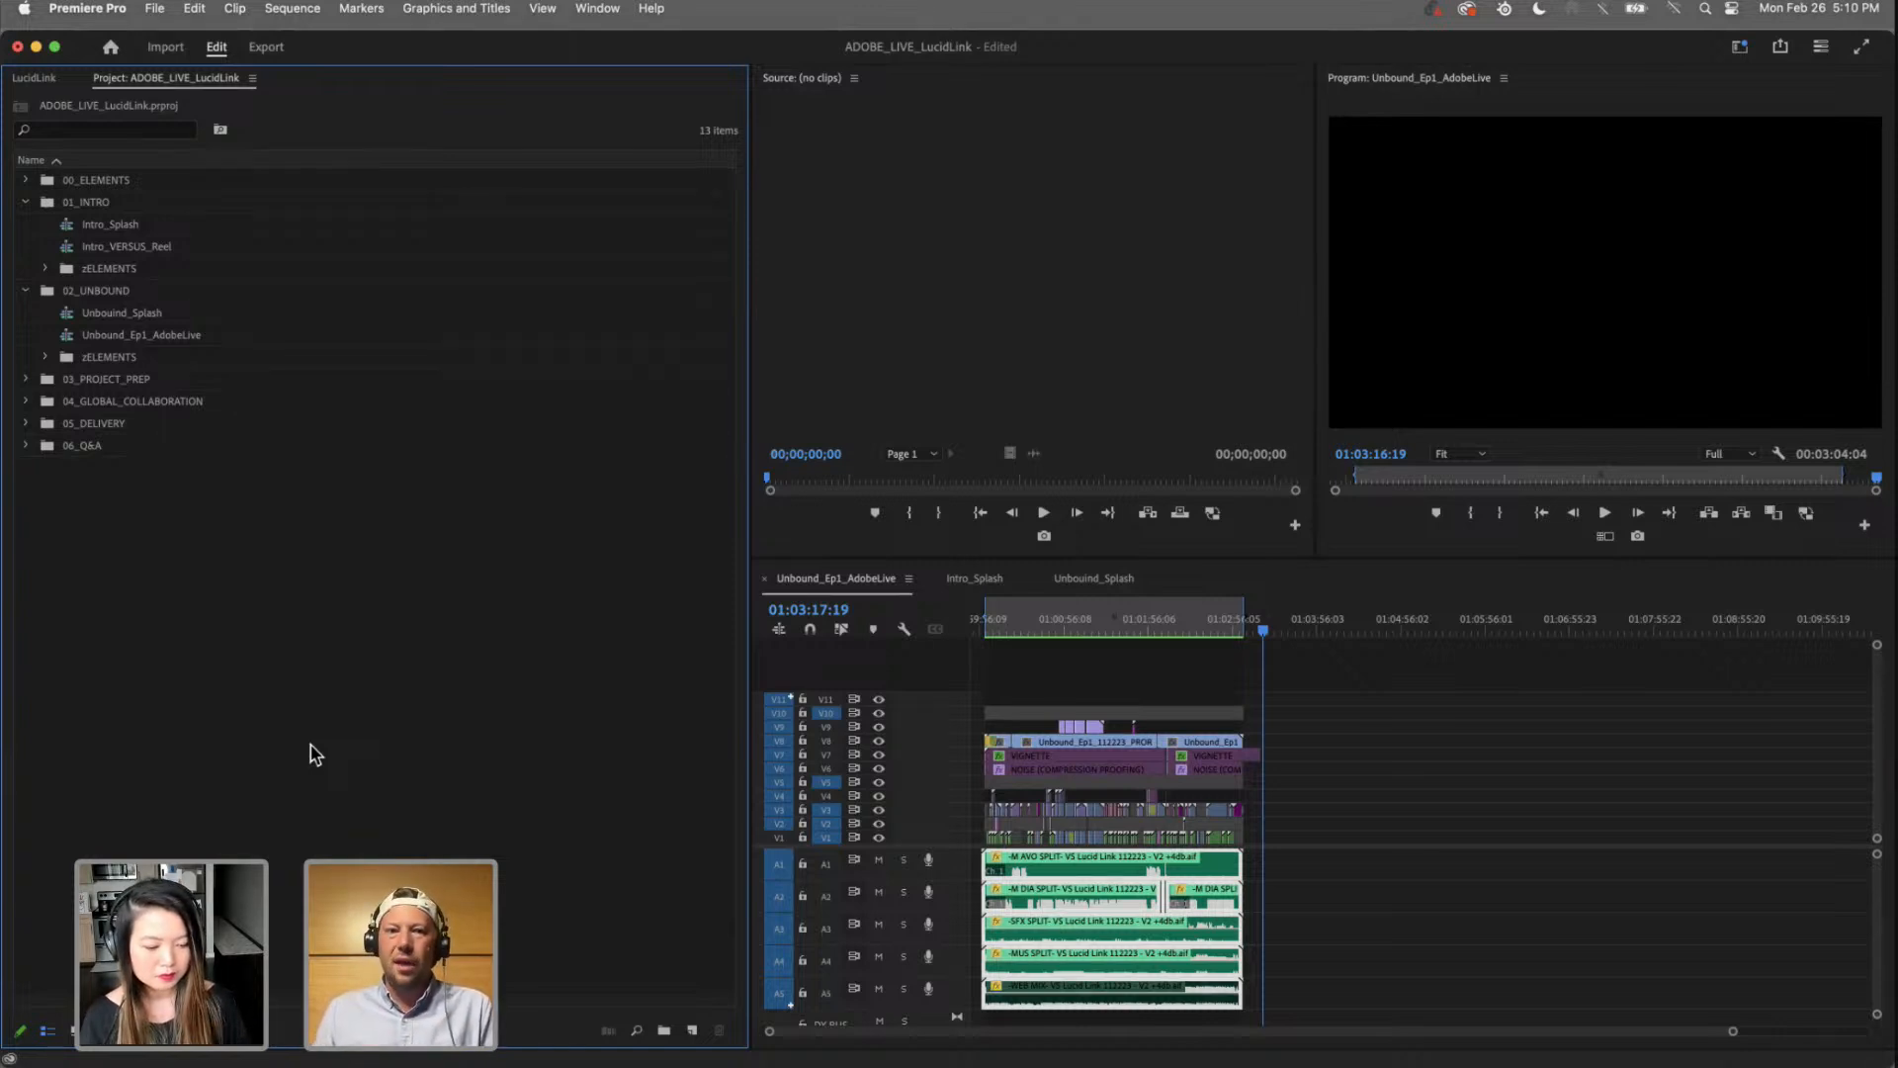
left_click(26, 290)
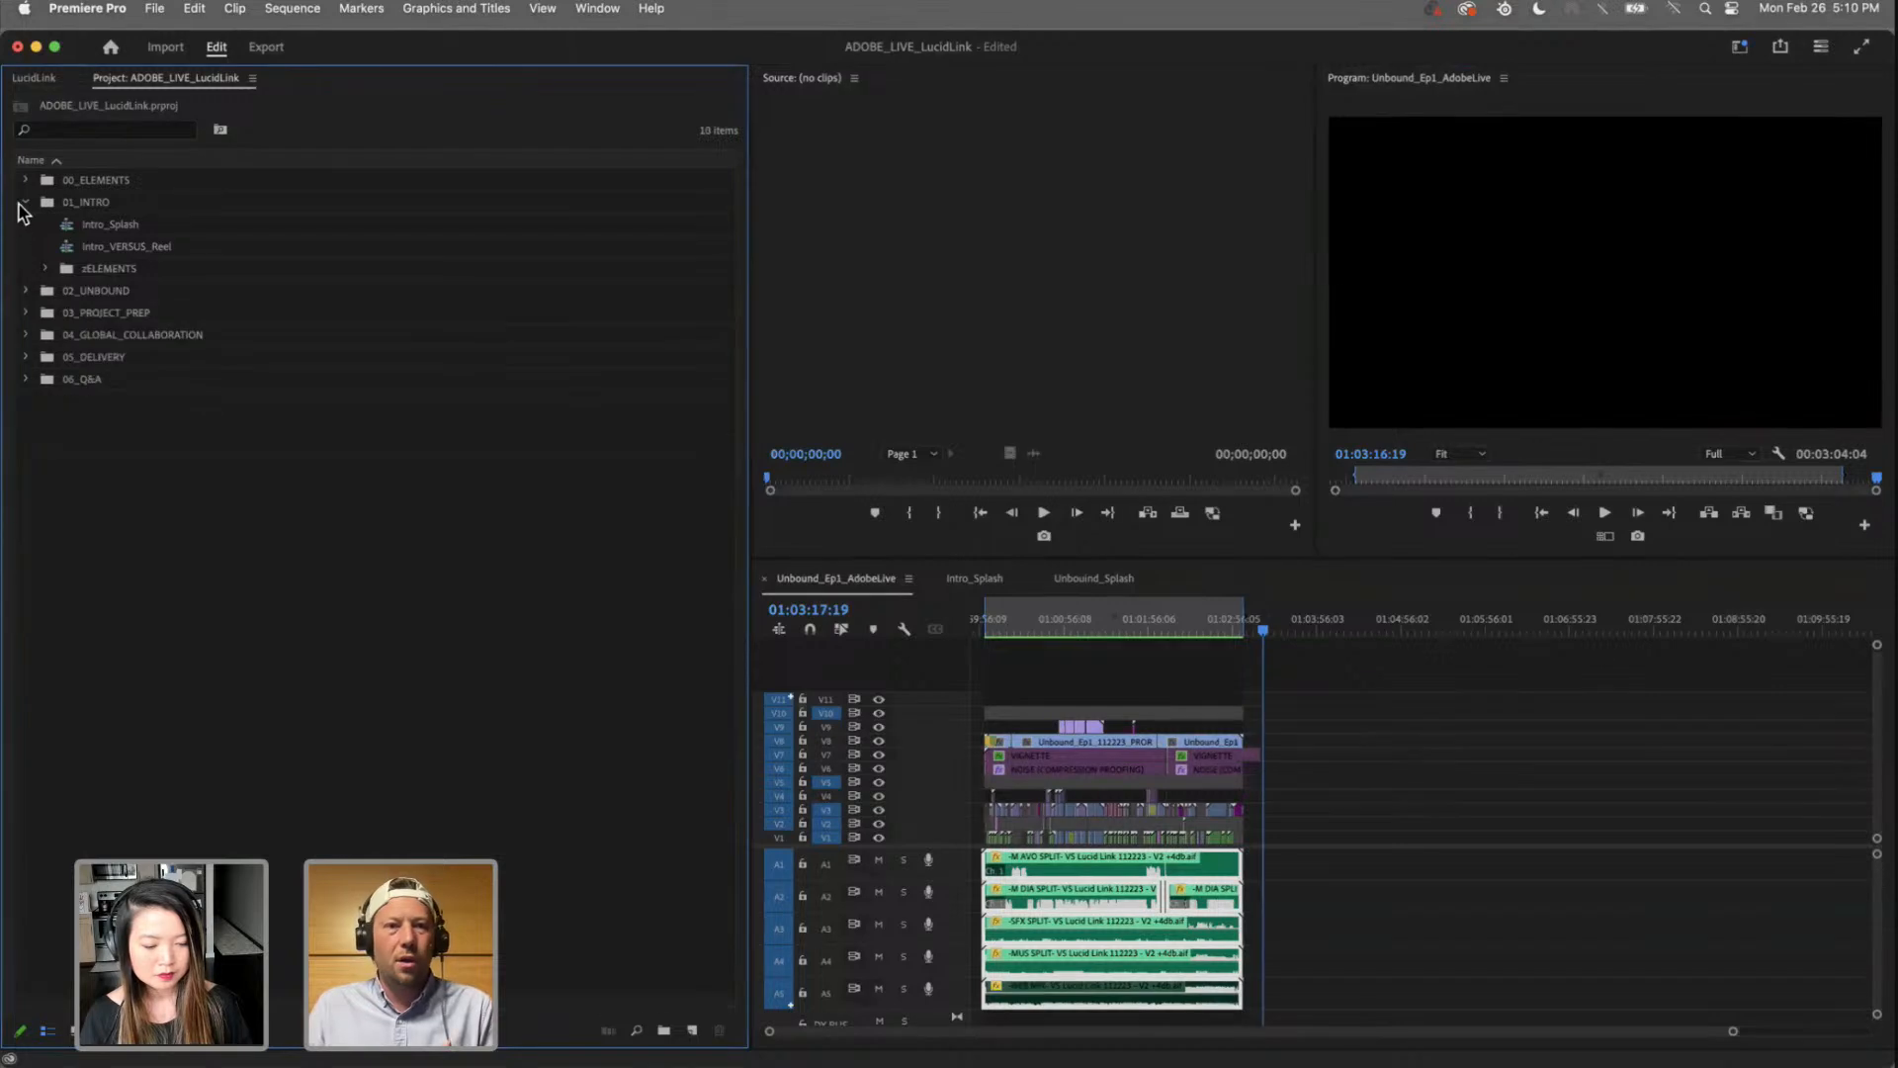
left_click(1072, 627)
key("super+w")
key("super+w")
key("super+w")
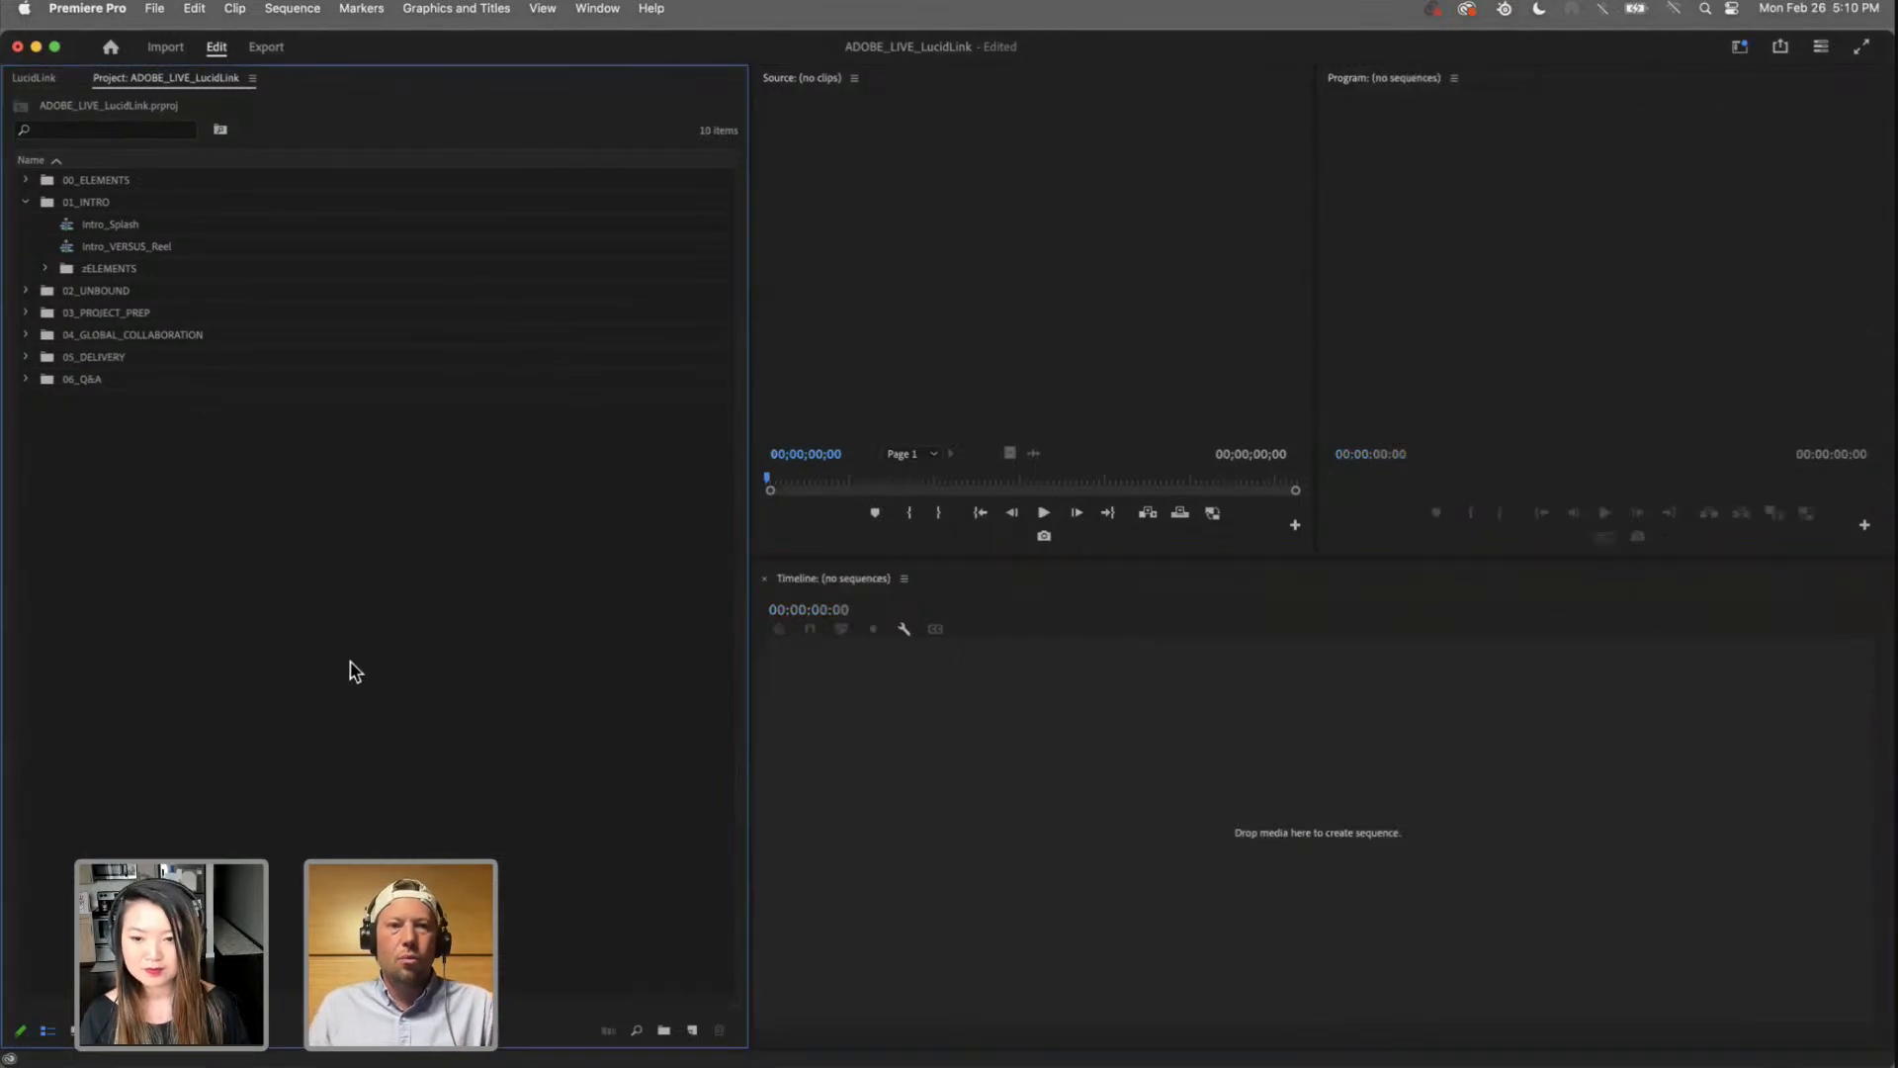
left_click(25, 202)
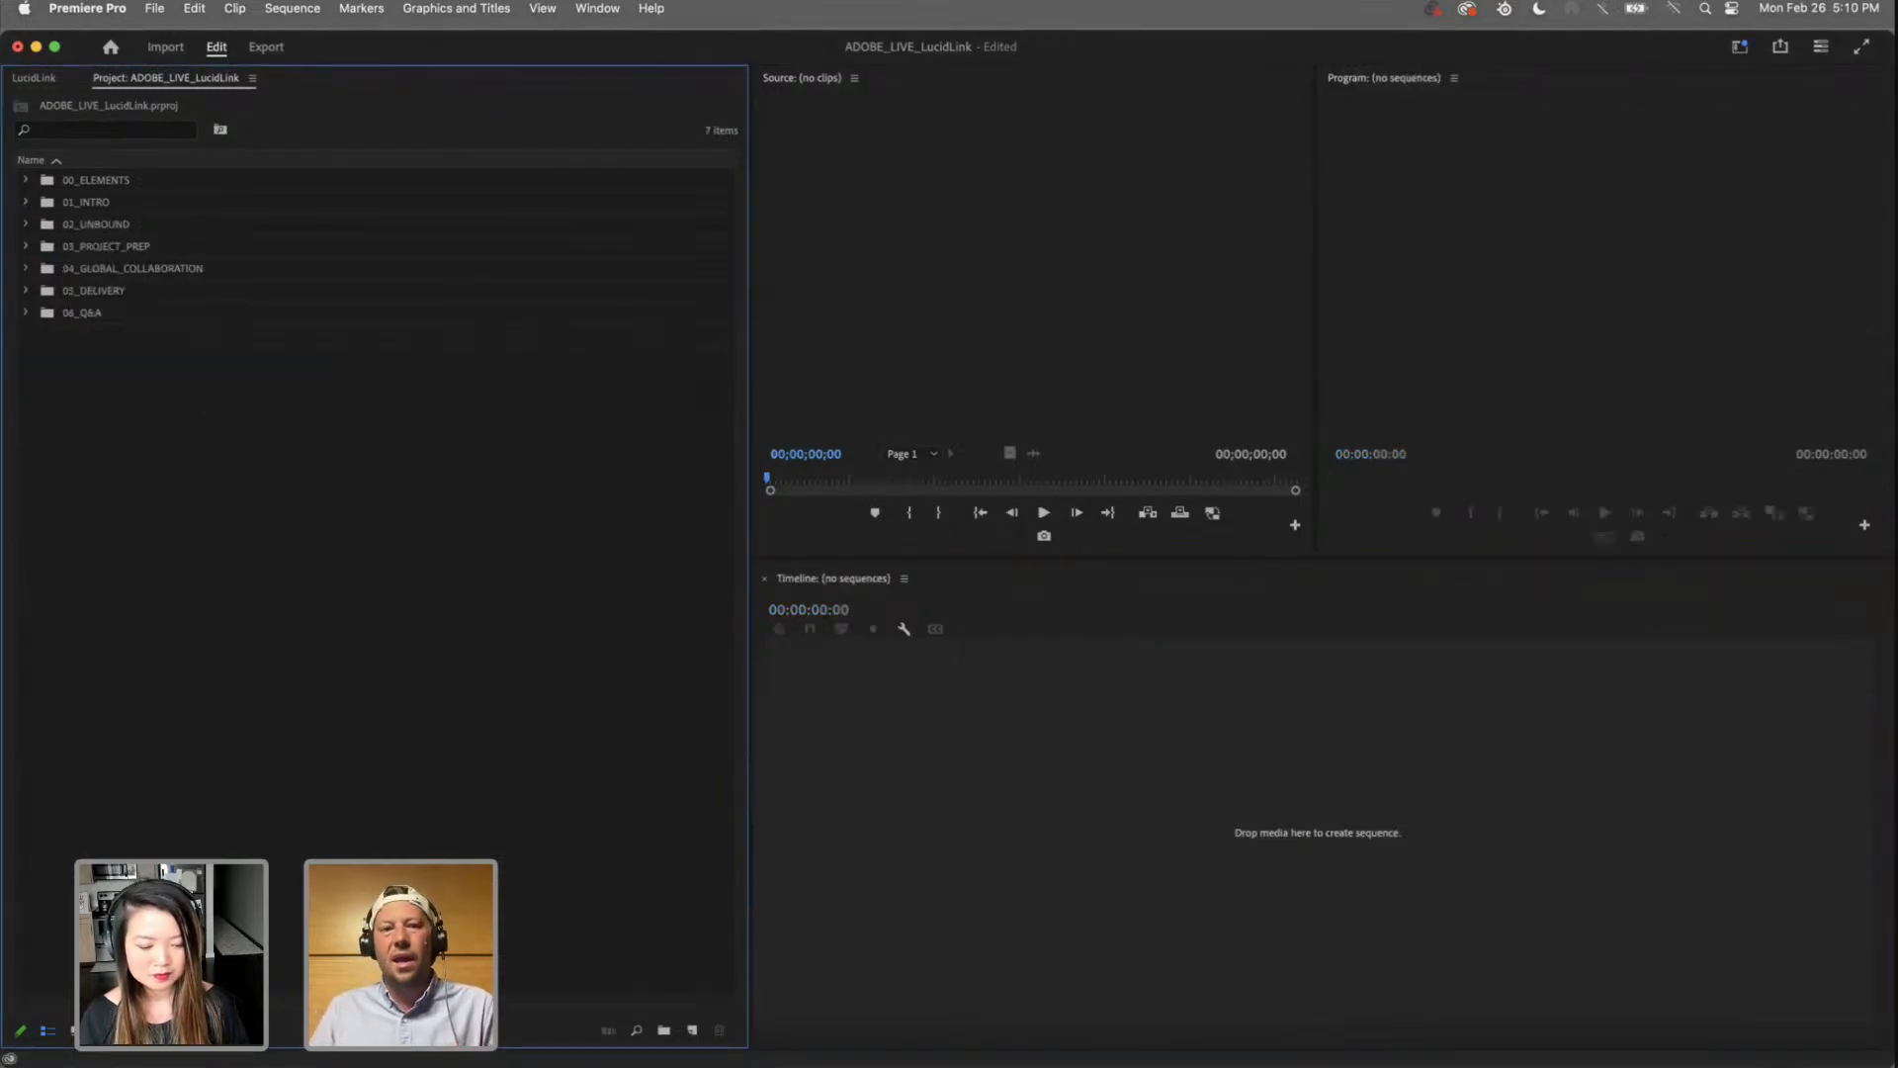
Step: Open the SHOOT_1027_ALL_DAILIES_TRIM sequence from SHOOT_STRINGS within the 1-DALIES bin of 03_PROJECT_PREP
left_click(25, 246)
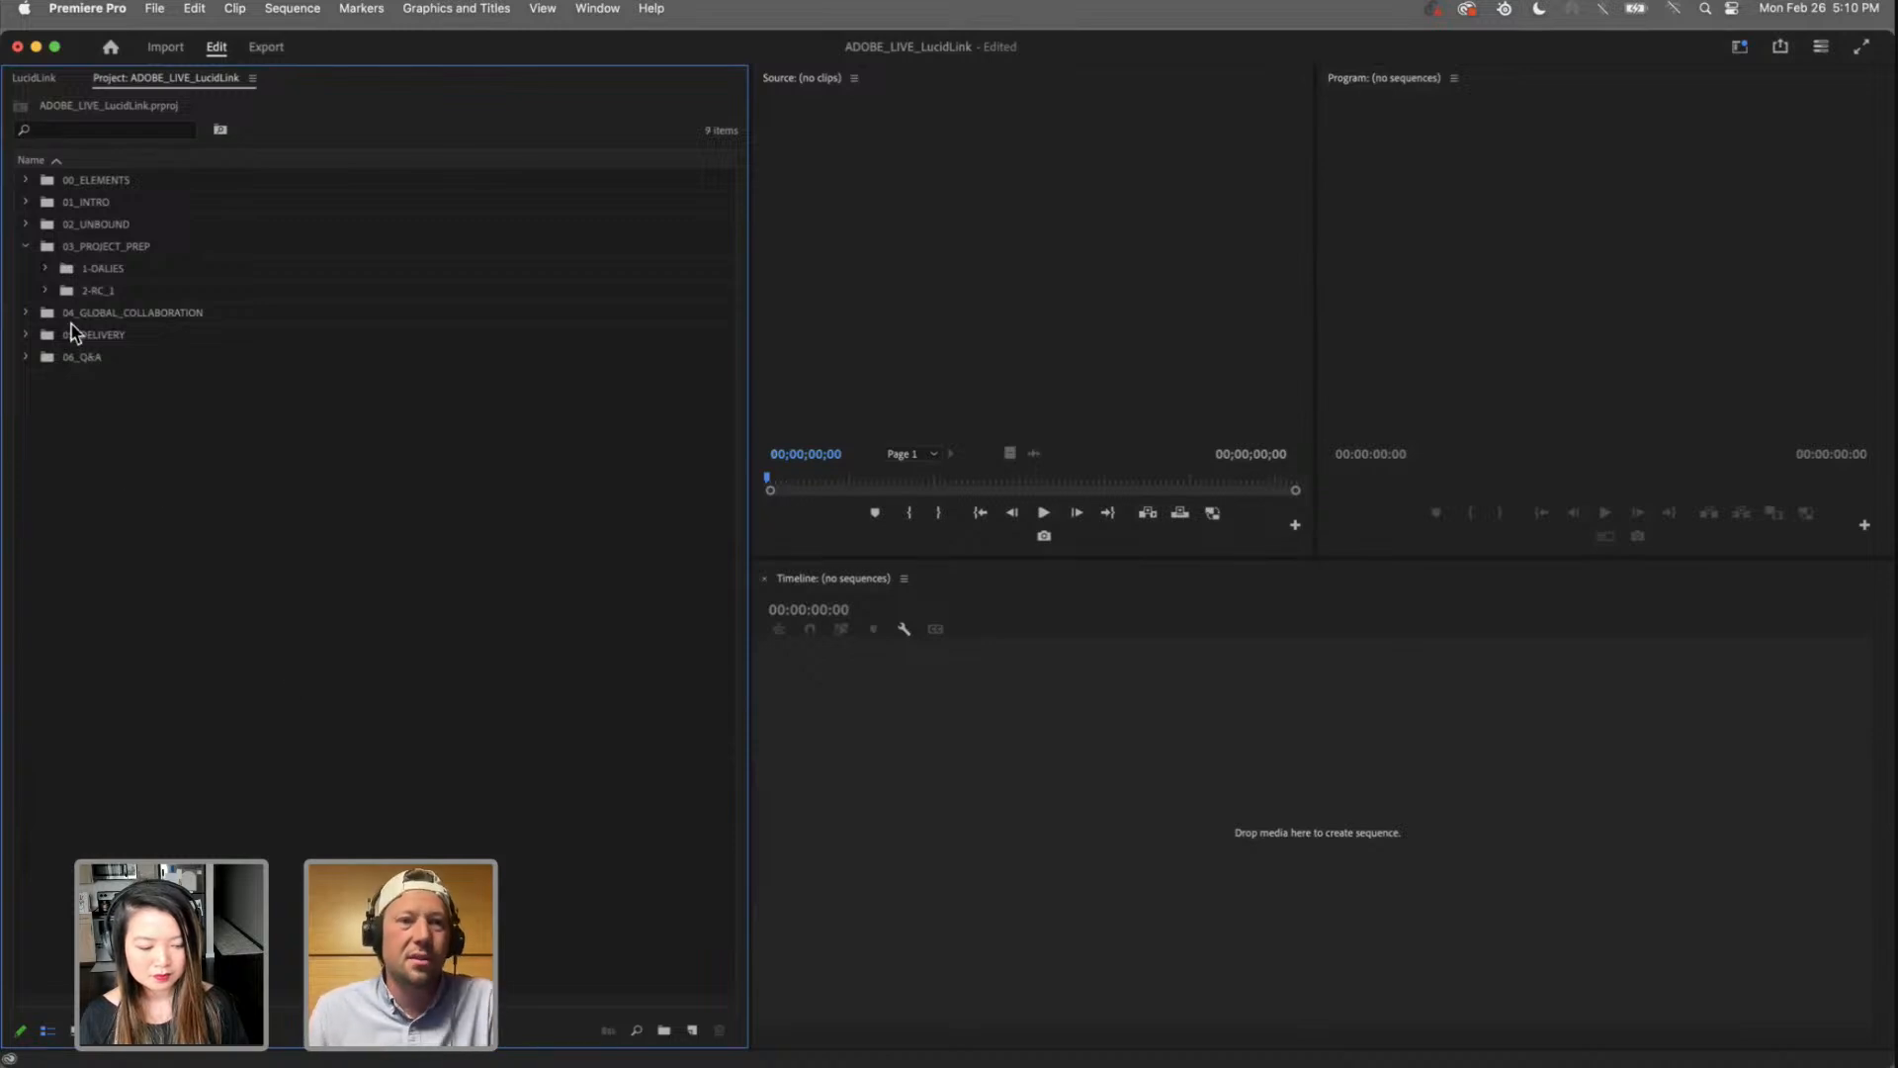
left_click(45, 291)
left_click(44, 268)
left_click(45, 357)
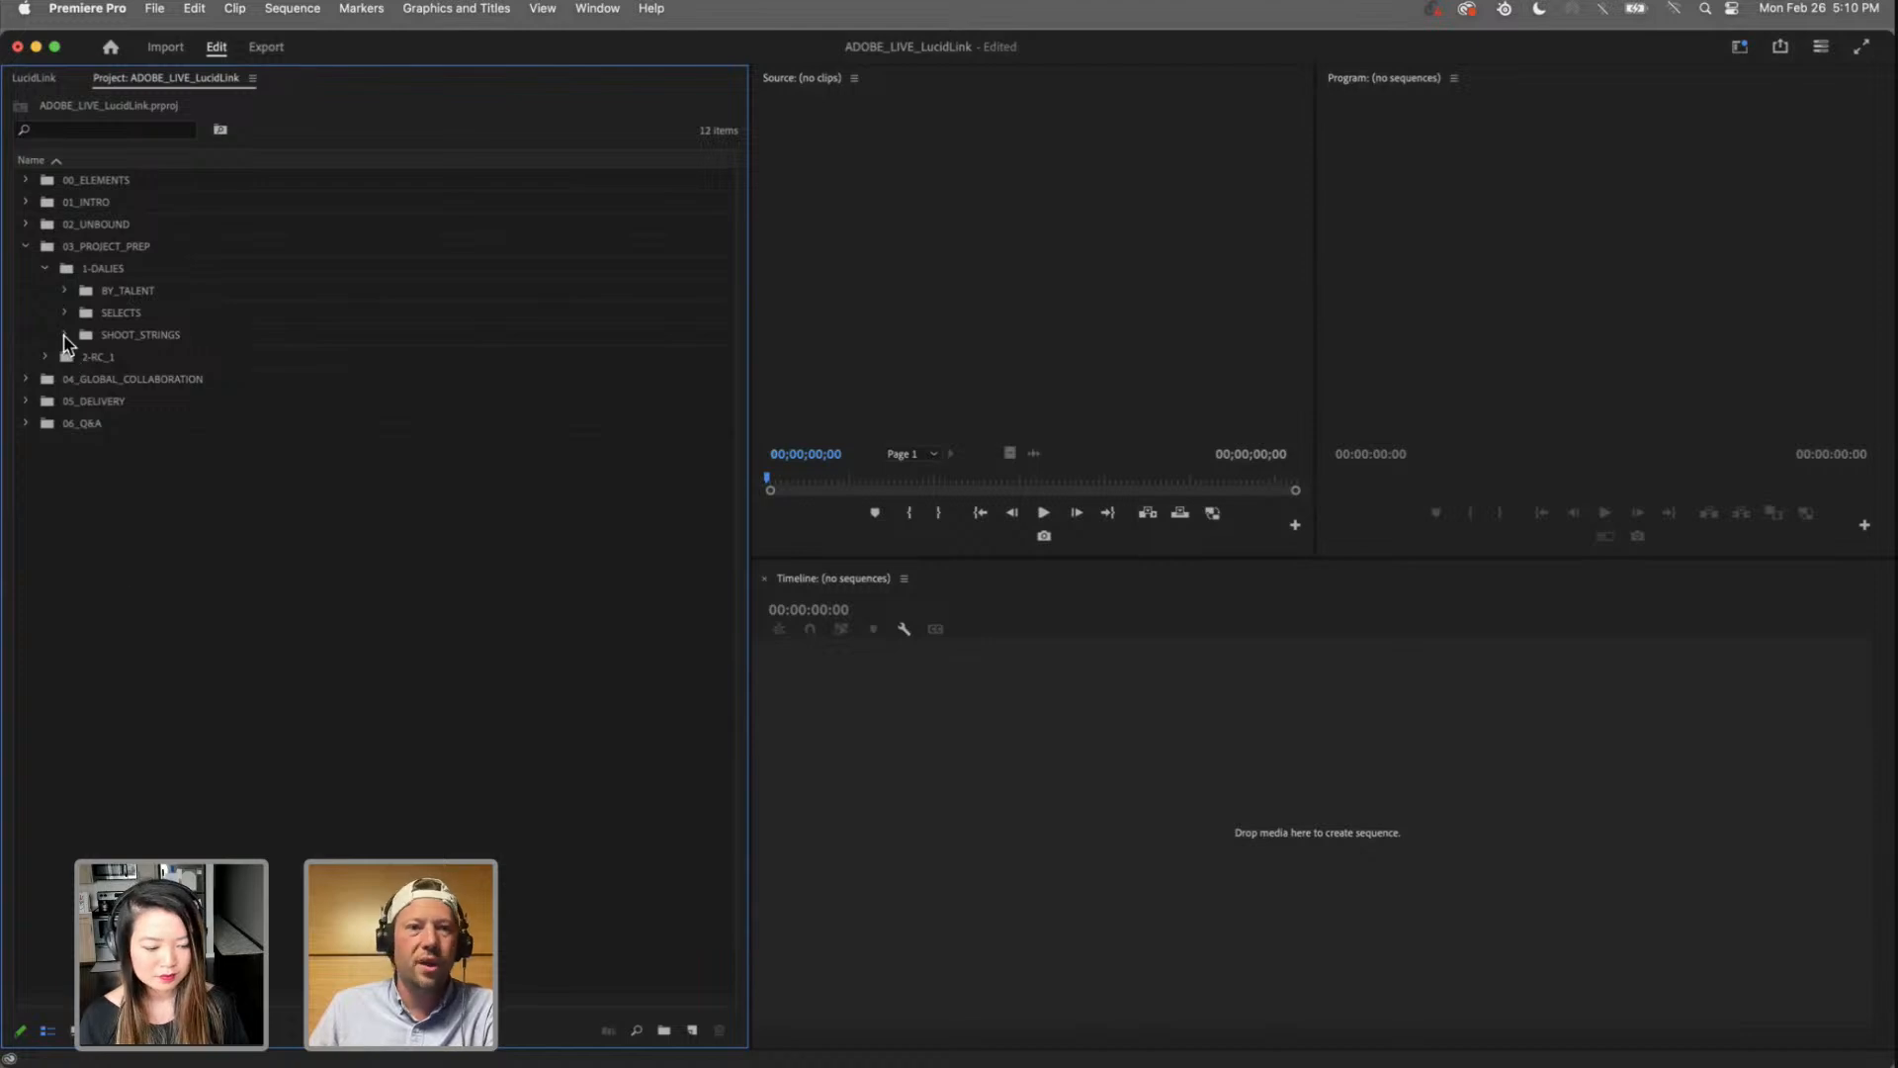
left_click(64, 334)
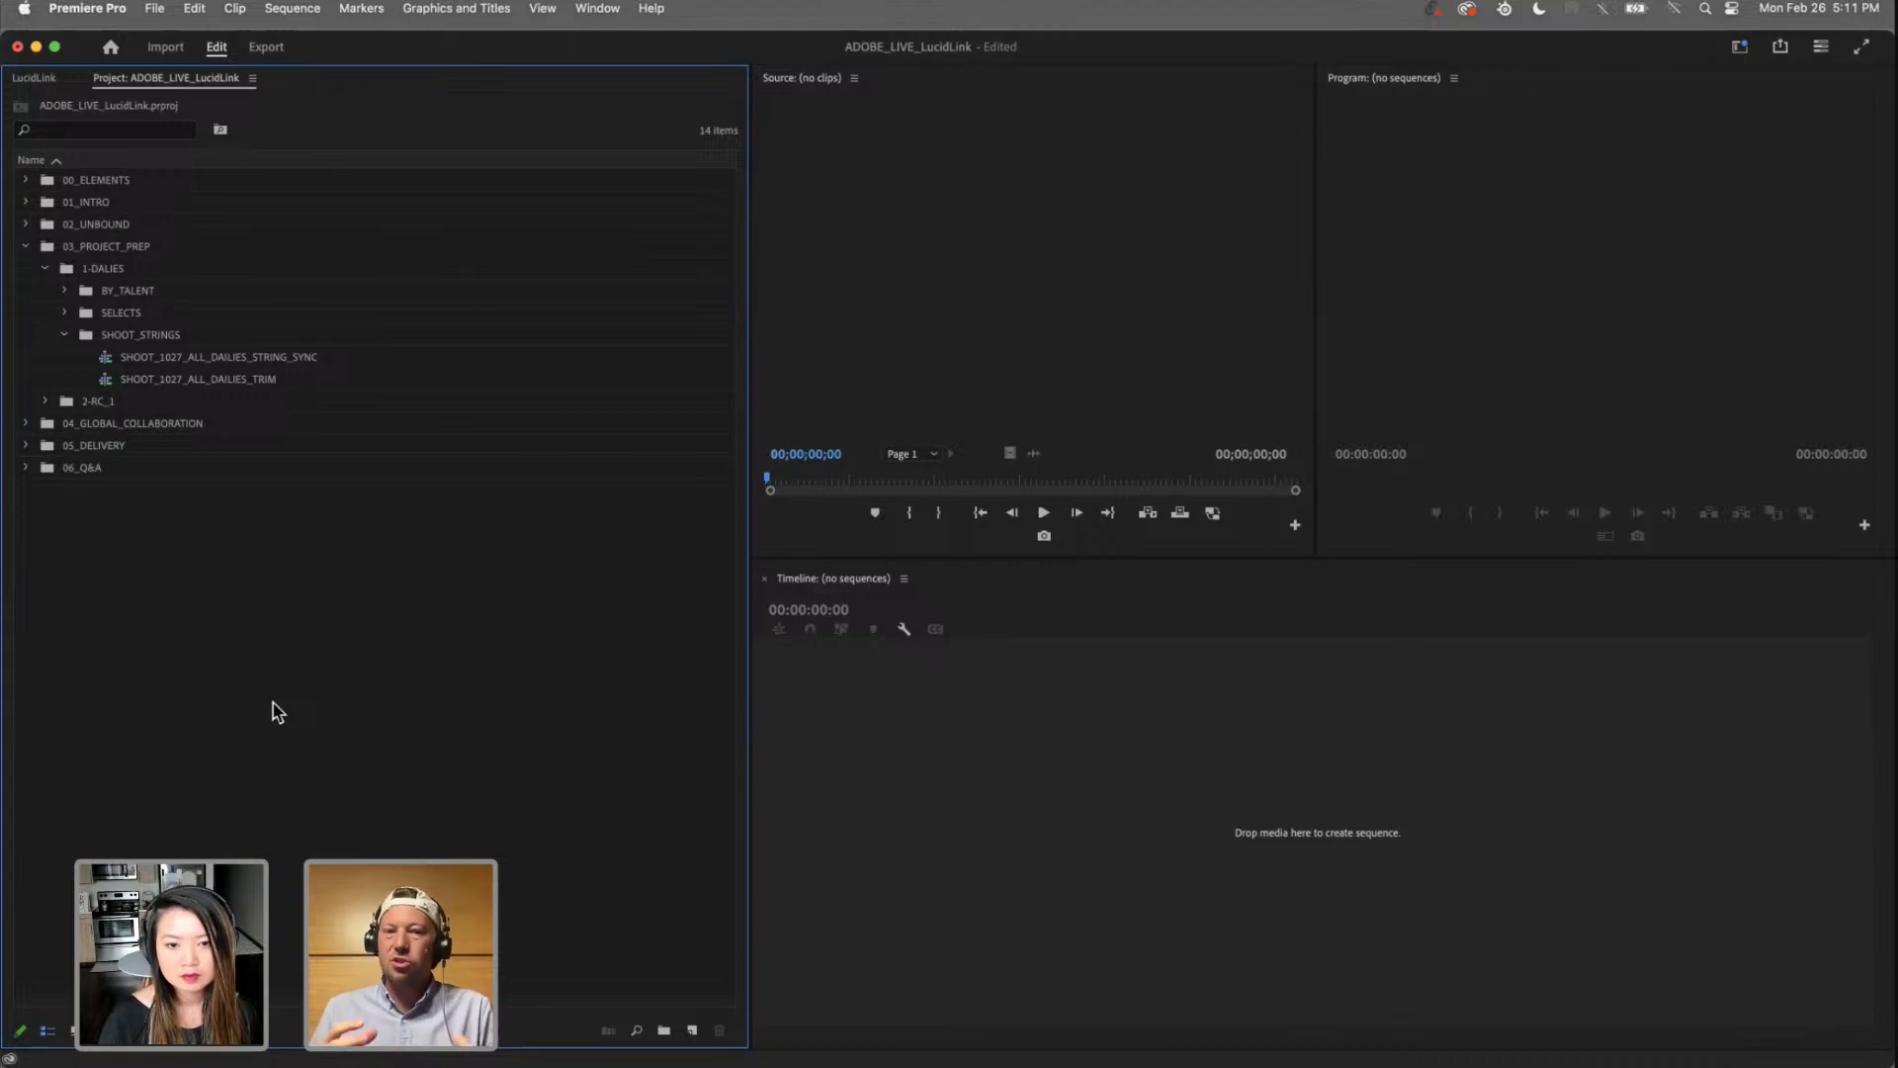
double_click(106, 381)
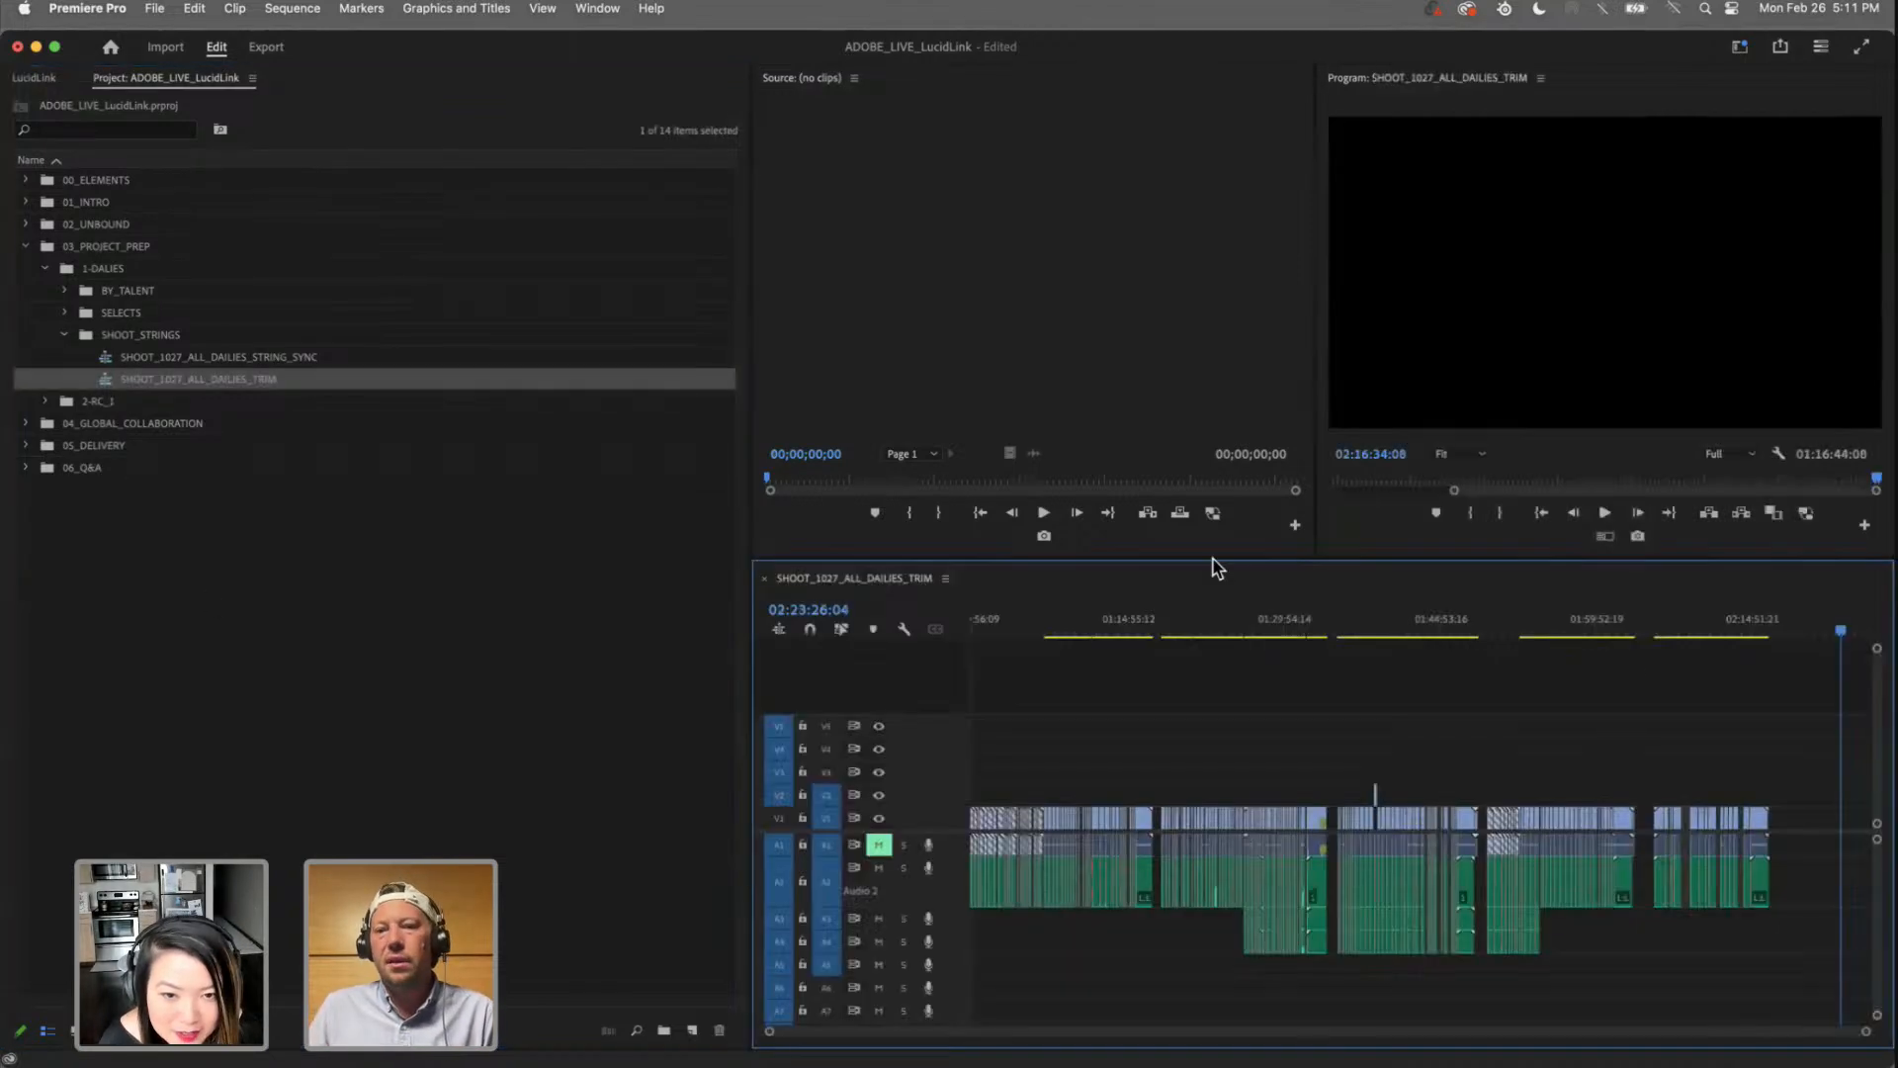
Step: Park the playhead in the empty area just past the last clips of the dailies timeline, at about 02:18:30
left_click(1790, 629)
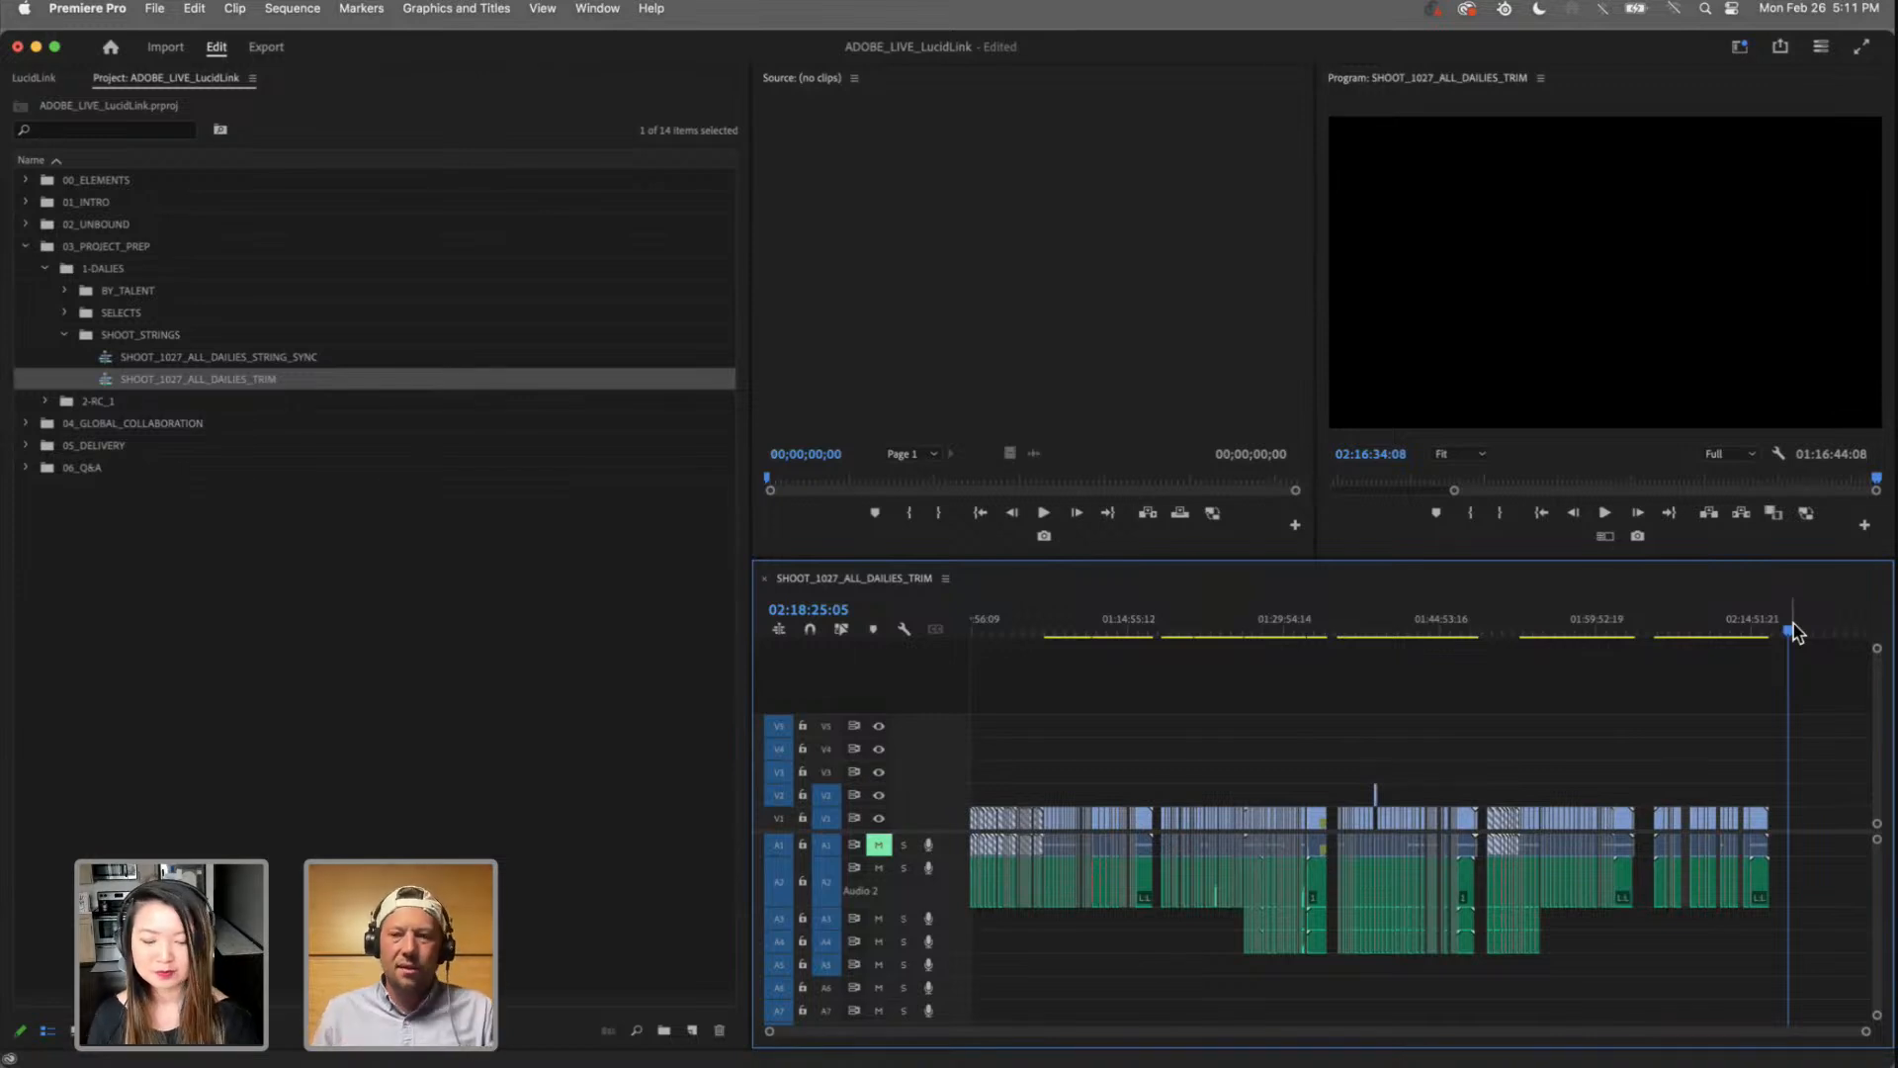
left_click(1702, 628)
left_click(1782, 630)
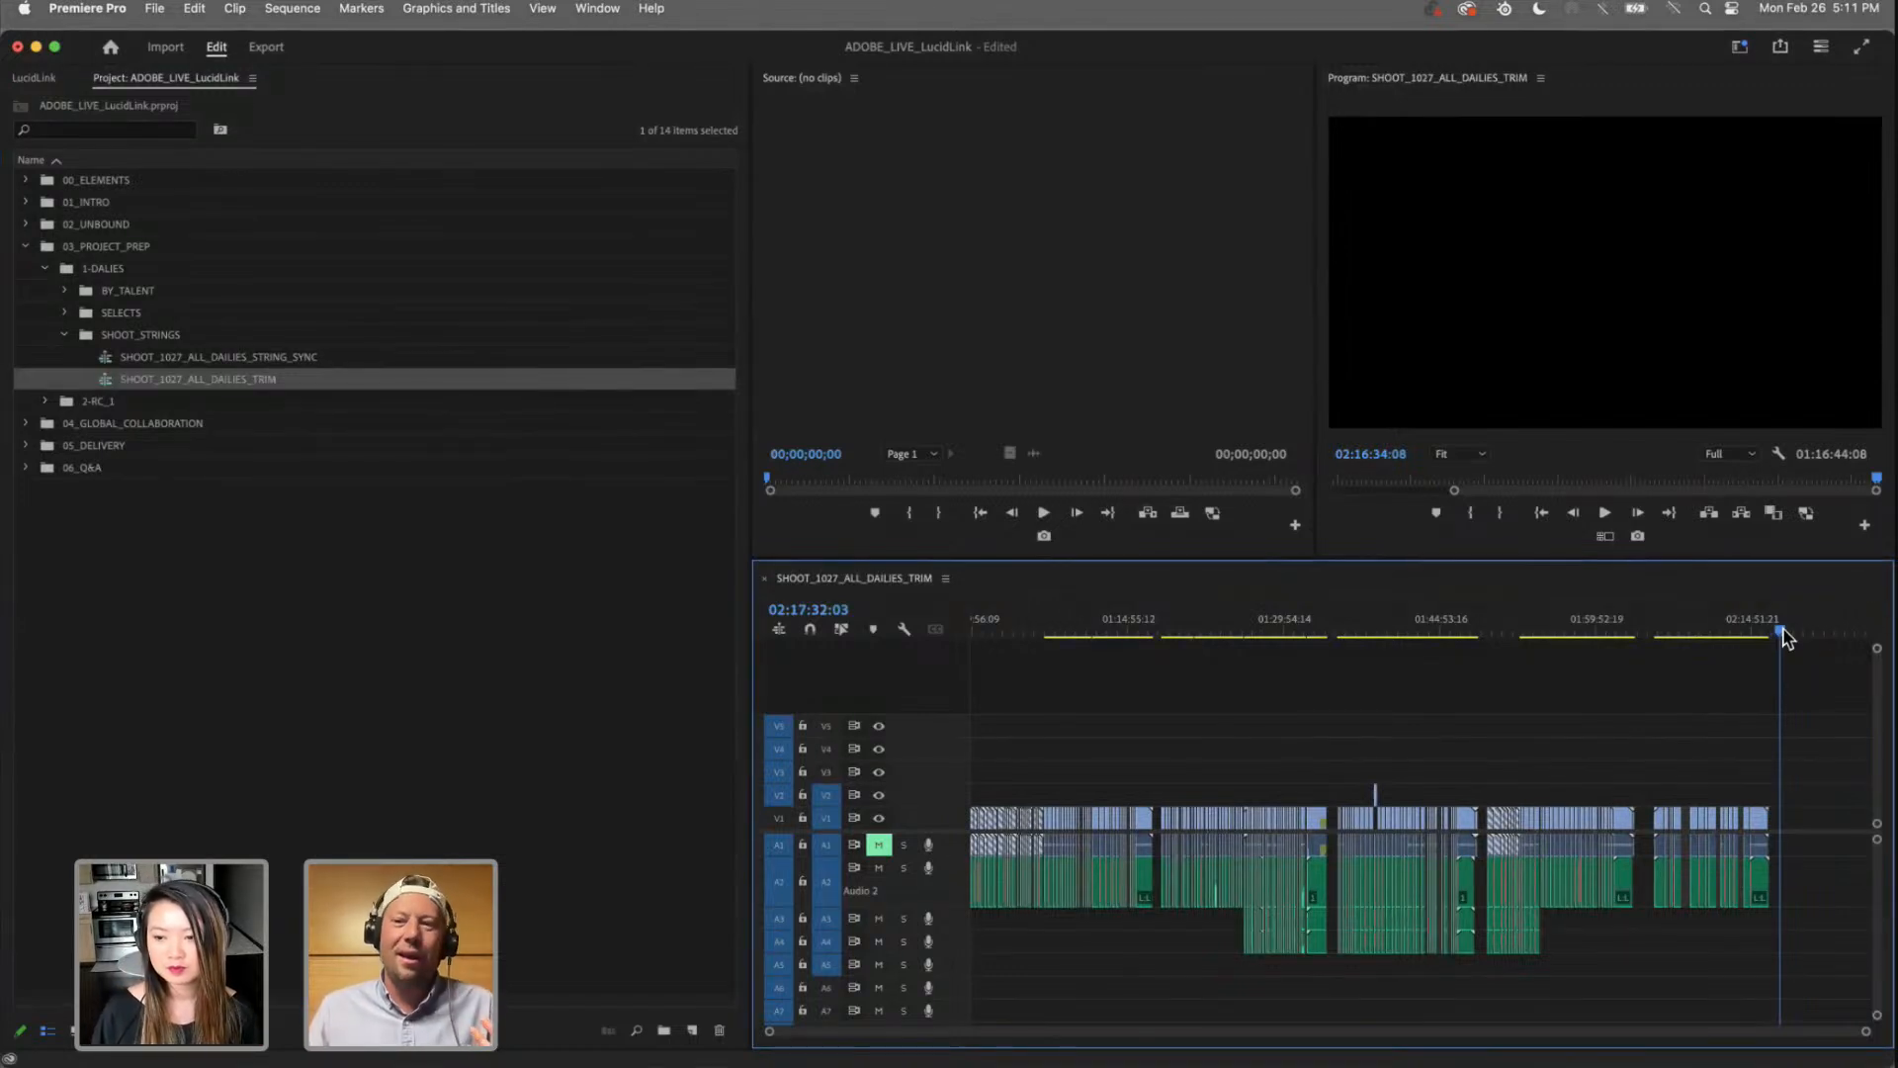
left_click(1792, 629)
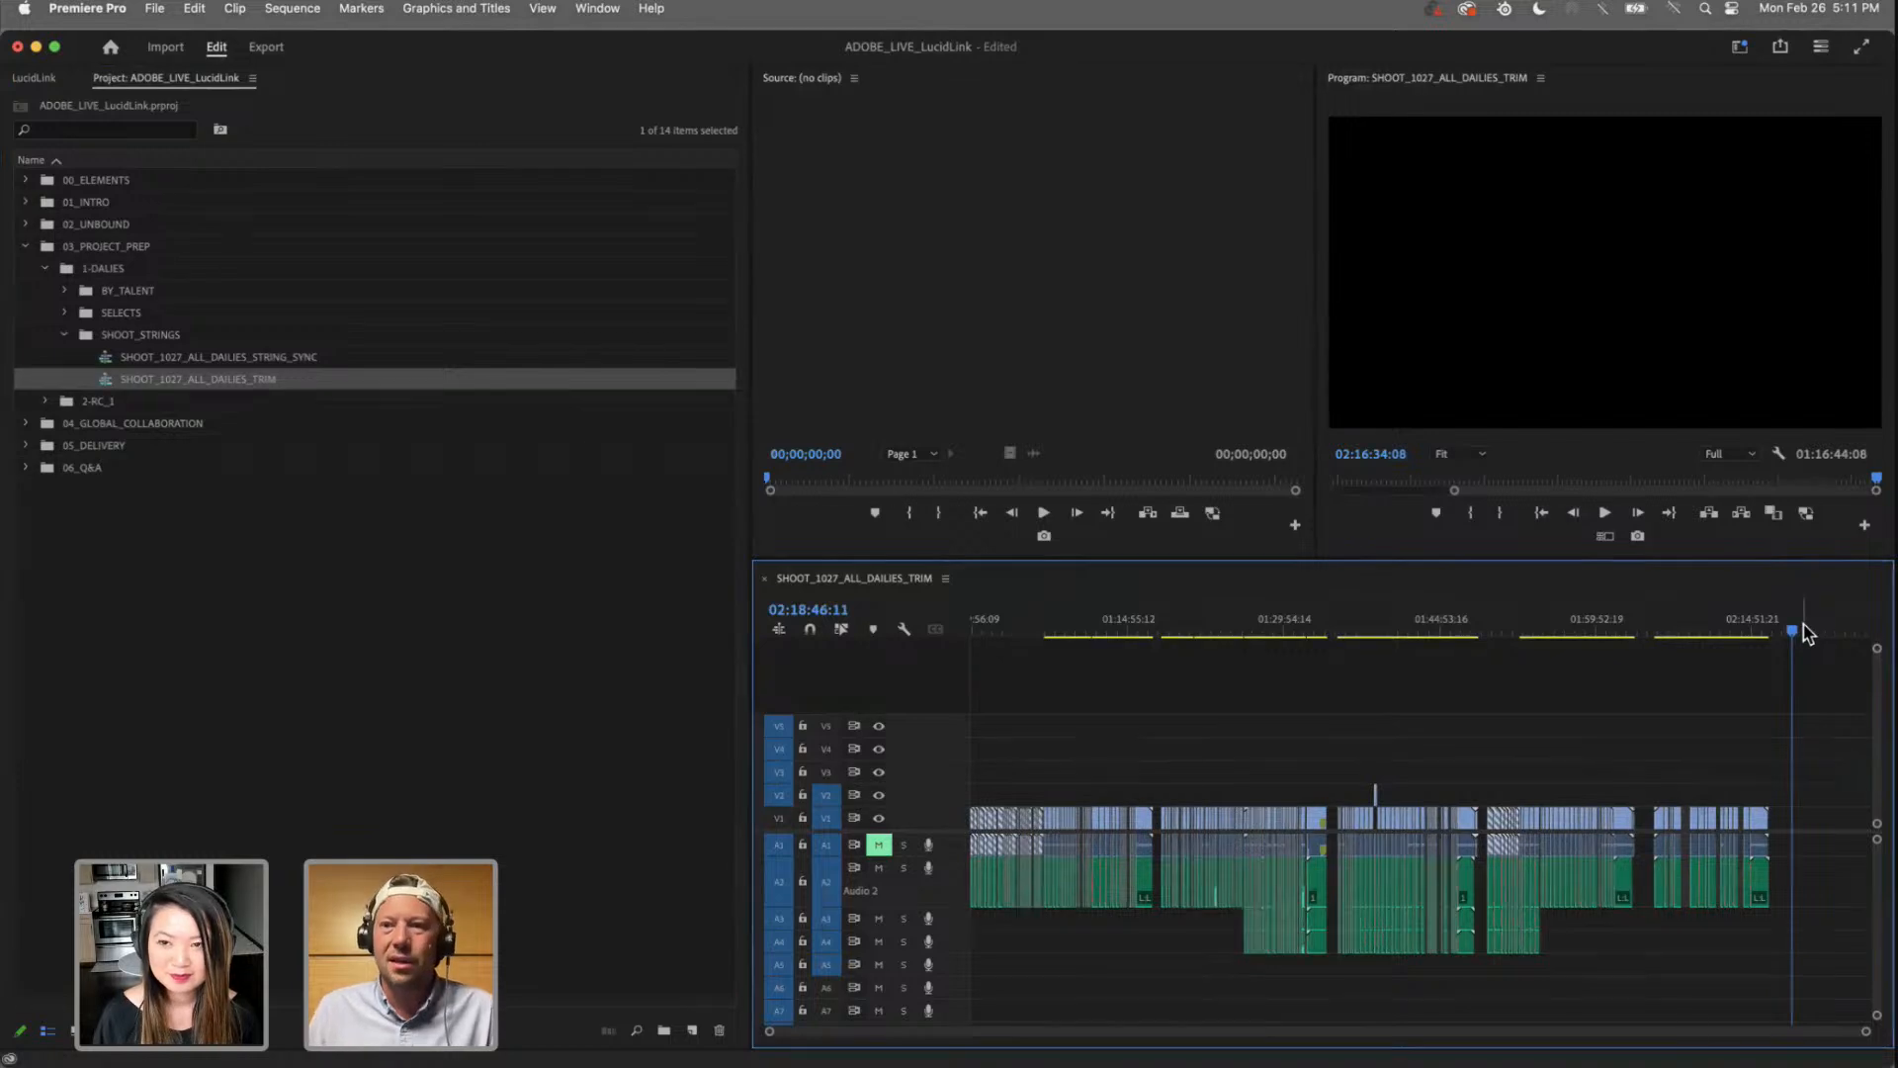
left_click(1800, 631)
left_click(1800, 630)
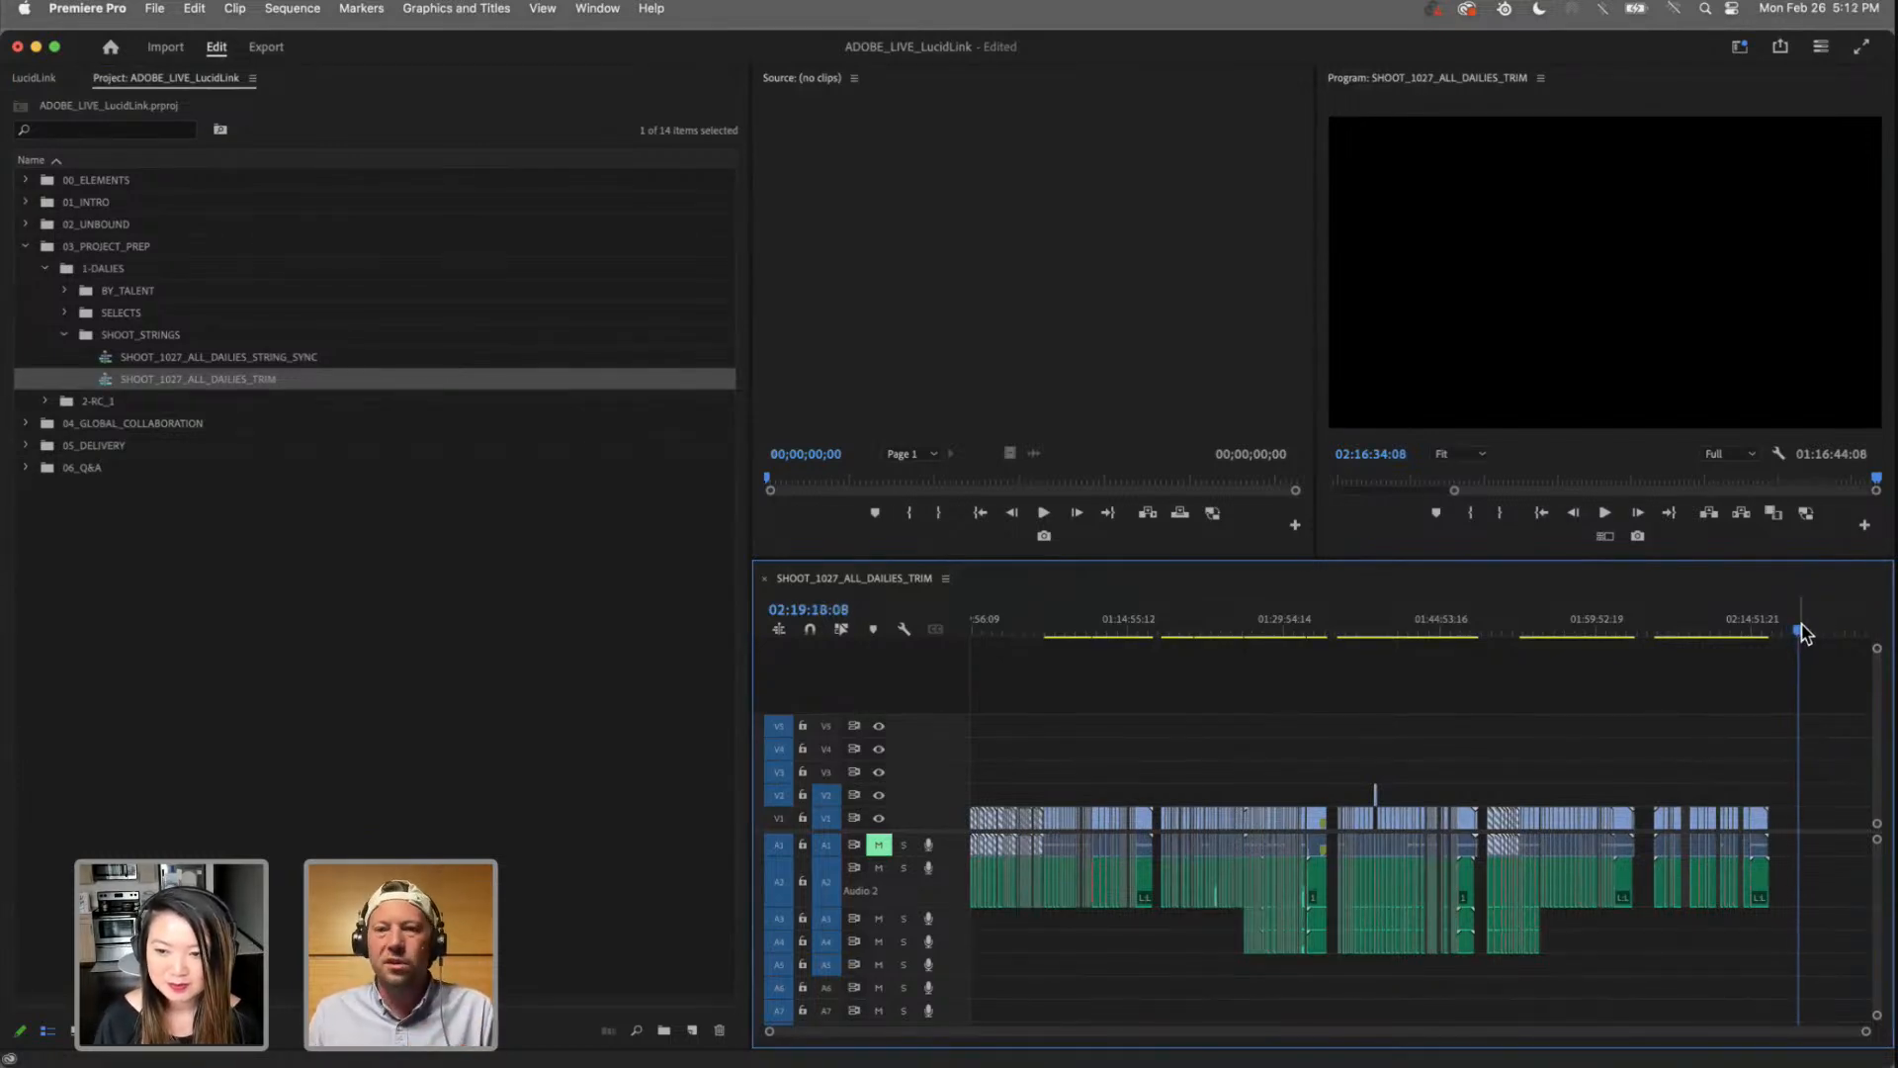
left_click_drag(1800, 631, 1790, 631)
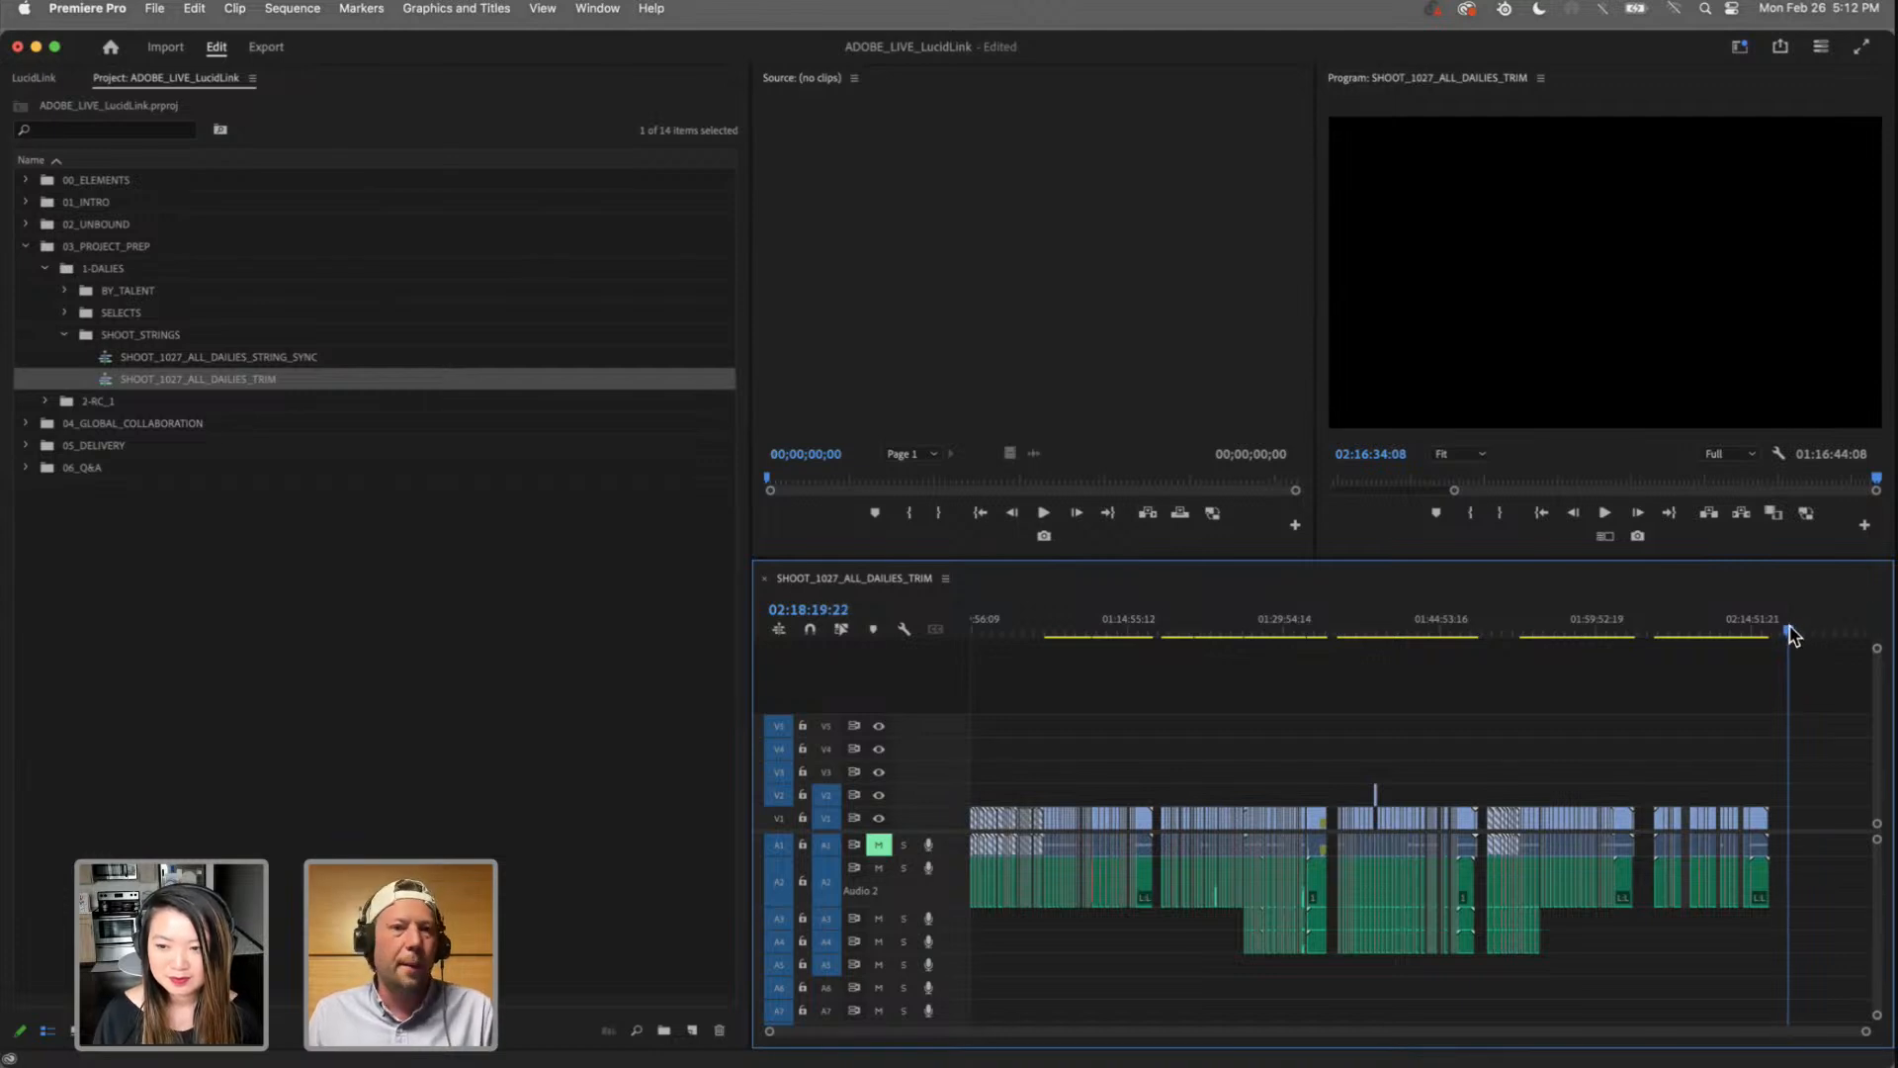
left_click(444, 761)
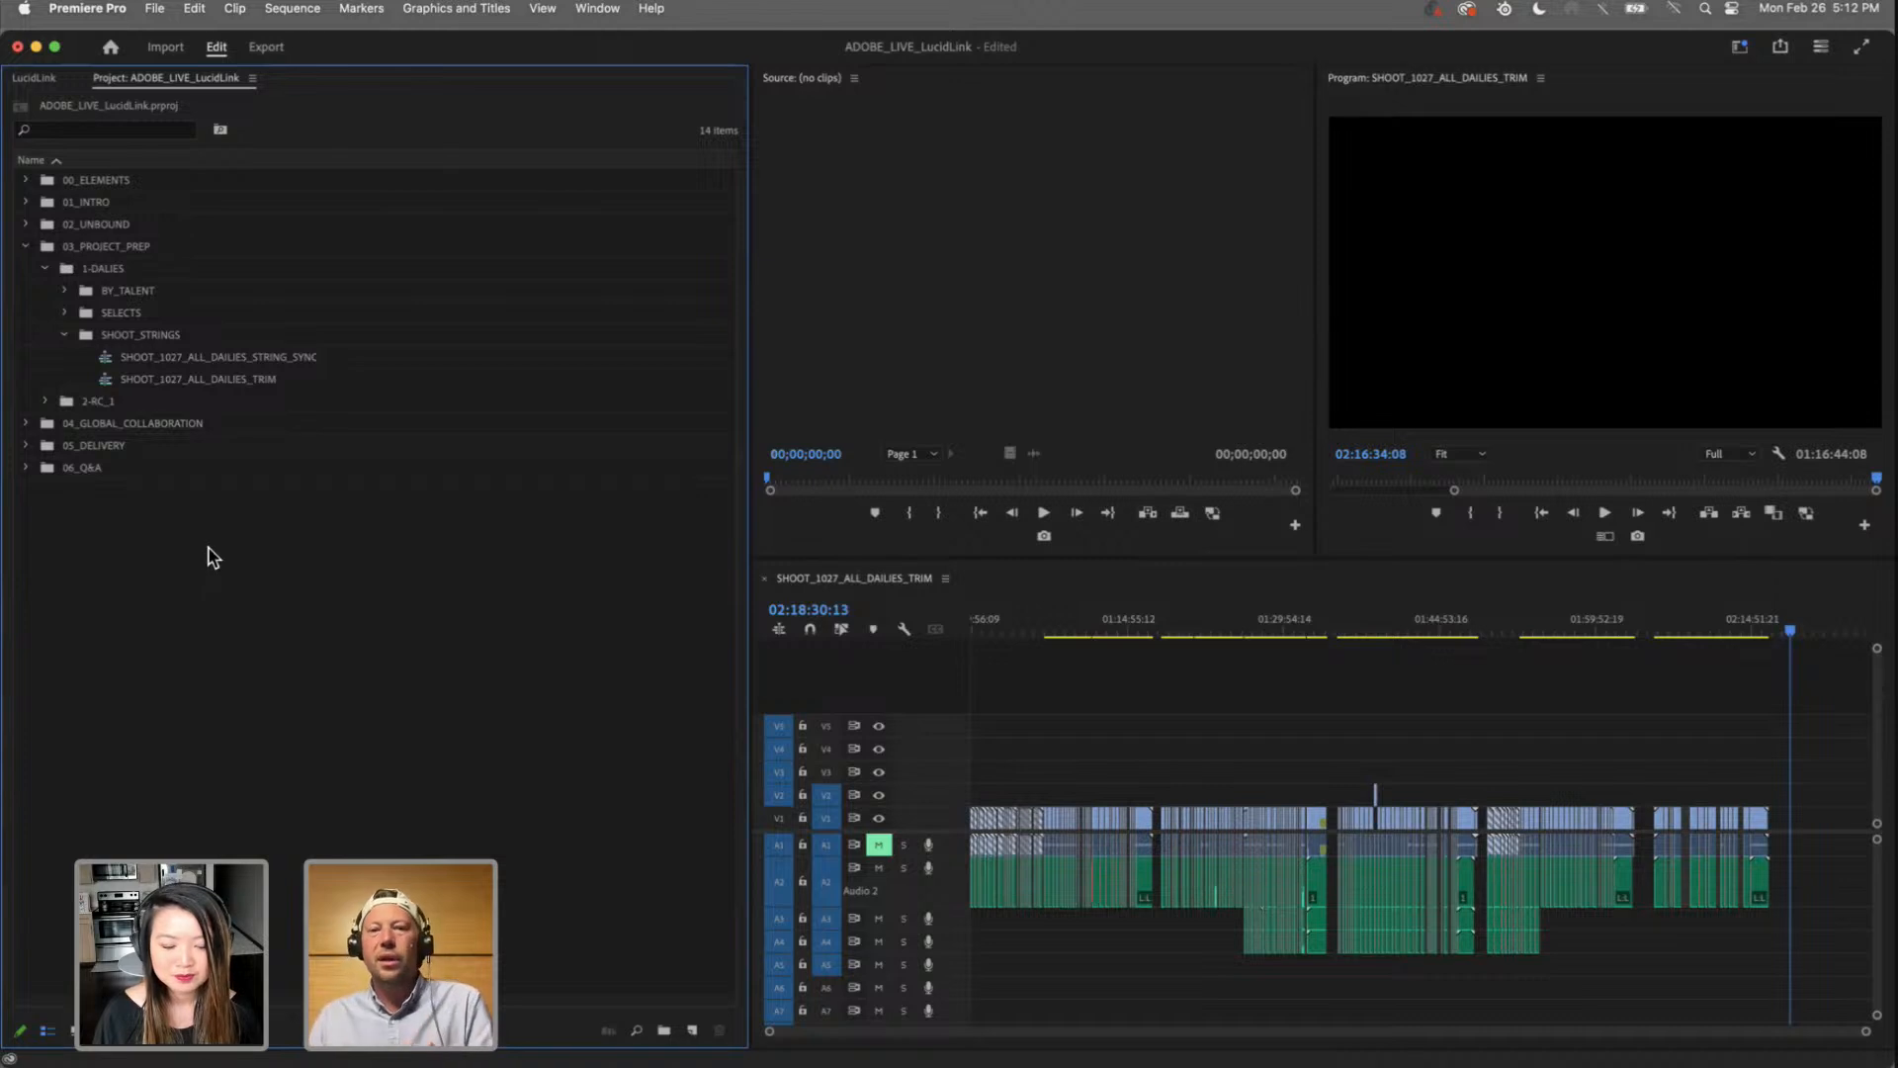
Step: Collapse the SHOOT_STRINGS bin and expand the BY_TALENT bin to list its sequences
left_click(107, 400)
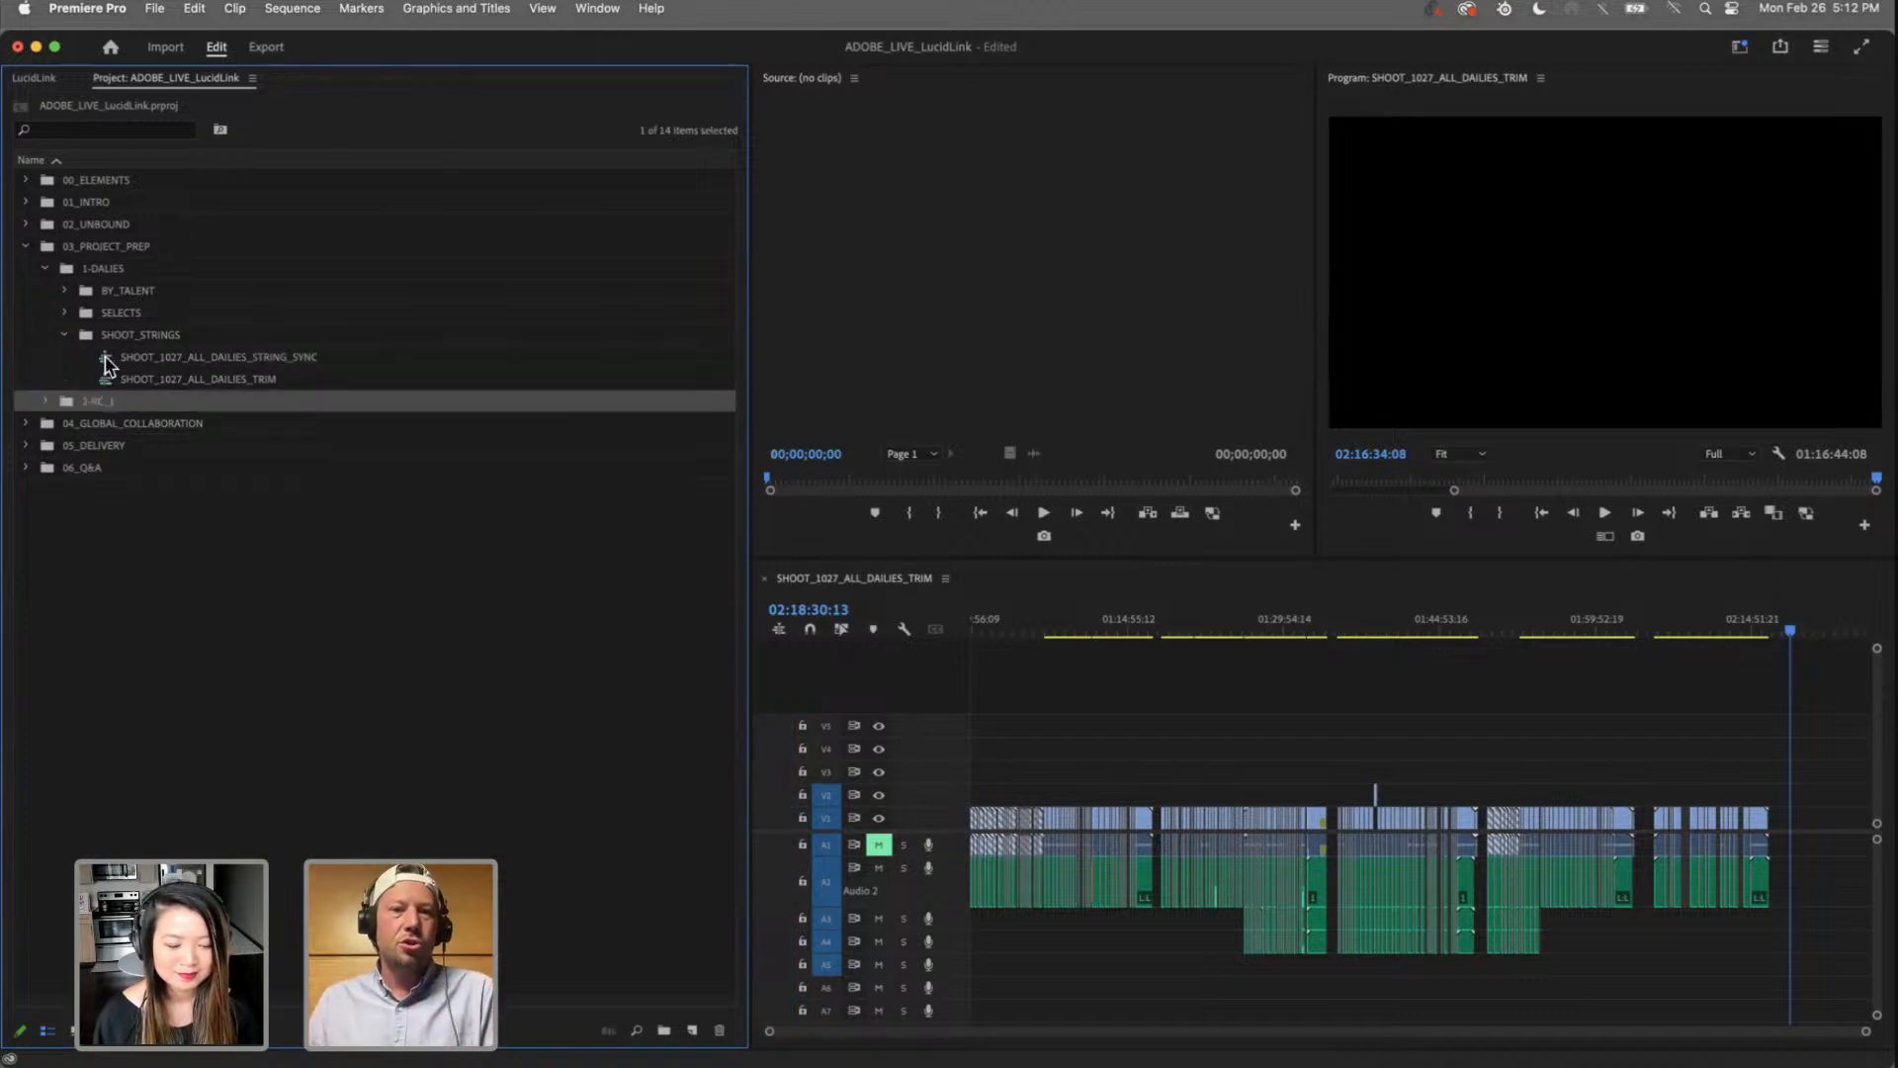
left_click(111, 379)
left_click(226, 470)
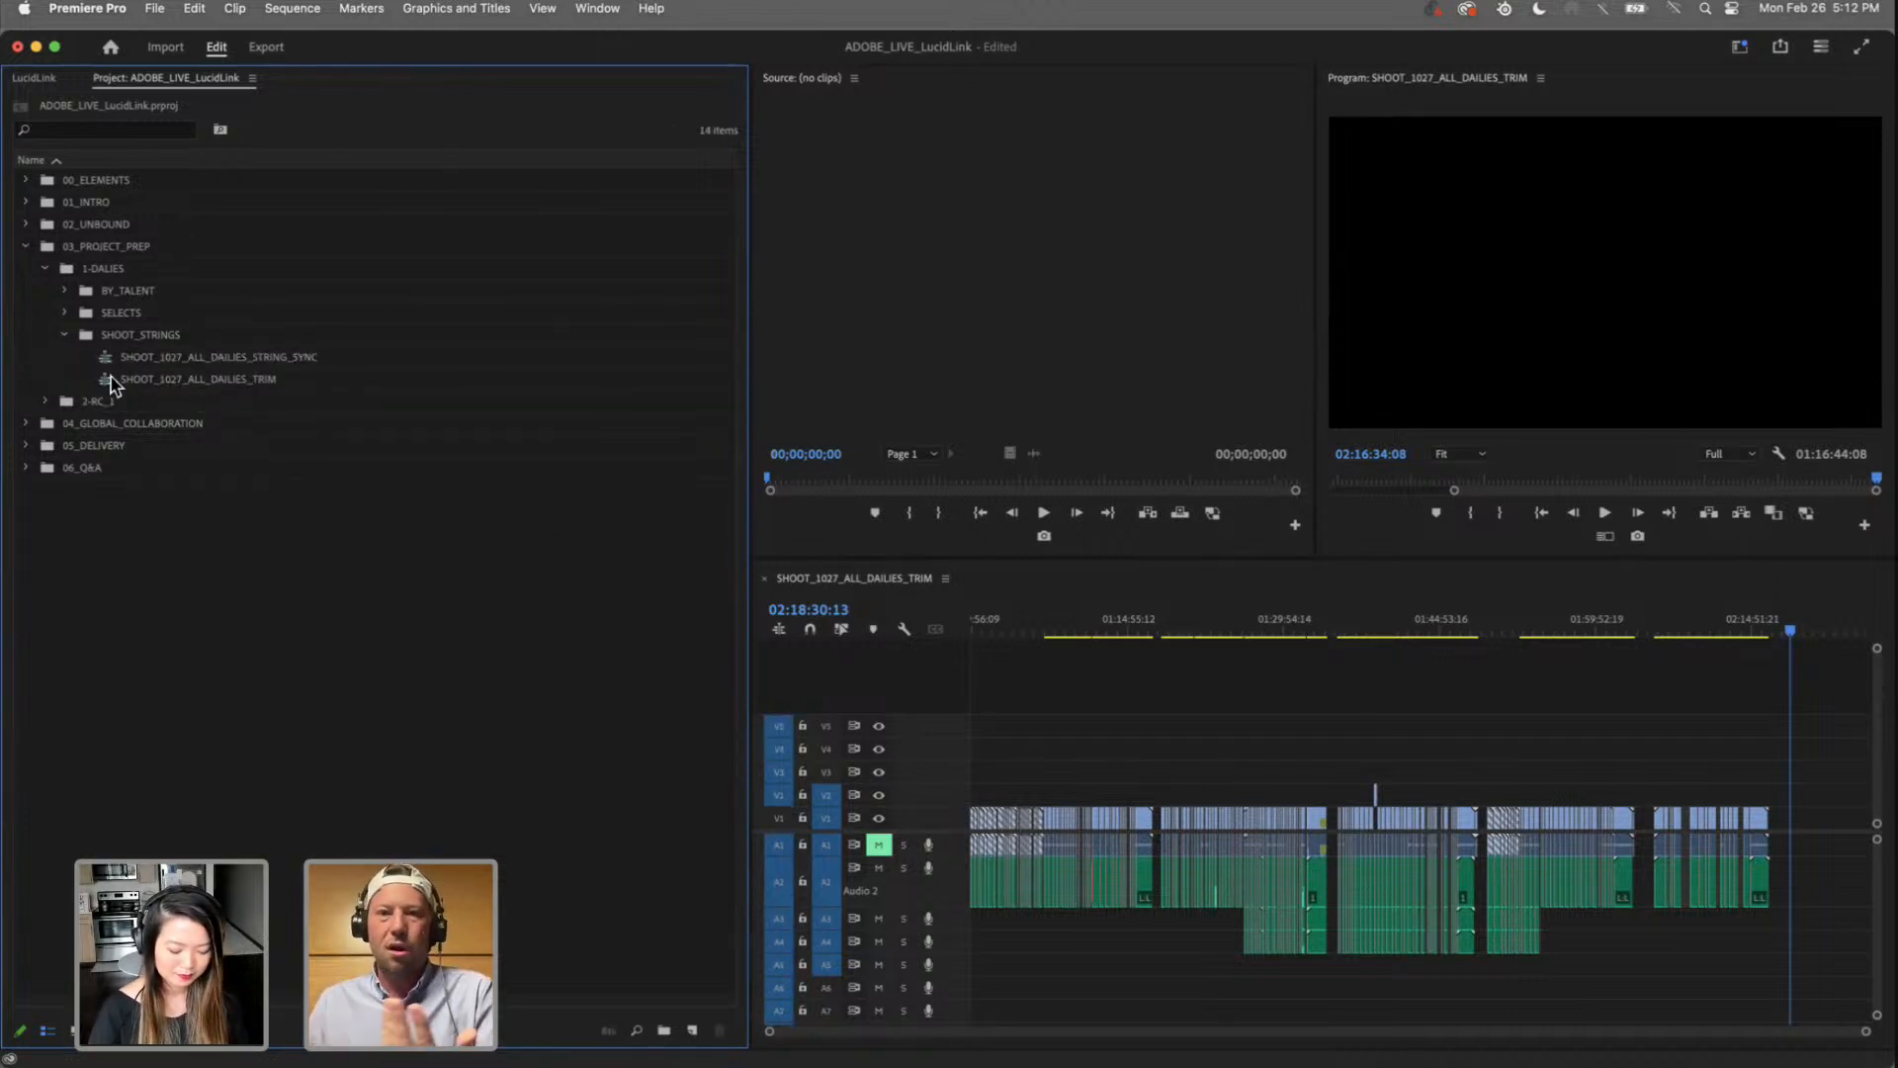
left_click(64, 336)
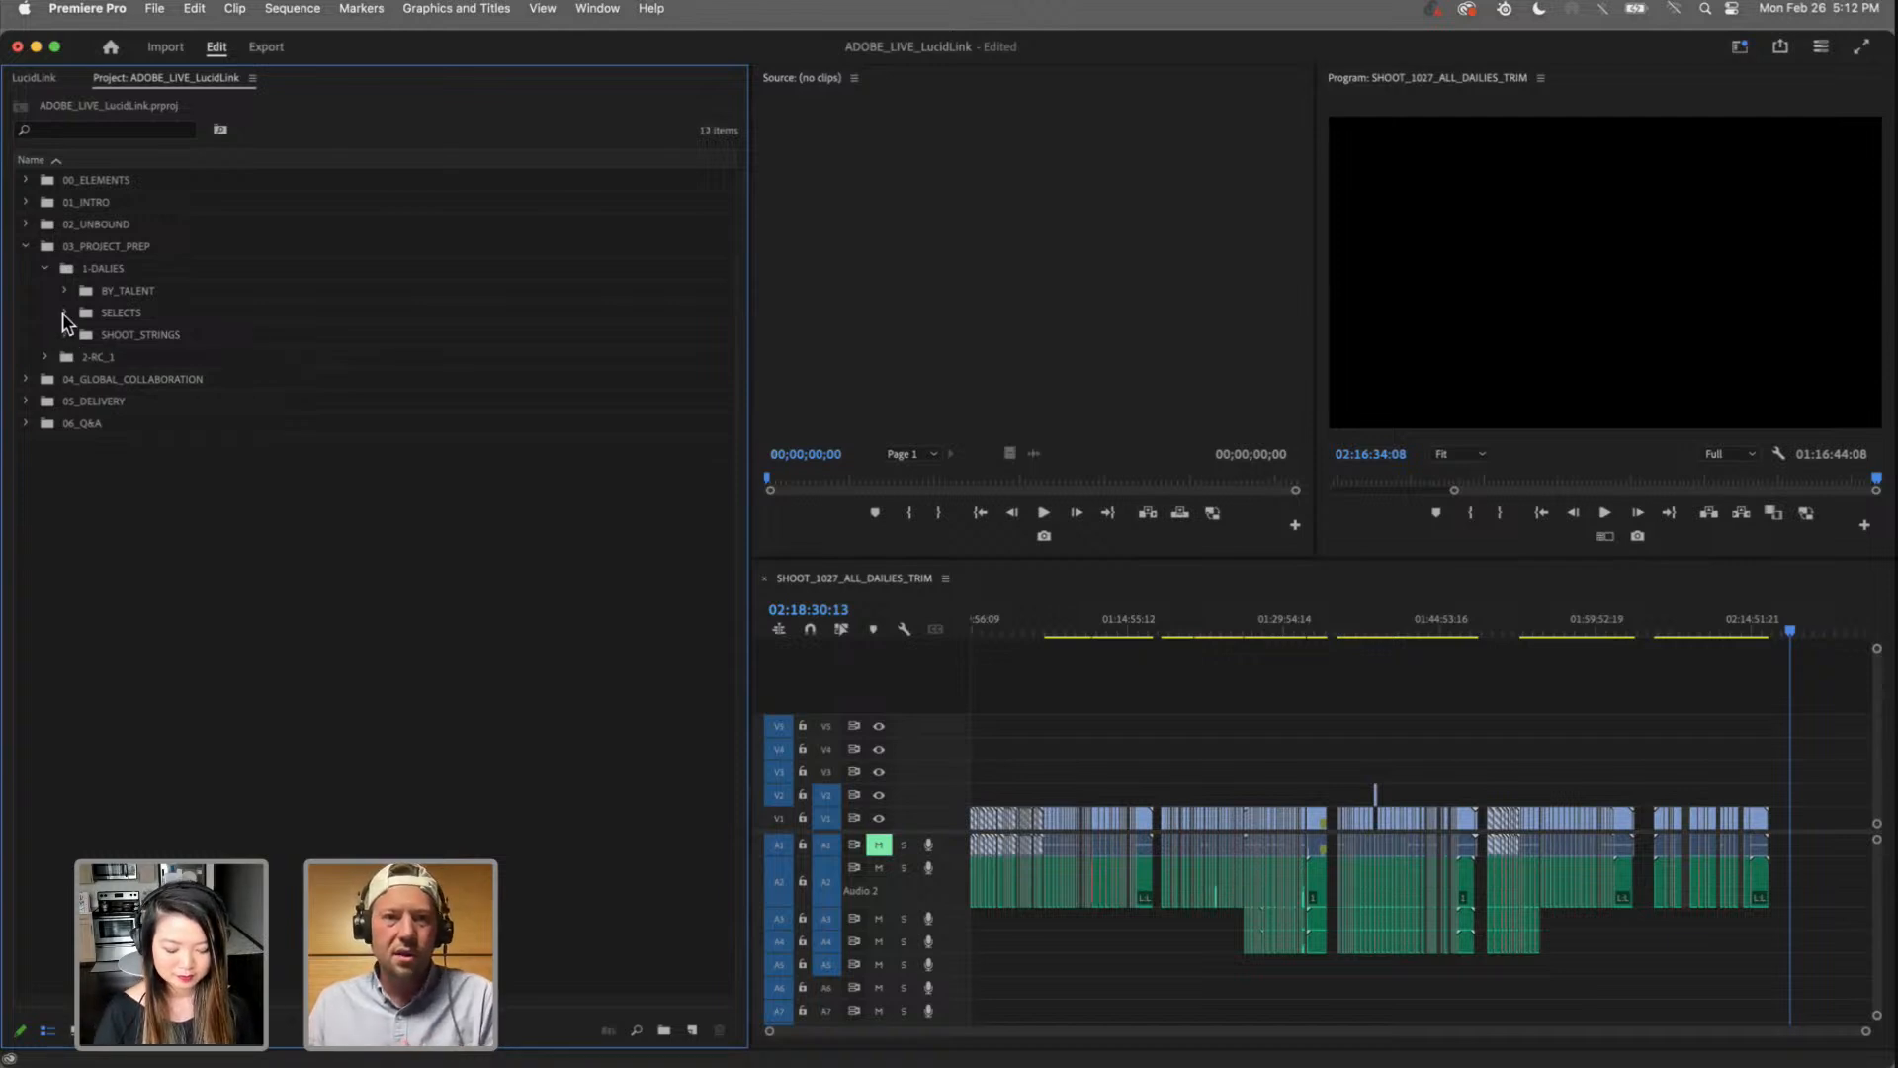
left_click(64, 313)
left_click(64, 313)
left_click(64, 290)
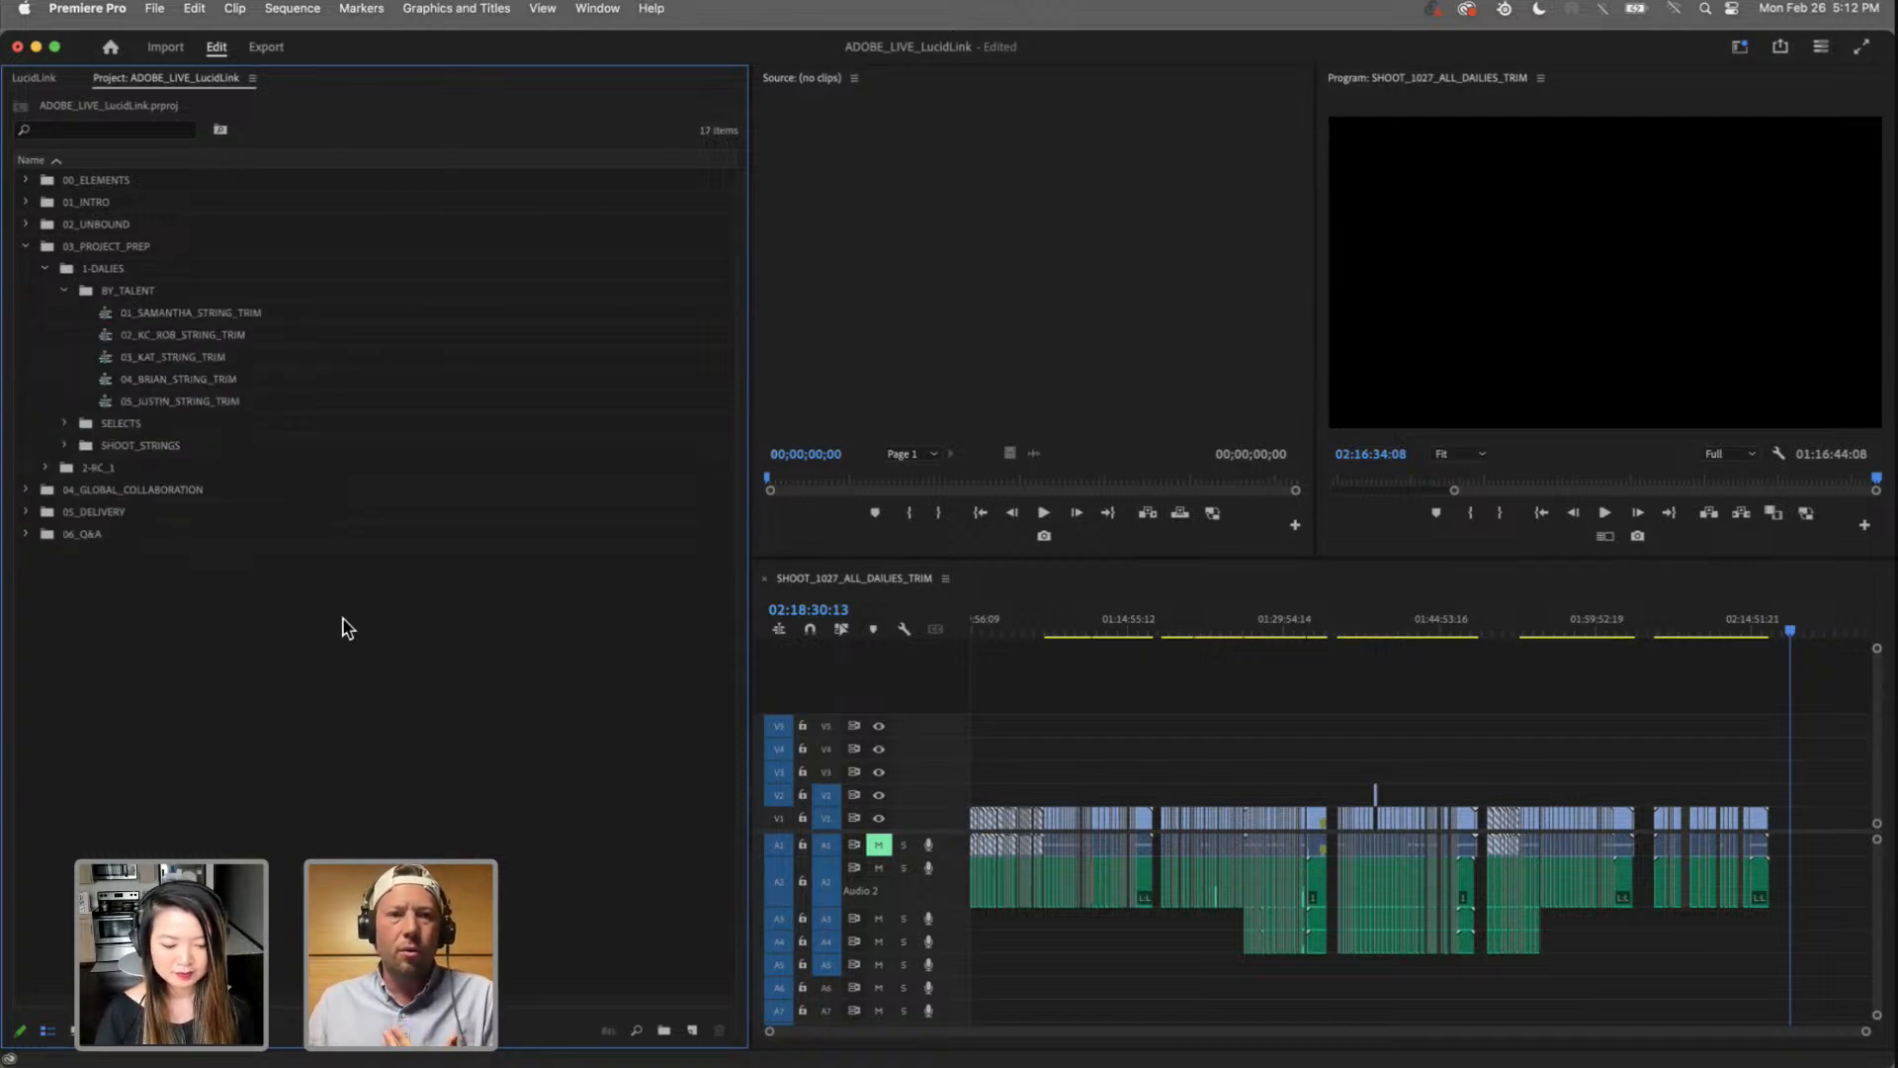
Step: Go through the five STRING_TRIM sequences in the BY_TALENT bin one by one, twice over
left_click(206, 314)
left_click(188, 334)
left_click(186, 357)
left_click(186, 378)
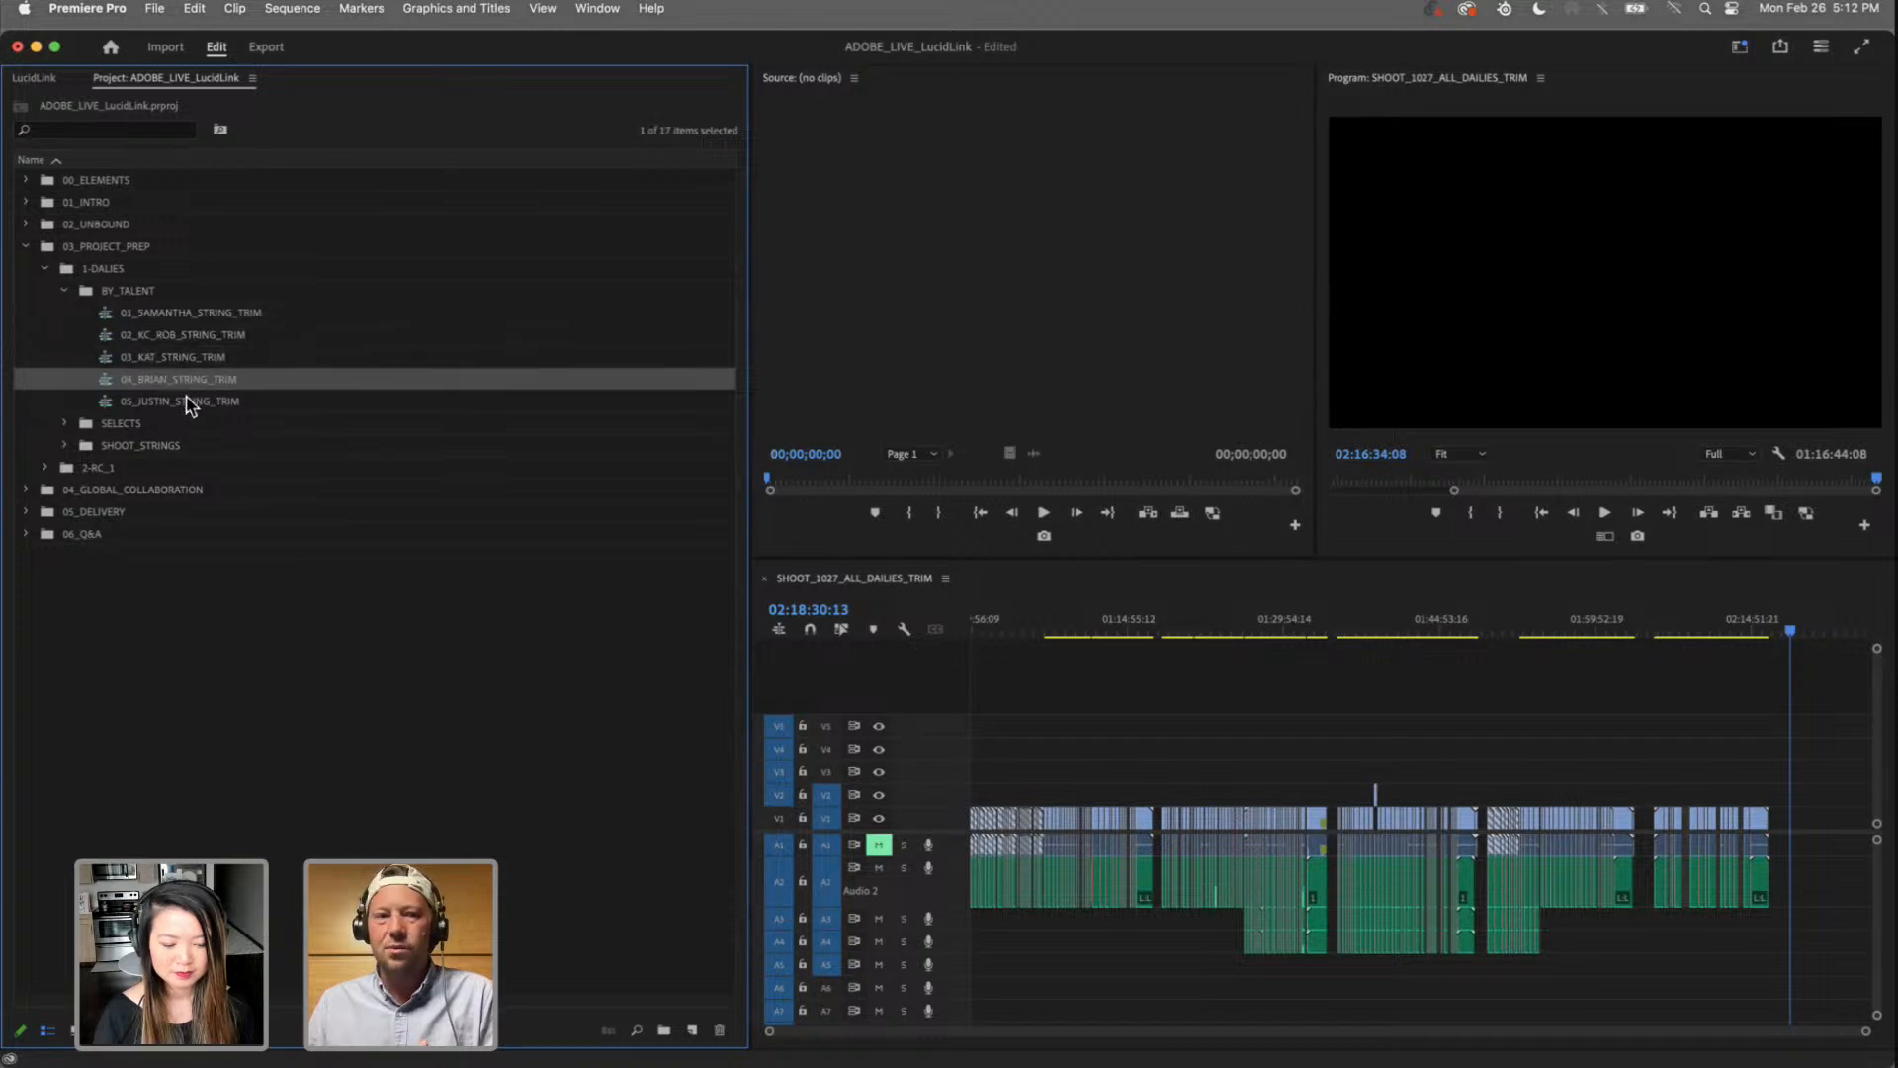
left_click(186, 400)
left_click(191, 312)
left_click(188, 334)
left_click(187, 357)
left_click(187, 379)
left_click(186, 400)
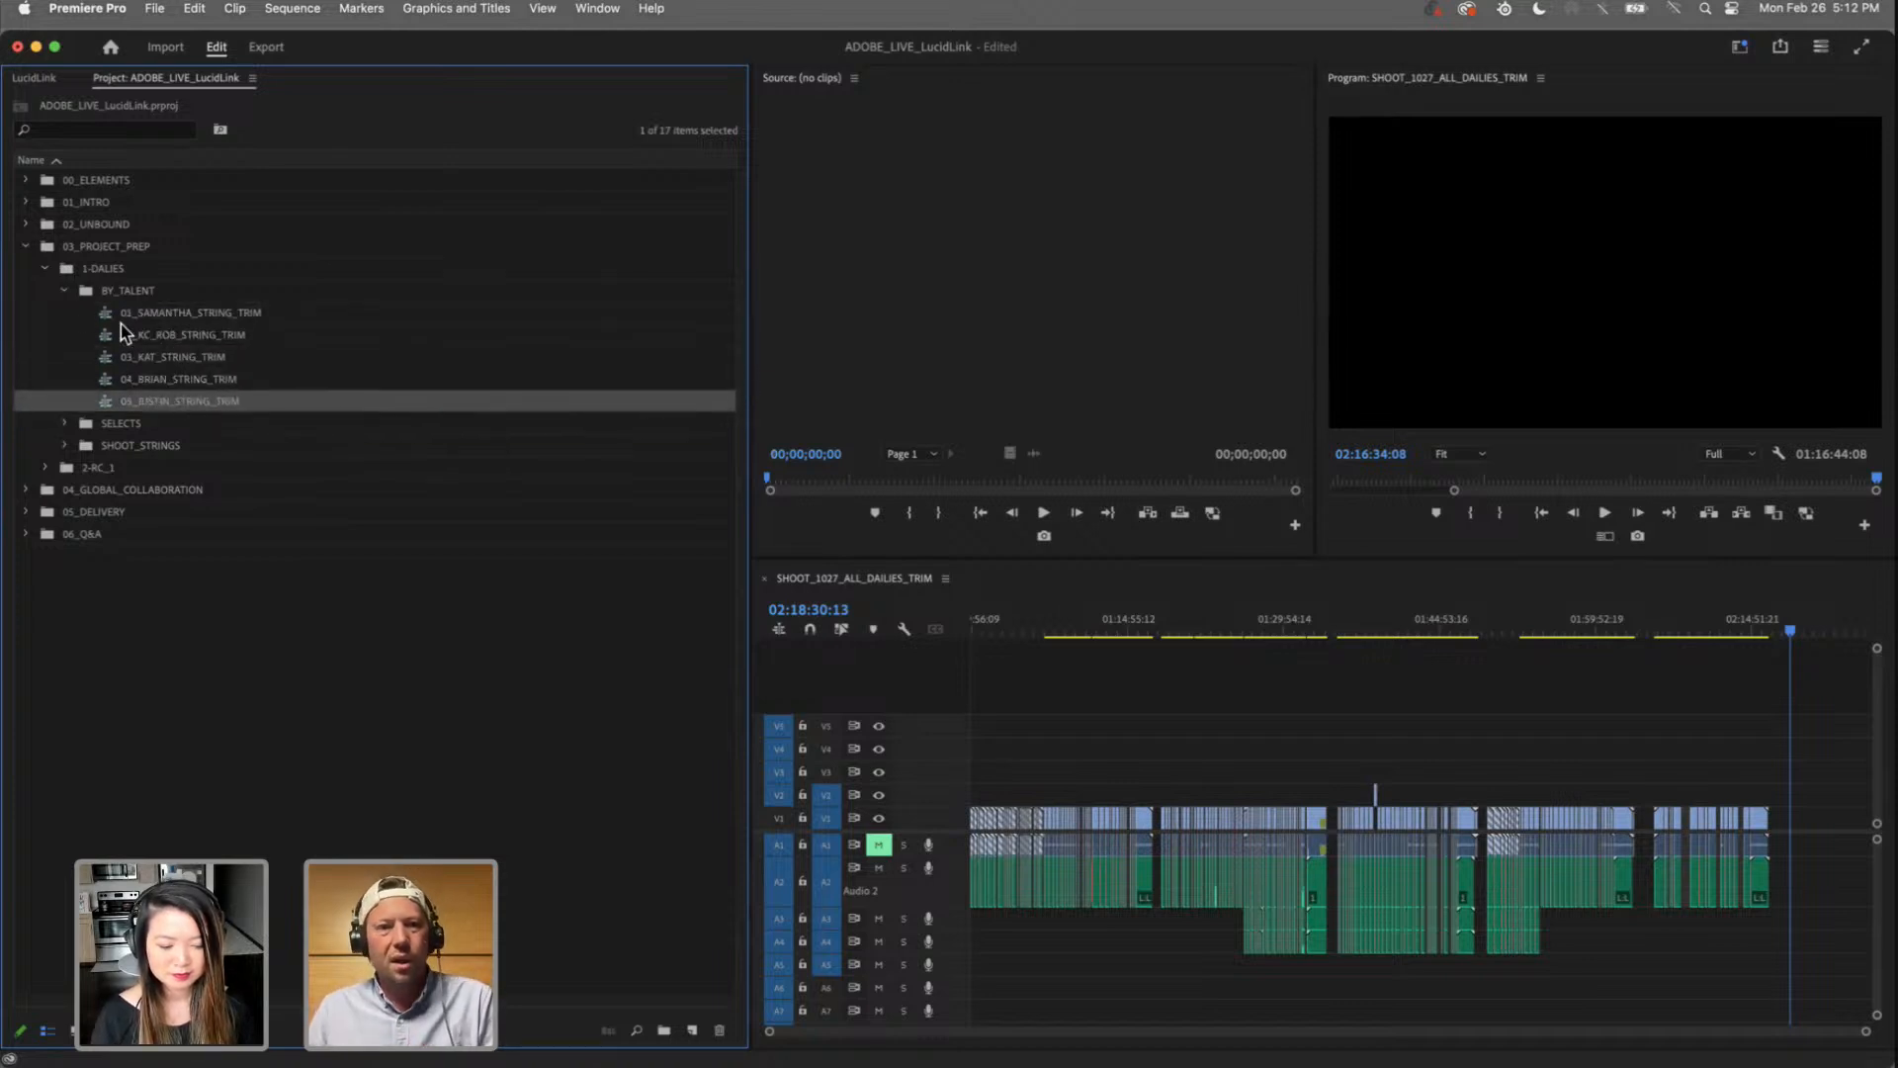
Step: Collapse the BY_TALENT bin, expand SELECTS and look through its STRING_SELECTS sequences
left_click(64, 297)
left_click(65, 289)
left_click(65, 312)
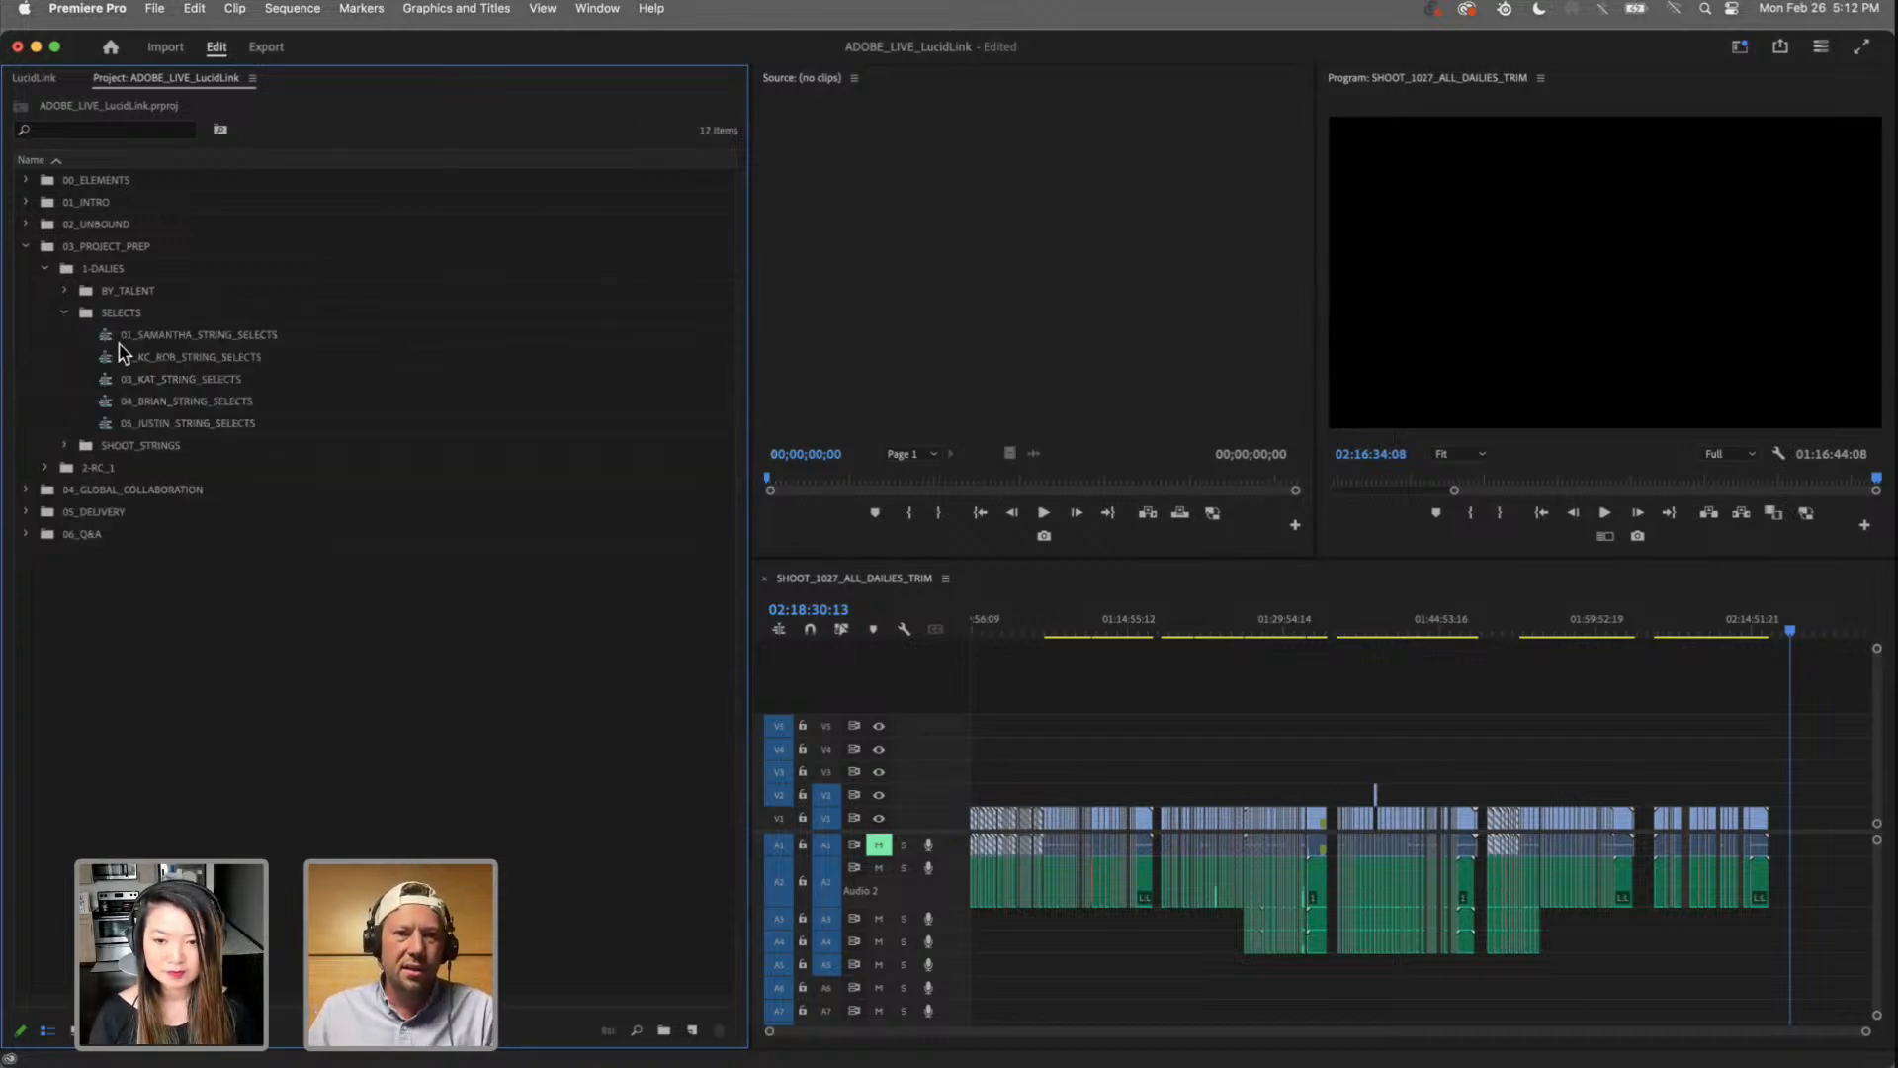
left_click(126, 339)
left_click(145, 381)
left_click(157, 401)
left_click(158, 424)
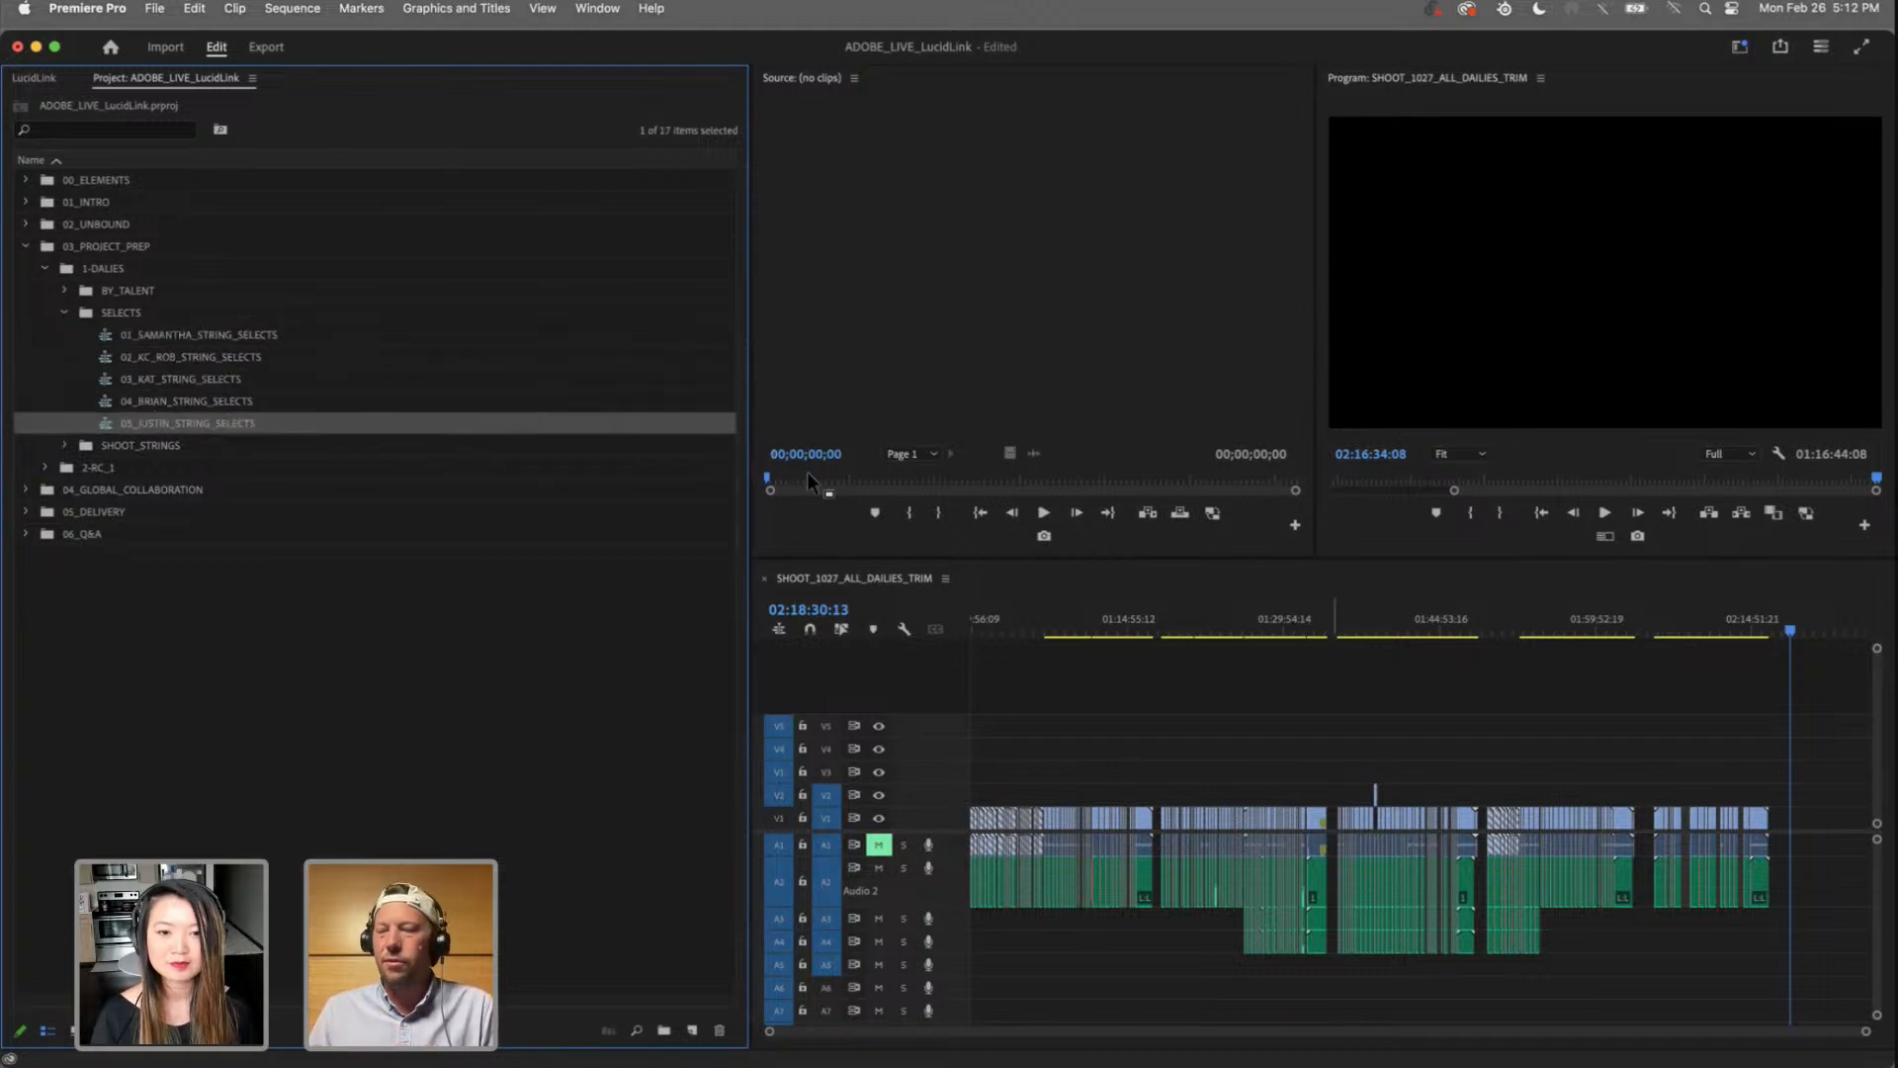
Step: Close the dailies trim sequence and open Unbound_Ep1_RC_1 from the 2-RC_1 bin
left_click(1798, 629)
key("super+w")
left_click(580, 762)
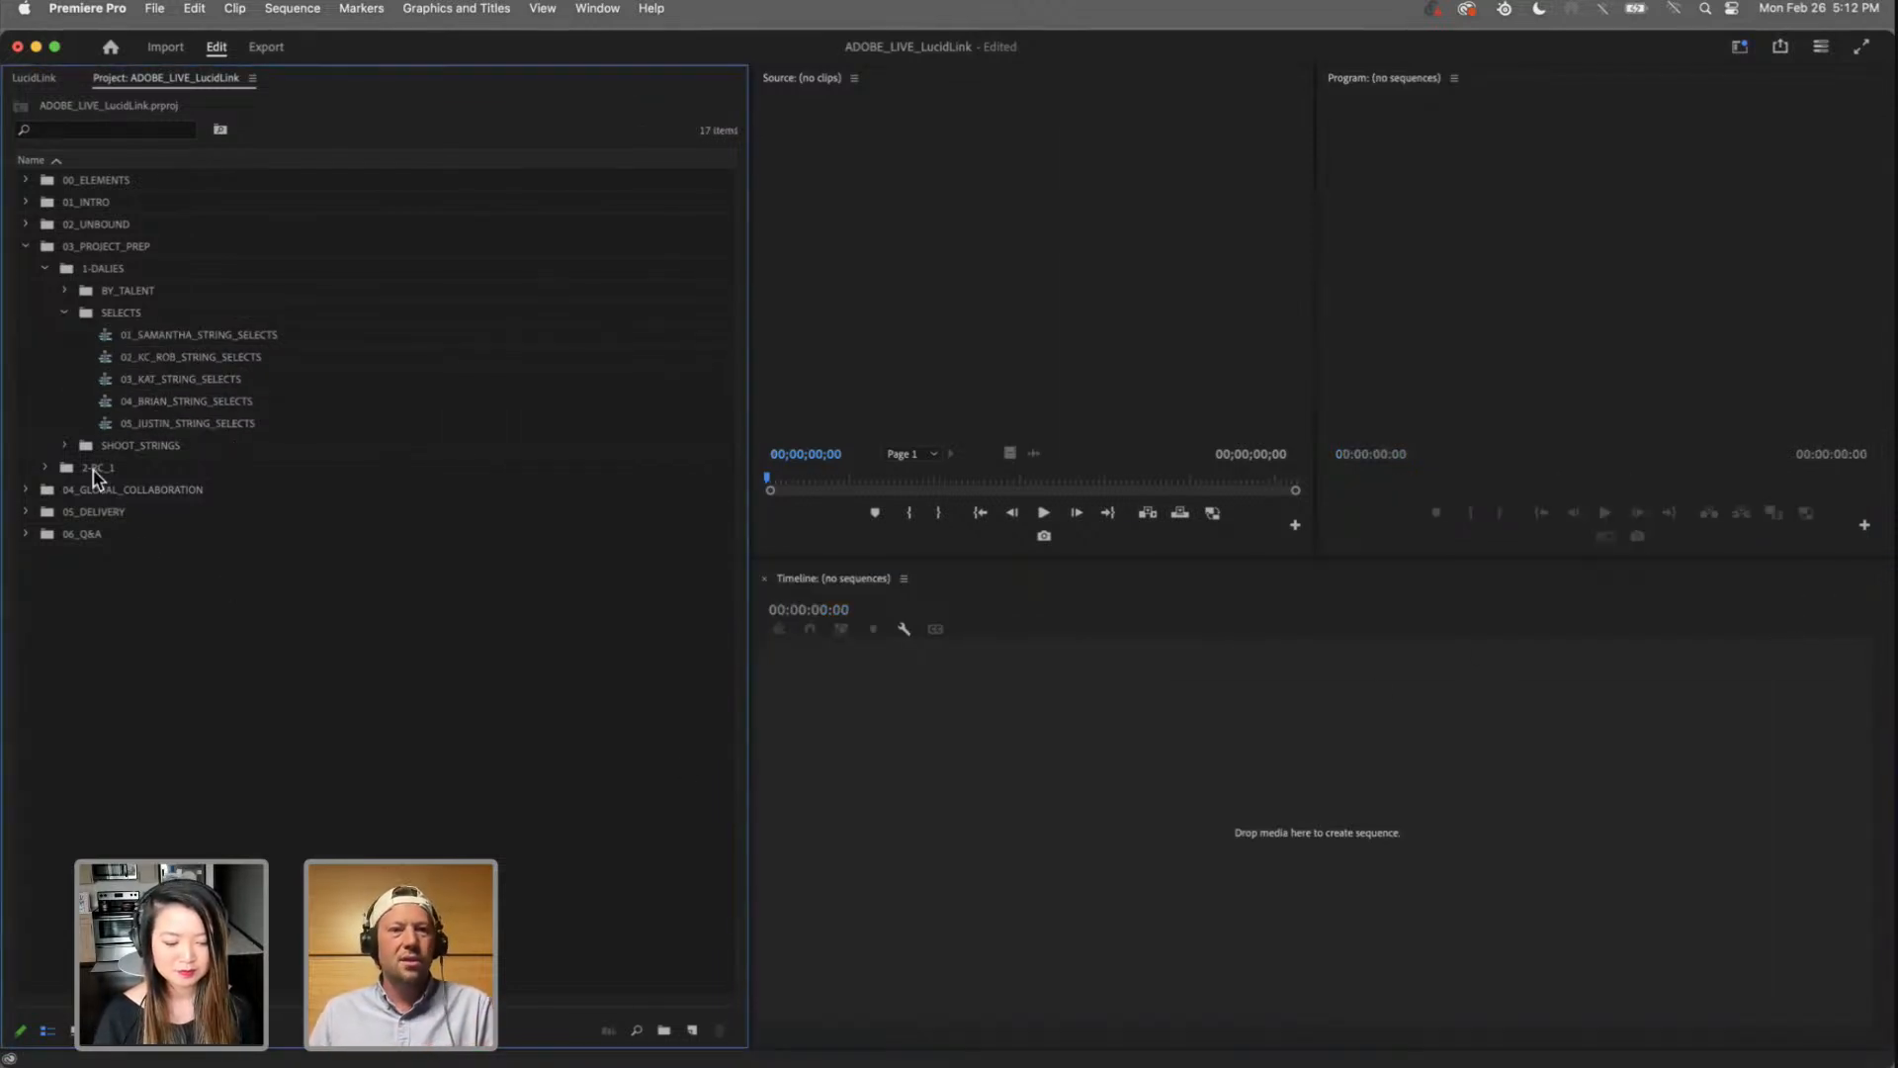
left_click(44, 467)
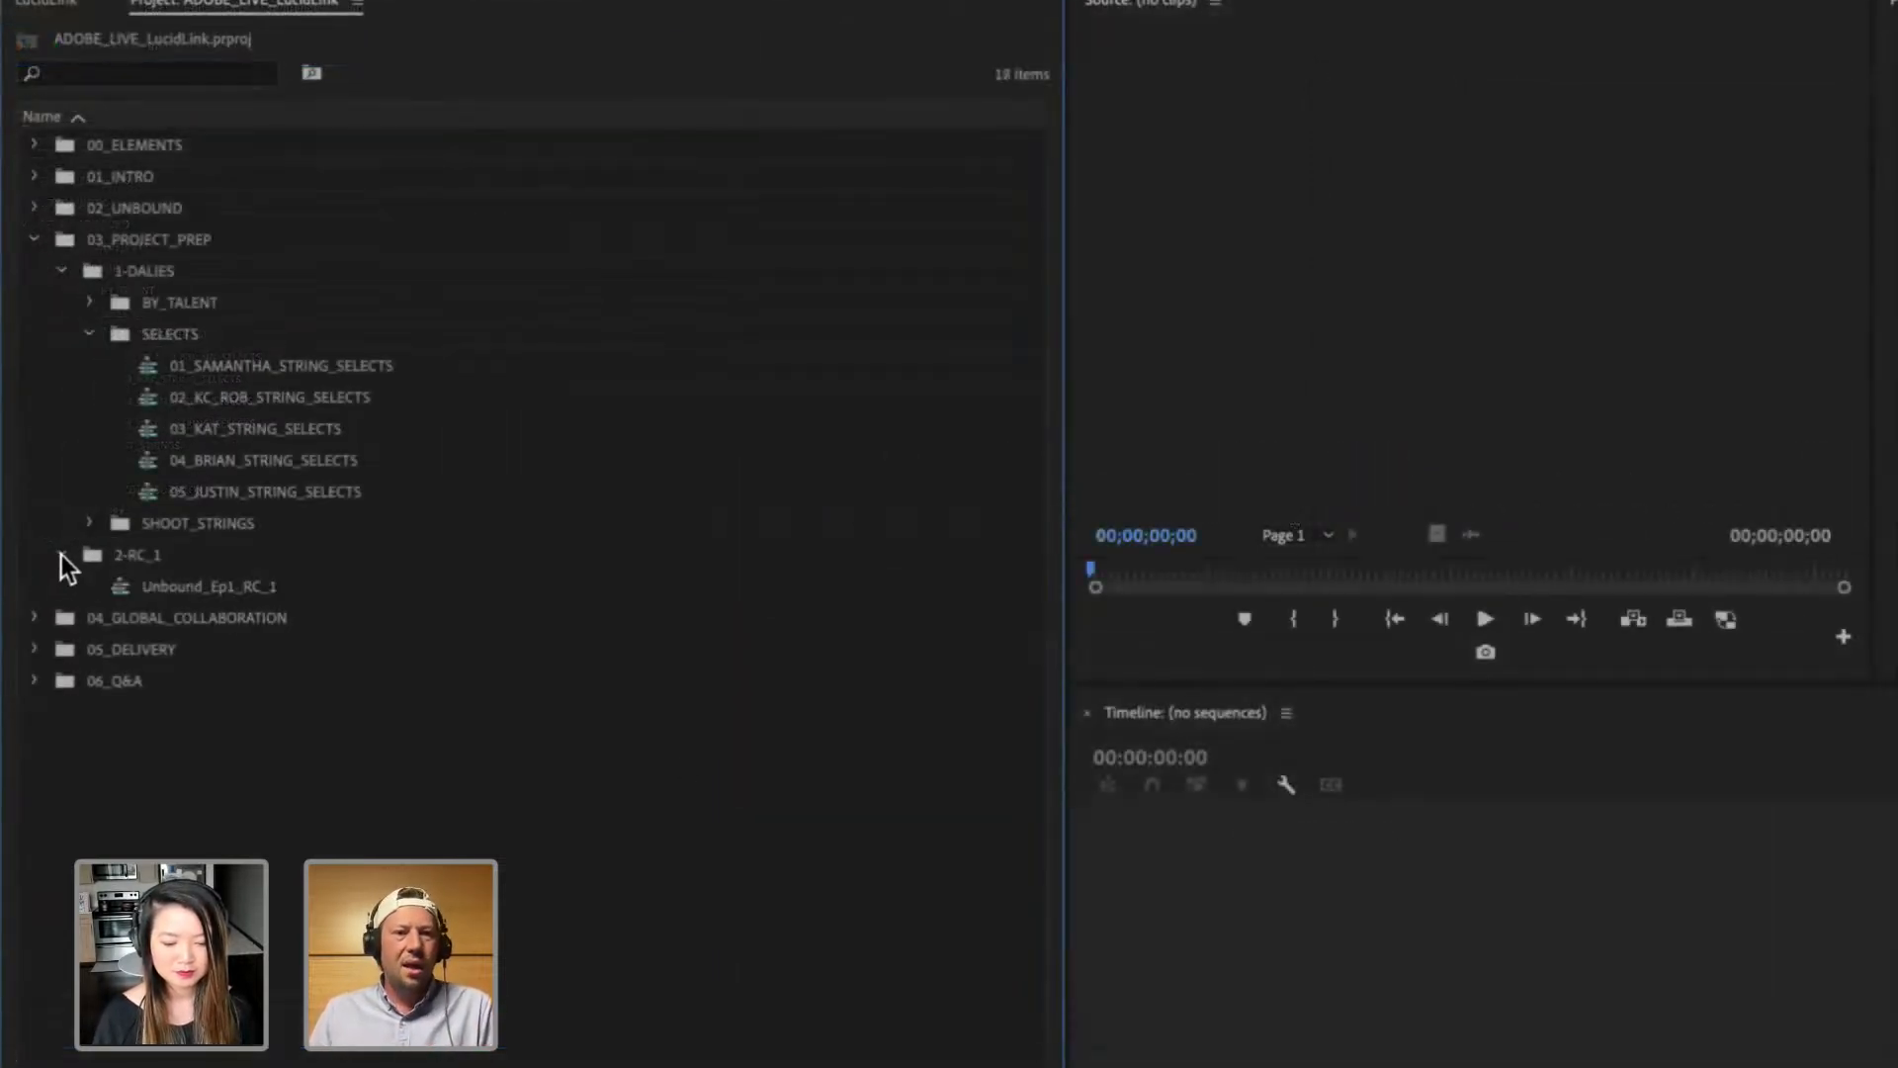
double_click(117, 587)
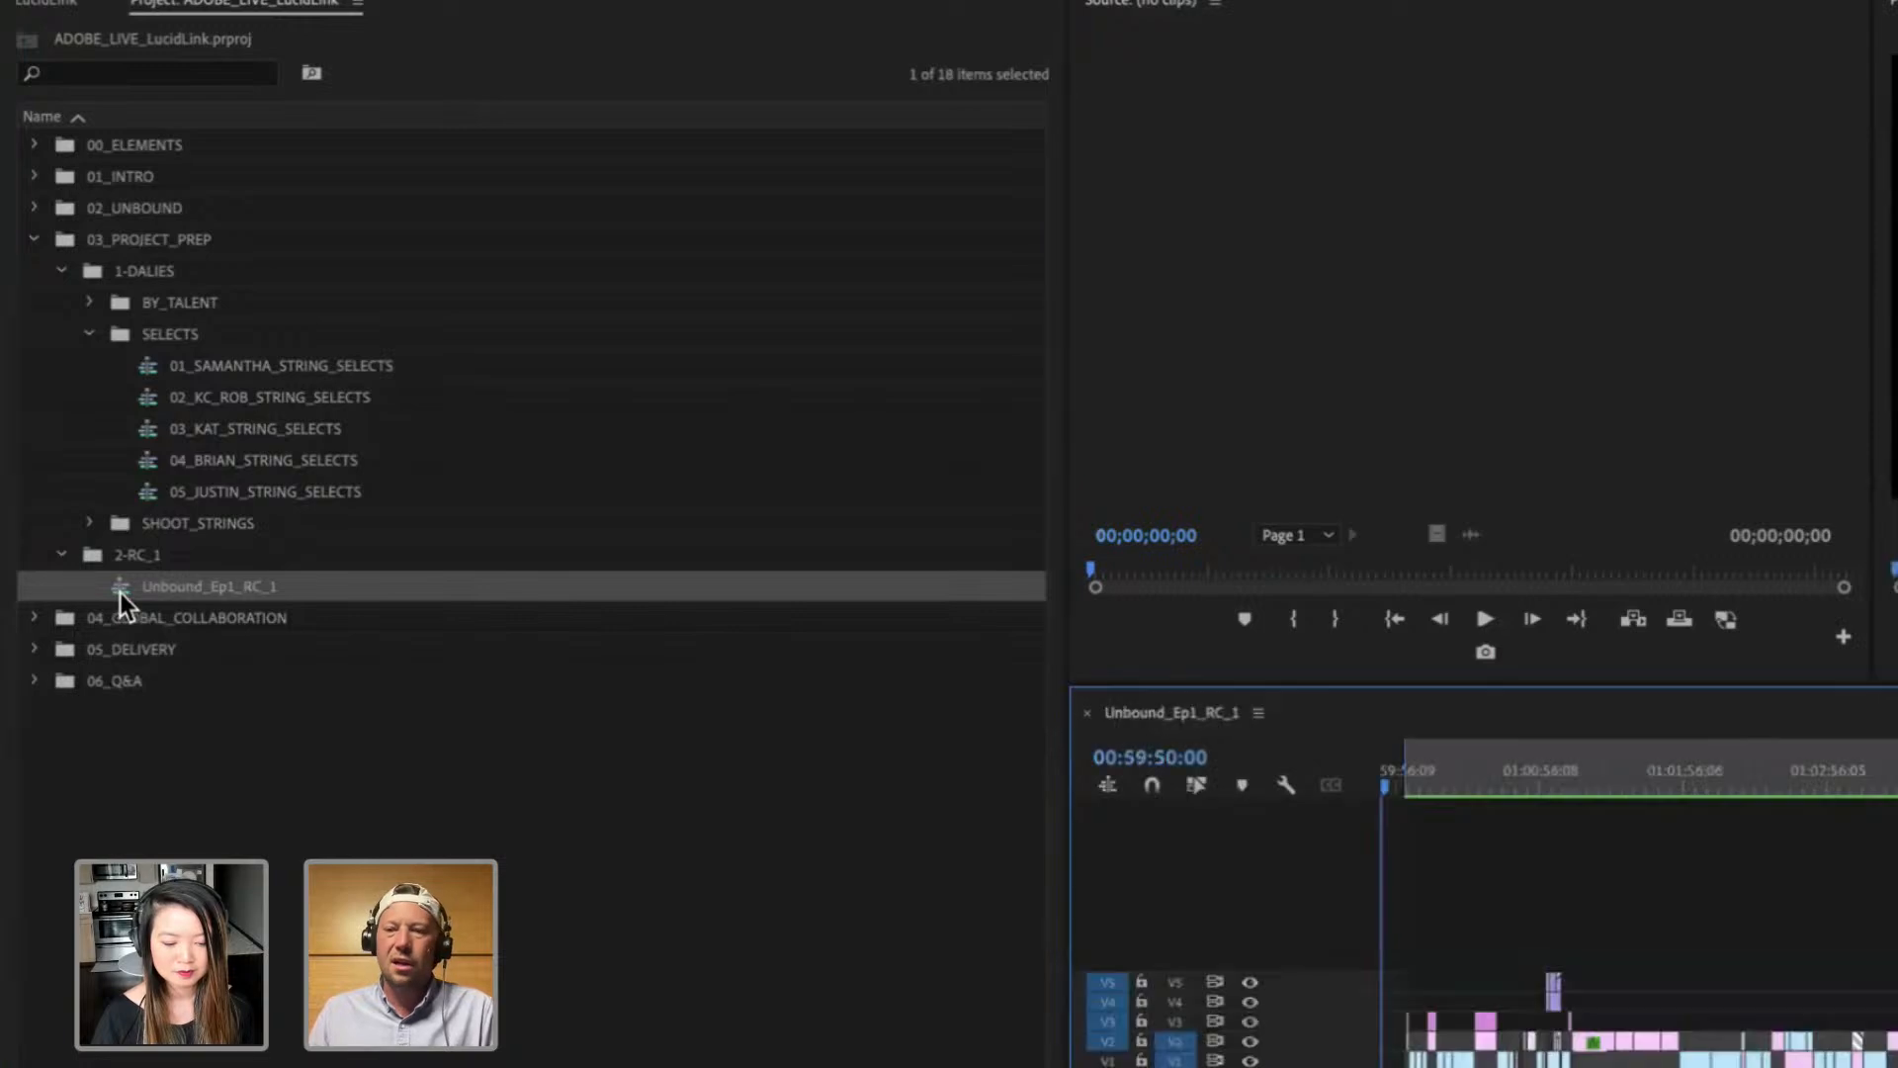
Step: Scrub through the rough cut to the ZOOM MEETING title card at about 01:01:40, with the timeline zoomed in
left_click_drag(1439, 785, 1493, 781)
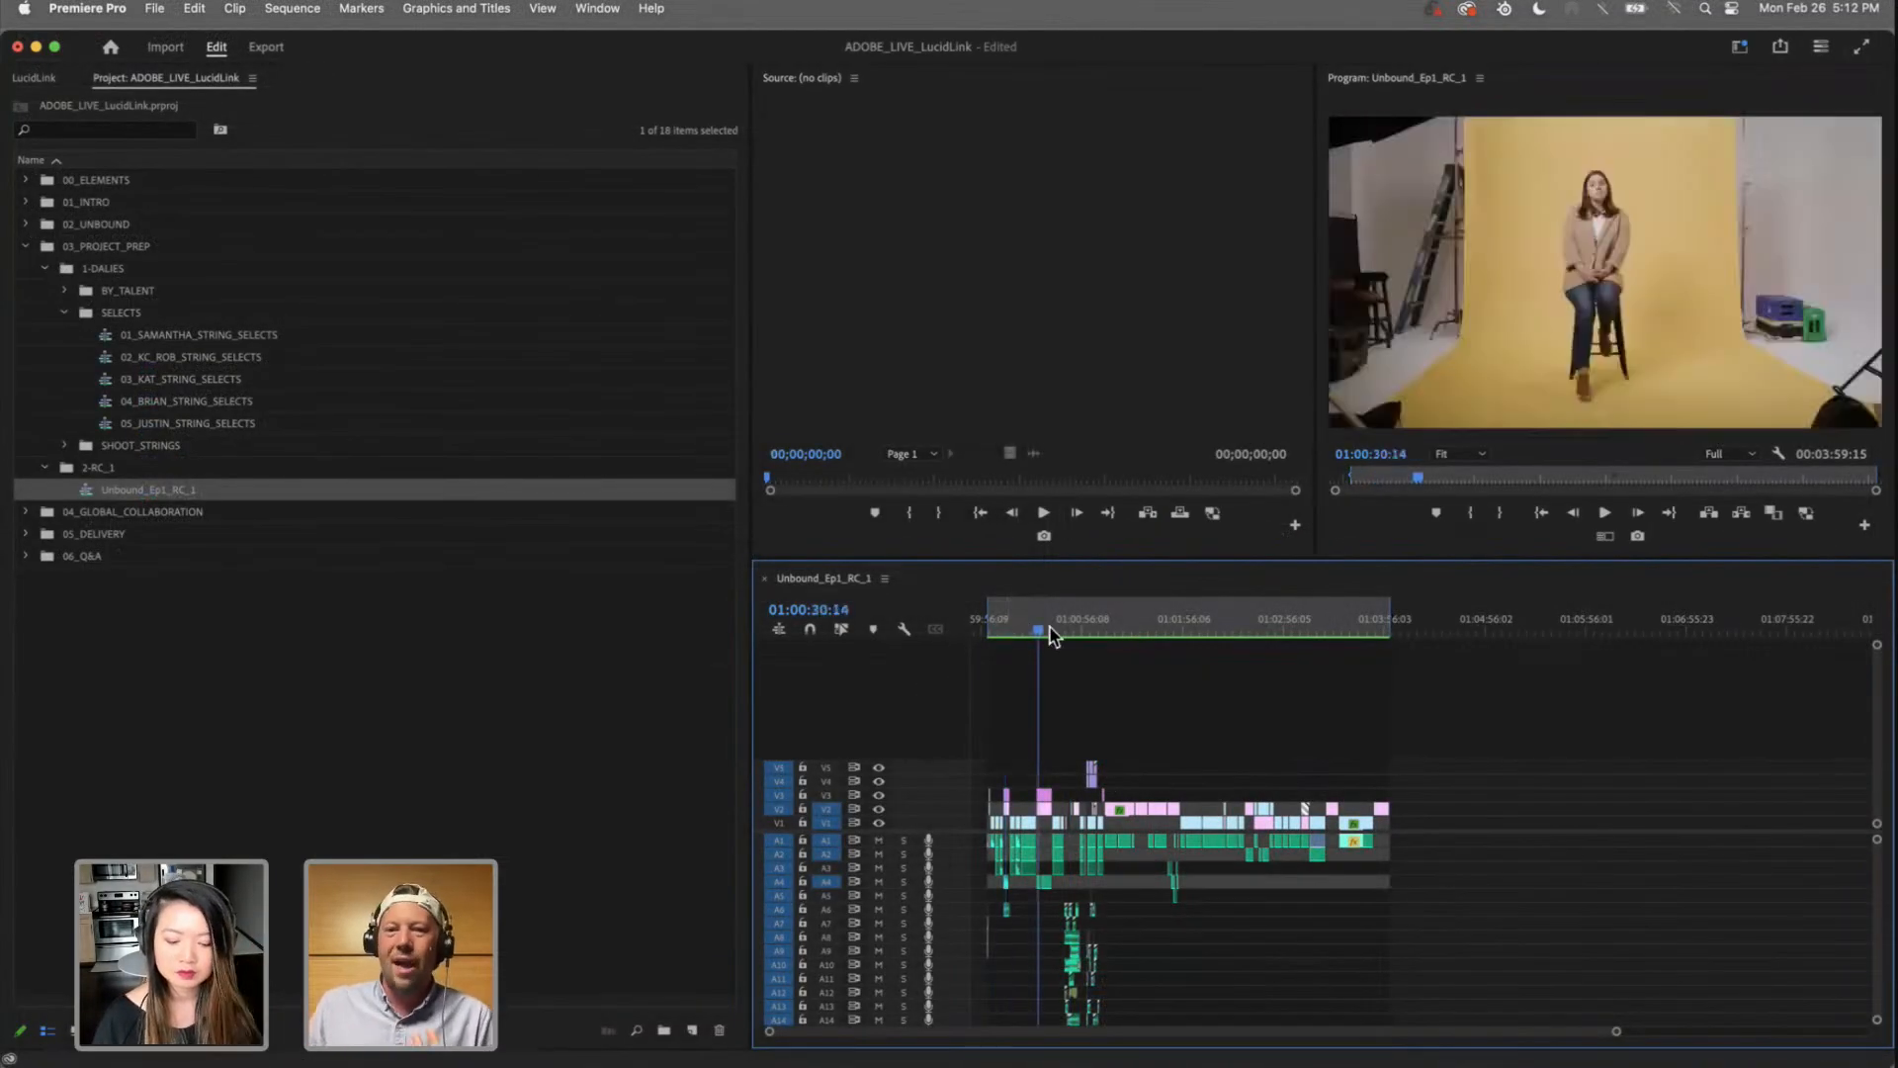
left_click_drag(1053, 635, 1145, 615)
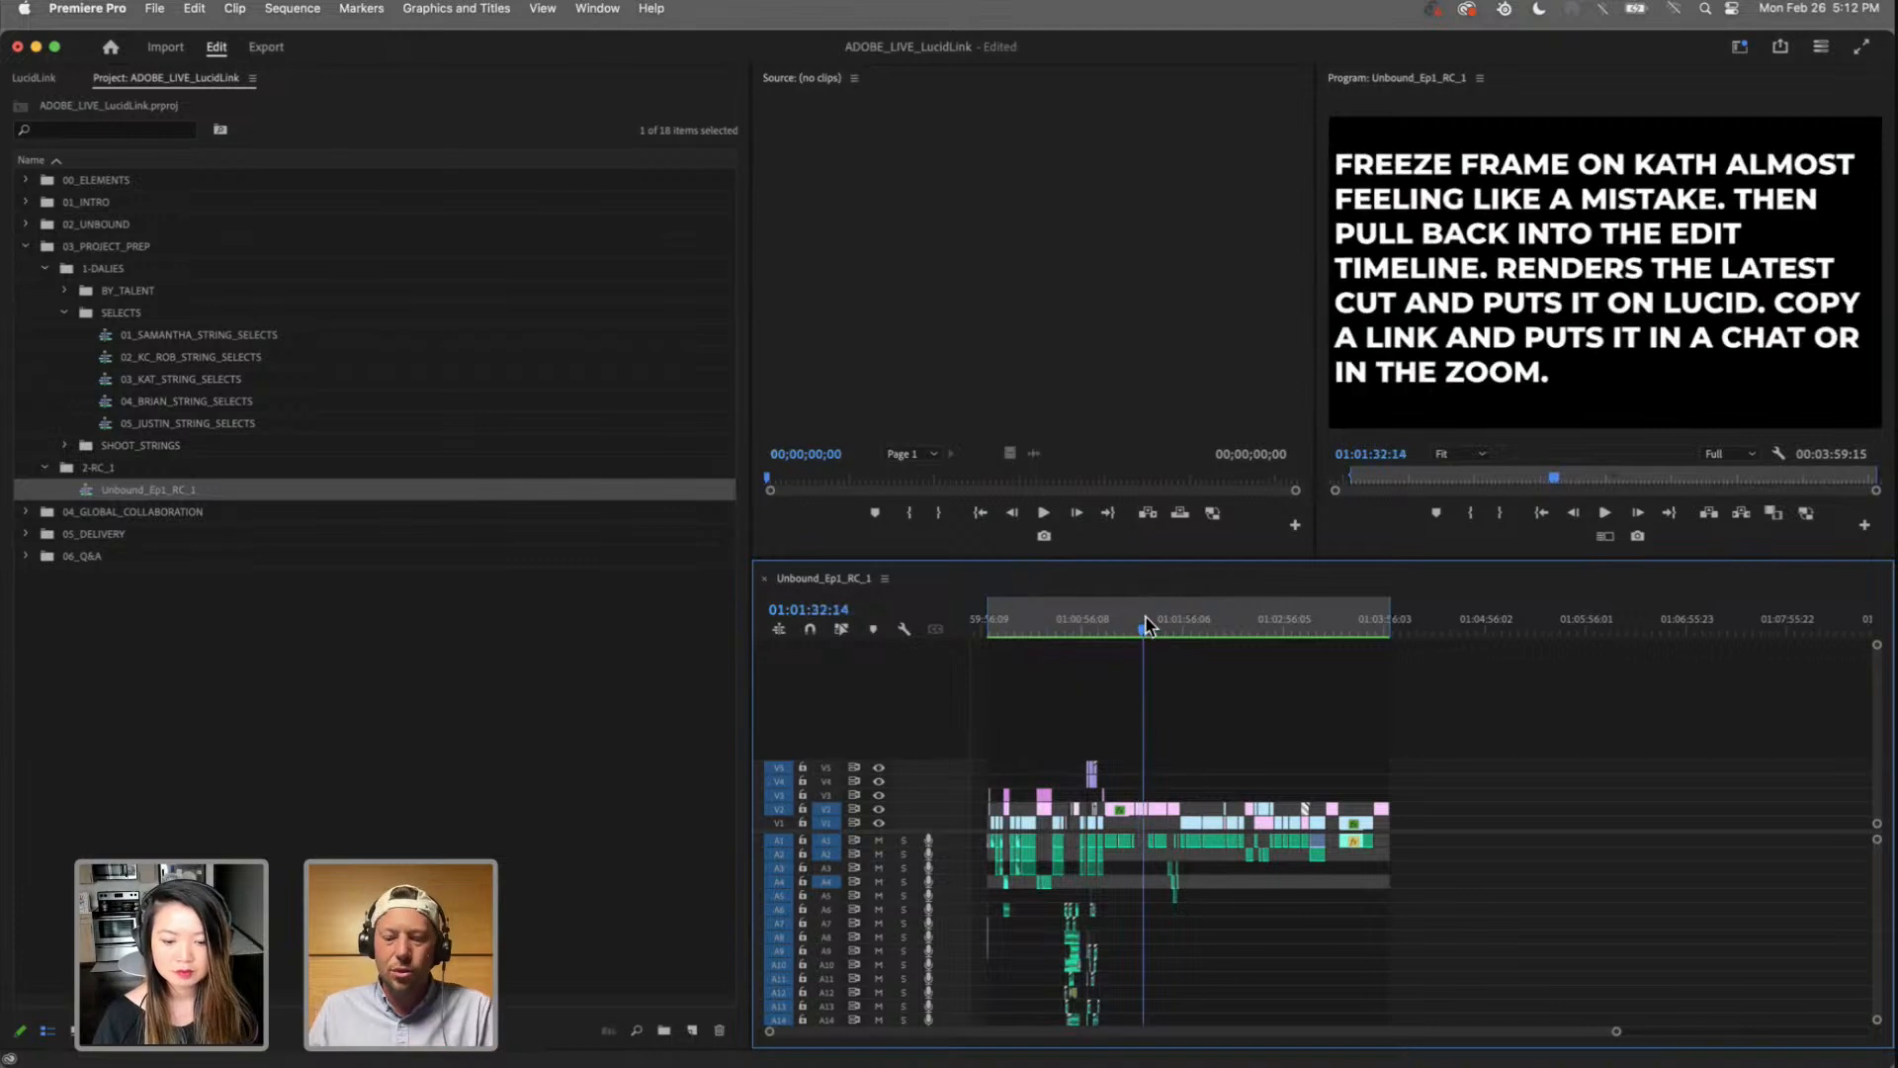
key("backslash")
key("=")
left_click_drag(1424, 631, 1474, 643)
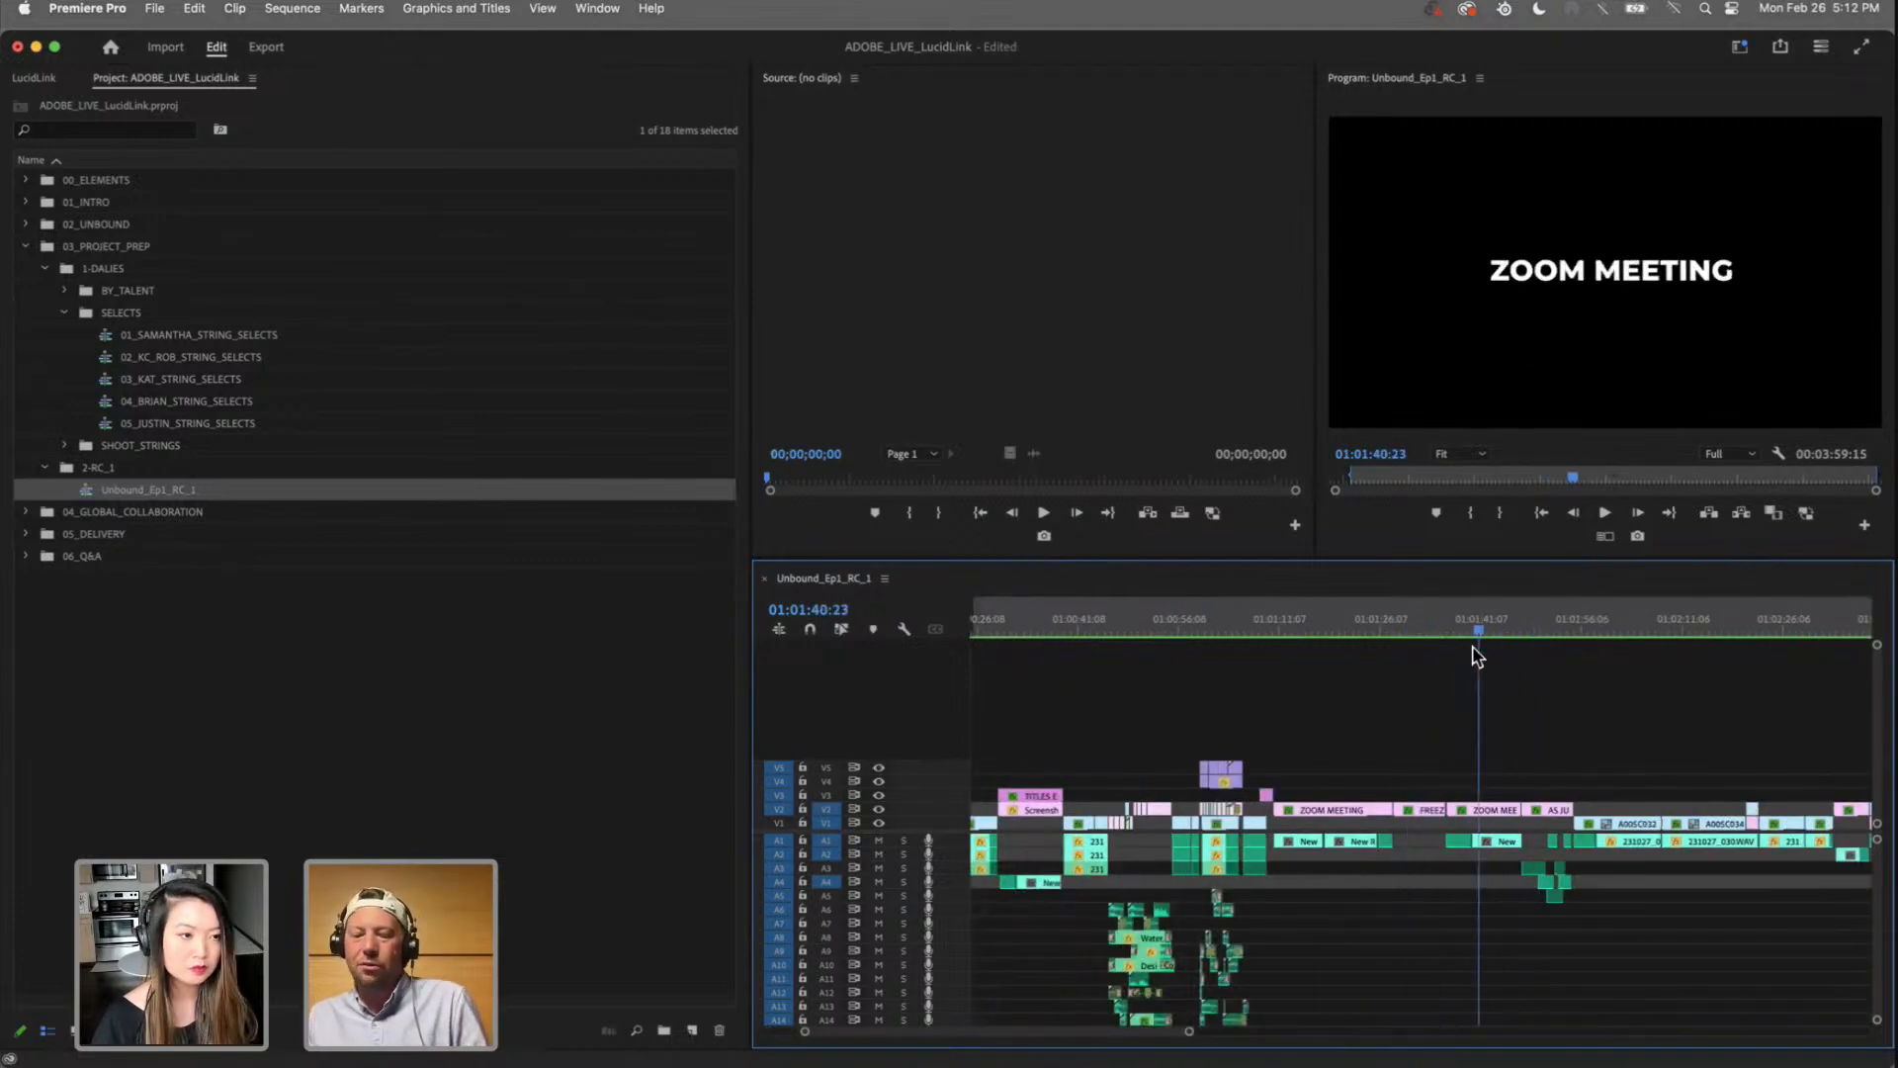
Step: Fit the whole rough cut in the timeline and move the playhead back to 00:59:50:00
key("backslash")
key("minus")
left_click_drag(1157, 633, 964, 663)
left_click(1145, 626)
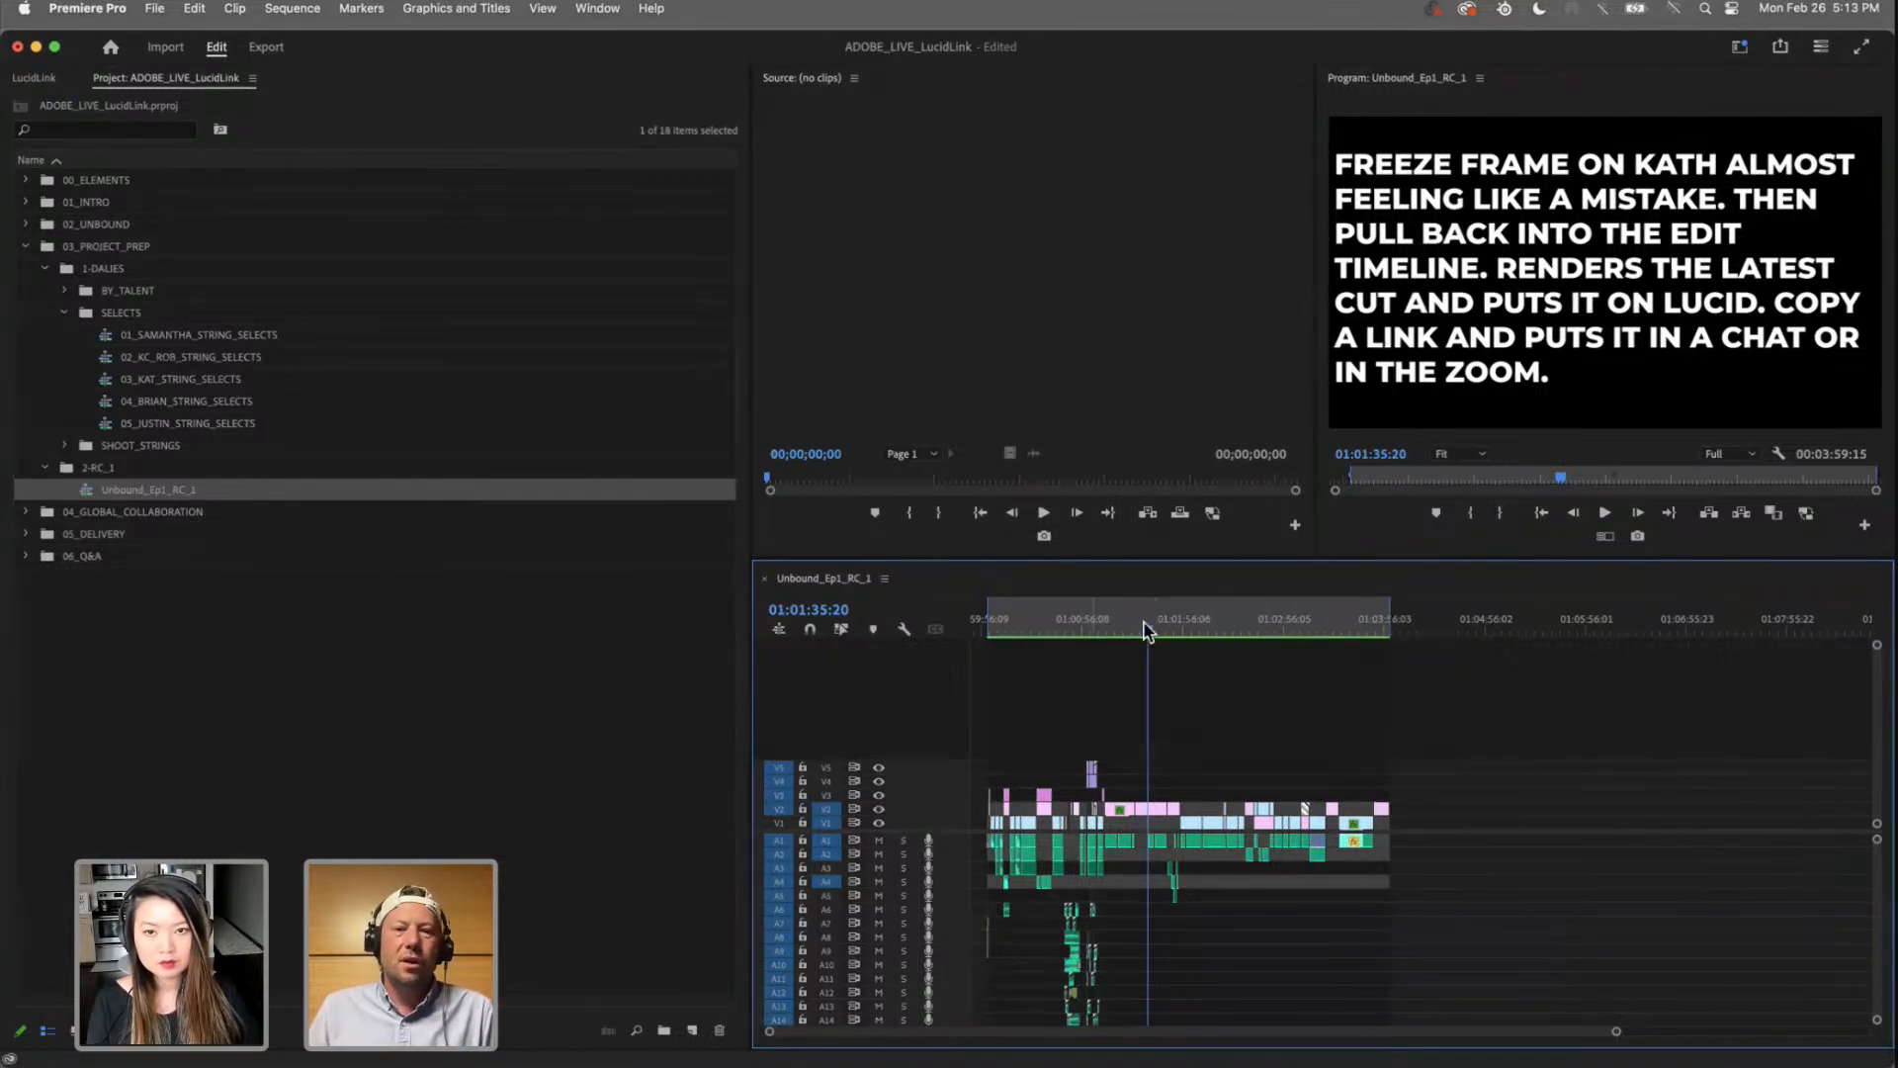
left_click_drag(1145, 631, 967, 673)
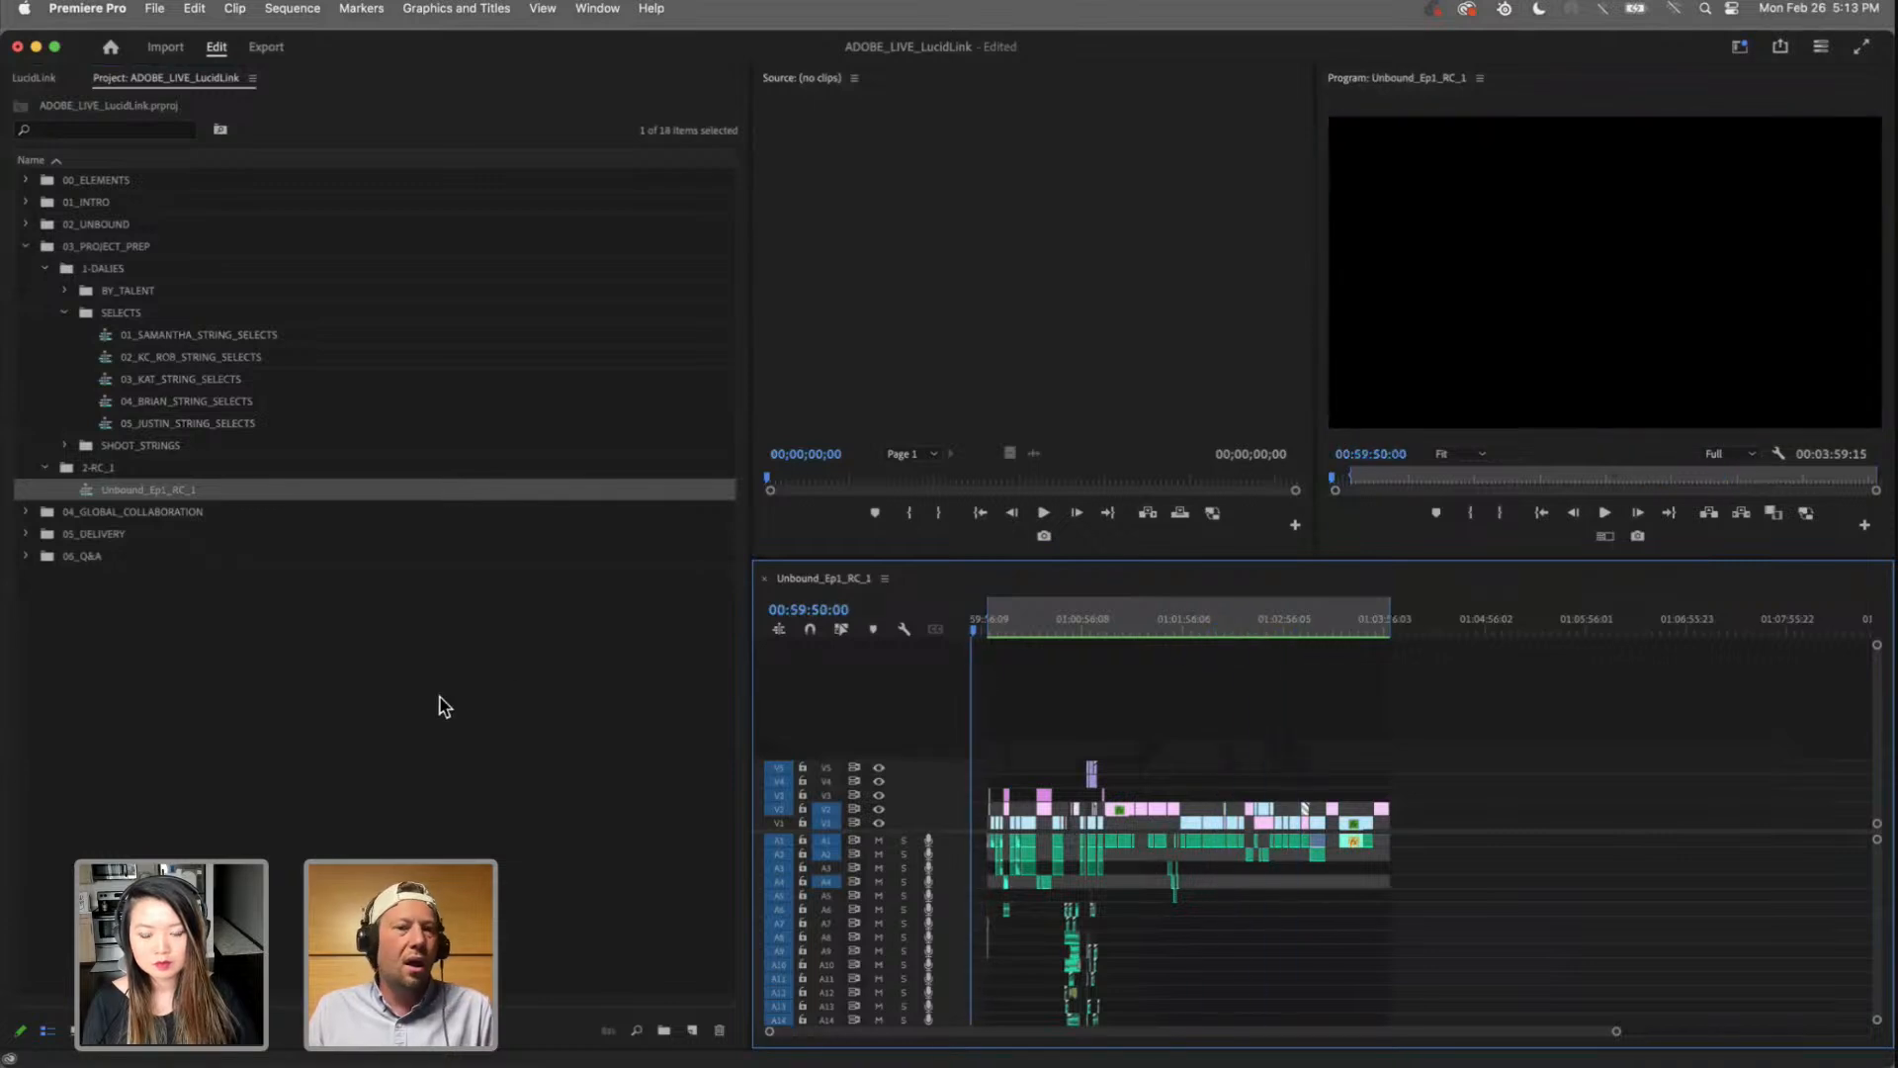
Step: Collapse the 2-RC_1, SELECTS and dailies bins and the 03_PROJECT_PREP bin, scrubbing the rough cut back near its start
left_click(430, 709)
left_click(44, 467)
left_click(64, 312)
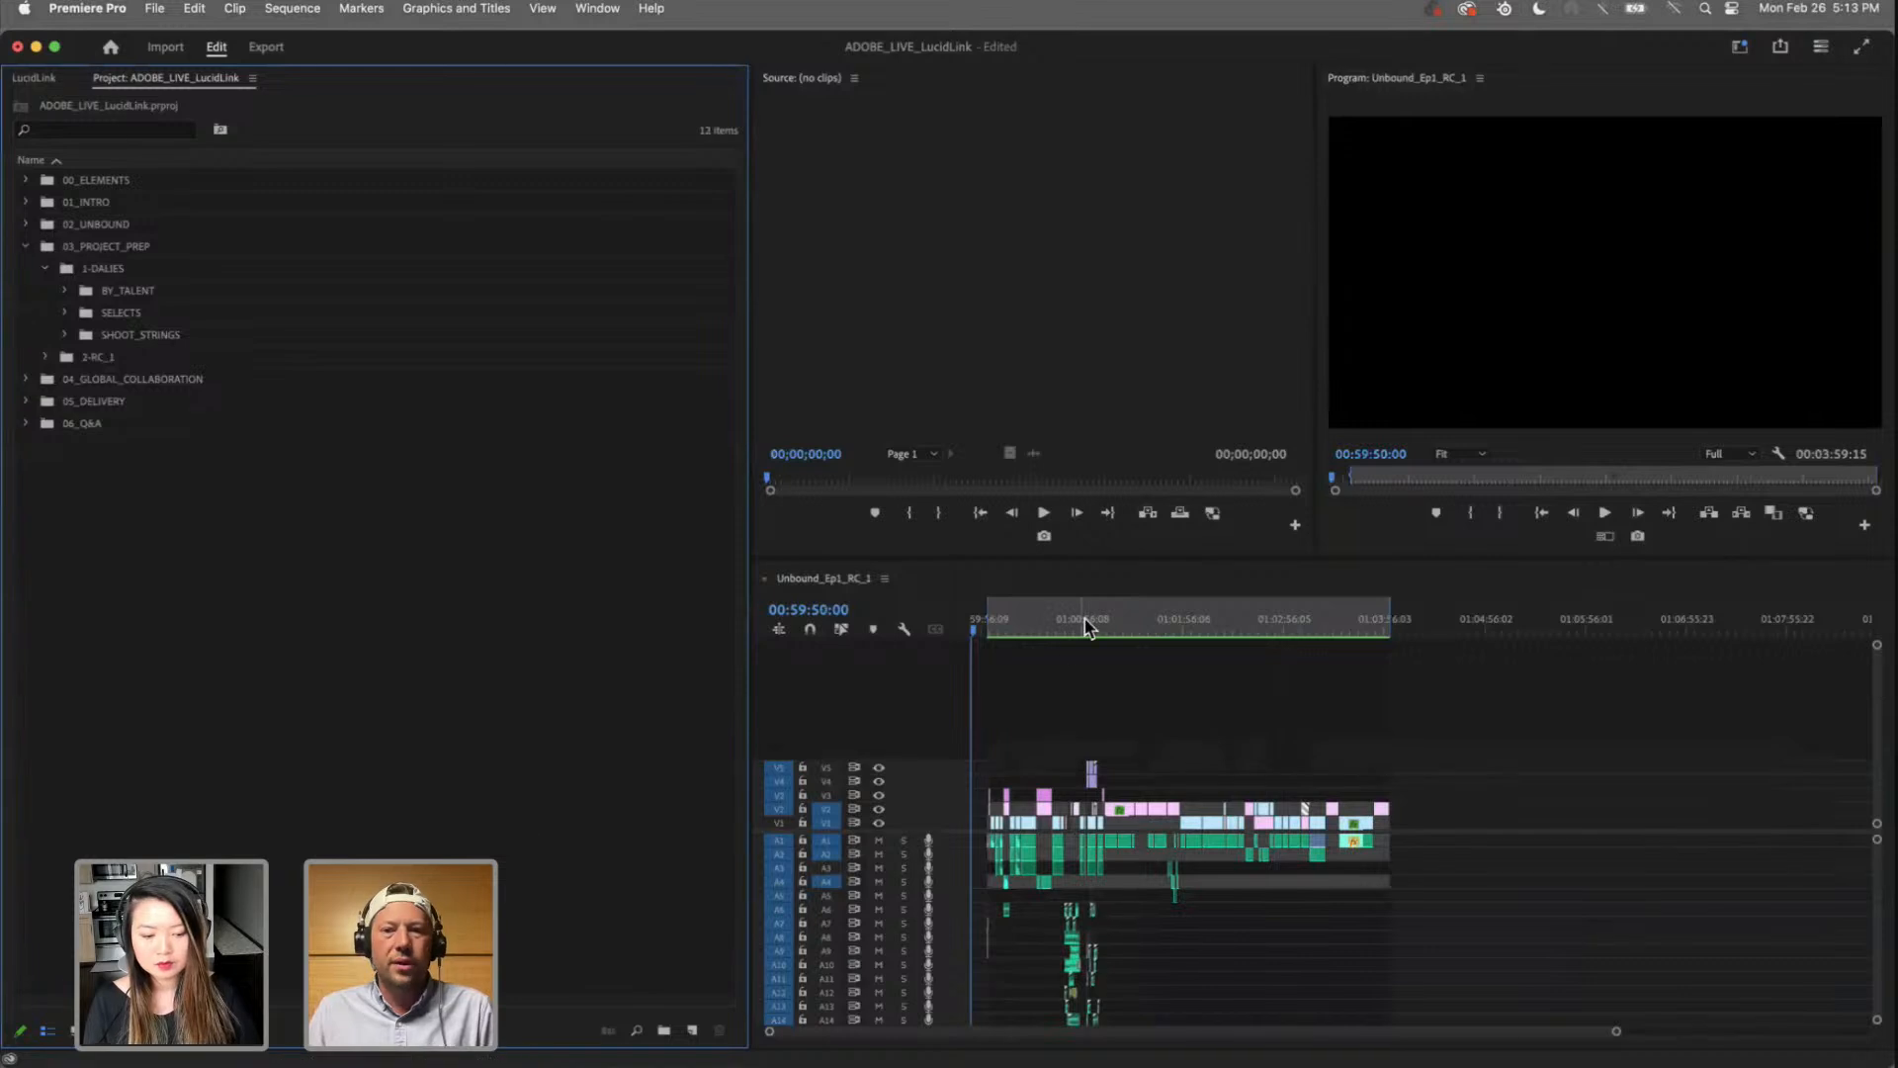
left_click(1242, 631)
left_click_drag(1274, 633, 975, 649)
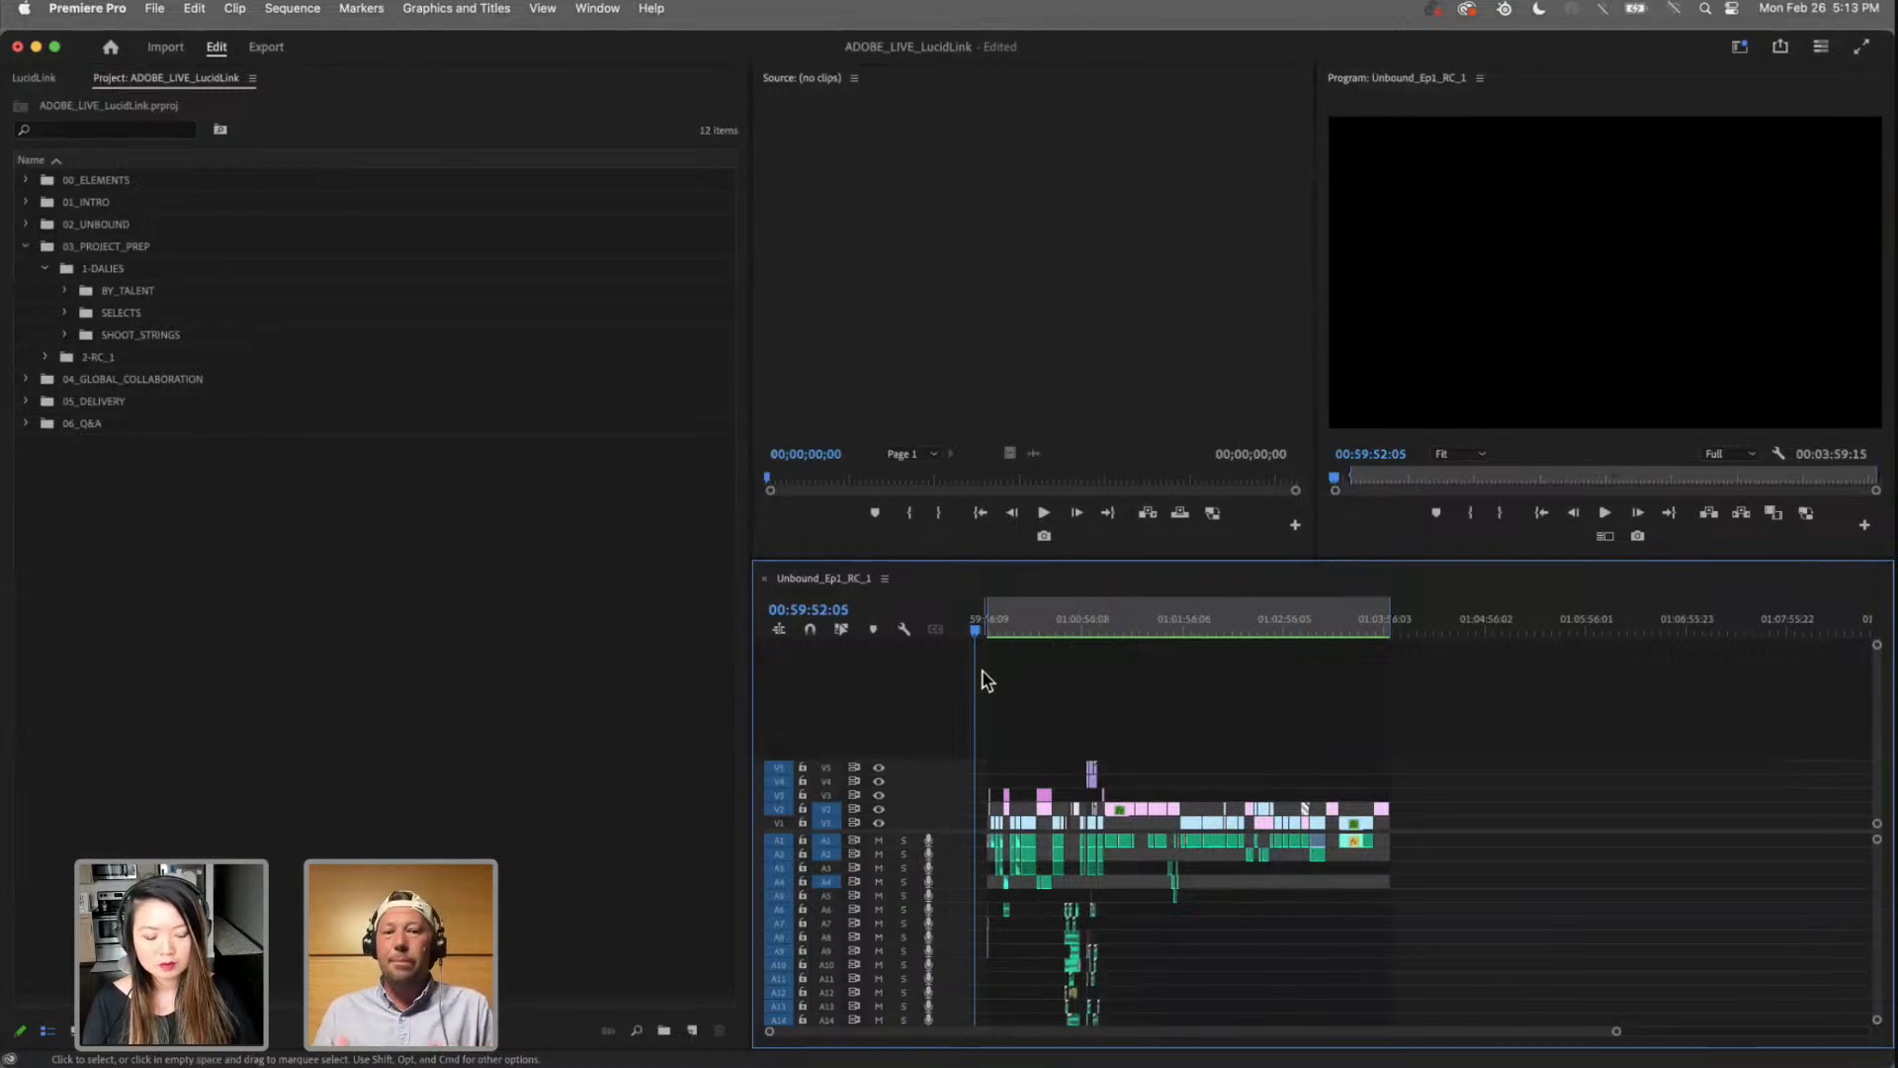
left_click(45, 268)
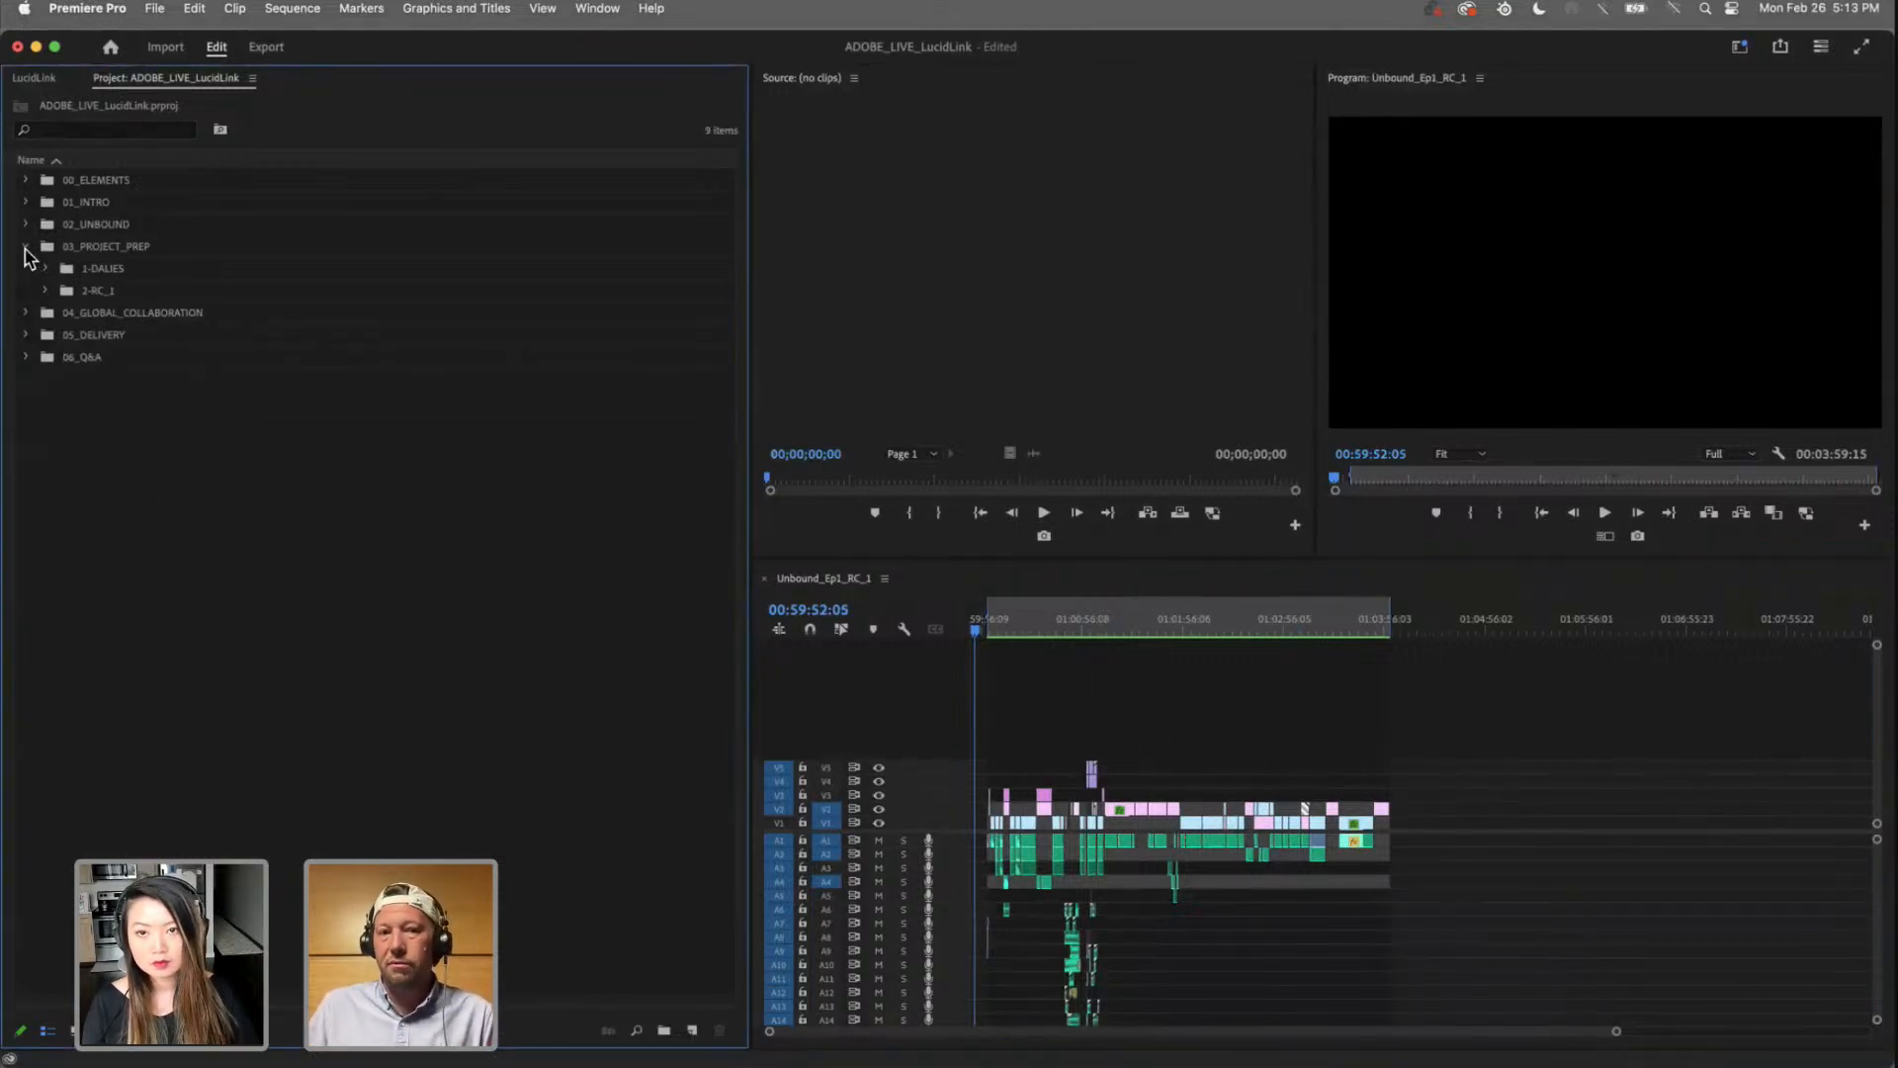
left_click(25, 249)
Step: Glance at the LucidLink sequence list, expand the 04_GLOBAL_COLLABORATION bin and open GLOBAL_COLLAB_SPLASH
left_click(38, 80)
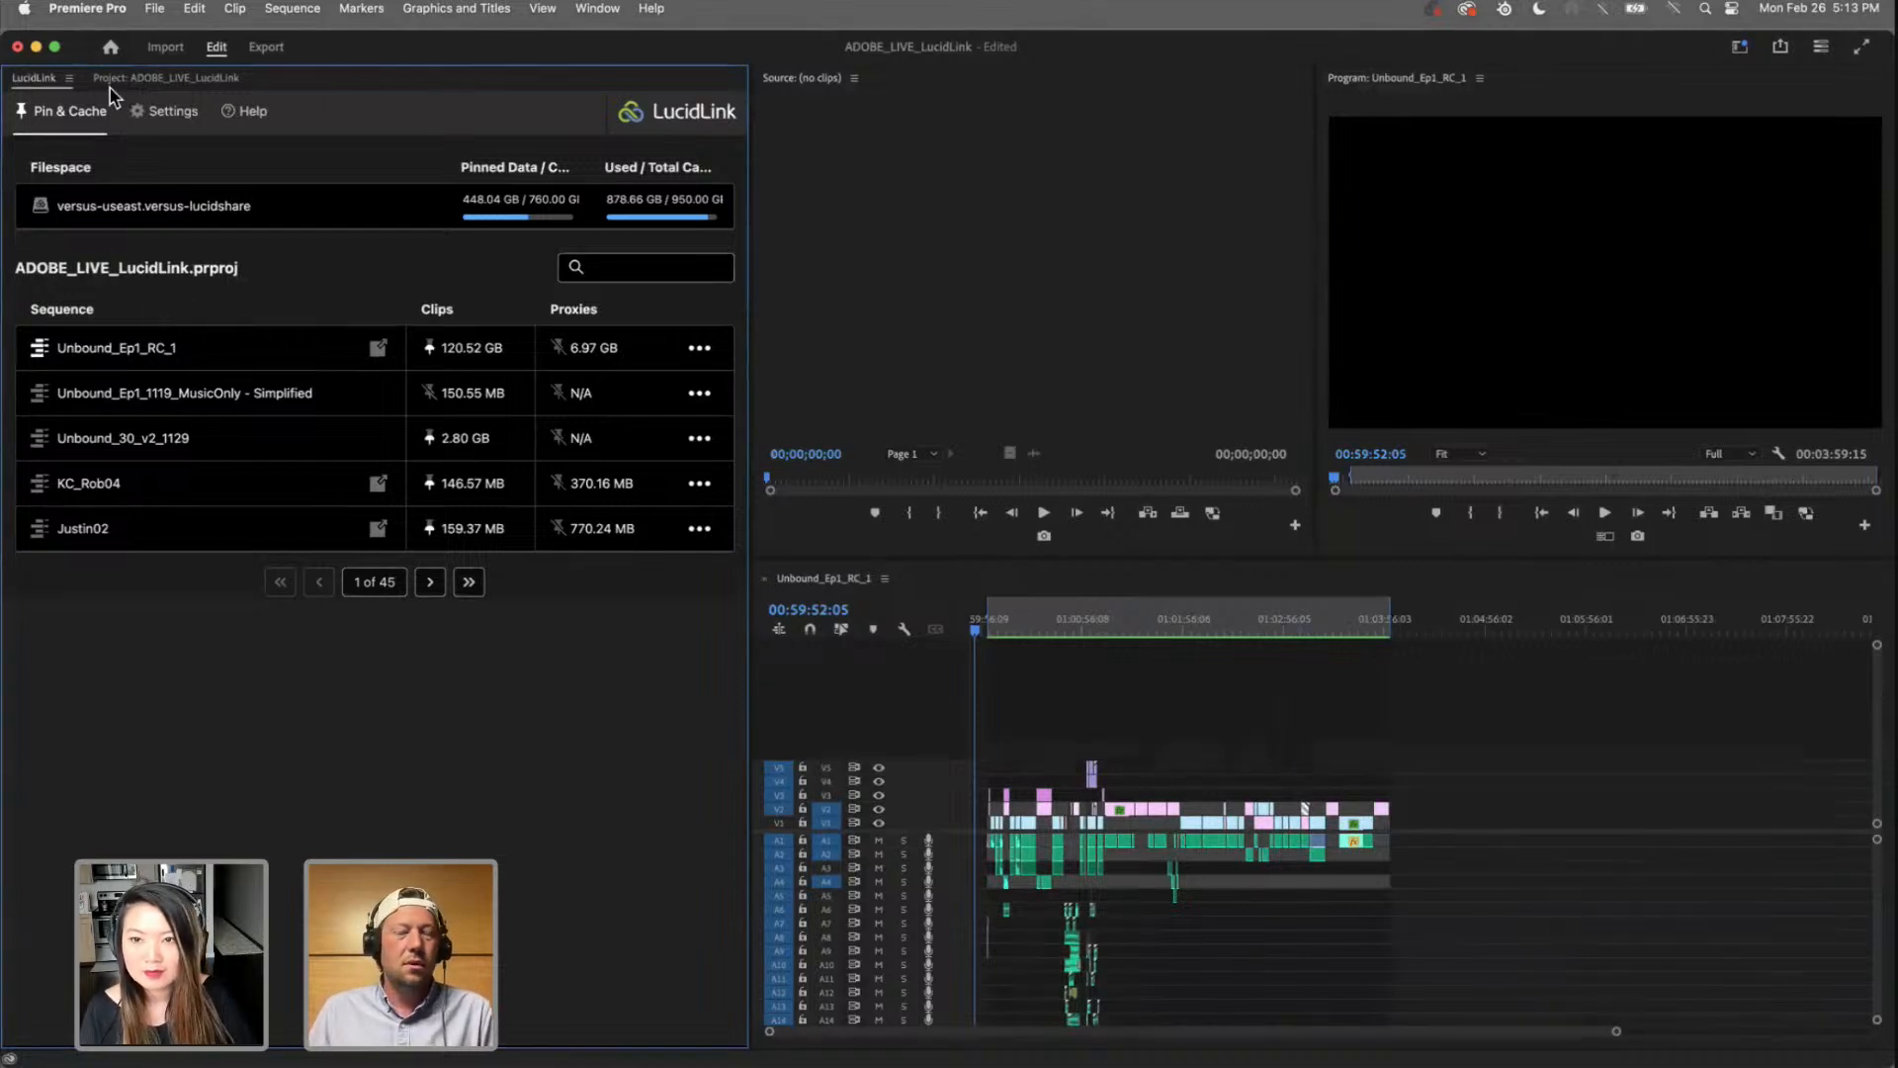
left_click(150, 78)
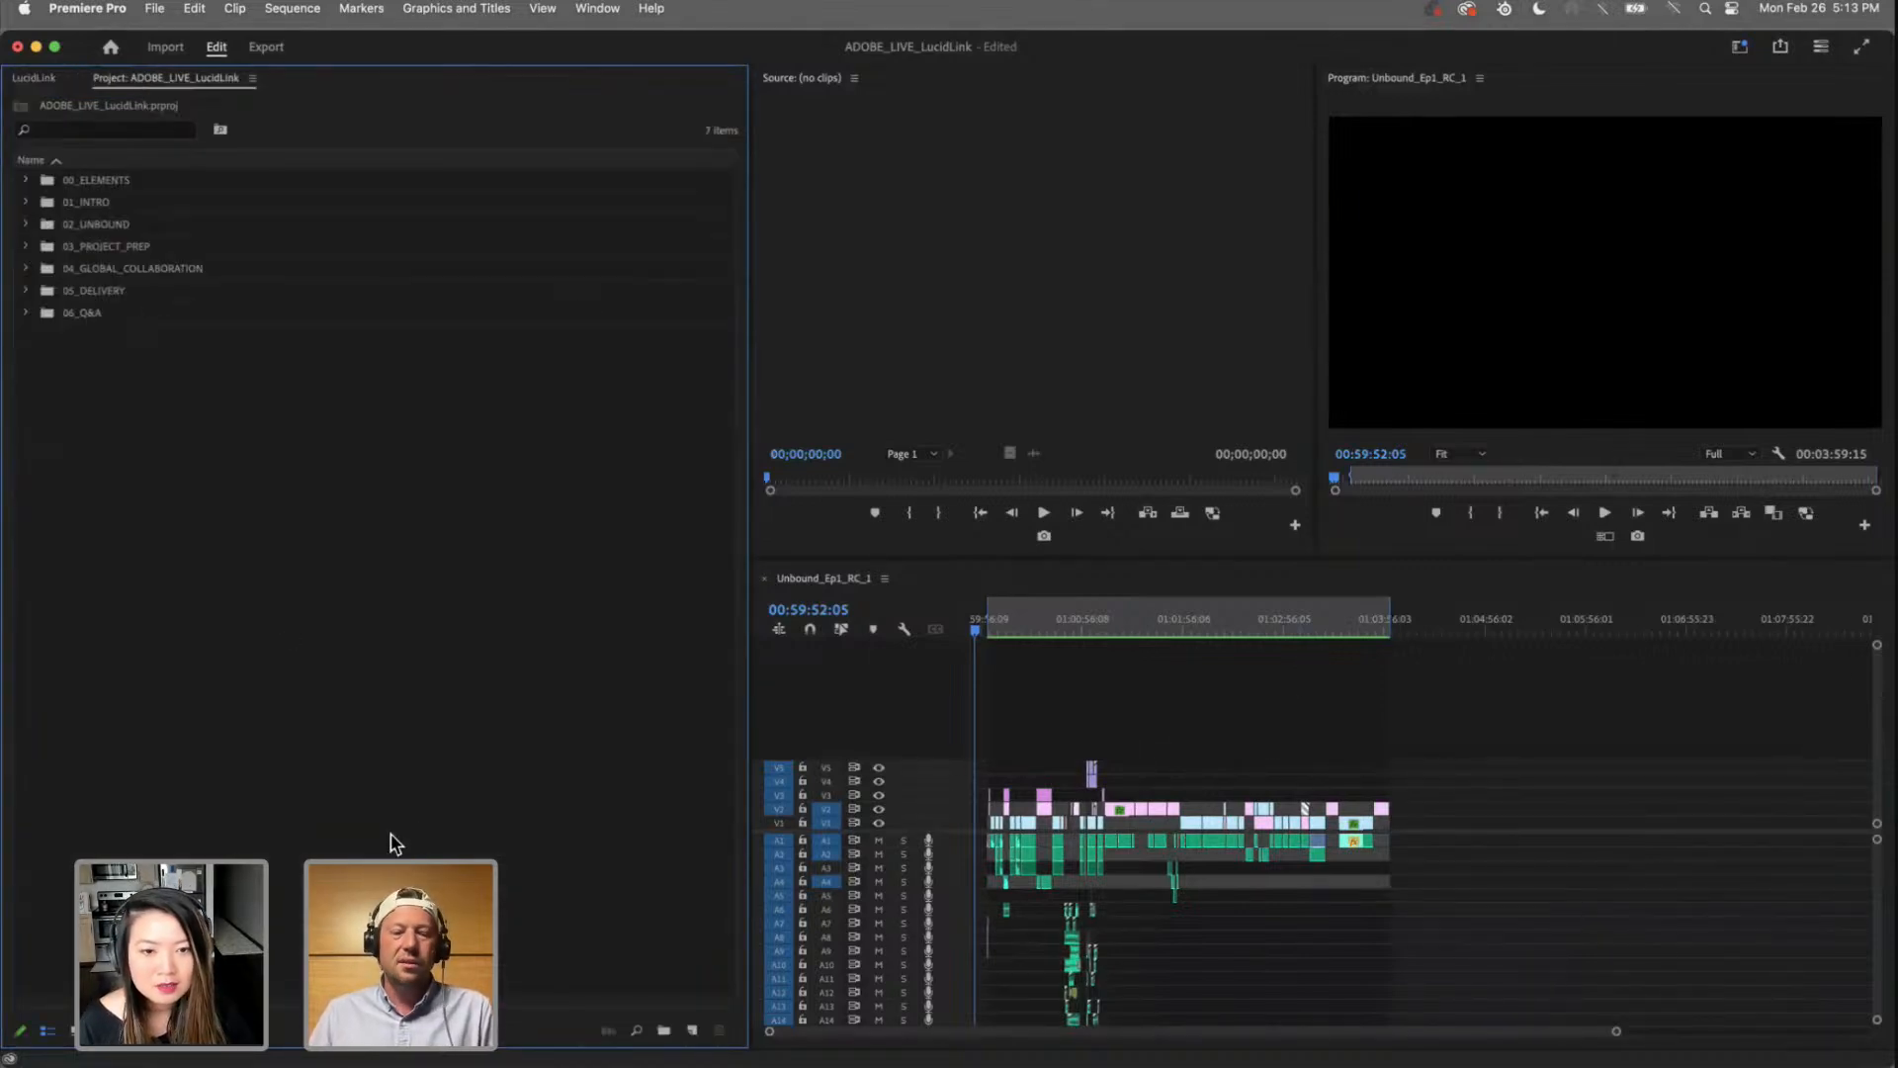
left_click(26, 268)
left_click(68, 291)
double_click(68, 291)
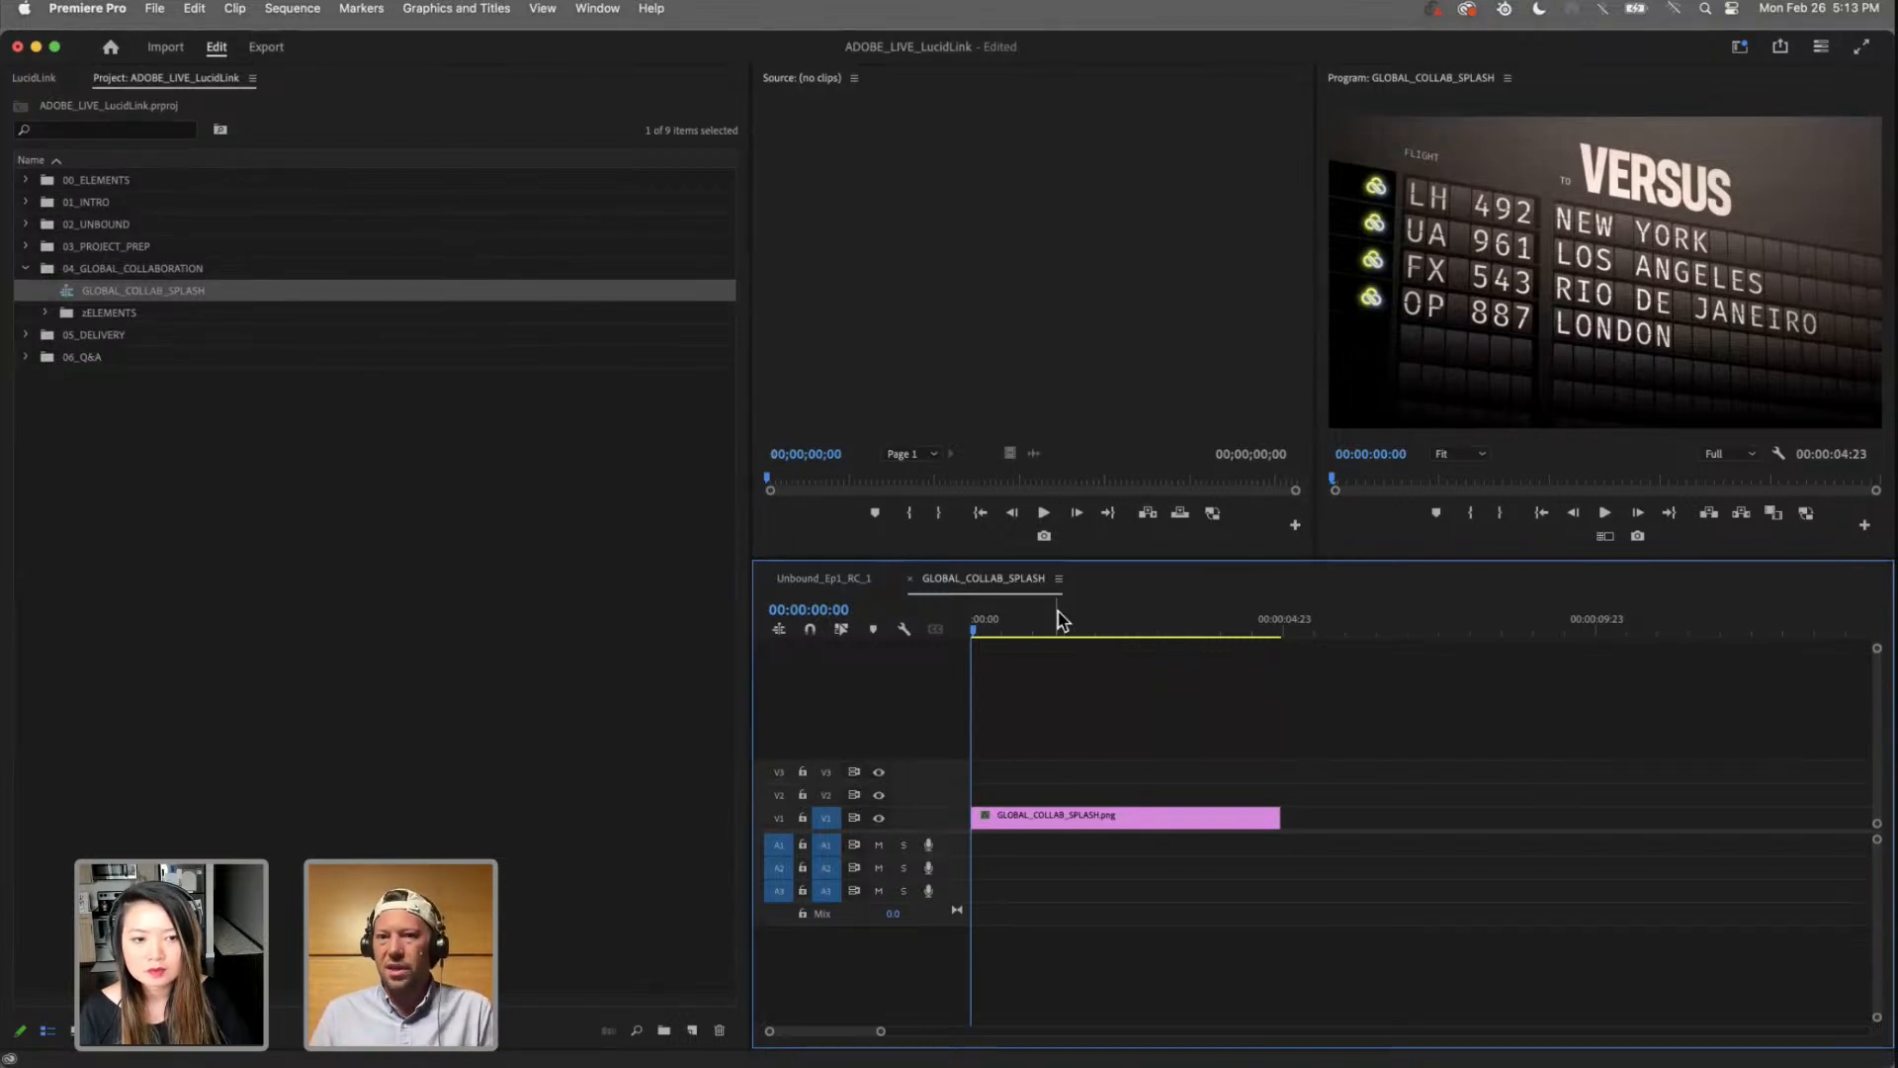
Step: Open Unbound_Ep1_AdobeLive from the 02_UNBOUND bin and scrub to the motion GFX shot at about 01:01:38
left_click(27, 224)
double_click(119, 268)
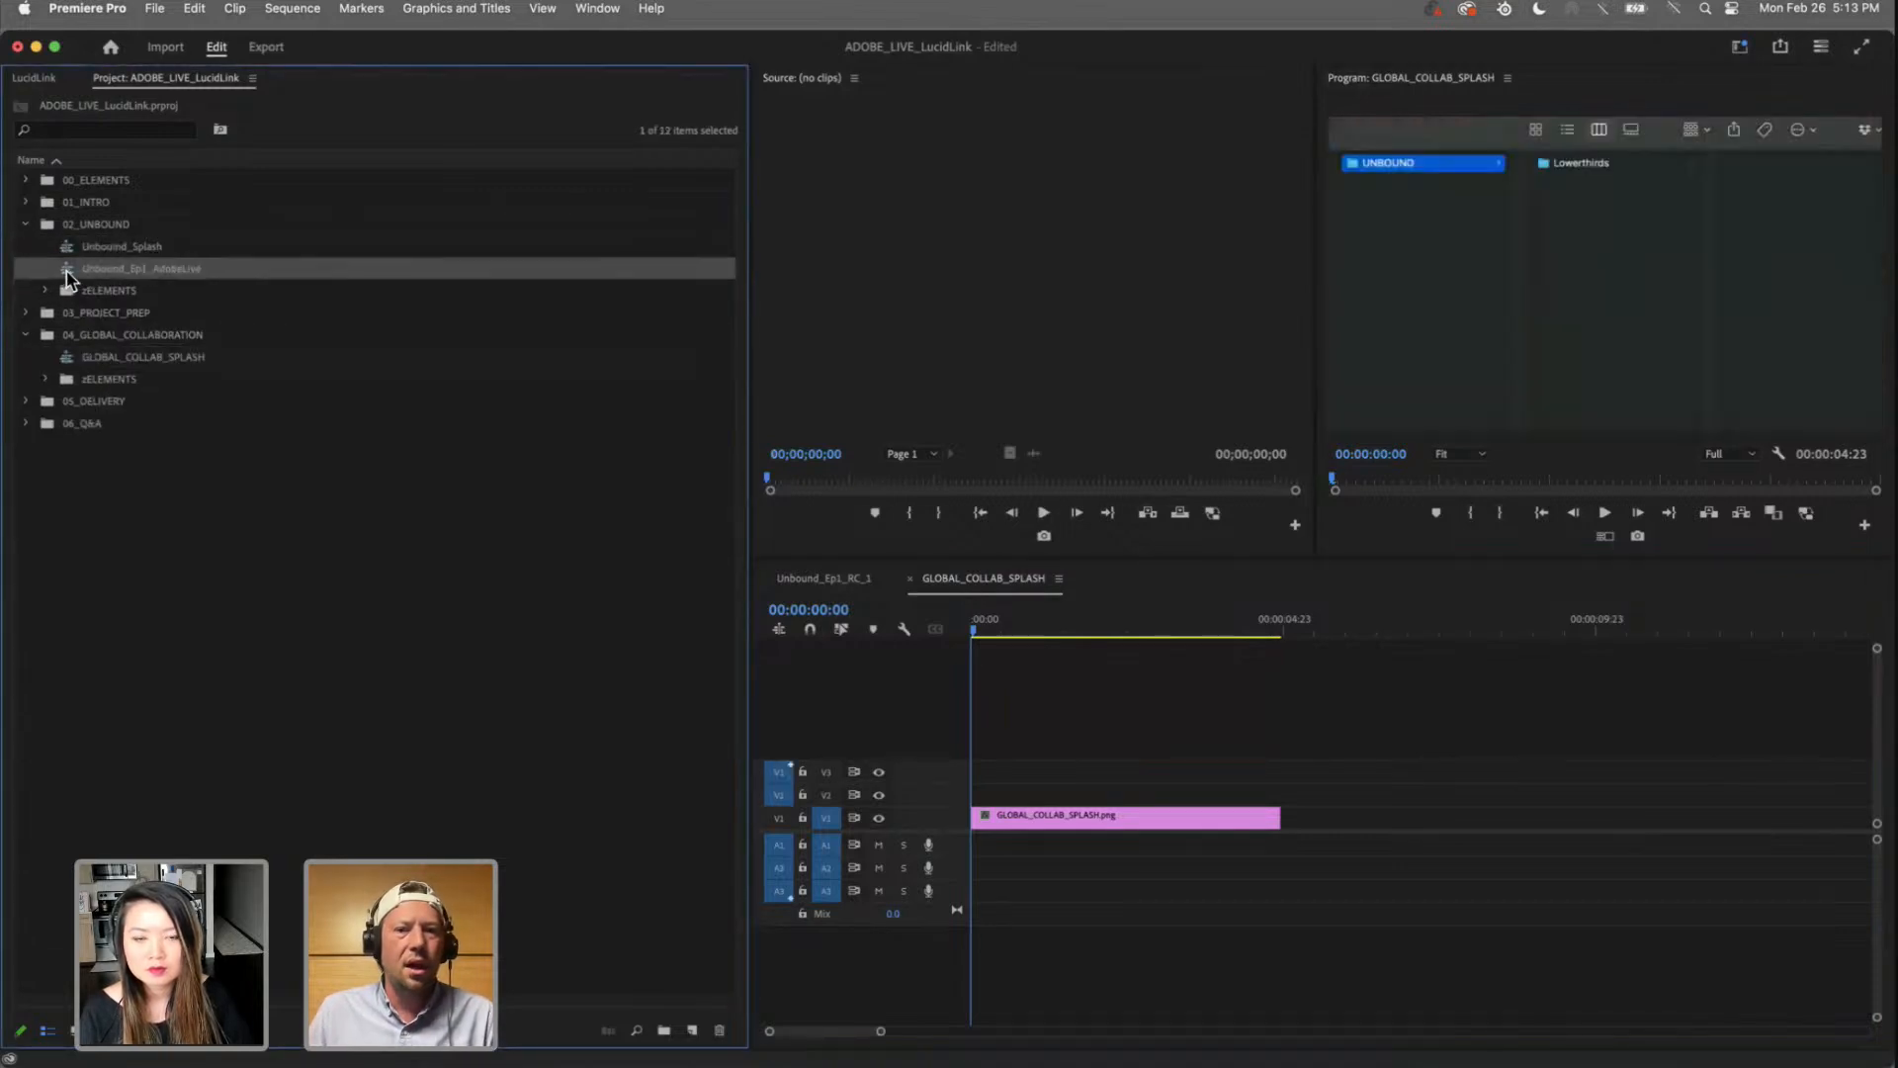
left_click(1148, 626)
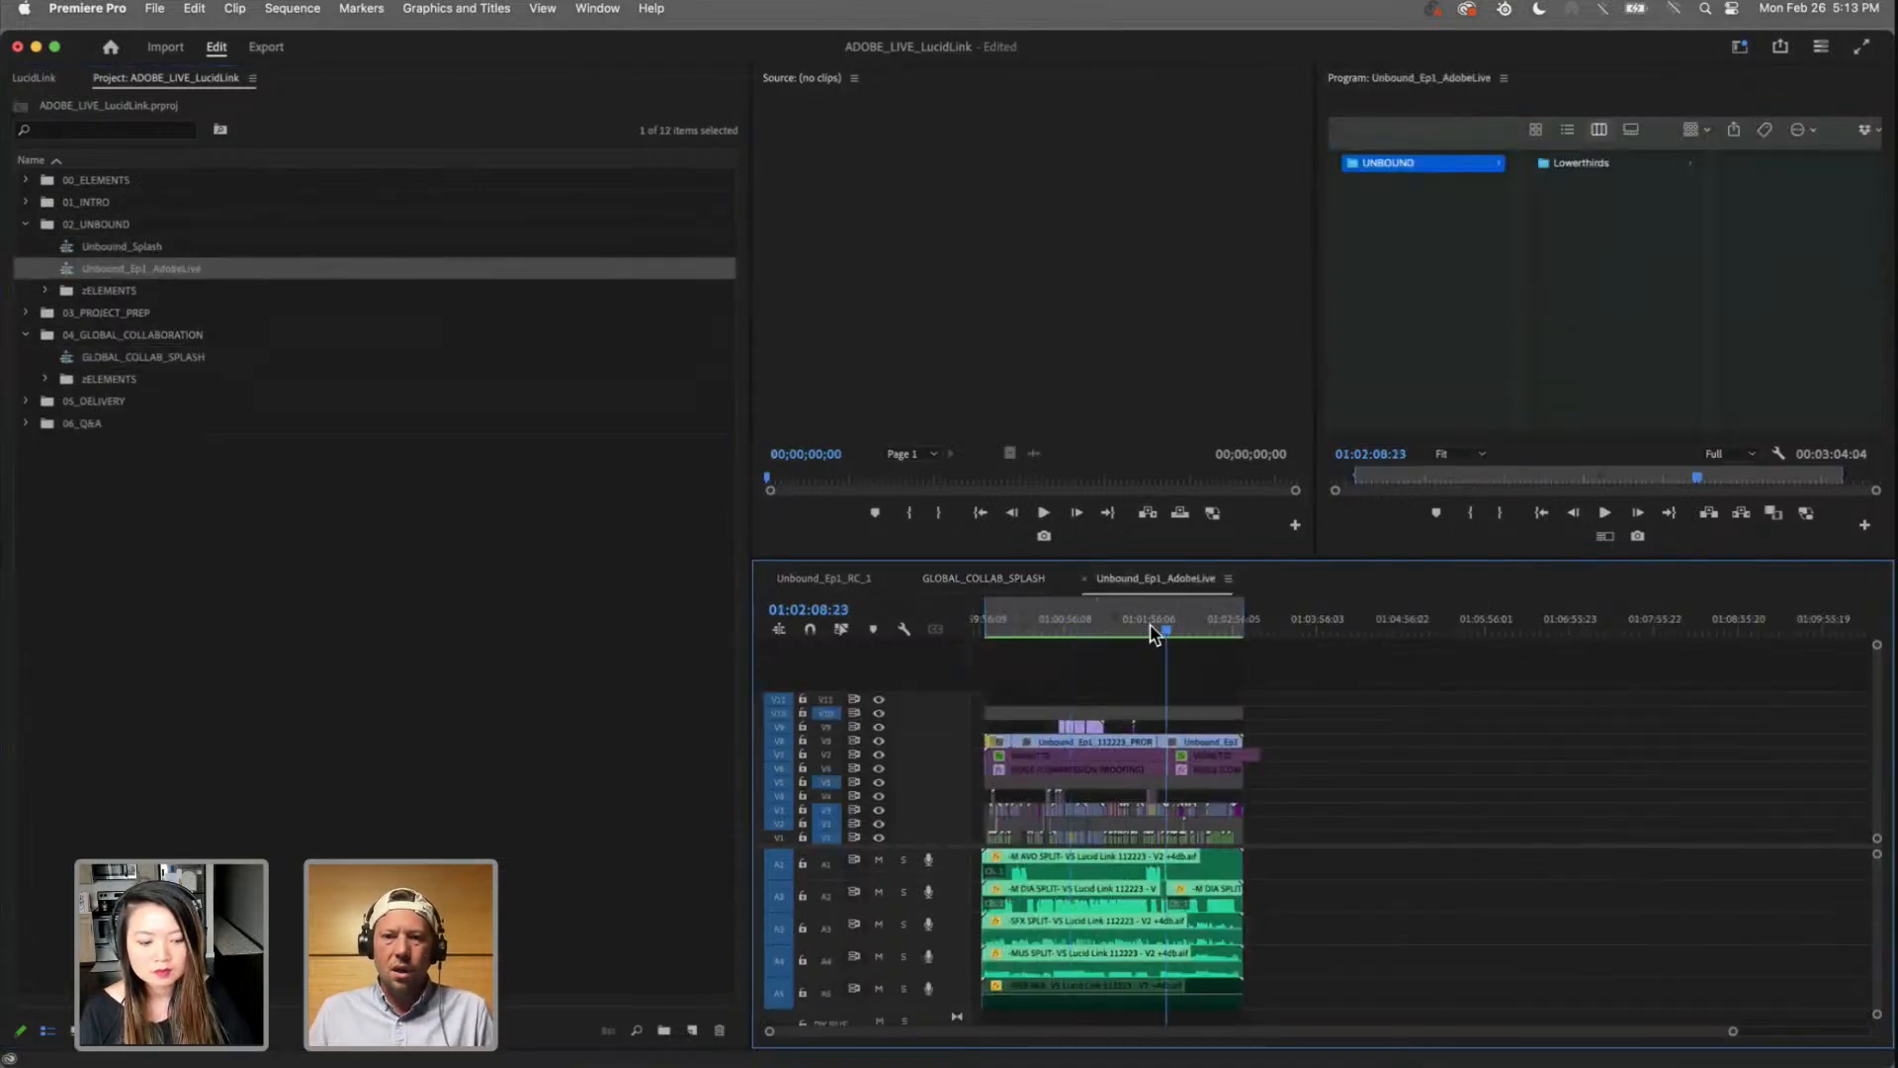
key("equal")
key("equal")
key("equal")
left_click_drag(1384, 625, 1224, 645)
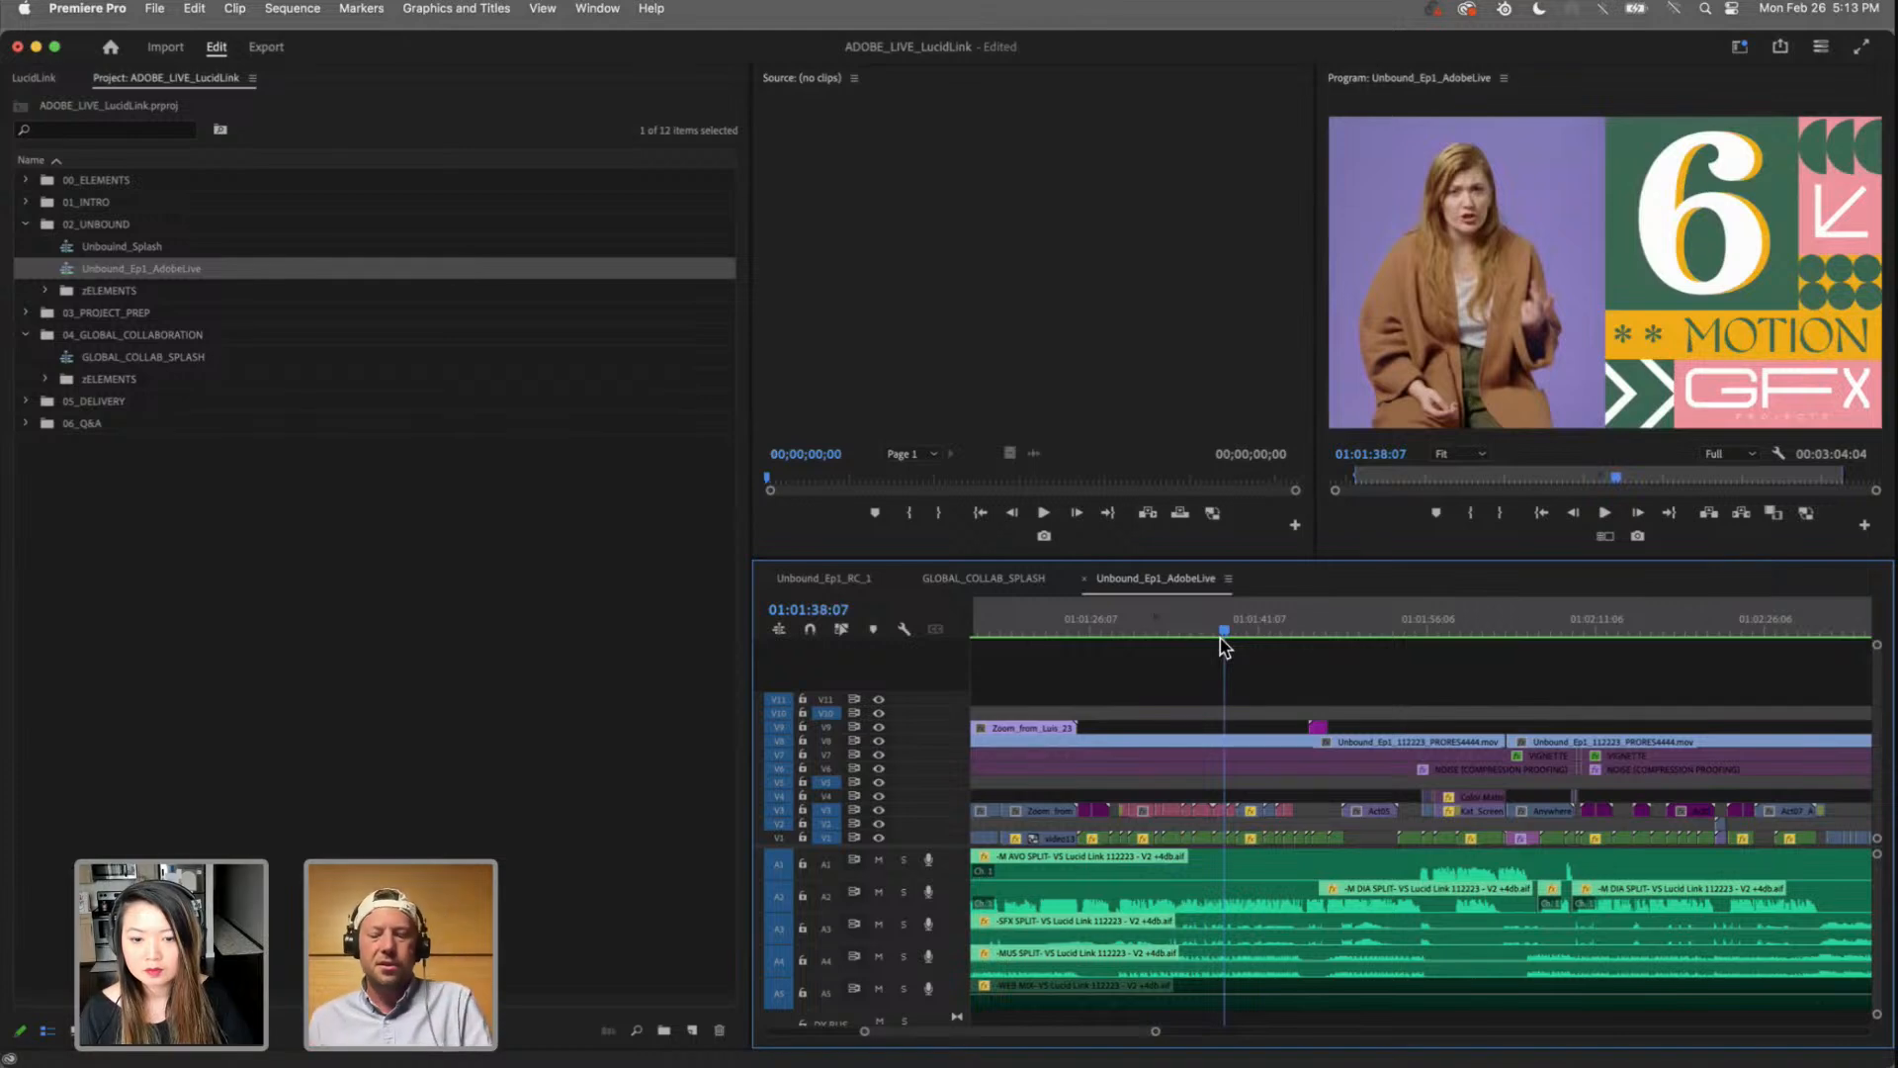
key("minus")
key("minus")
key("minus")
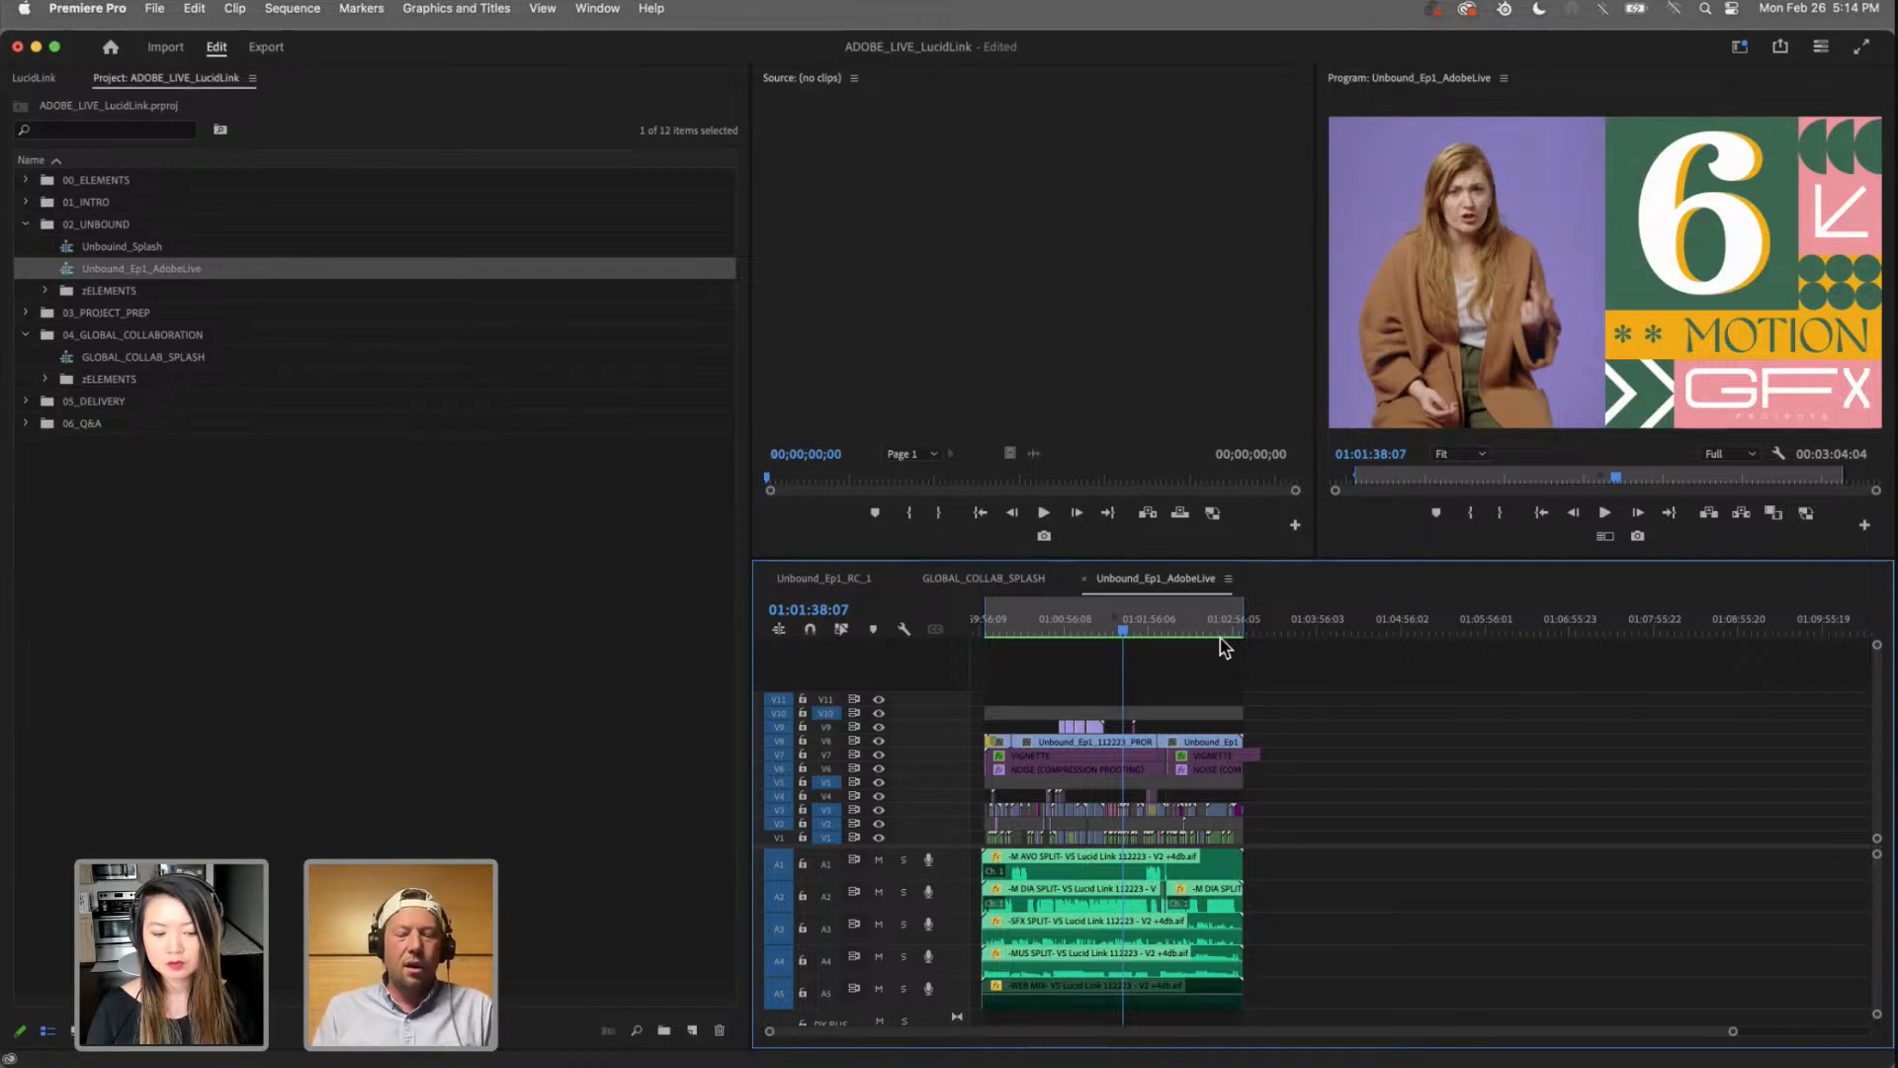
Step: Switch to Finder, look through the VS_JOBS folder on the versus-useast volume, and return to Premiere Pro
key("super+h")
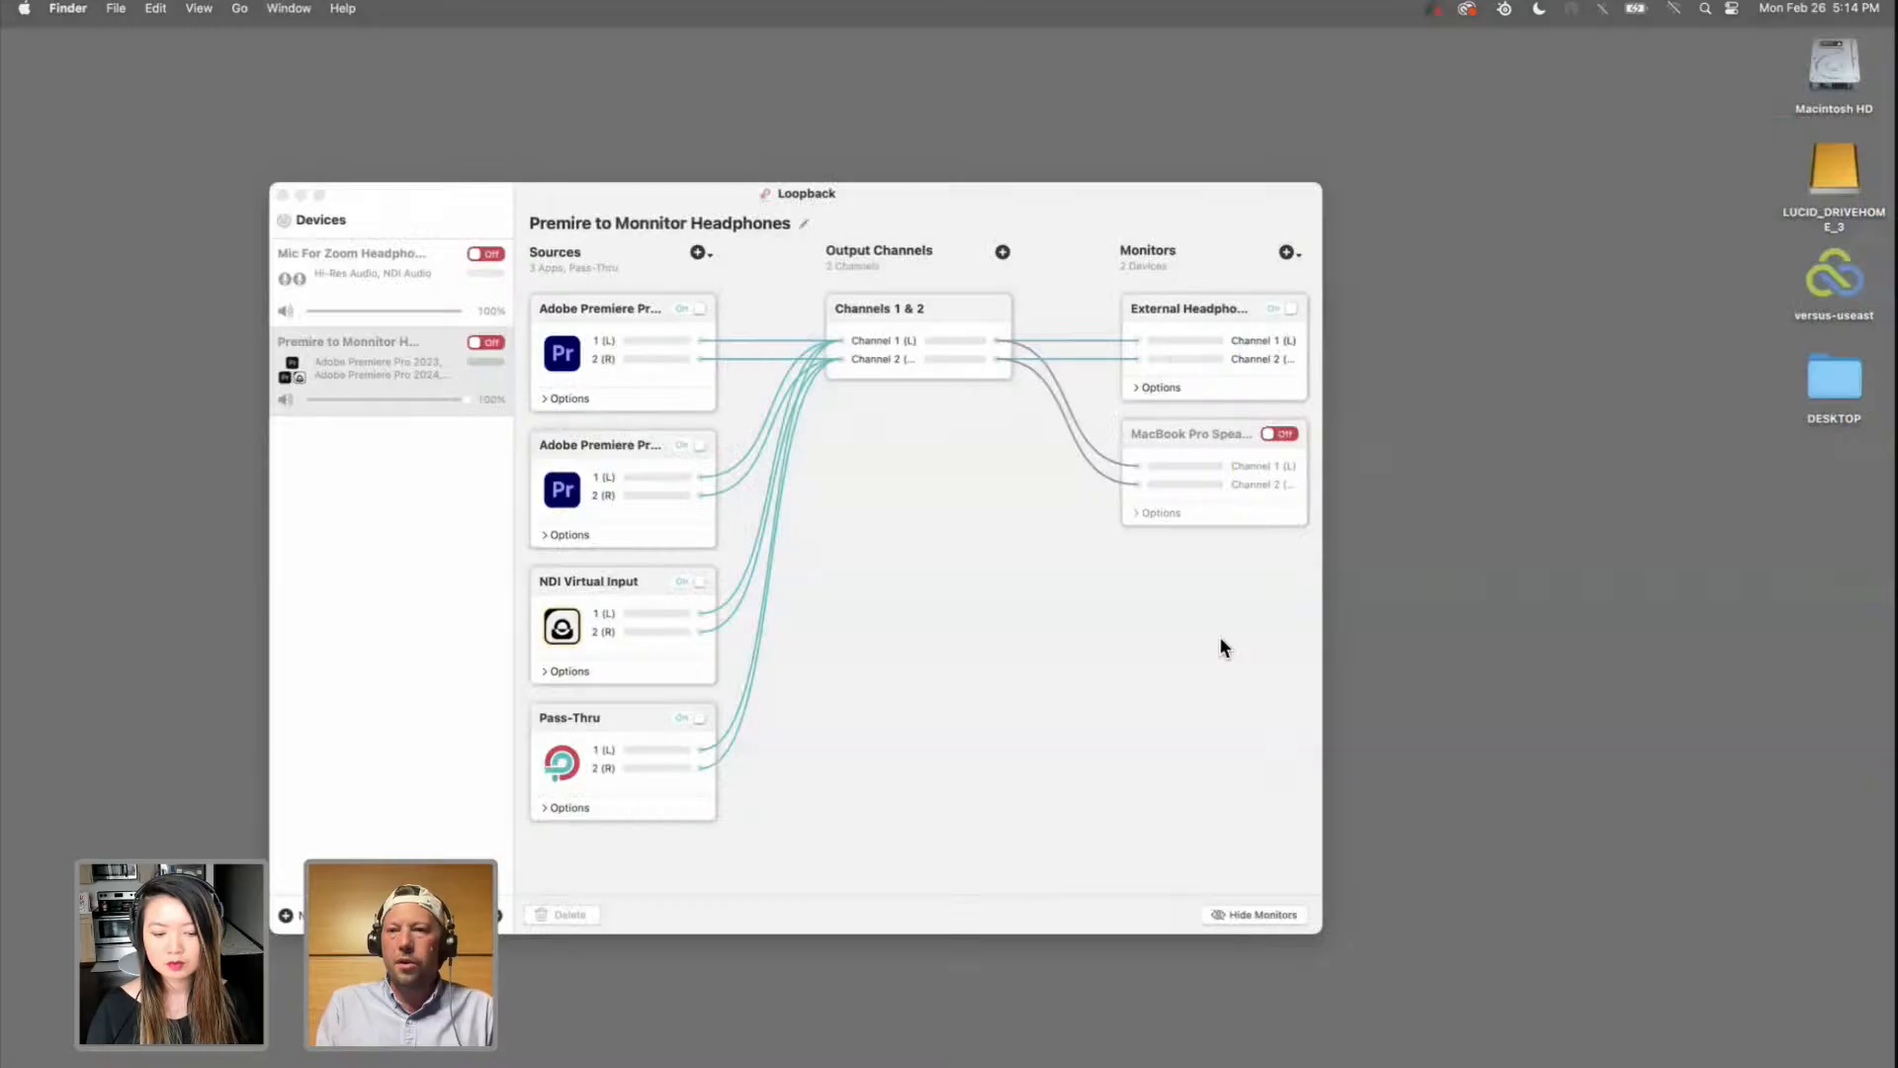
double_click(1857, 295)
double_click(529, 380)
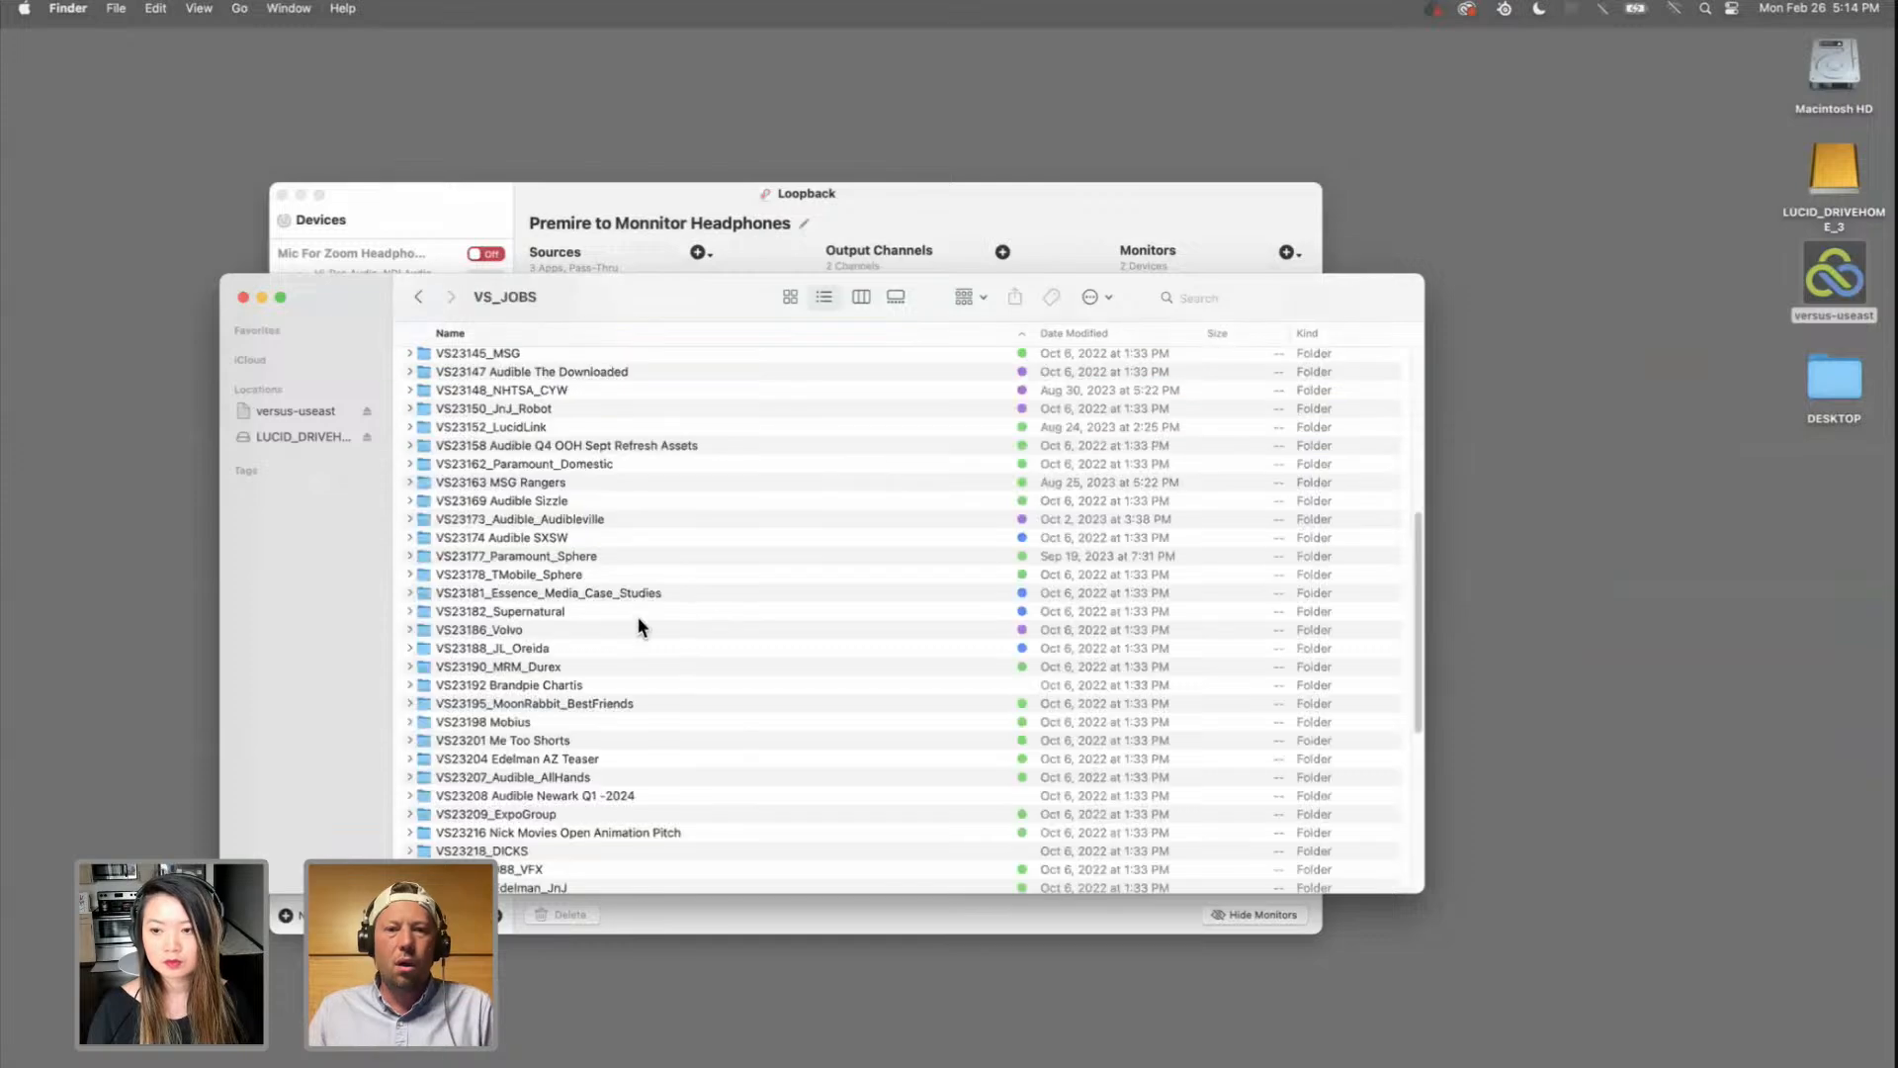
scroll(637, 625, "down", 10)
left_click(542, 443)
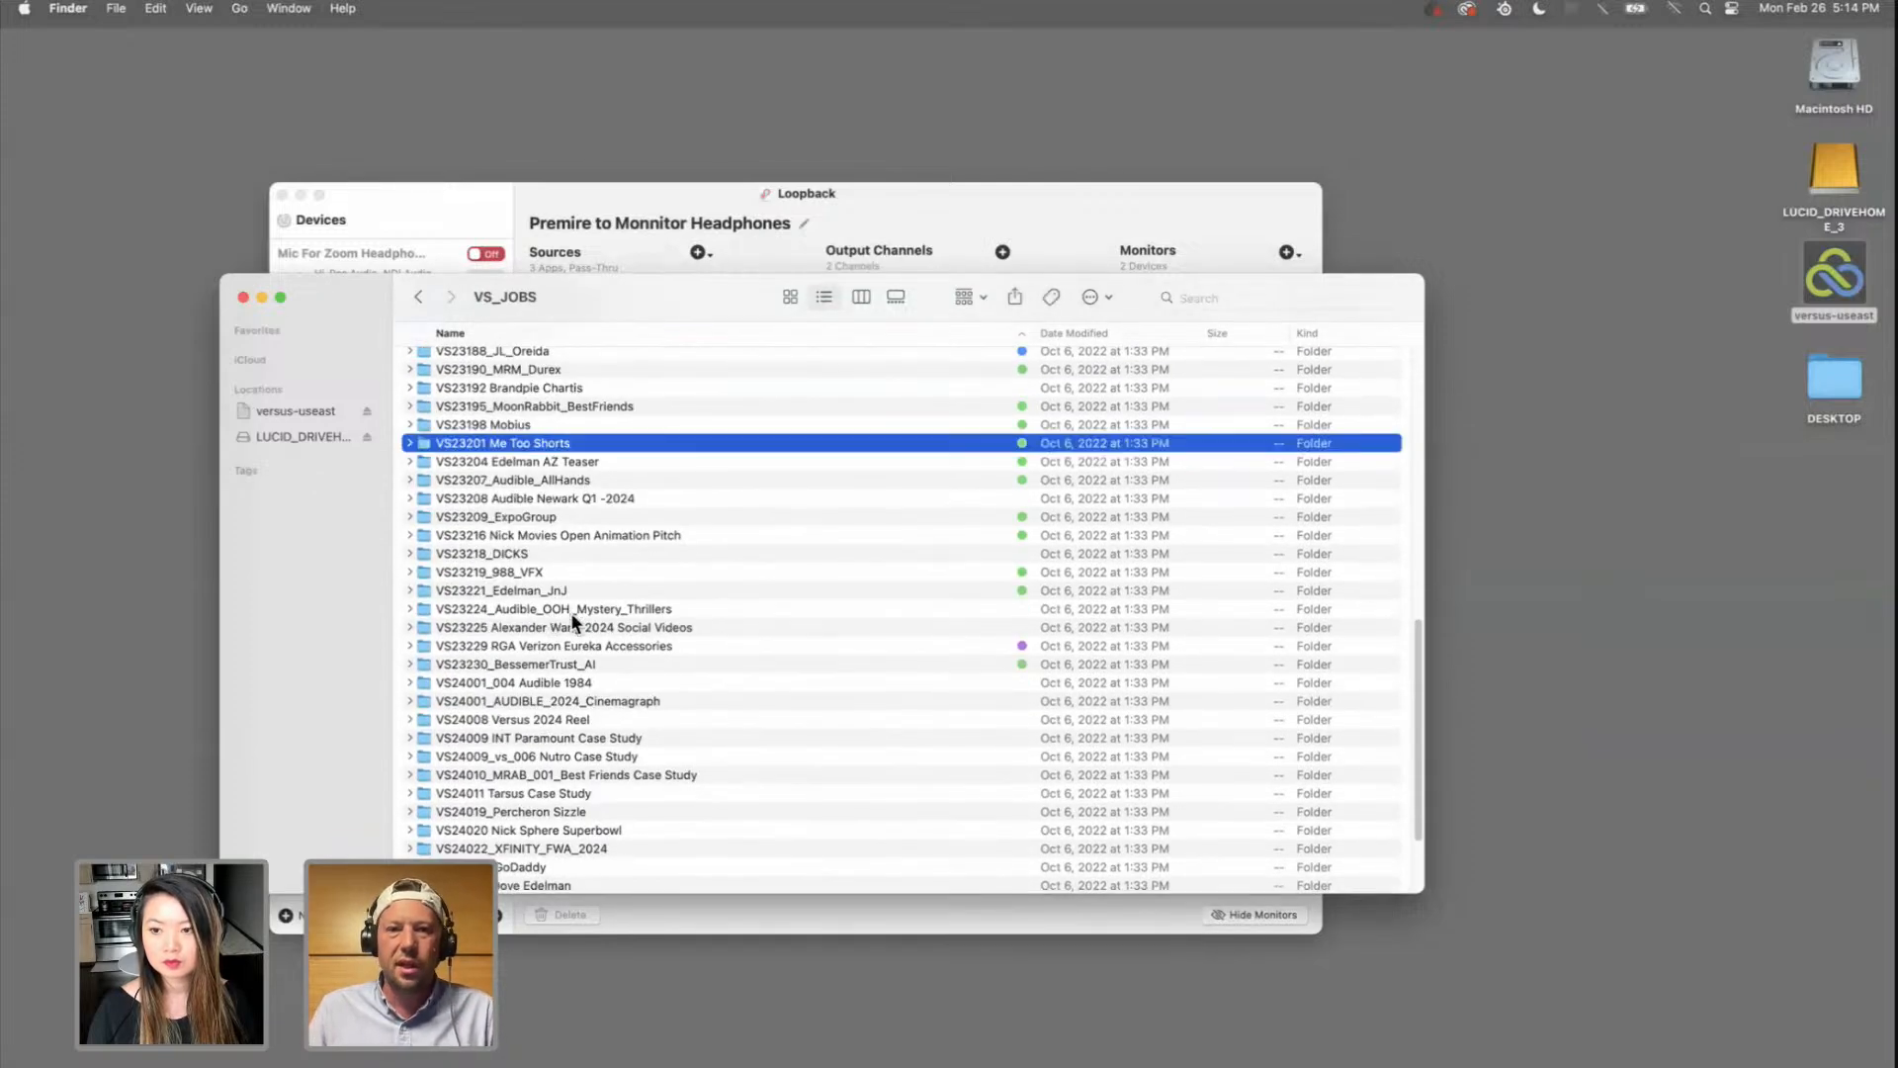
scroll(571, 615, "down", 5)
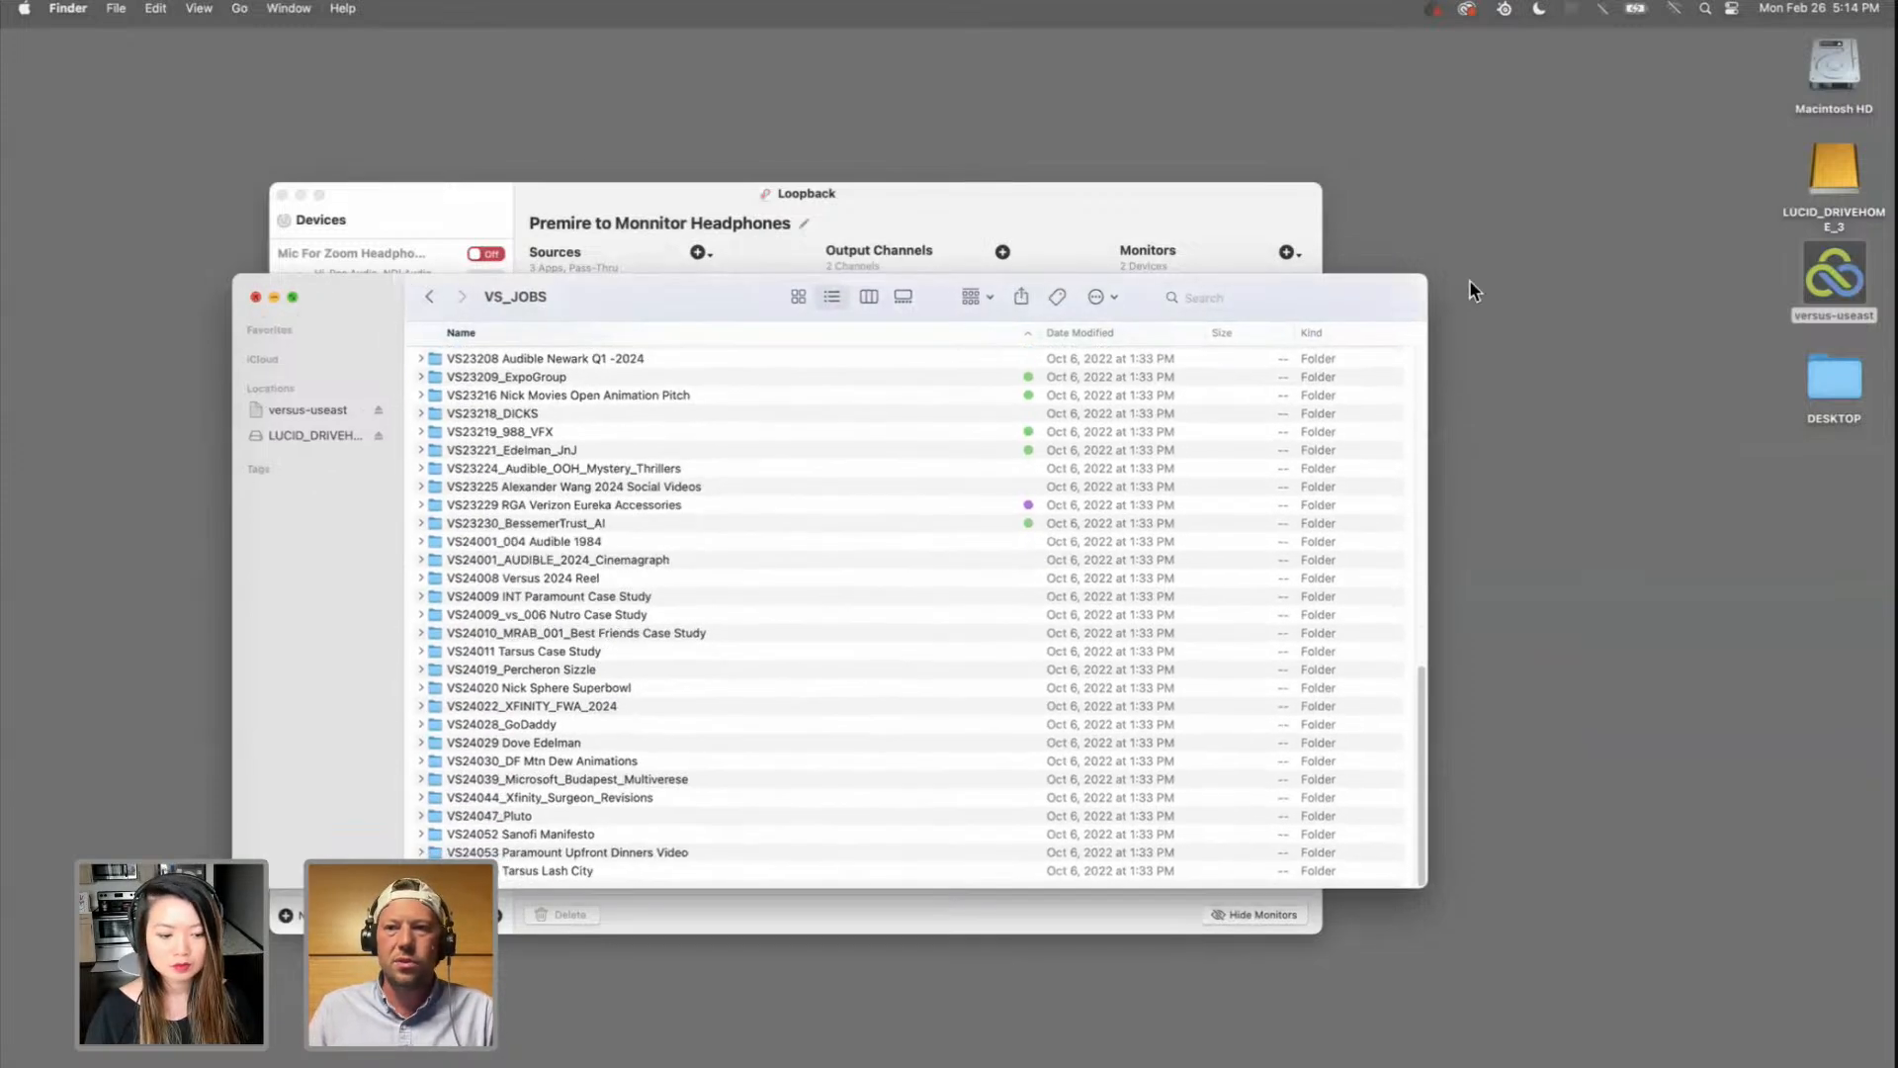
key("super+w")
key("super+Tab")
Step: Scrub Unbound_Ep1_AdobeLive to the IT JUST WORKS frame at 01:02:15:12 and view it enlarged twice, restoring the layout each time
left_click(805, 600)
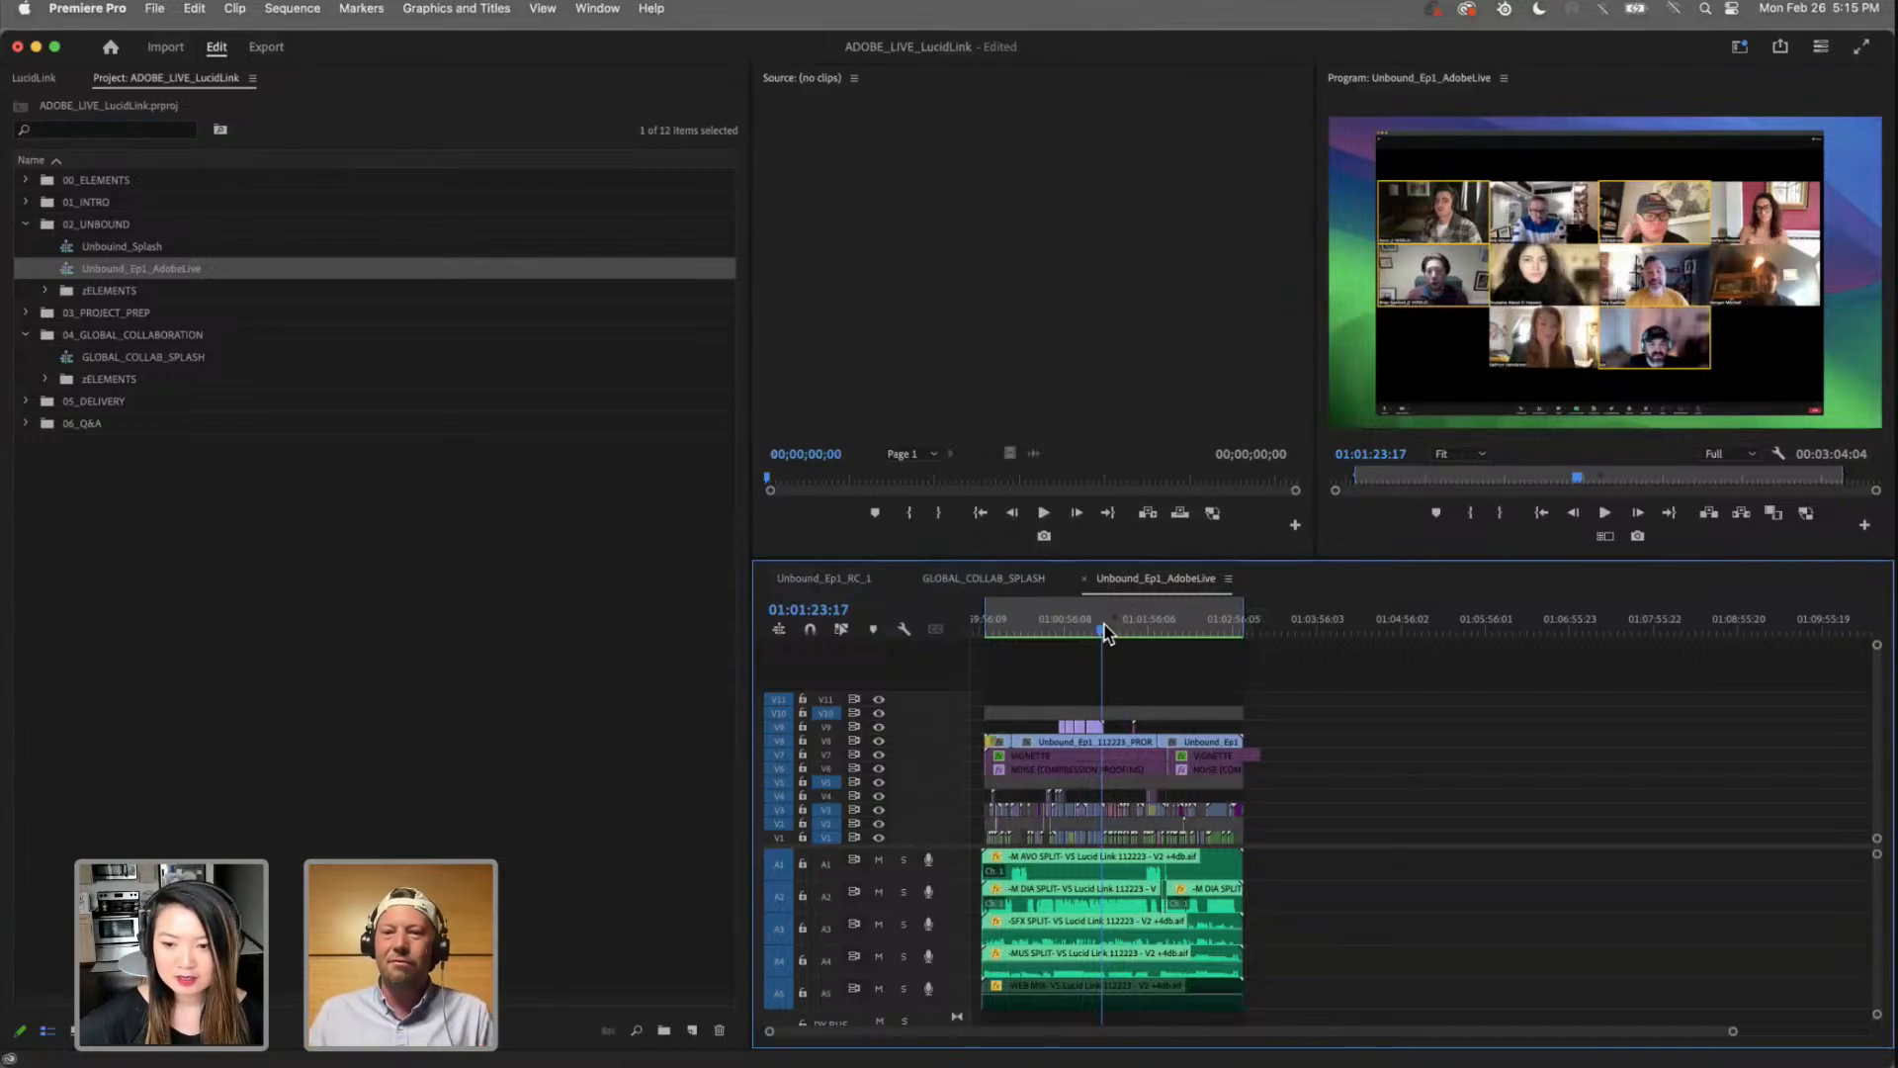
left_click_drag(1105, 633, 1180, 635)
left_click(1701, 267)
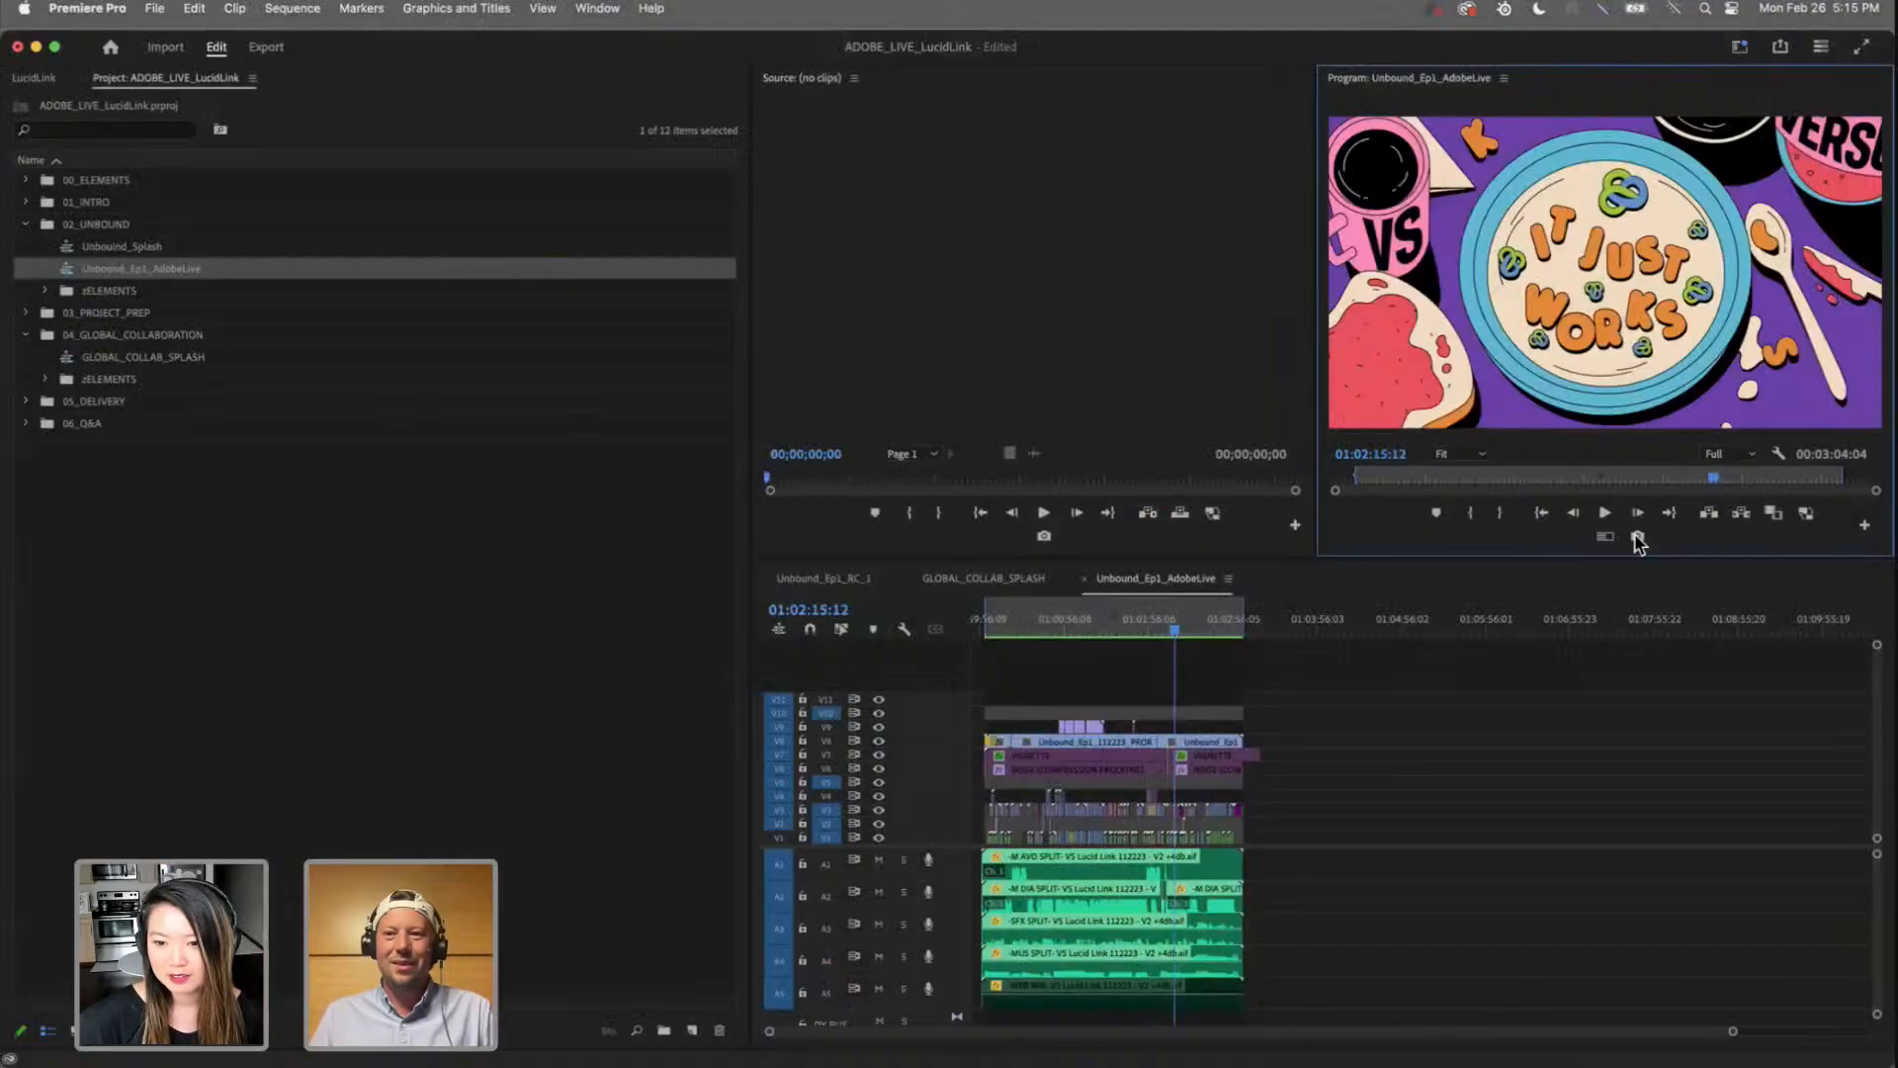
key("grave")
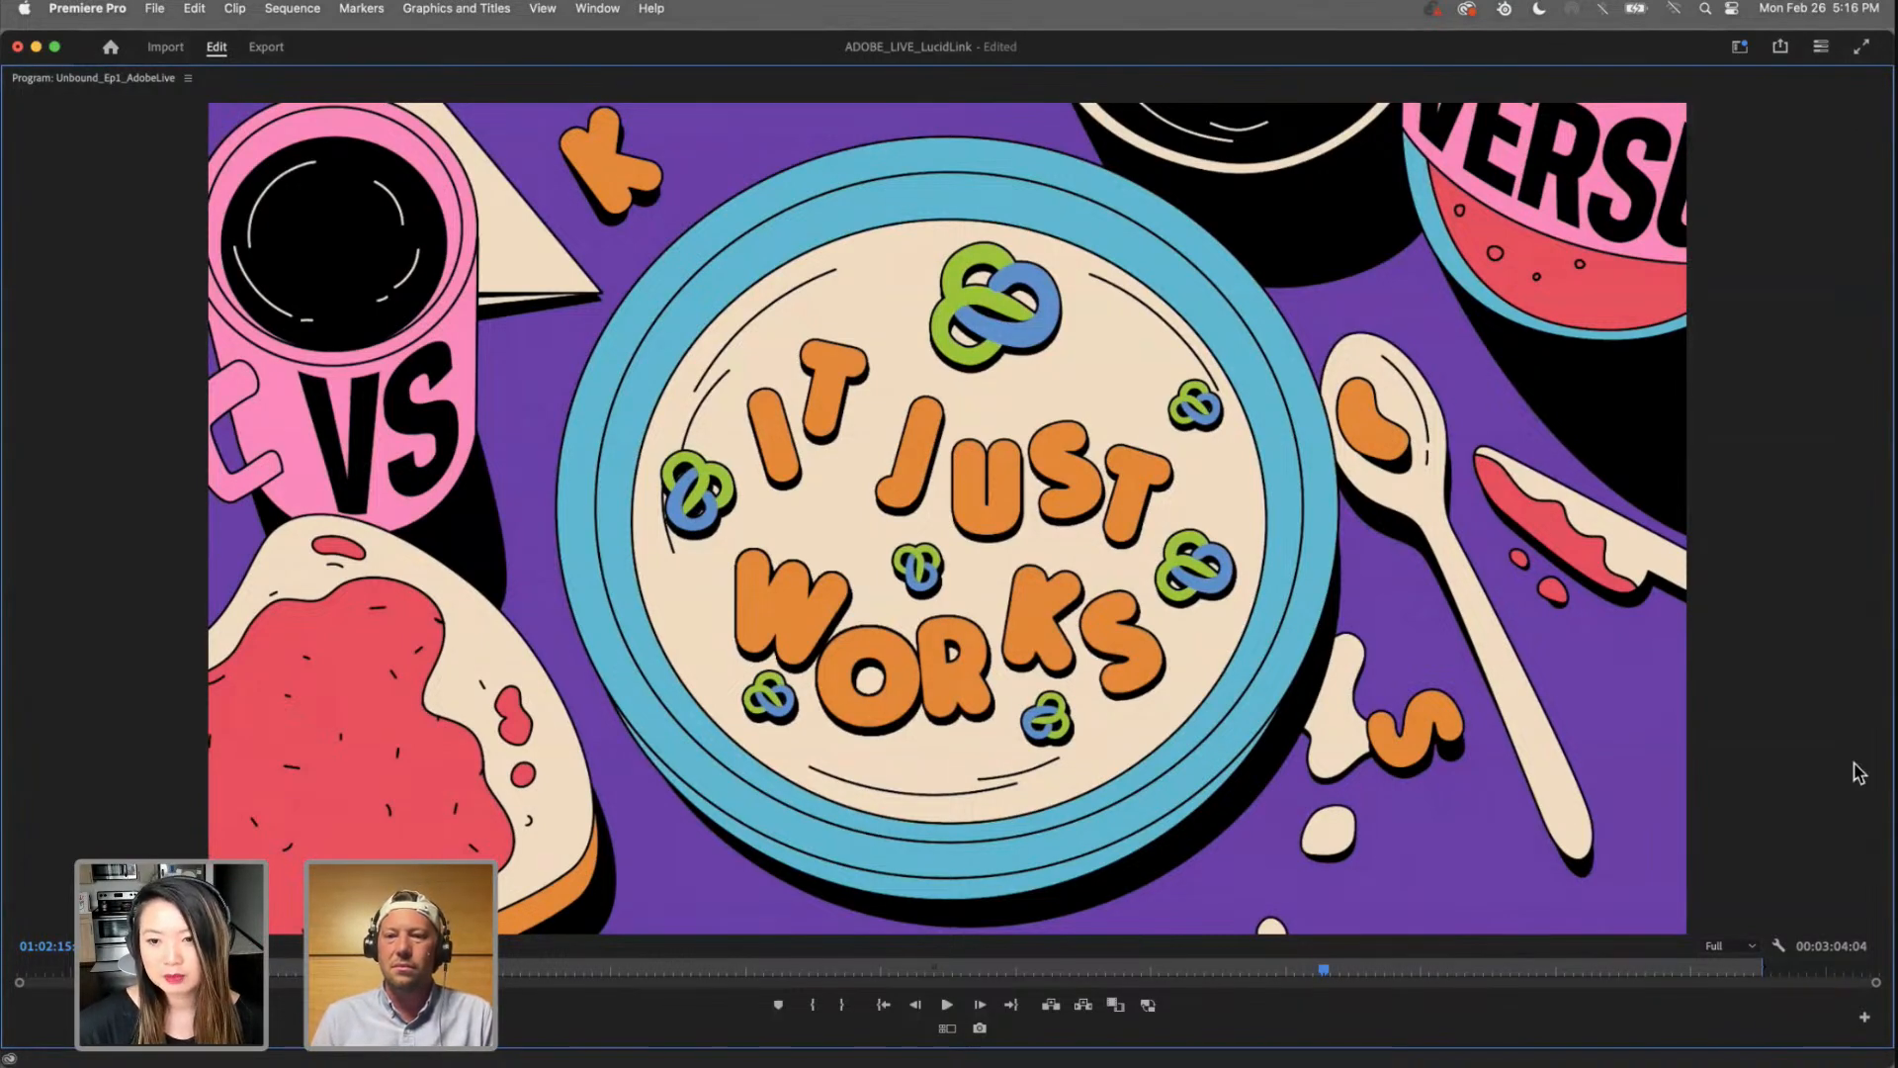
key("grave")
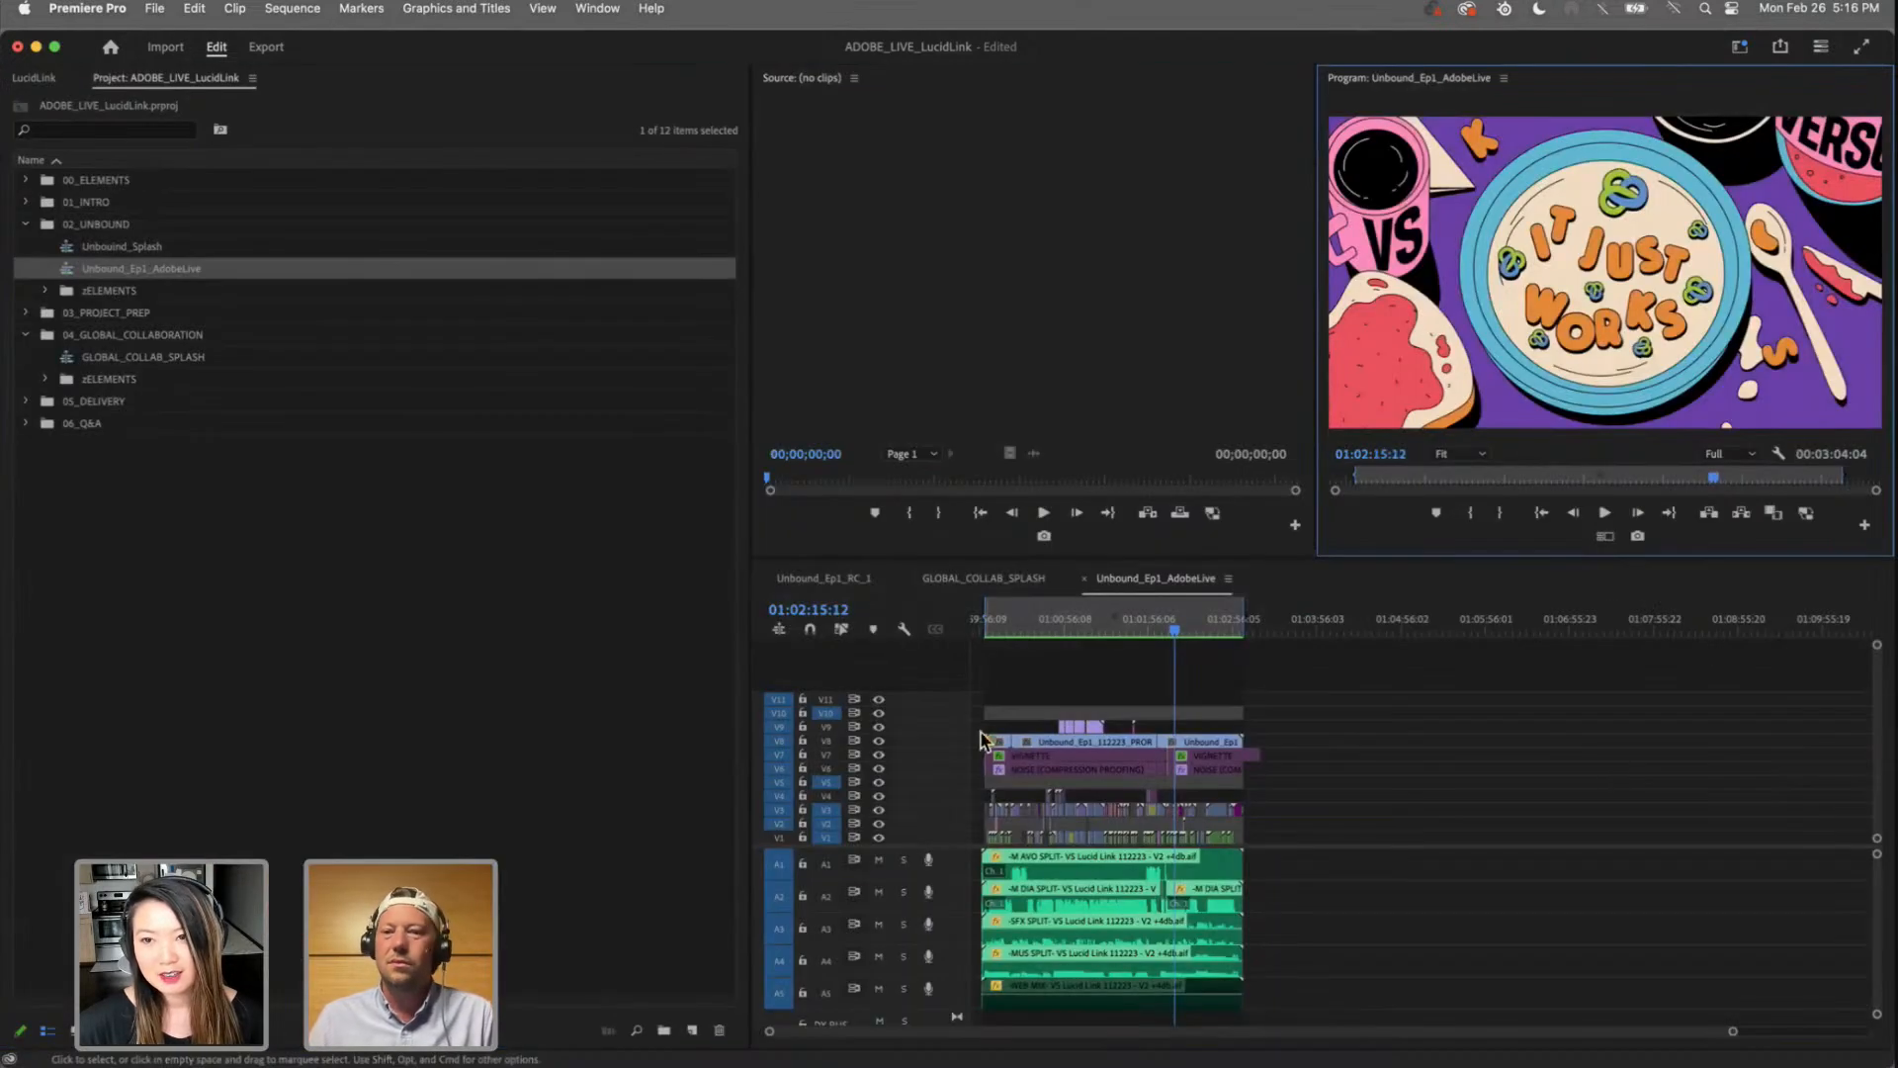
left_click(423, 709)
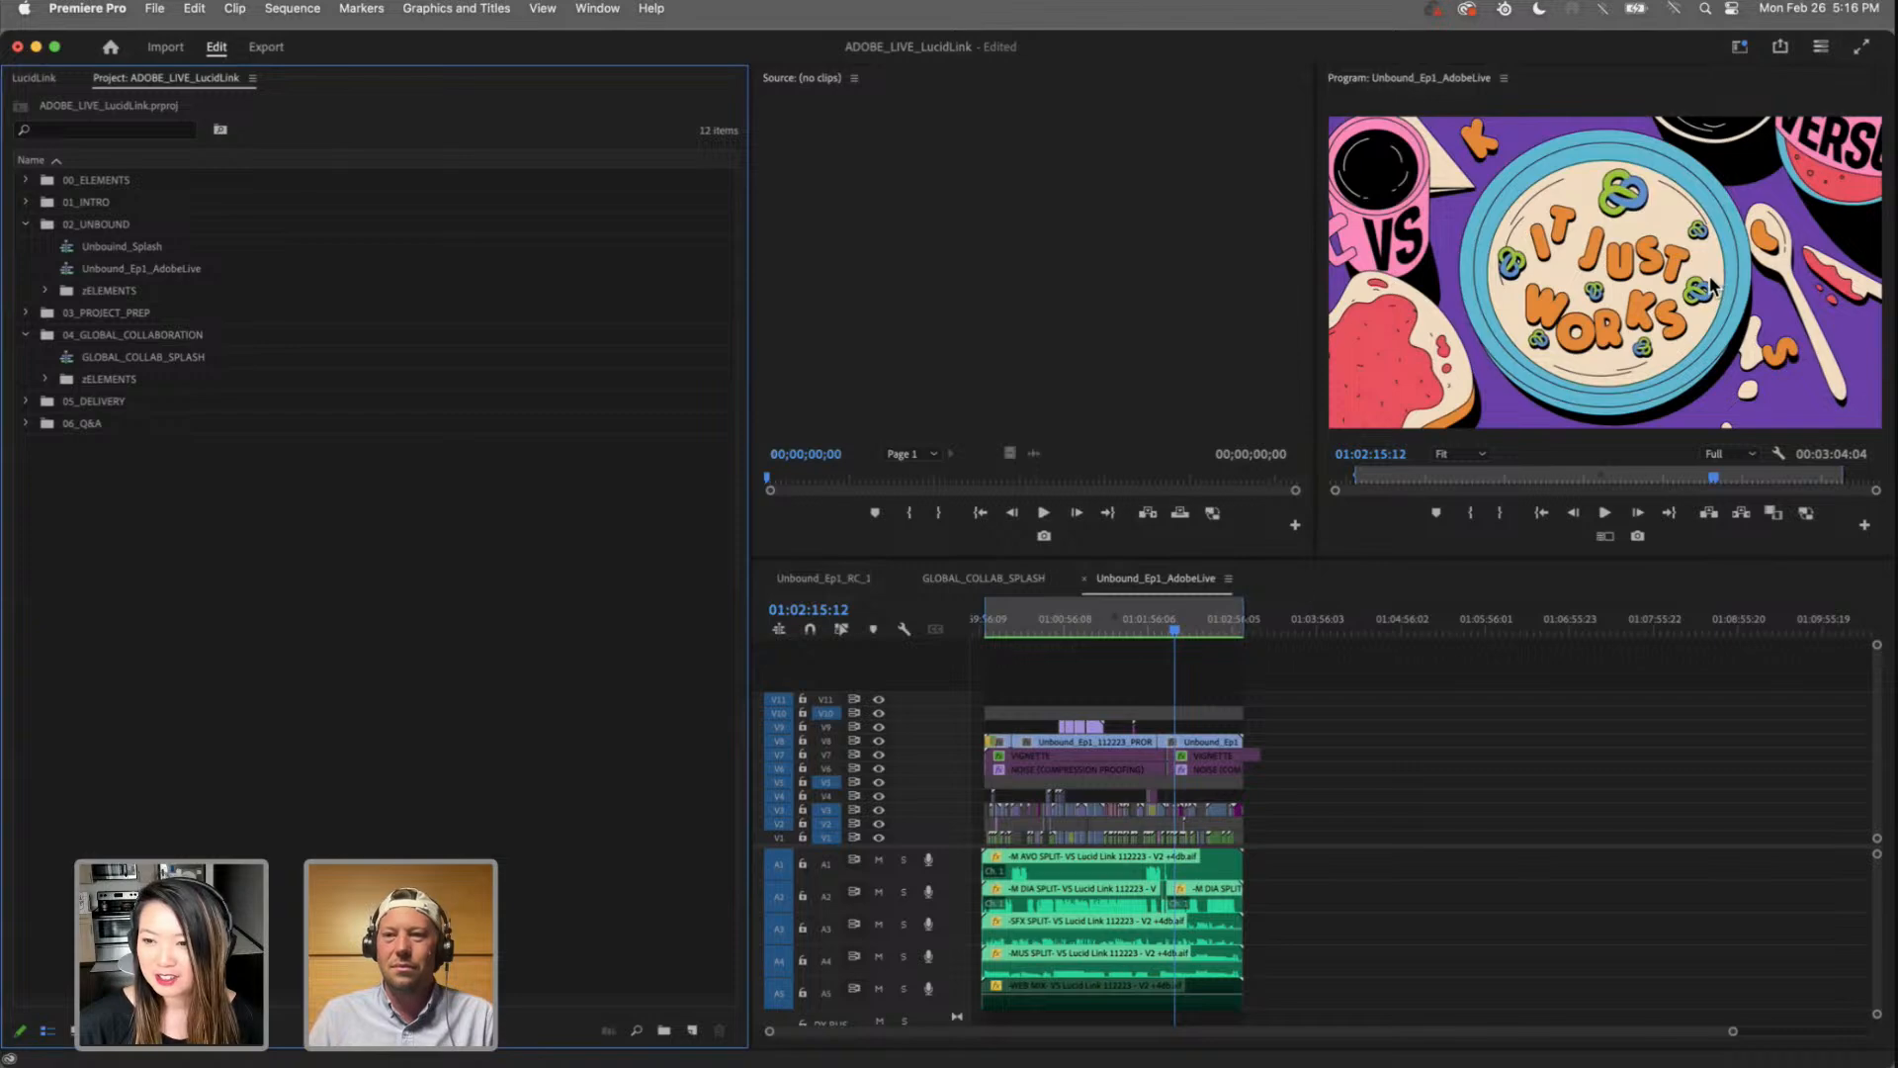
key("grave")
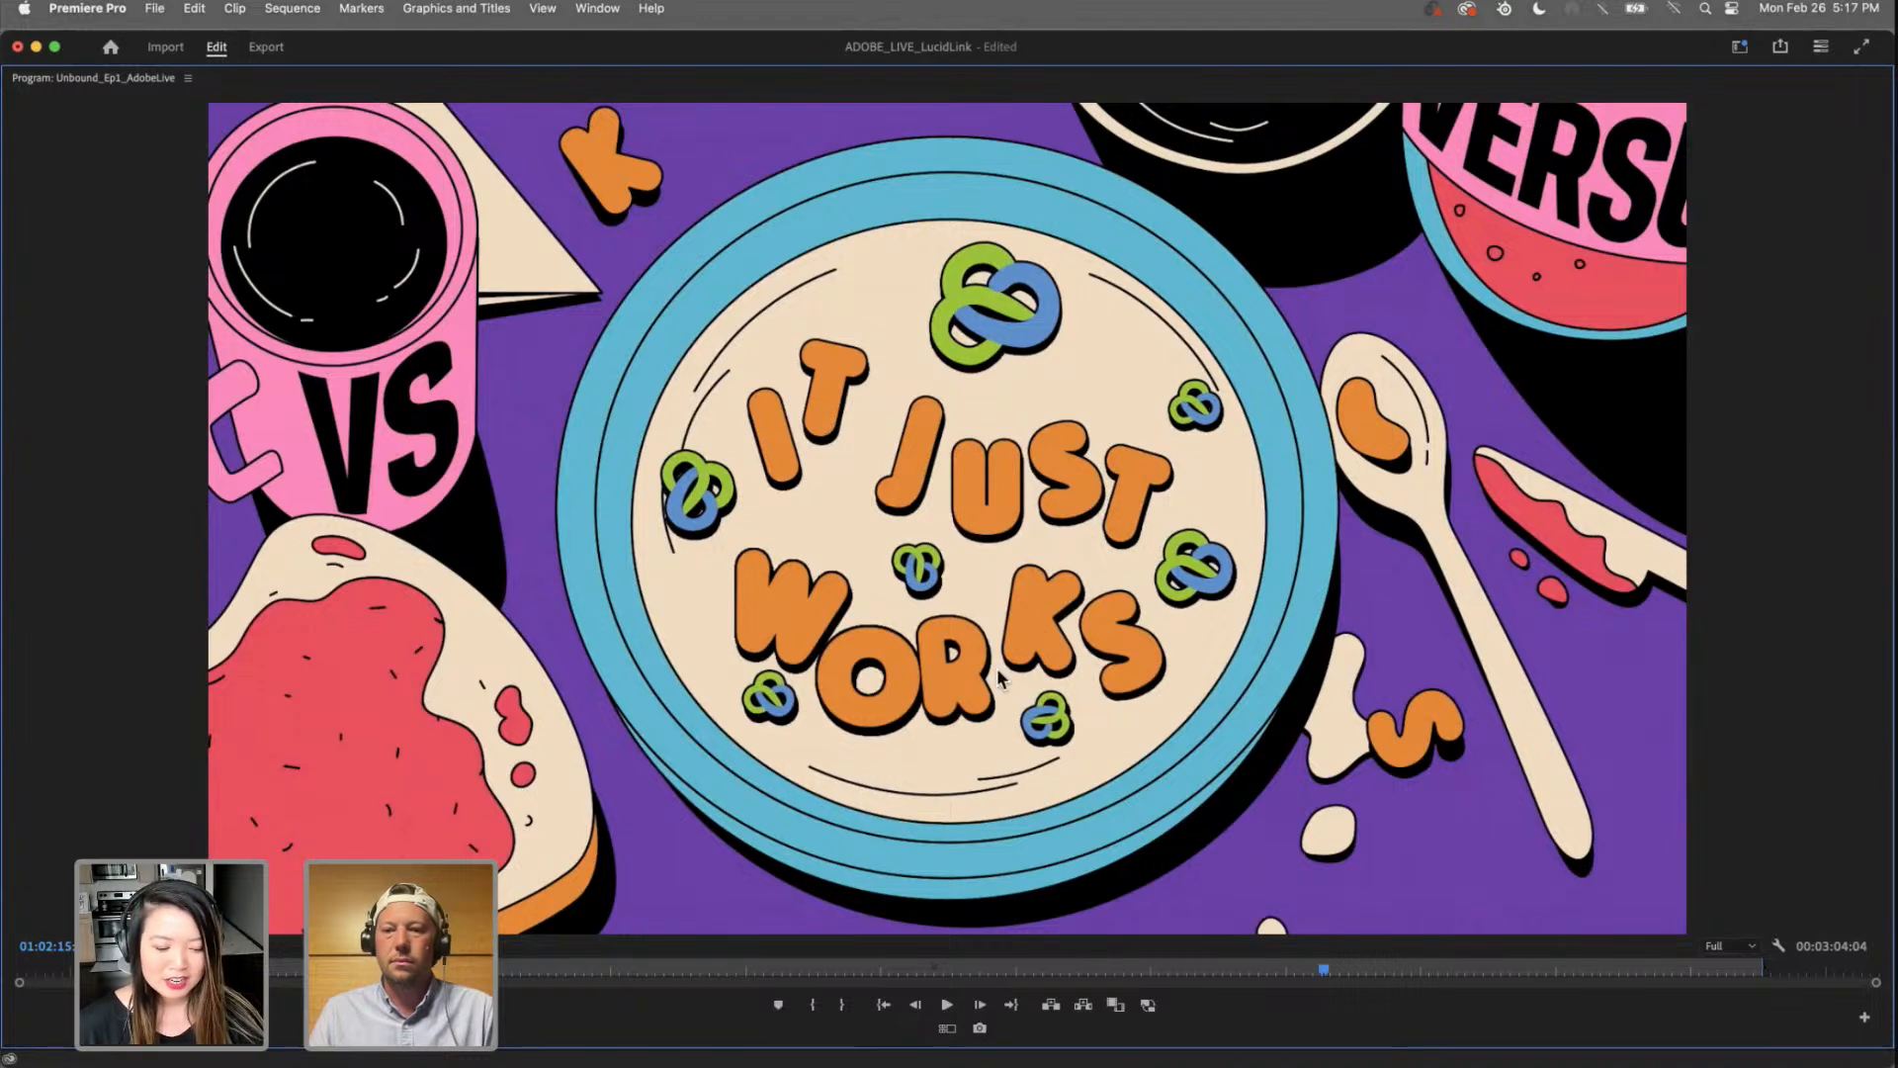
key("grave")
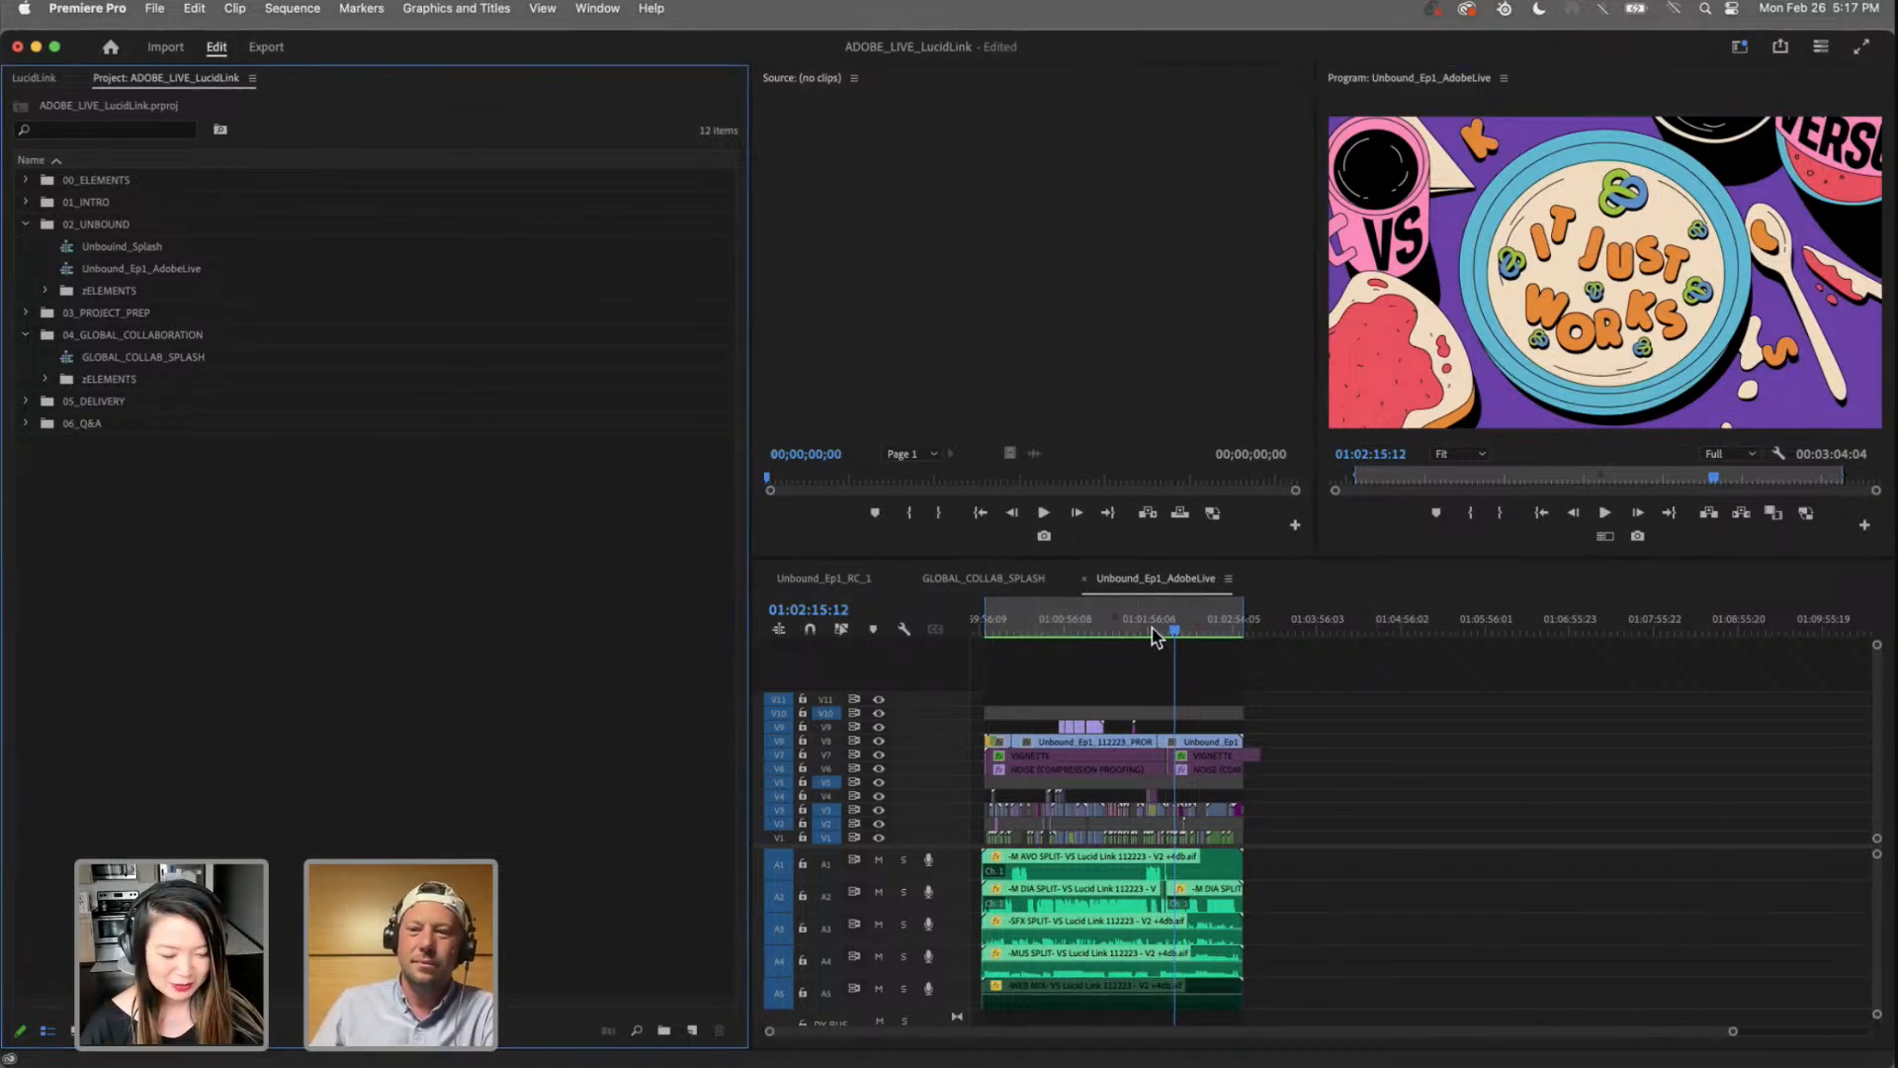
Step: Scrub to the "effortlessly" shot at about 01:02:41 and close all three open sequences
left_click_drag(1199, 634, 1218, 640)
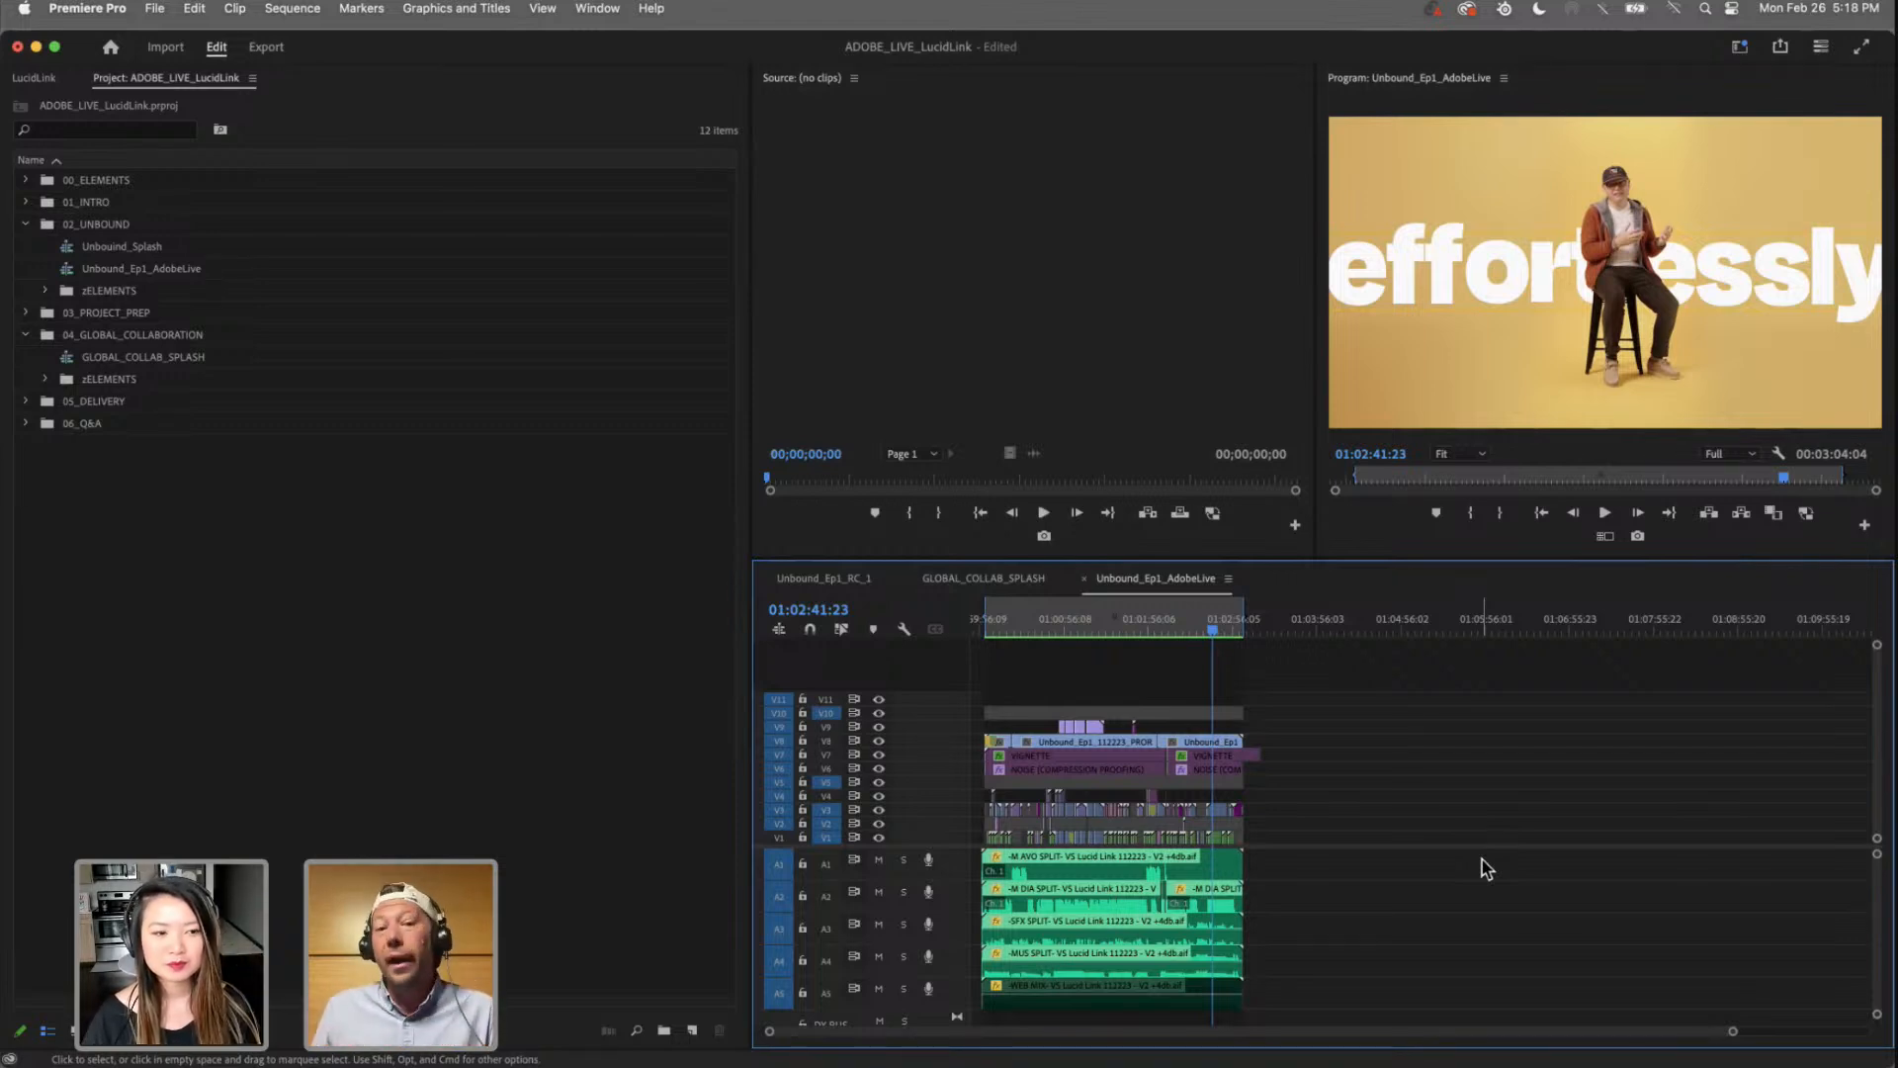
left_click(485, 719)
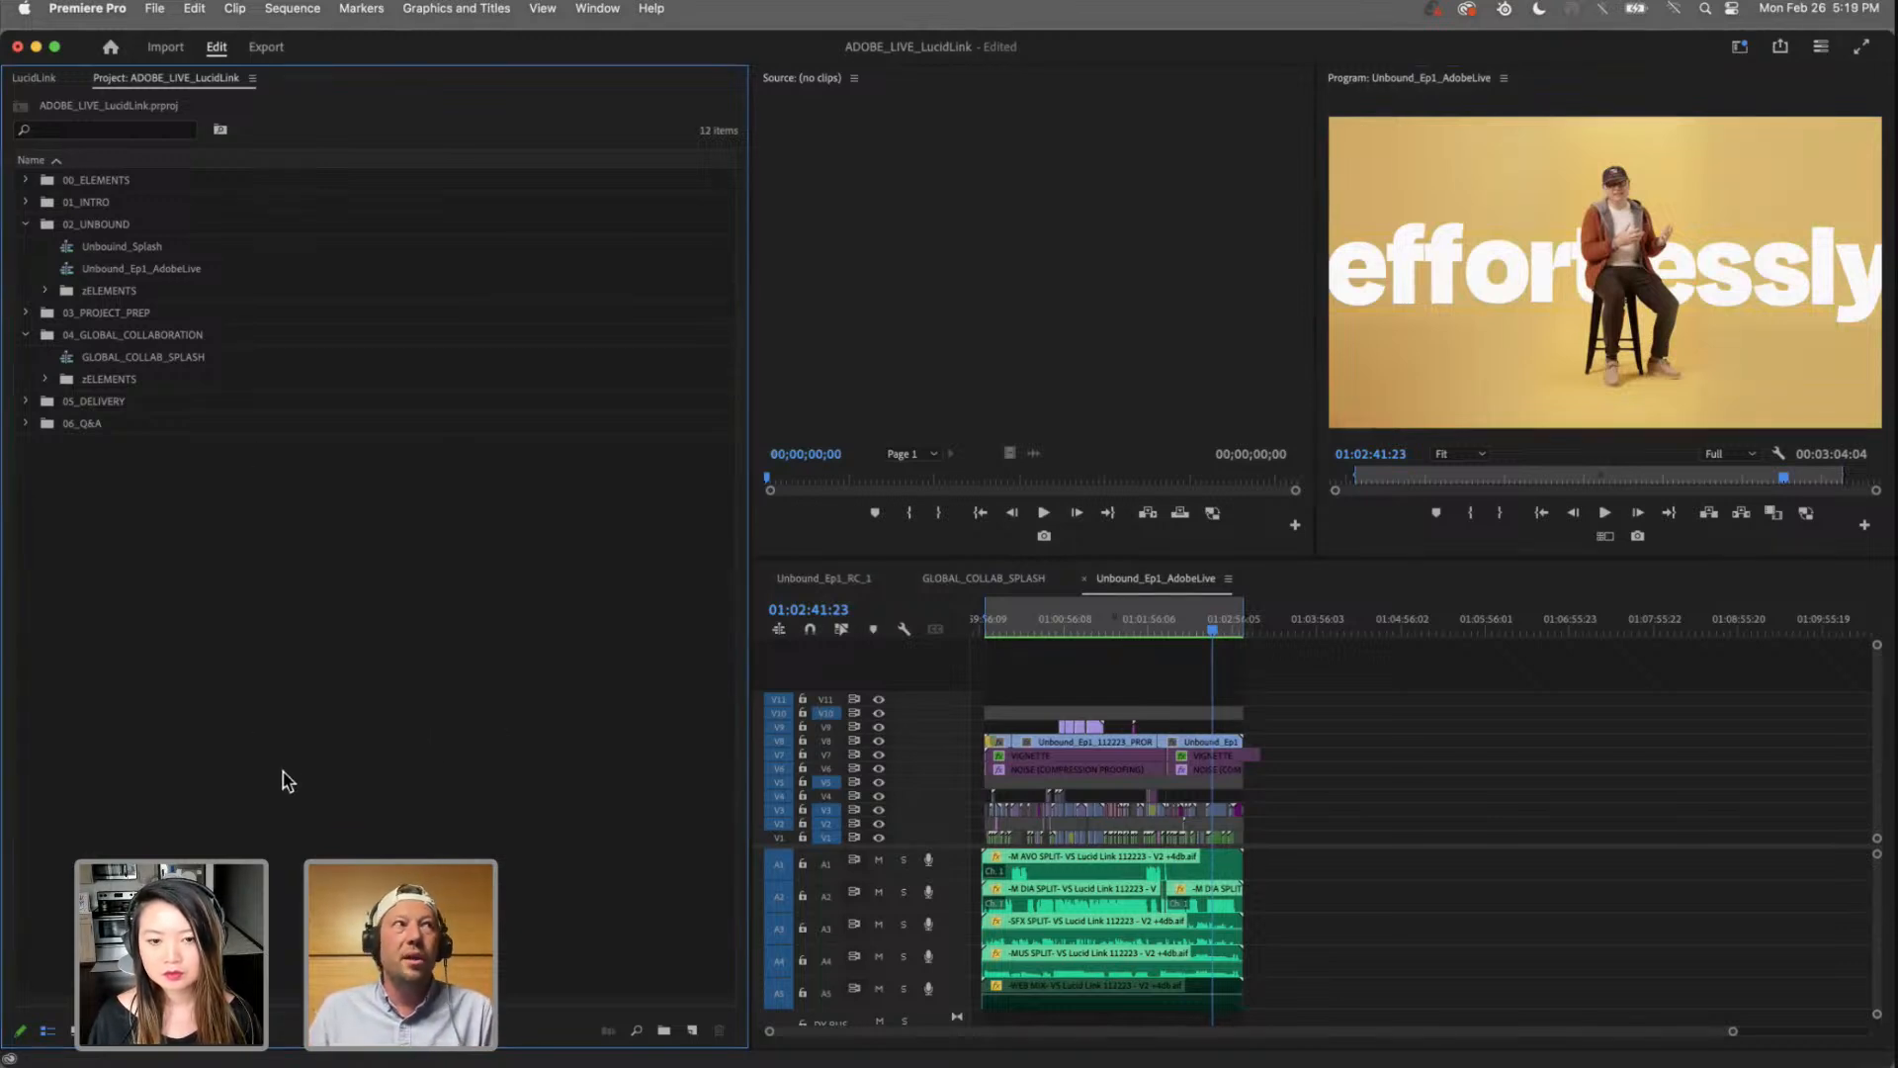
left_click(1135, 629)
key("super+w")
key("super+w")
key("super+w")
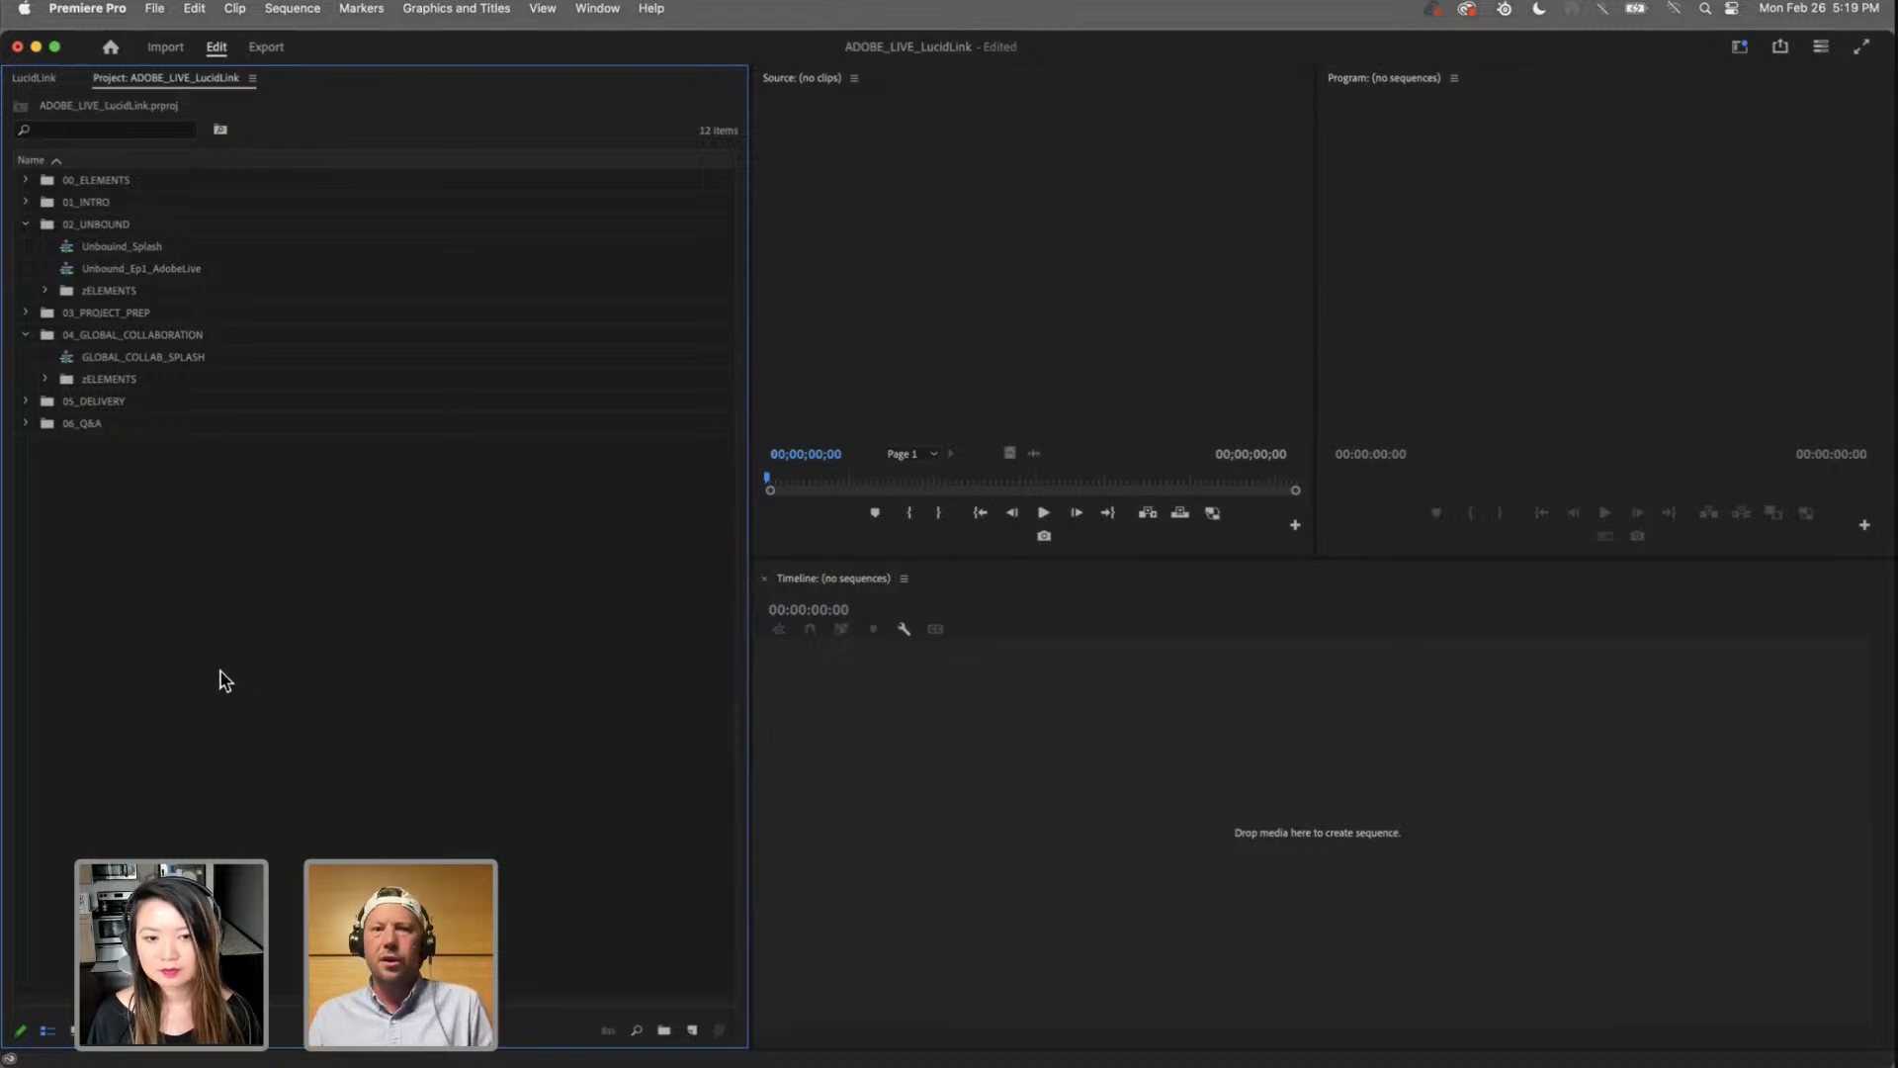
Step: Check the LucidLink sequence list, reopen Unbound_Ep1_AdobeLive and scrub to the video call grid at about 01:00:58
left_click(36, 81)
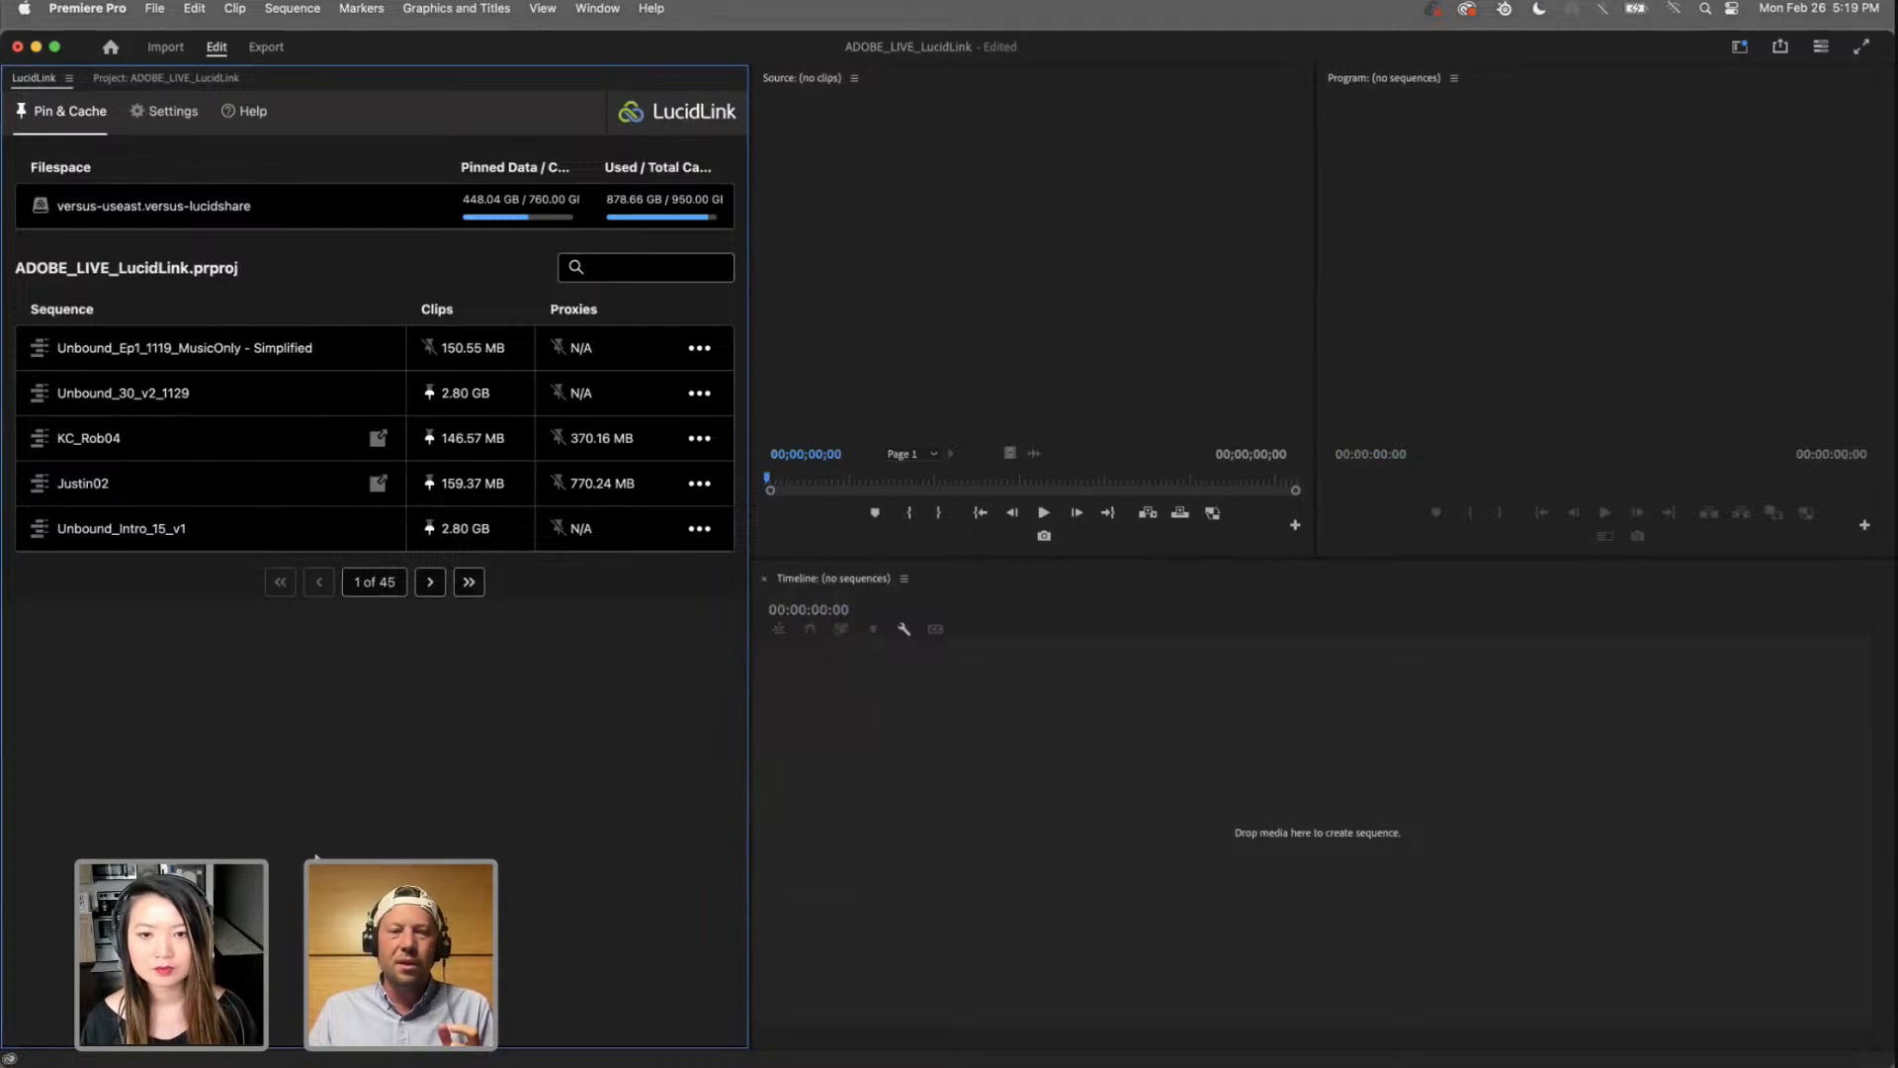
left_click(170, 80)
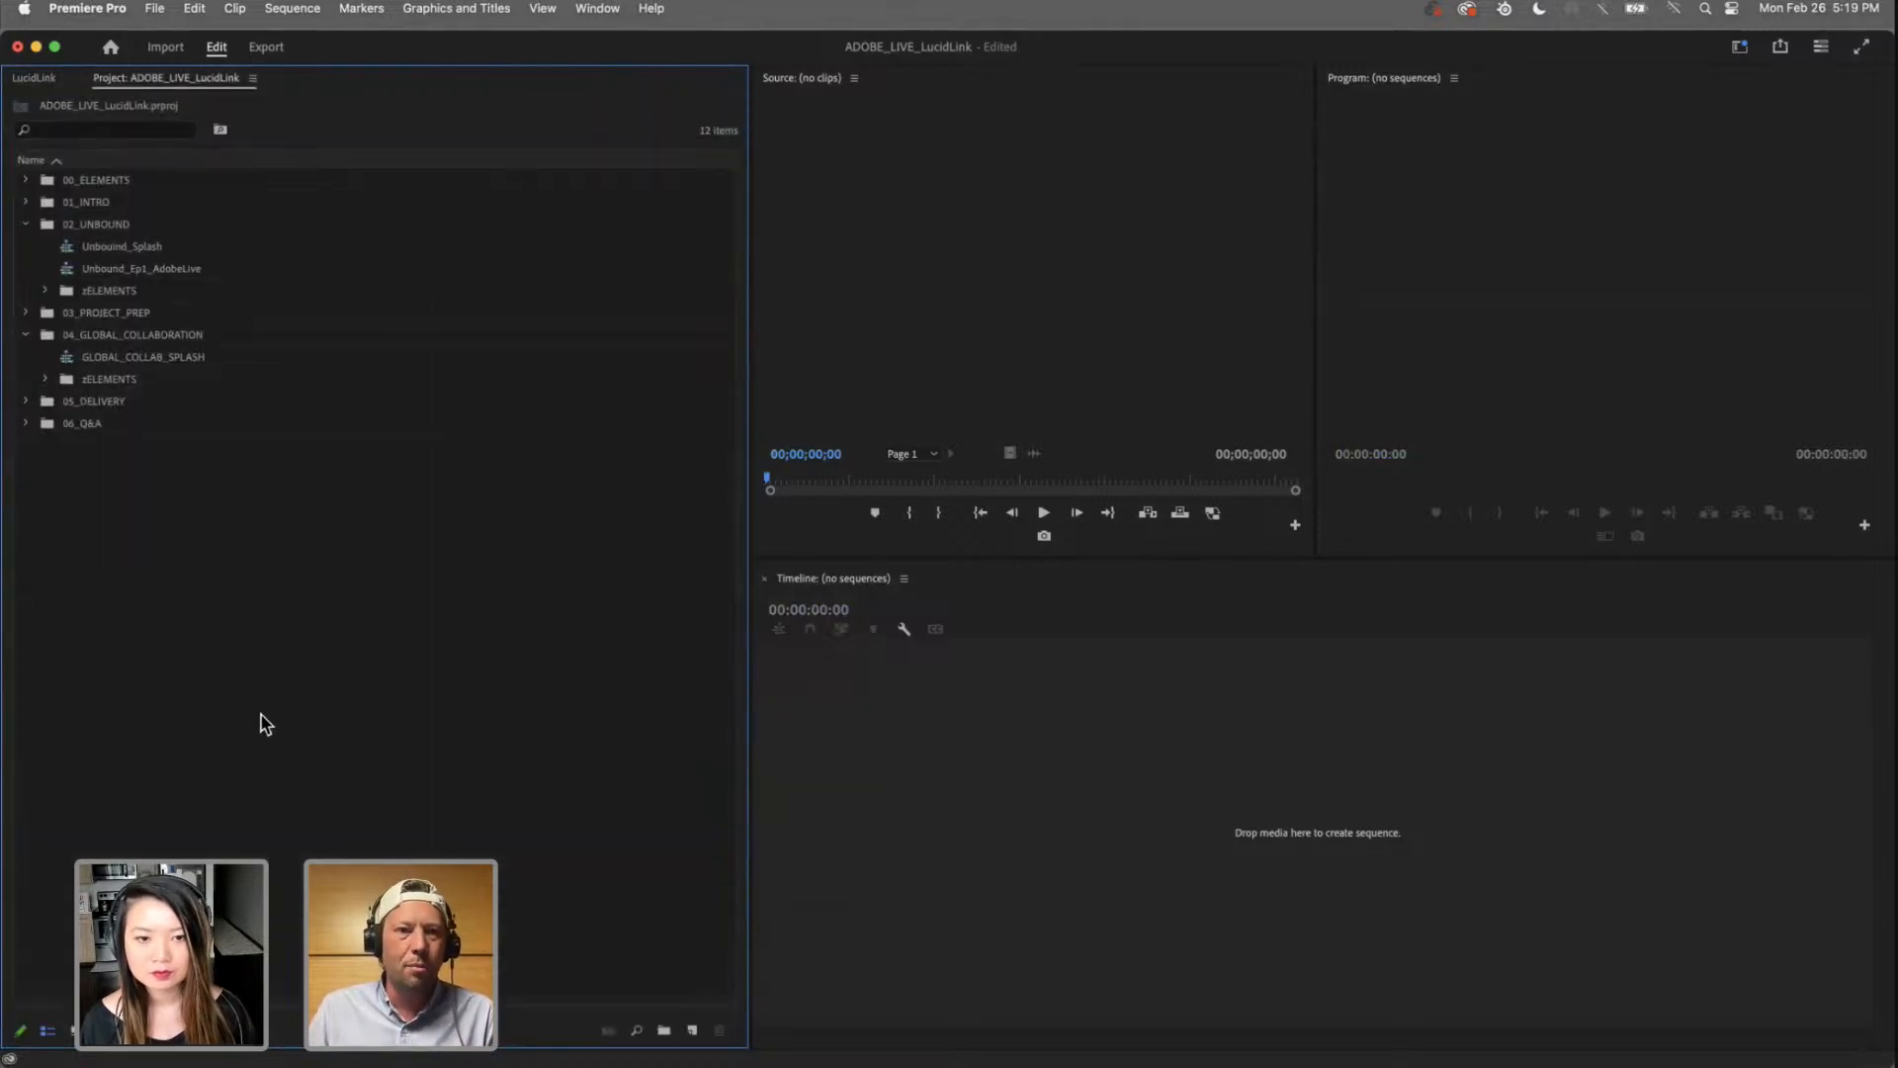
double_click(84, 269)
left_click_drag(1112, 633, 1068, 623)
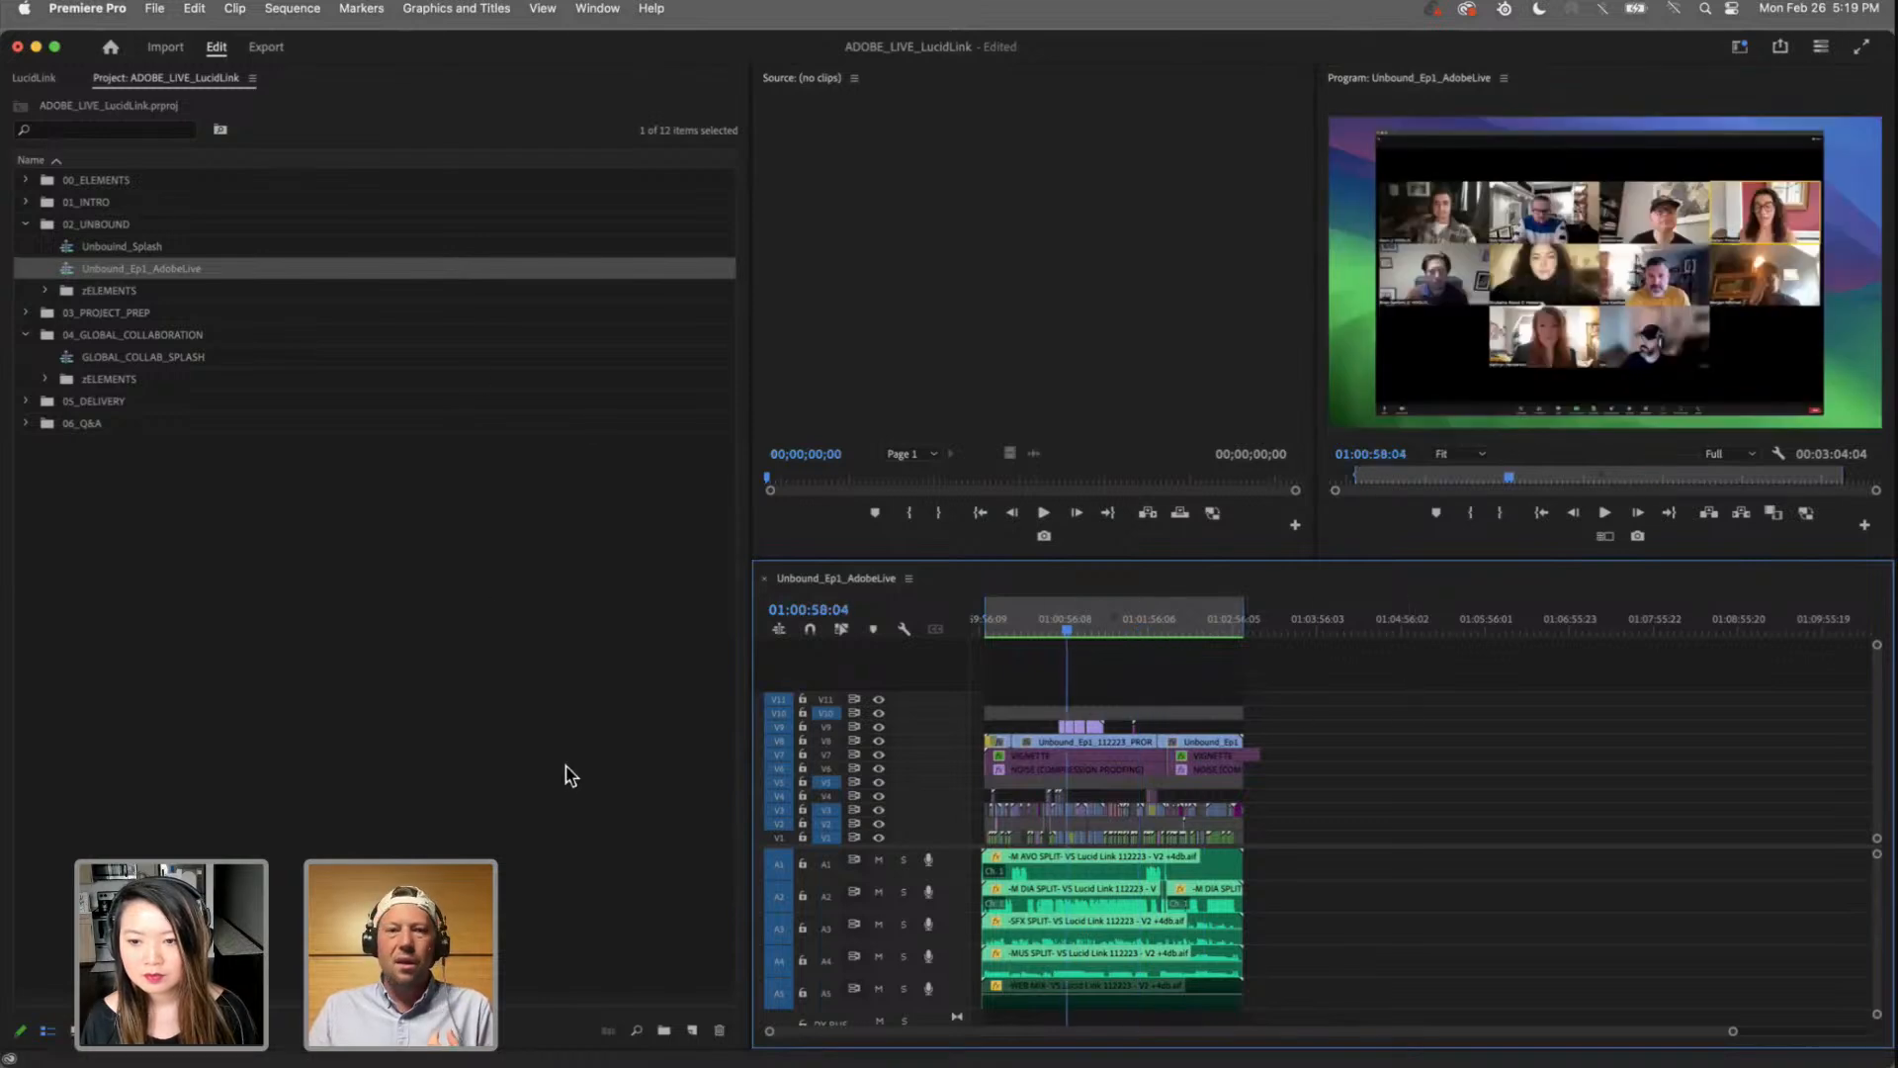
Step: Show the LucidLink pinning and caching options for Unbound_Ep1_AdobeLive and dismiss them without choosing one
left_click(34, 78)
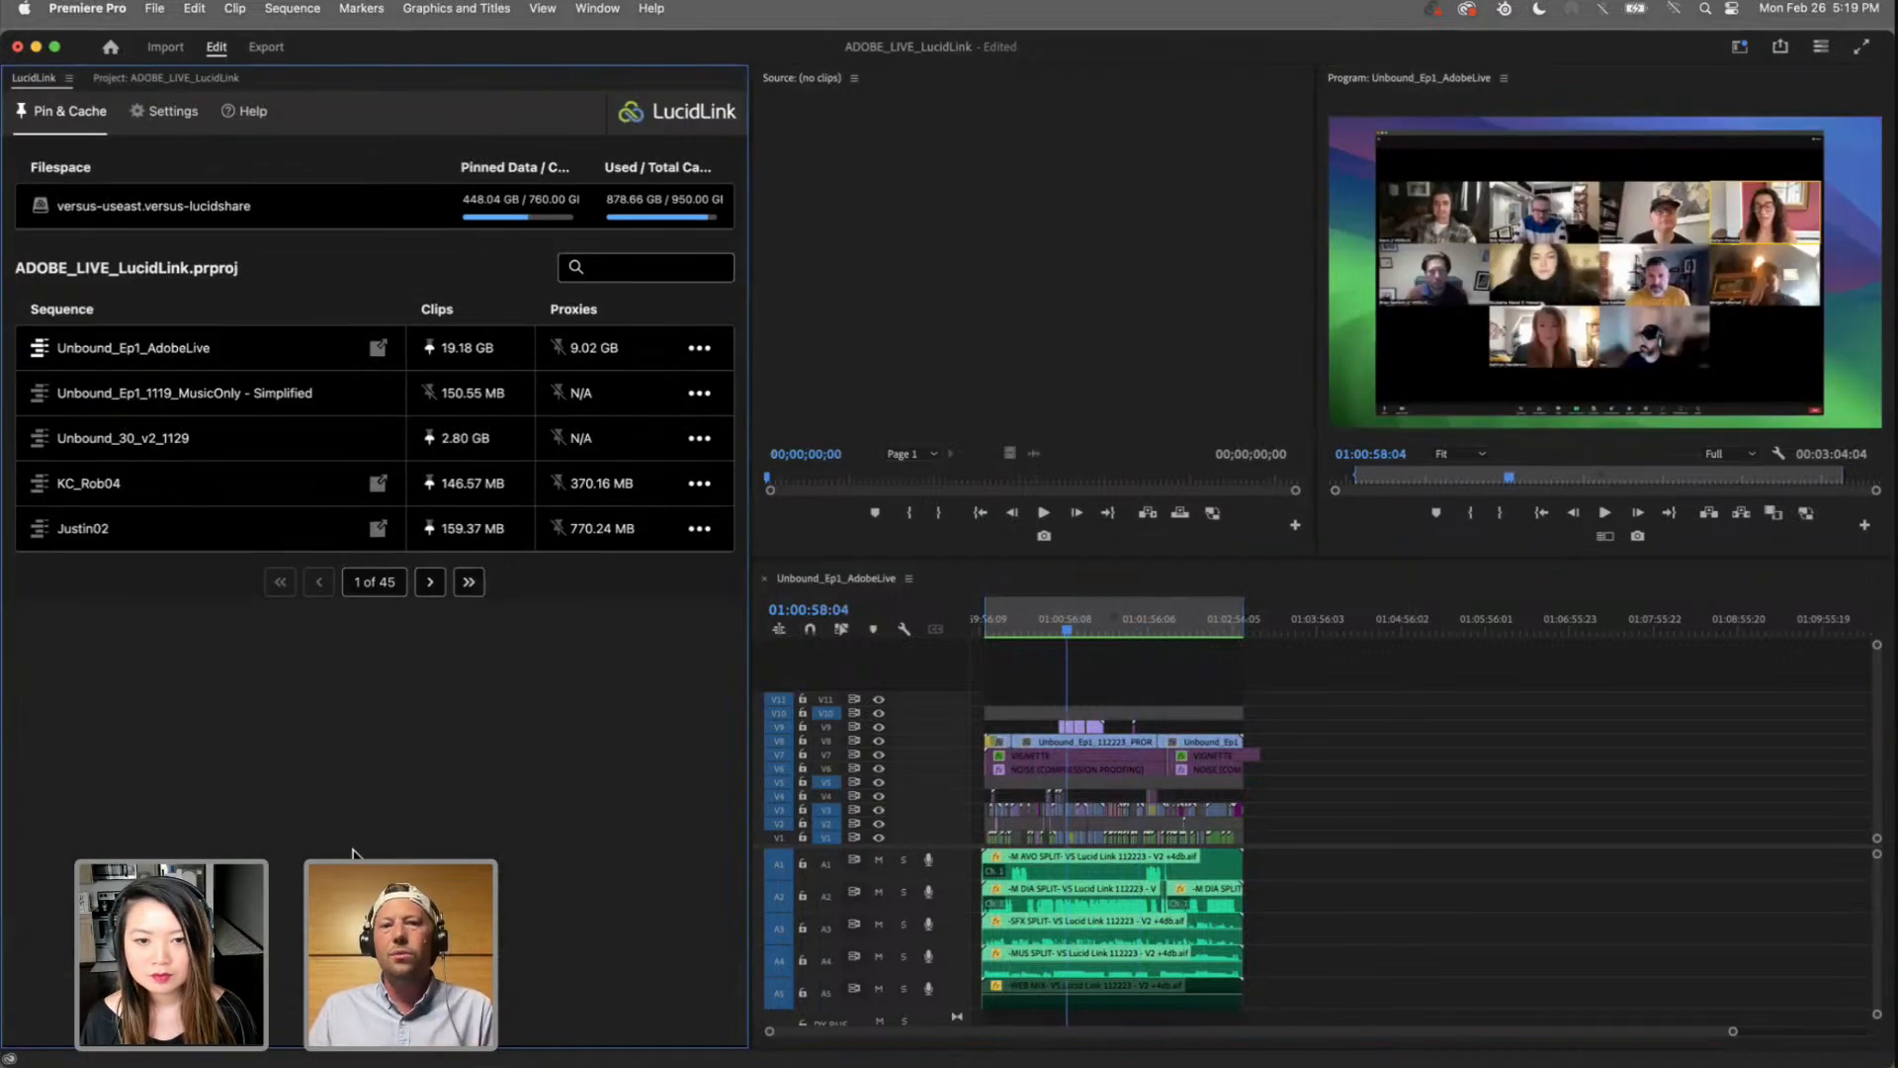
left_click(699, 347)
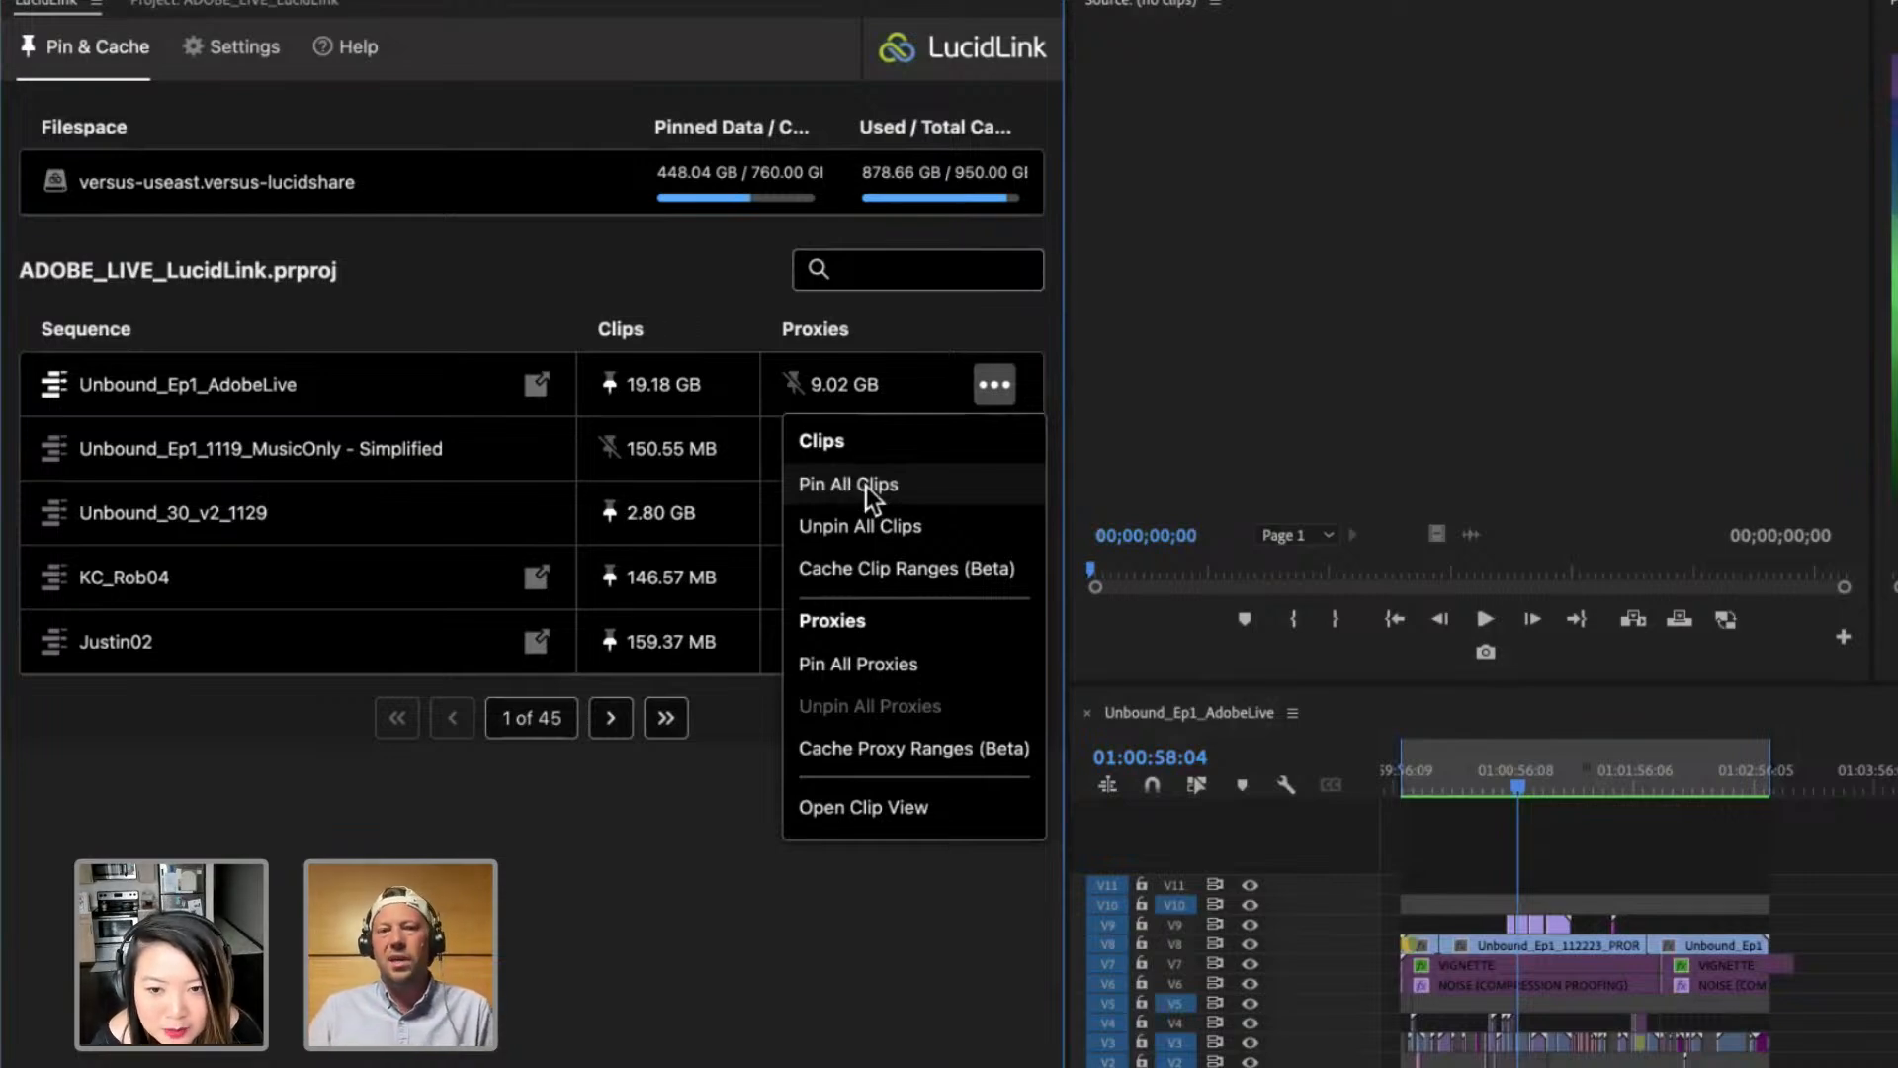
left_click(1757, 827)
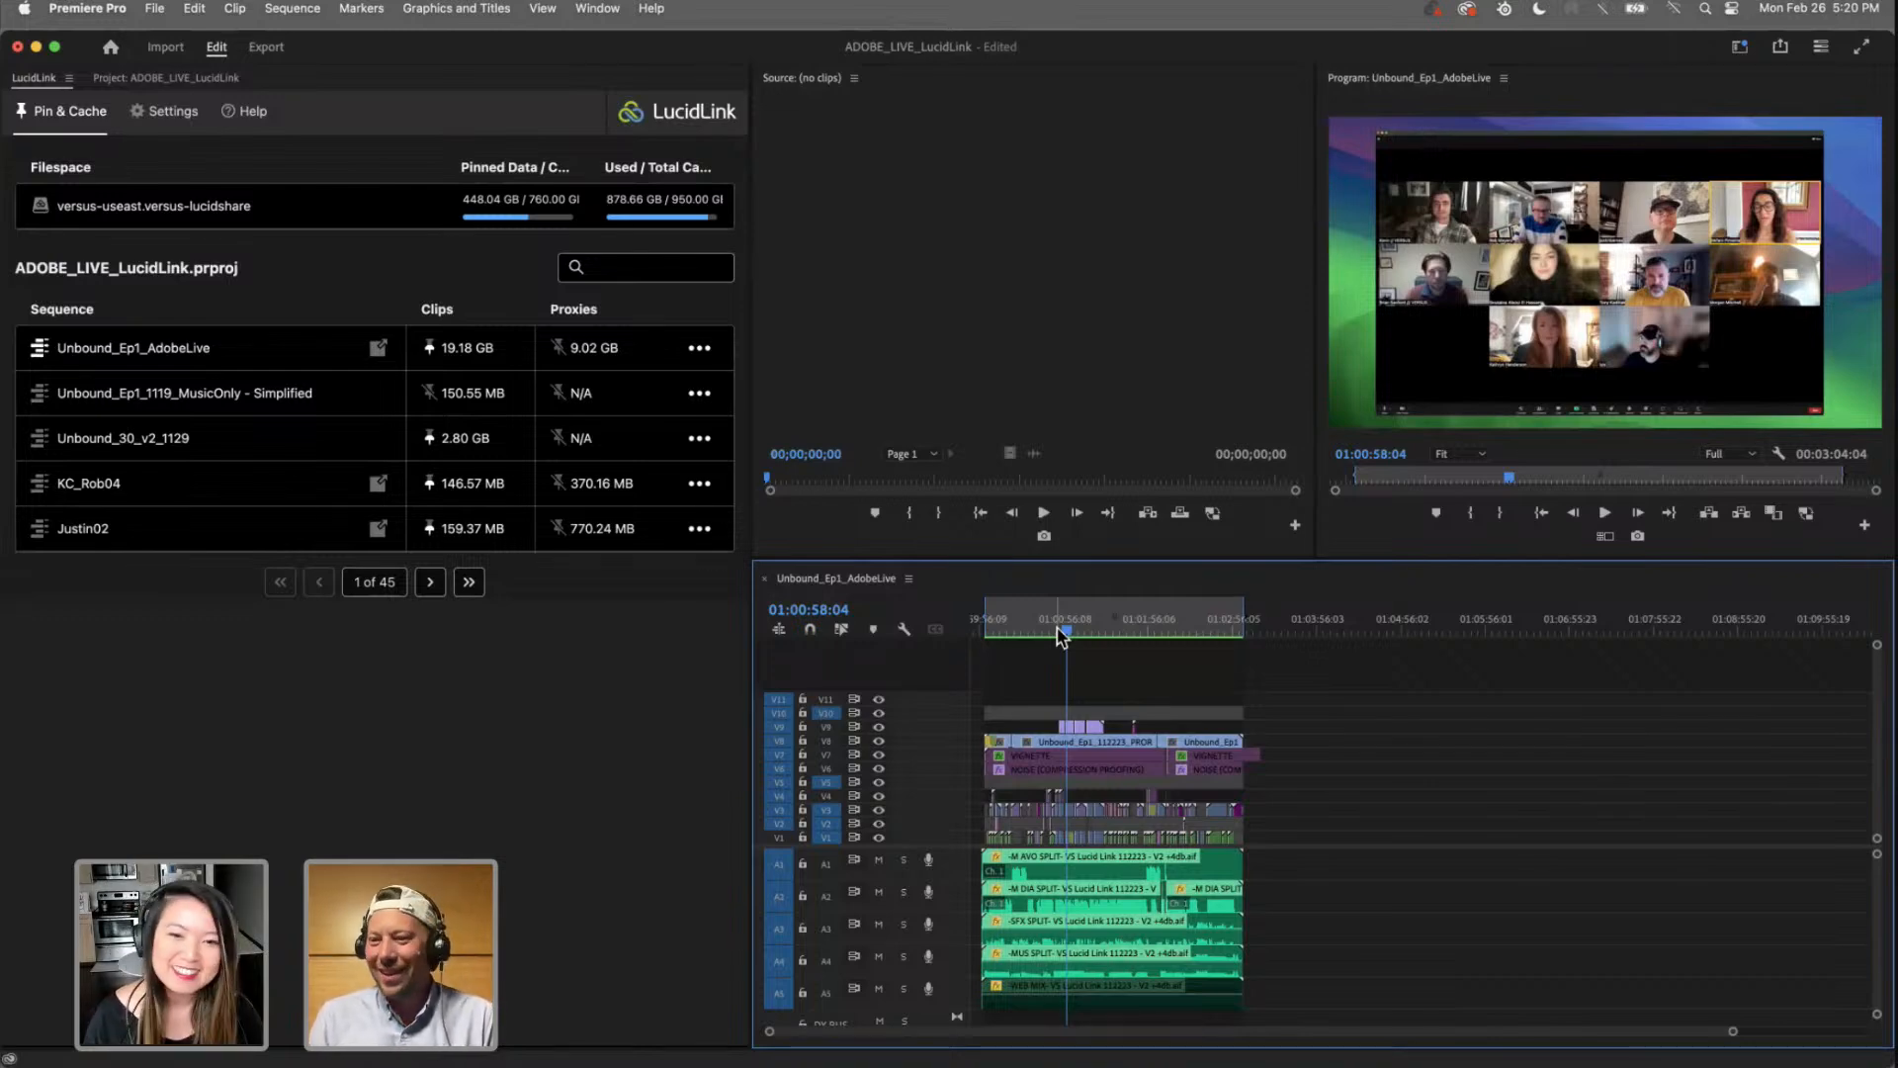
Step: Scrub the episode around the one-minute mark to the ZOOM LucidLink Meeting notification shot at about 01:00:49
left_click_drag(1060, 635, 1046, 629)
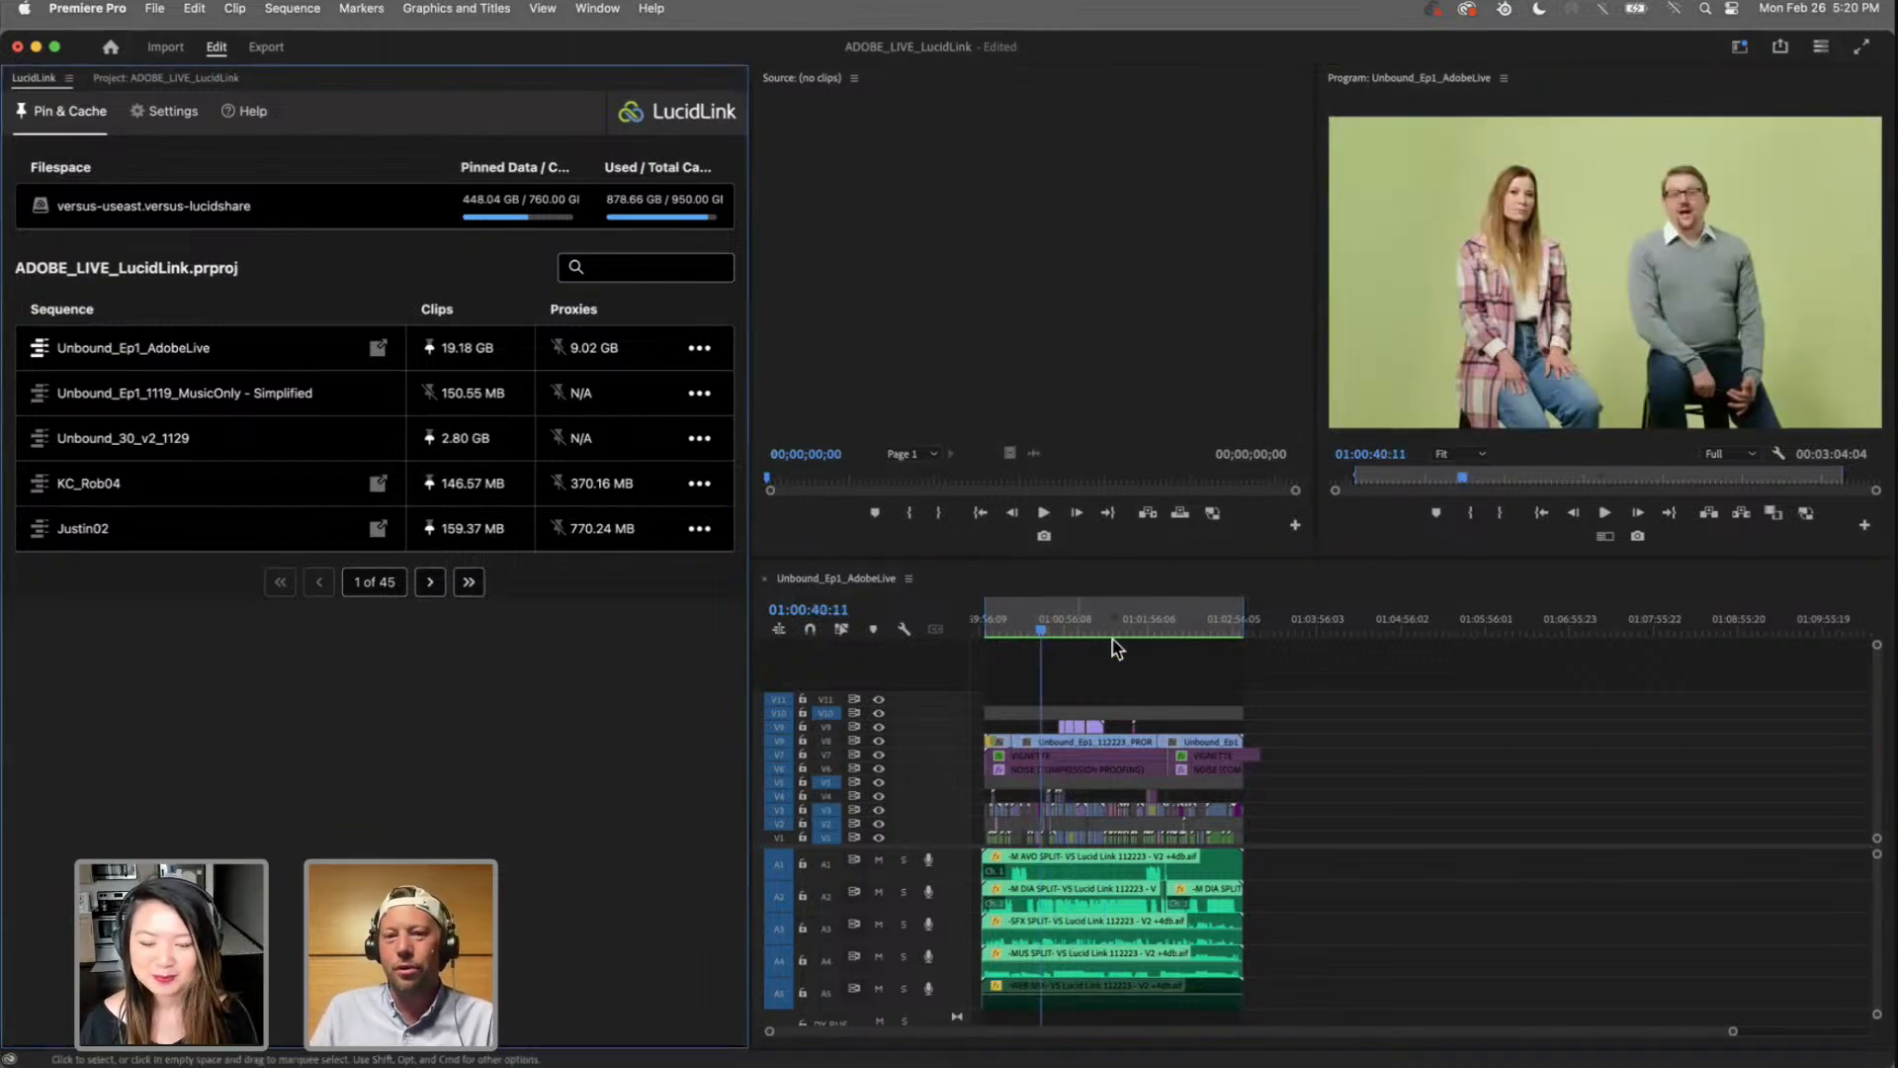
left_click(1071, 632)
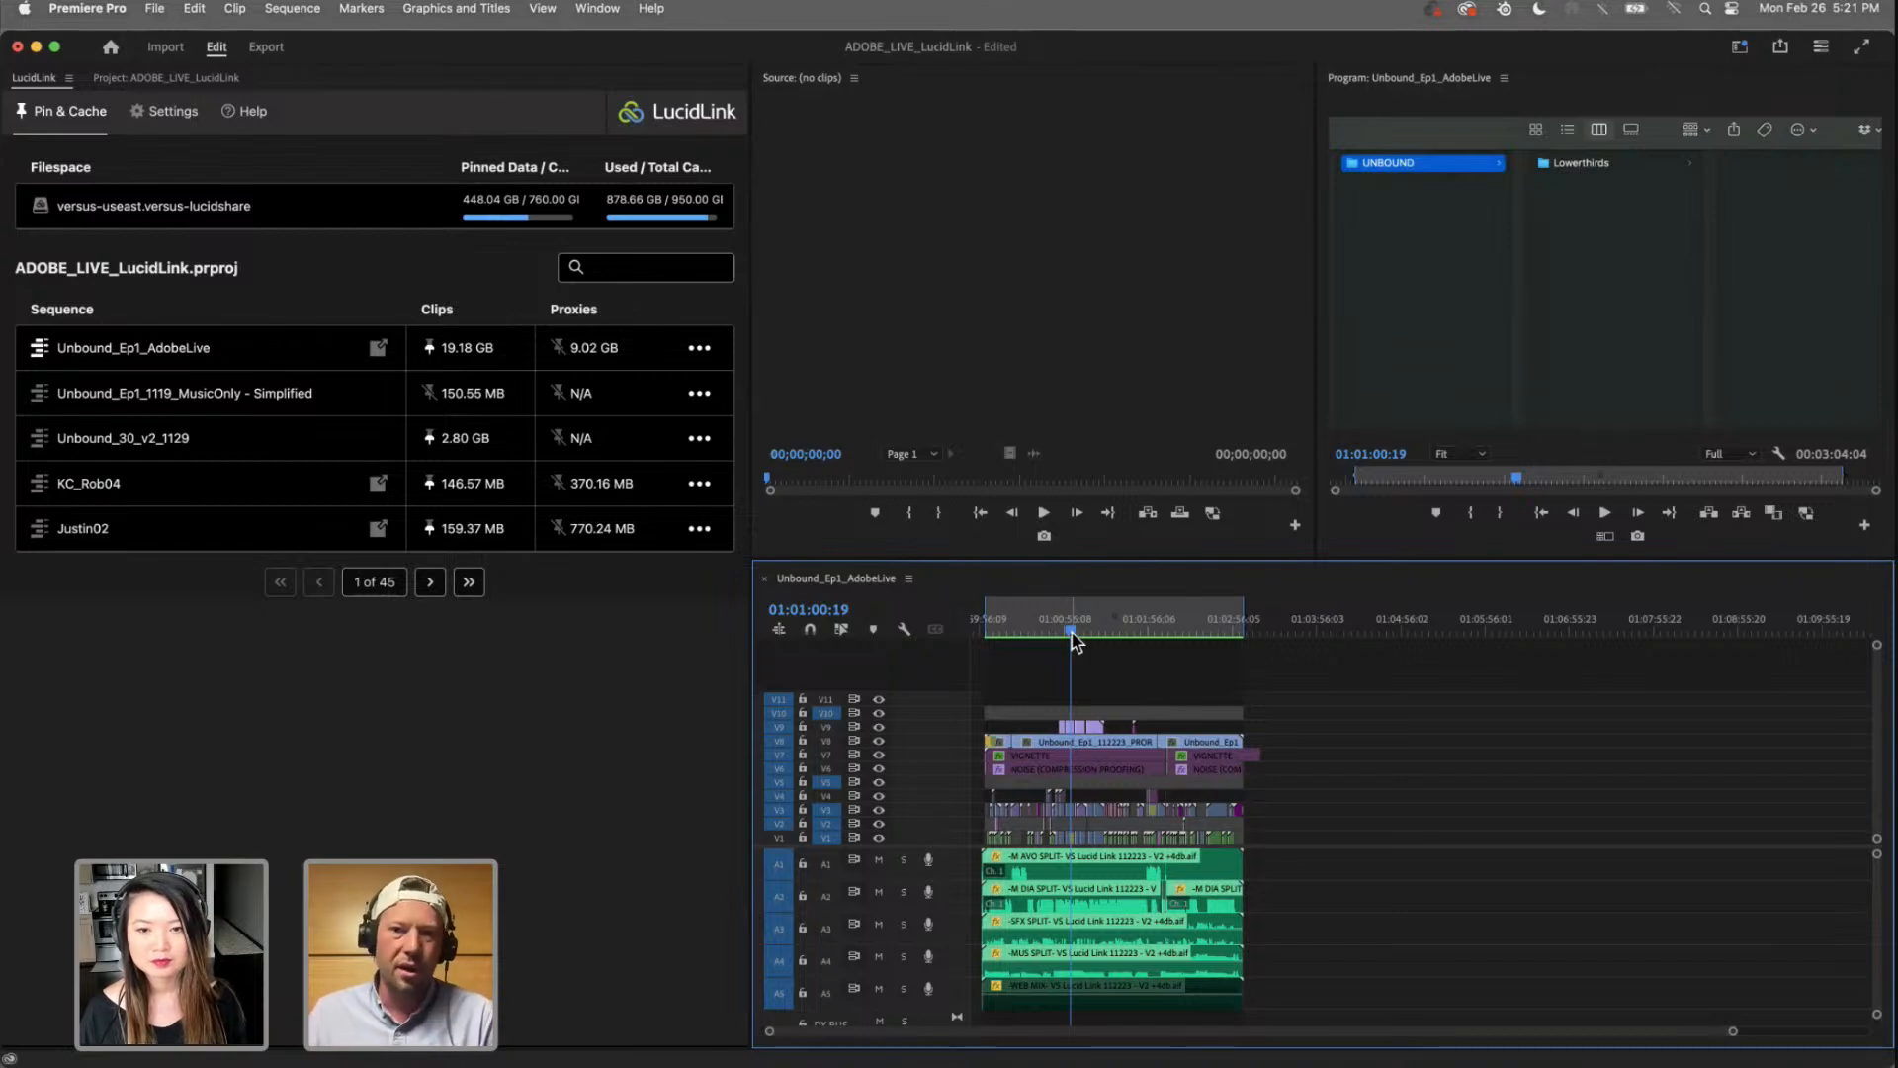
left_click(1060, 633)
left_click_drag(1060, 633, 1059, 637)
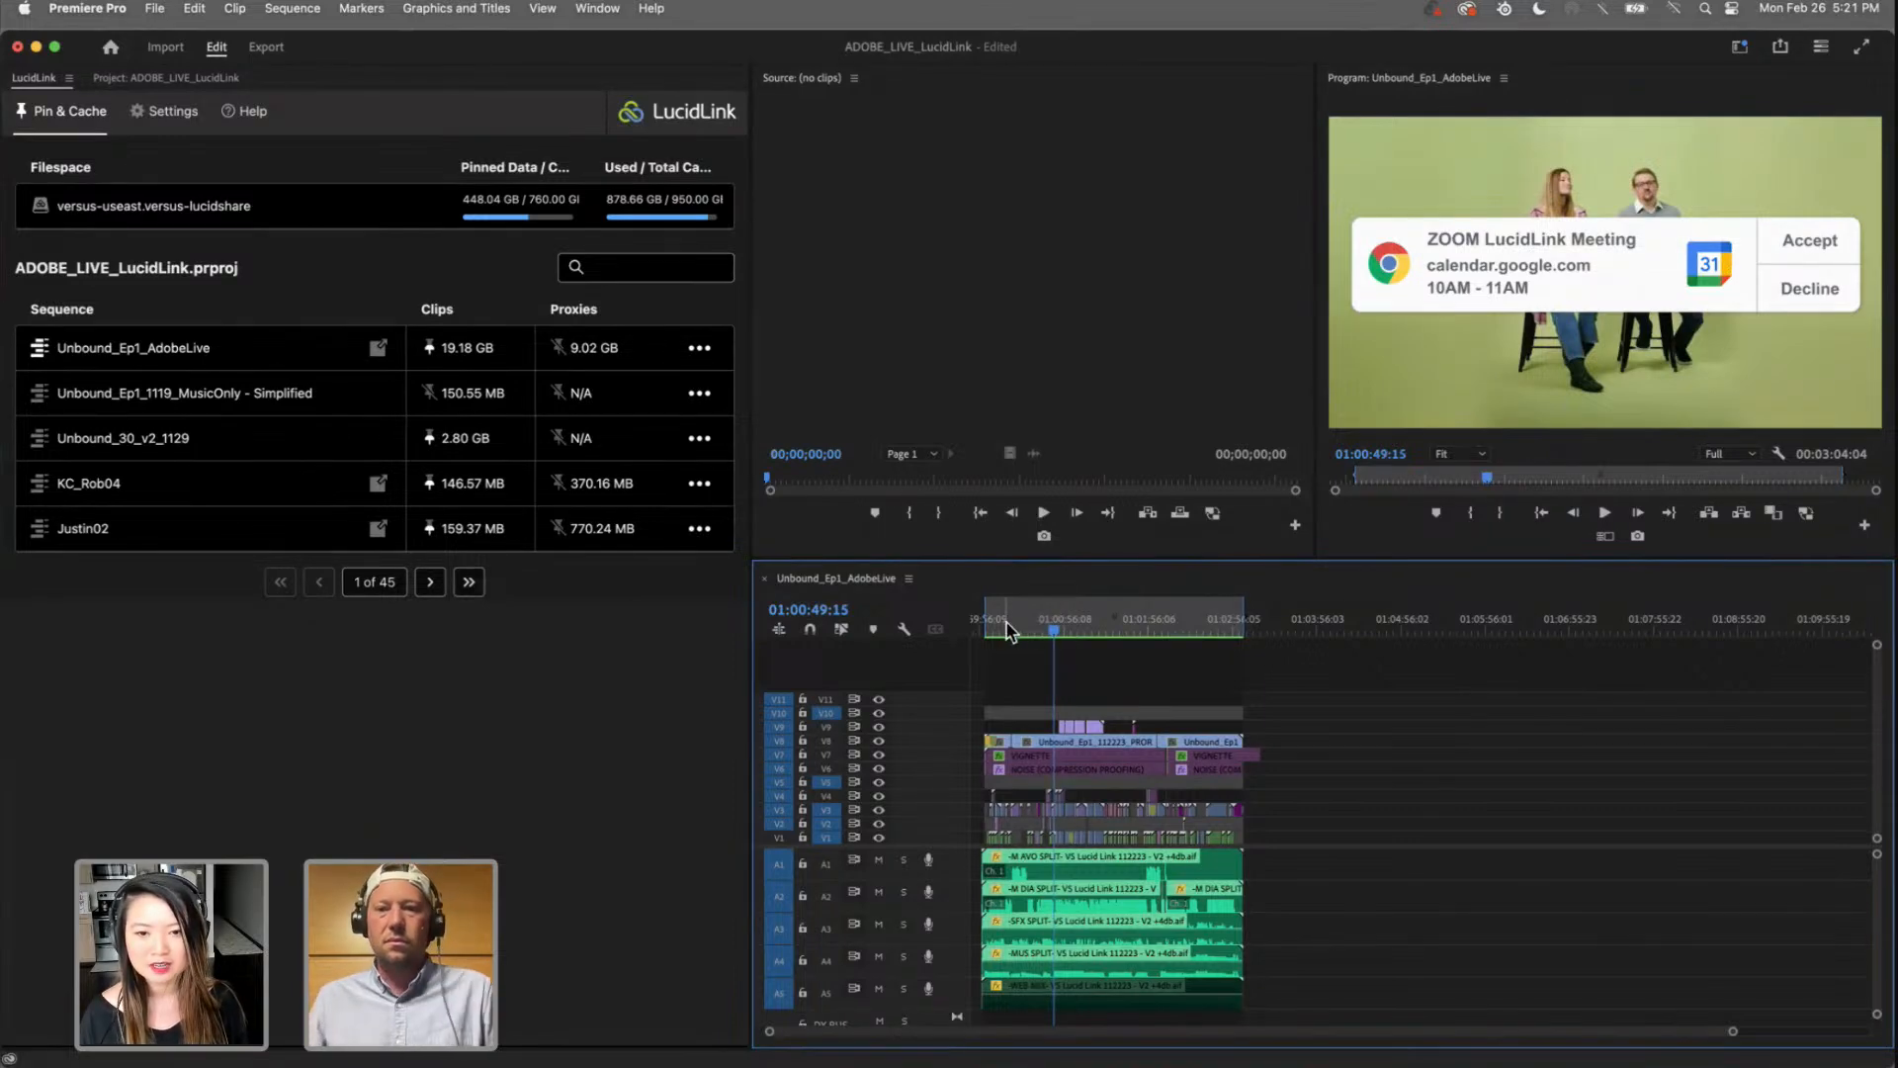
Step: Widen the LucidLink panel, and show the pinning and caching options for Unbound_Ep1_AdobeLive without choosing one
left_click(375, 831)
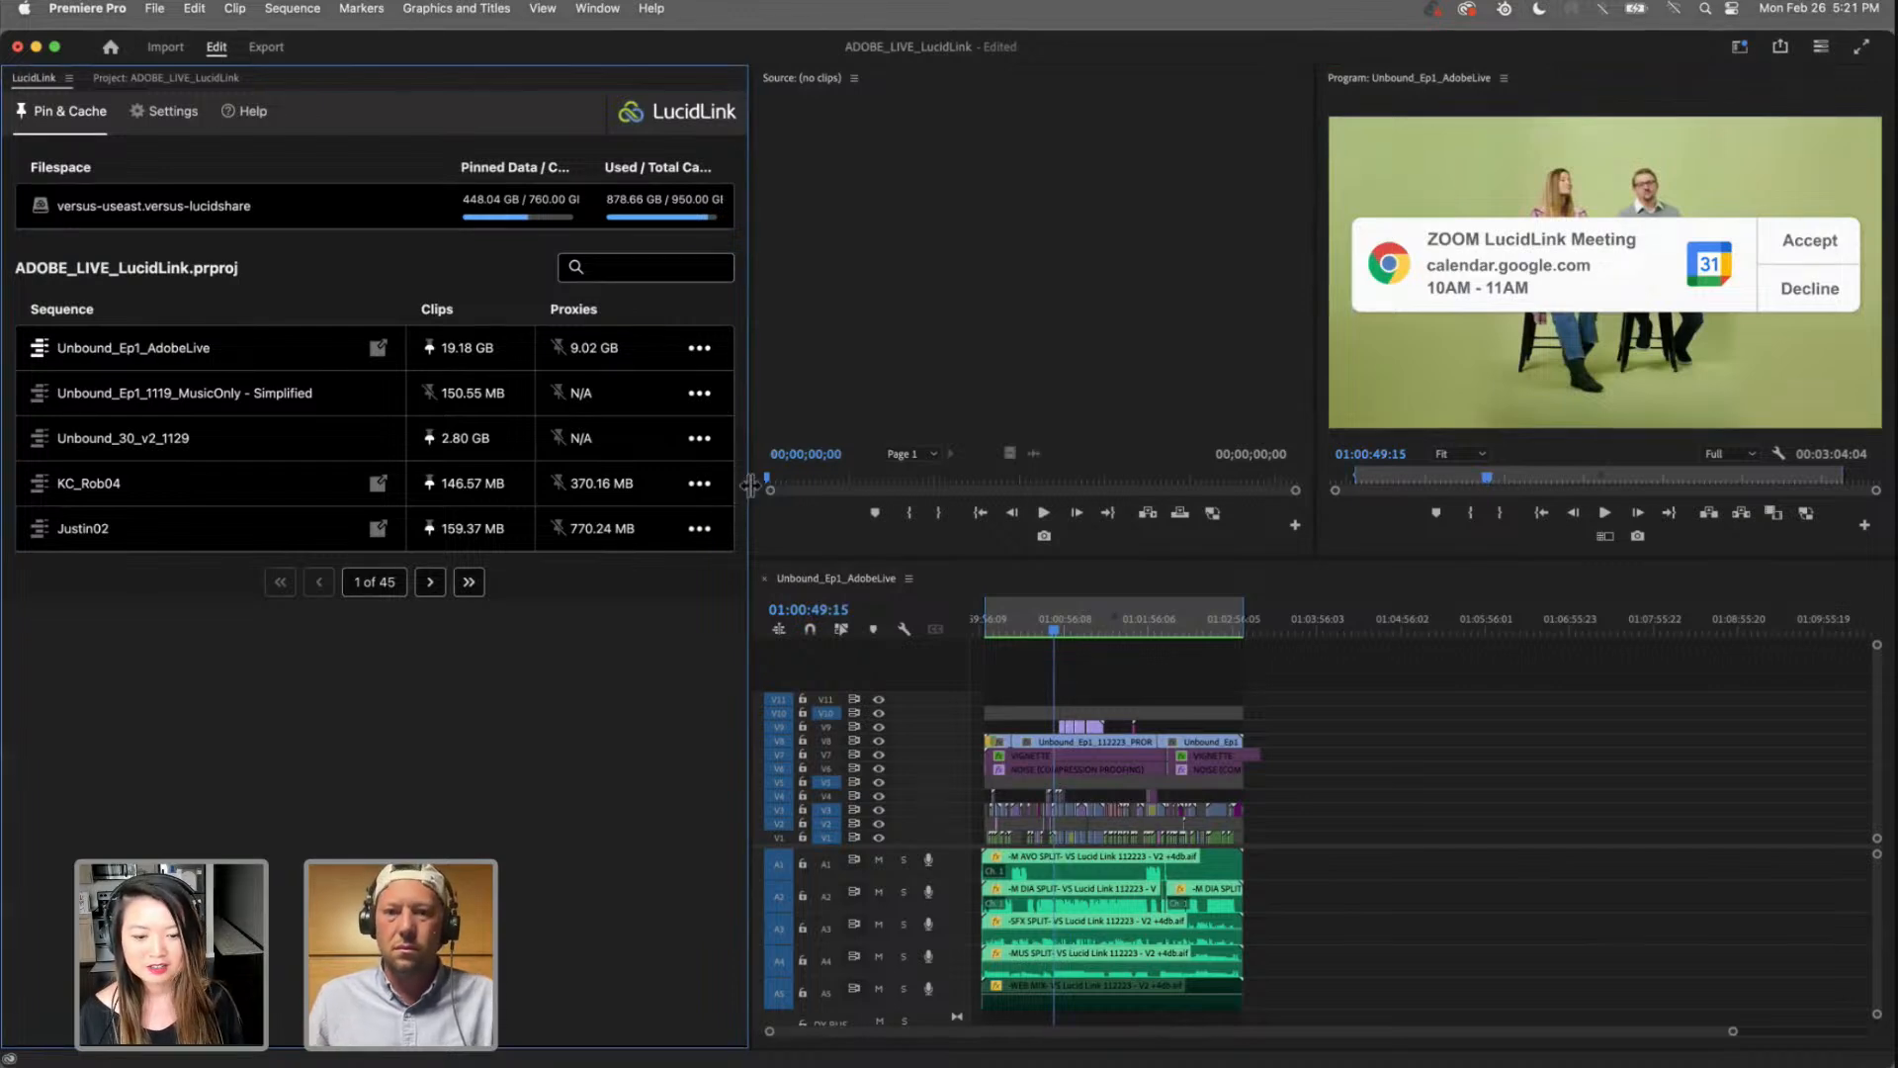
left_click_drag(749, 489, 852, 494)
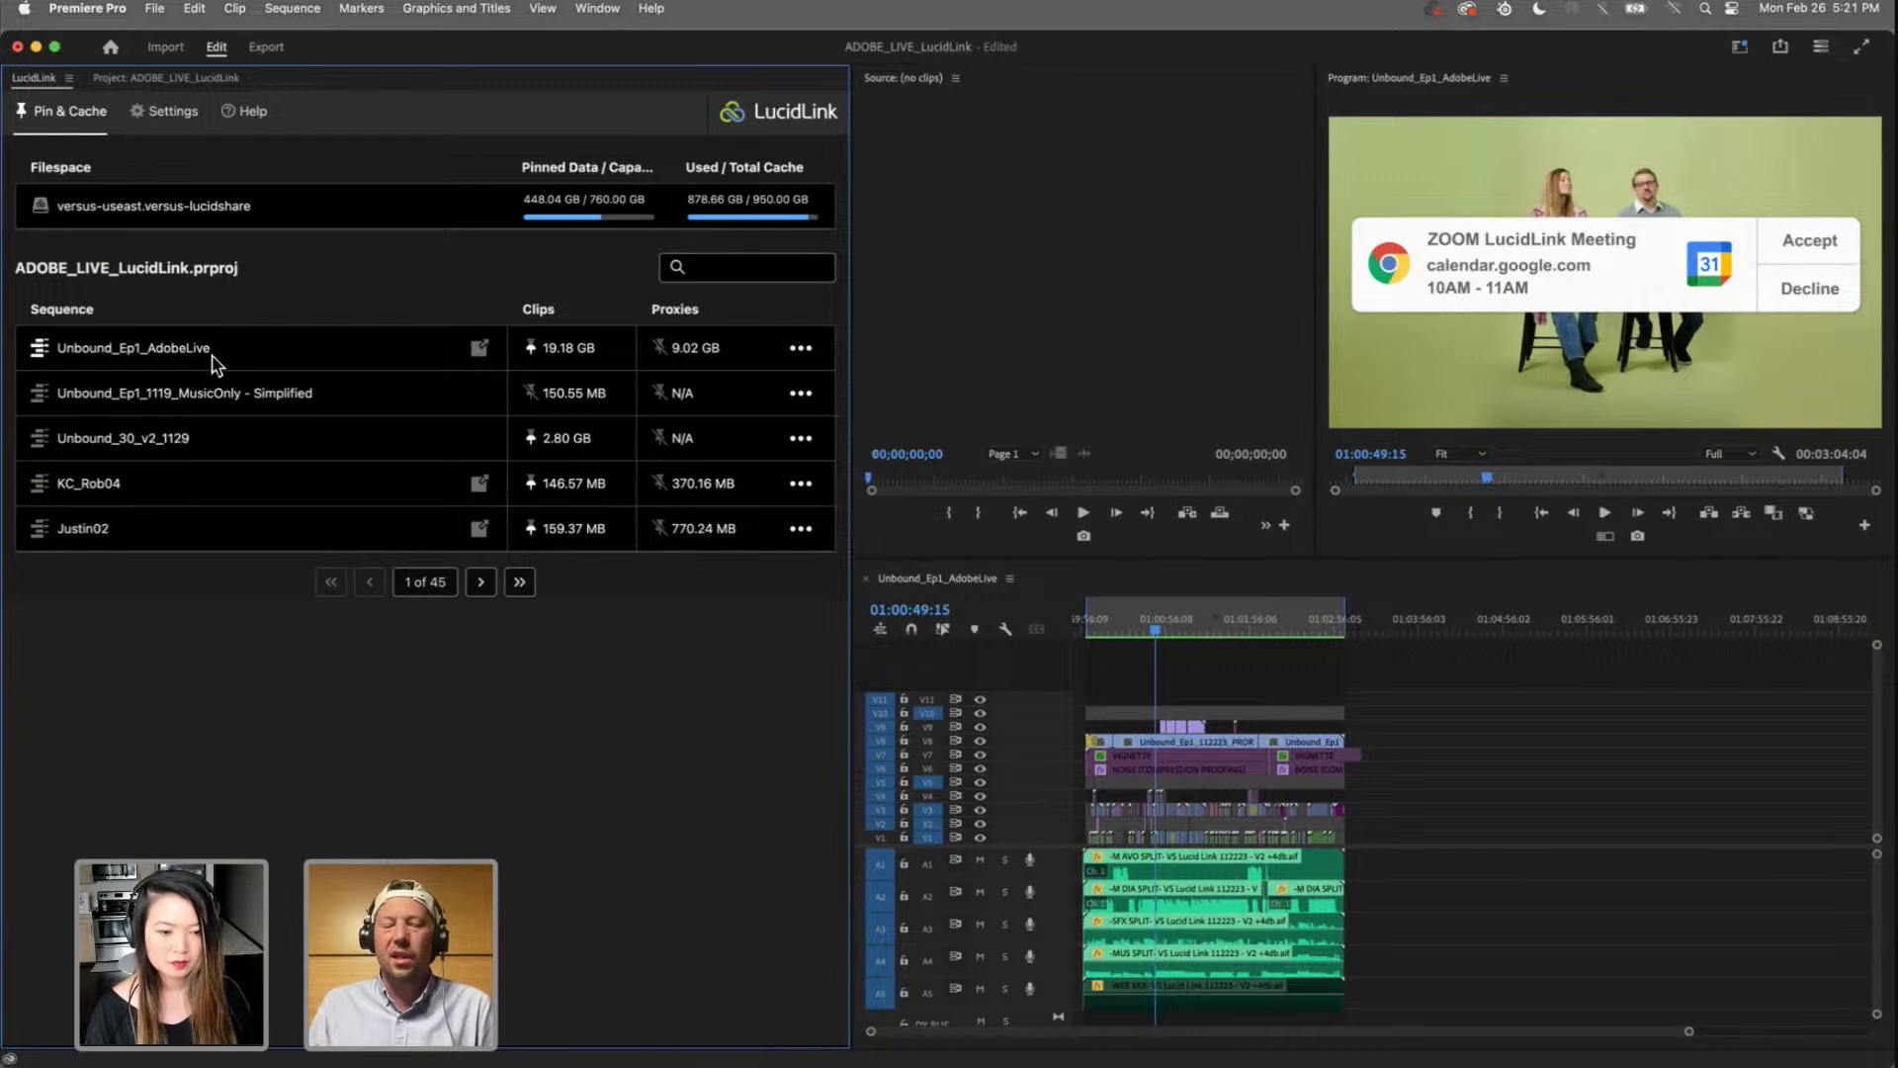
left_click(800, 348)
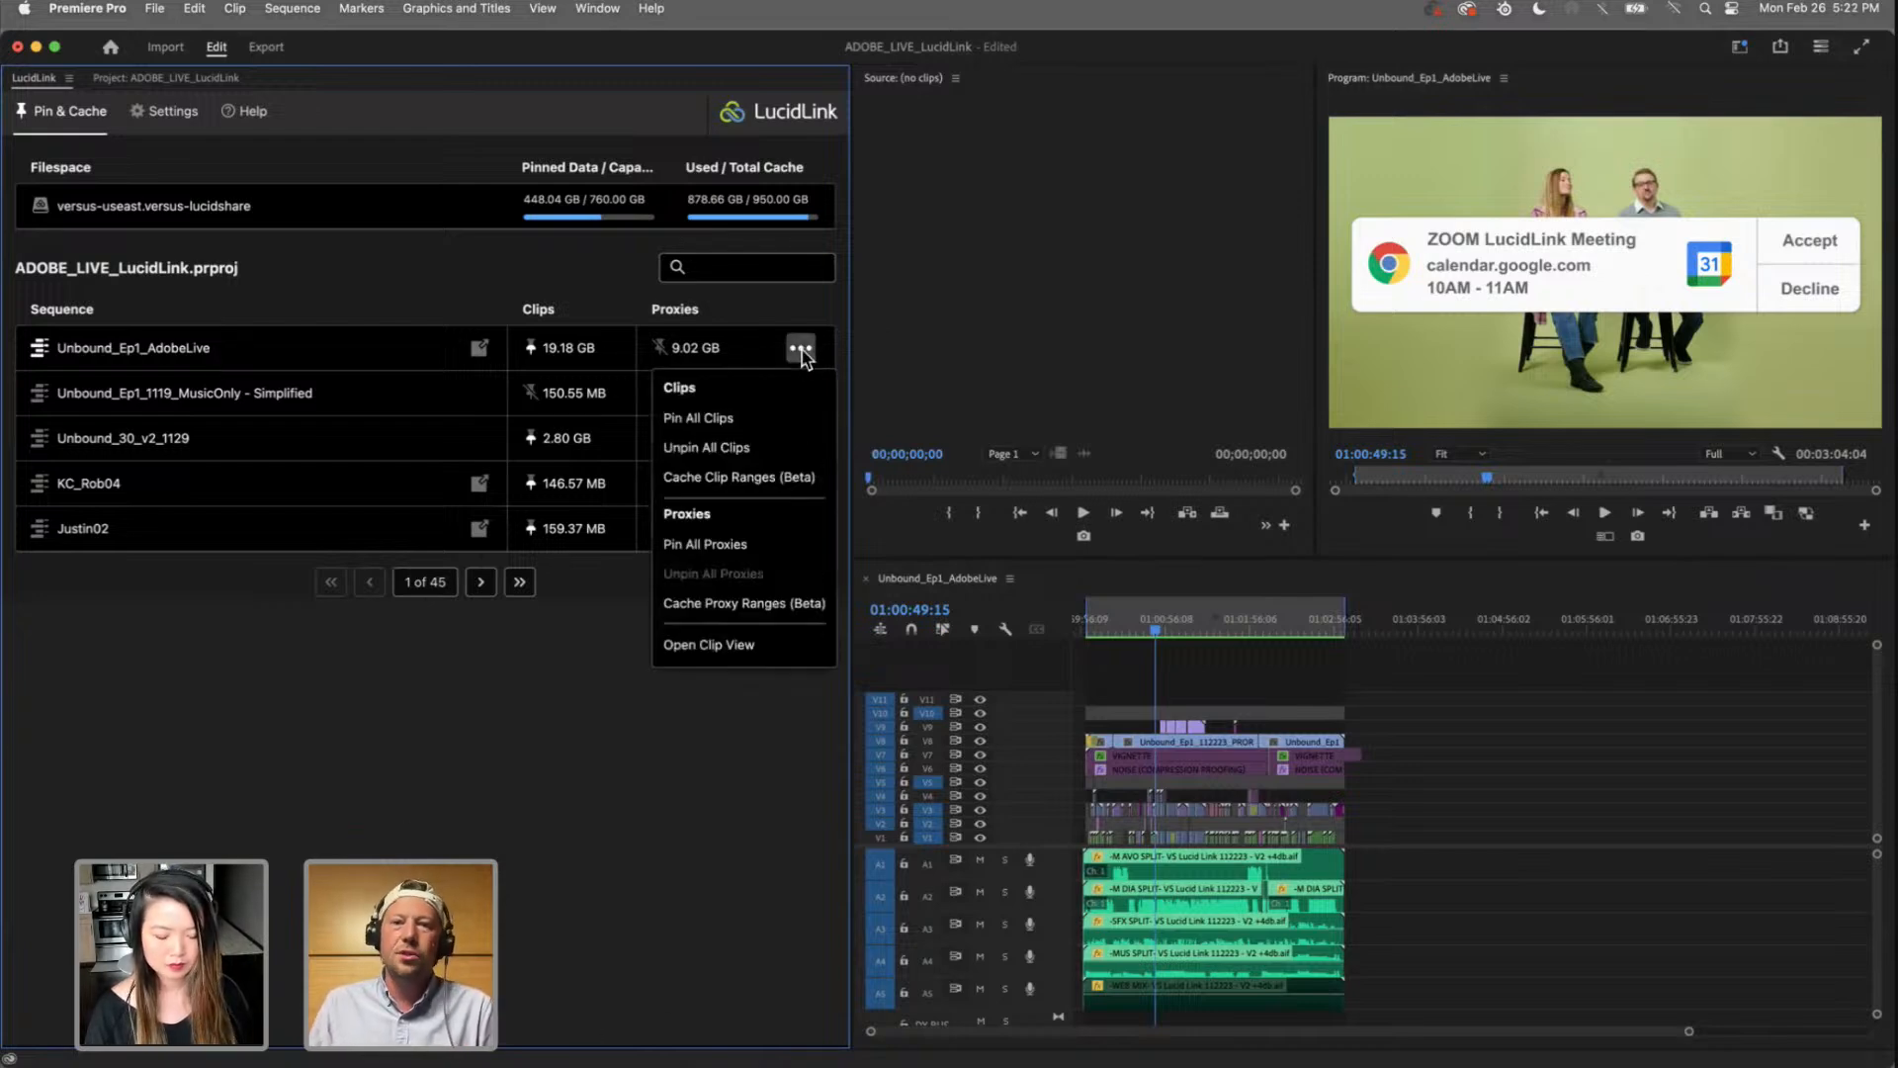
left_click(652, 876)
Step: Scrub the episode back to about 01:00:33 and forward to the sequence list graphic at about 01:01:08
left_click(1159, 625)
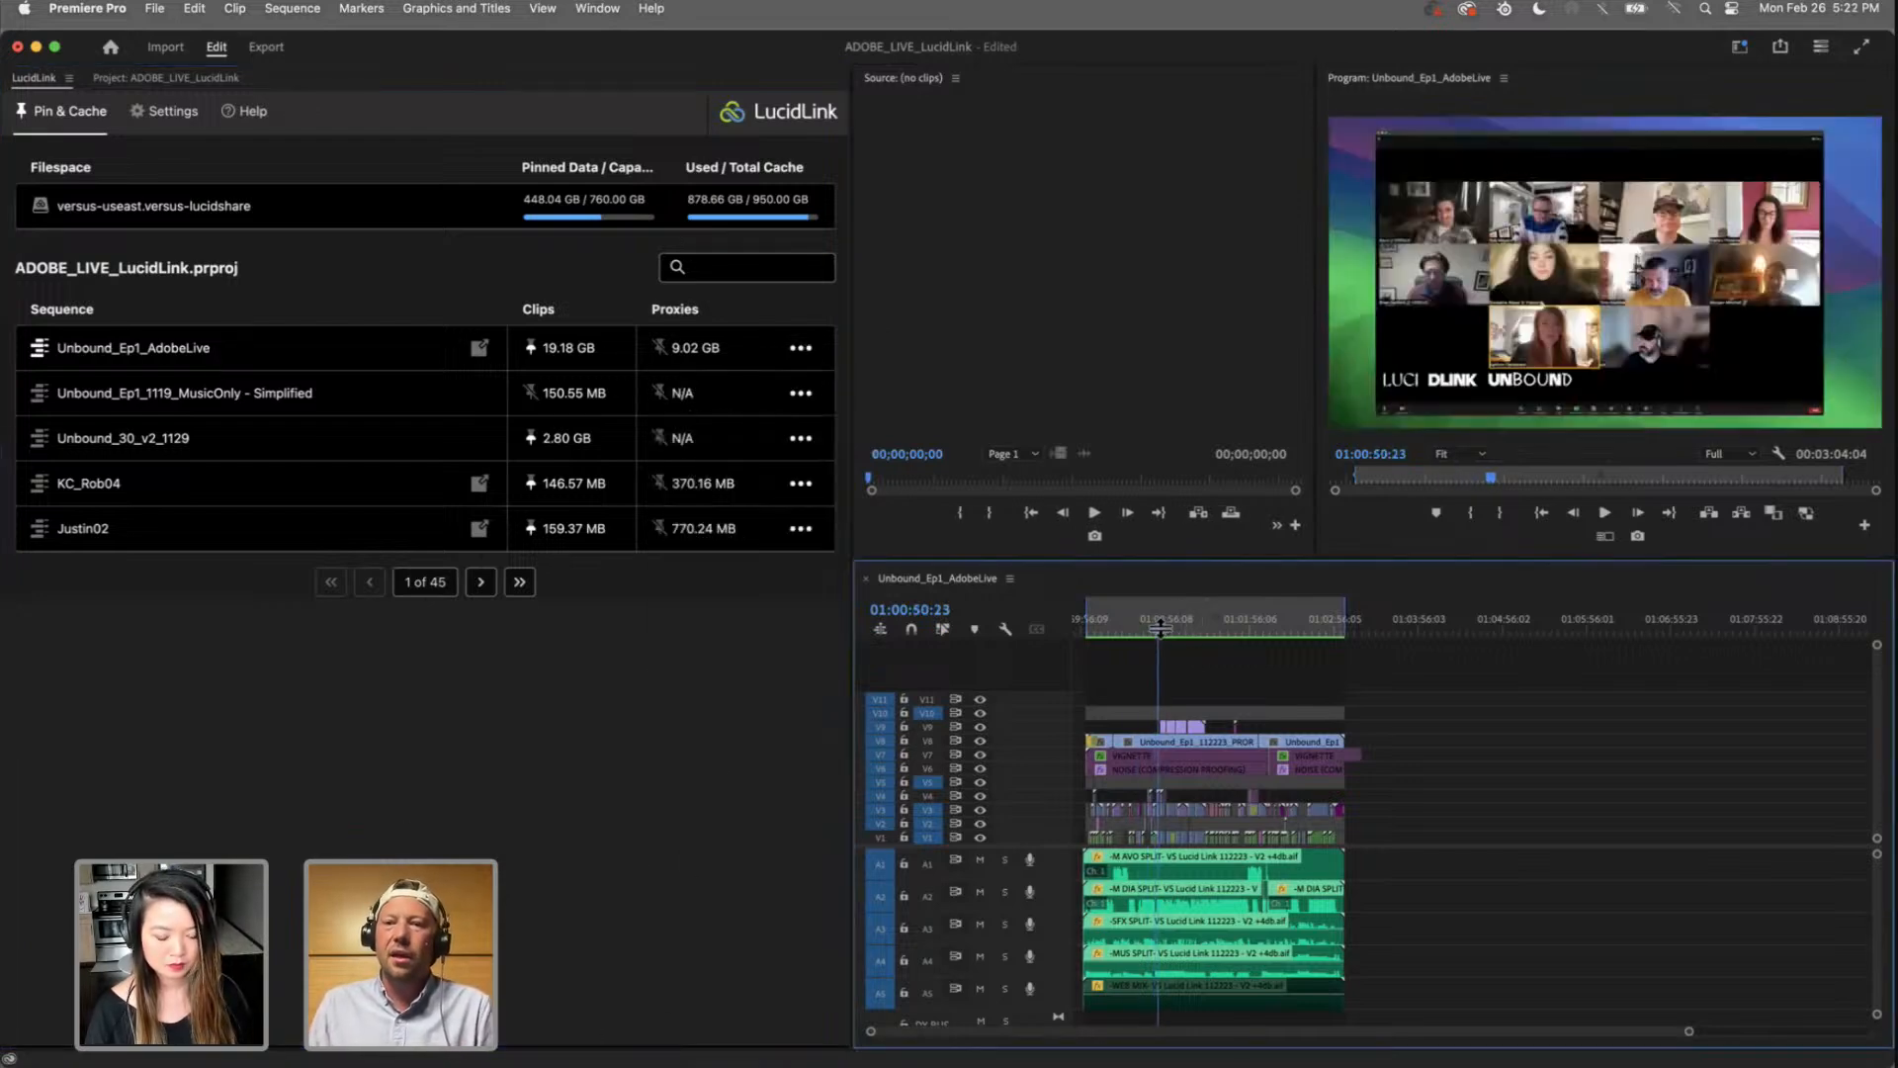
left_click_drag(1160, 625, 1134, 629)
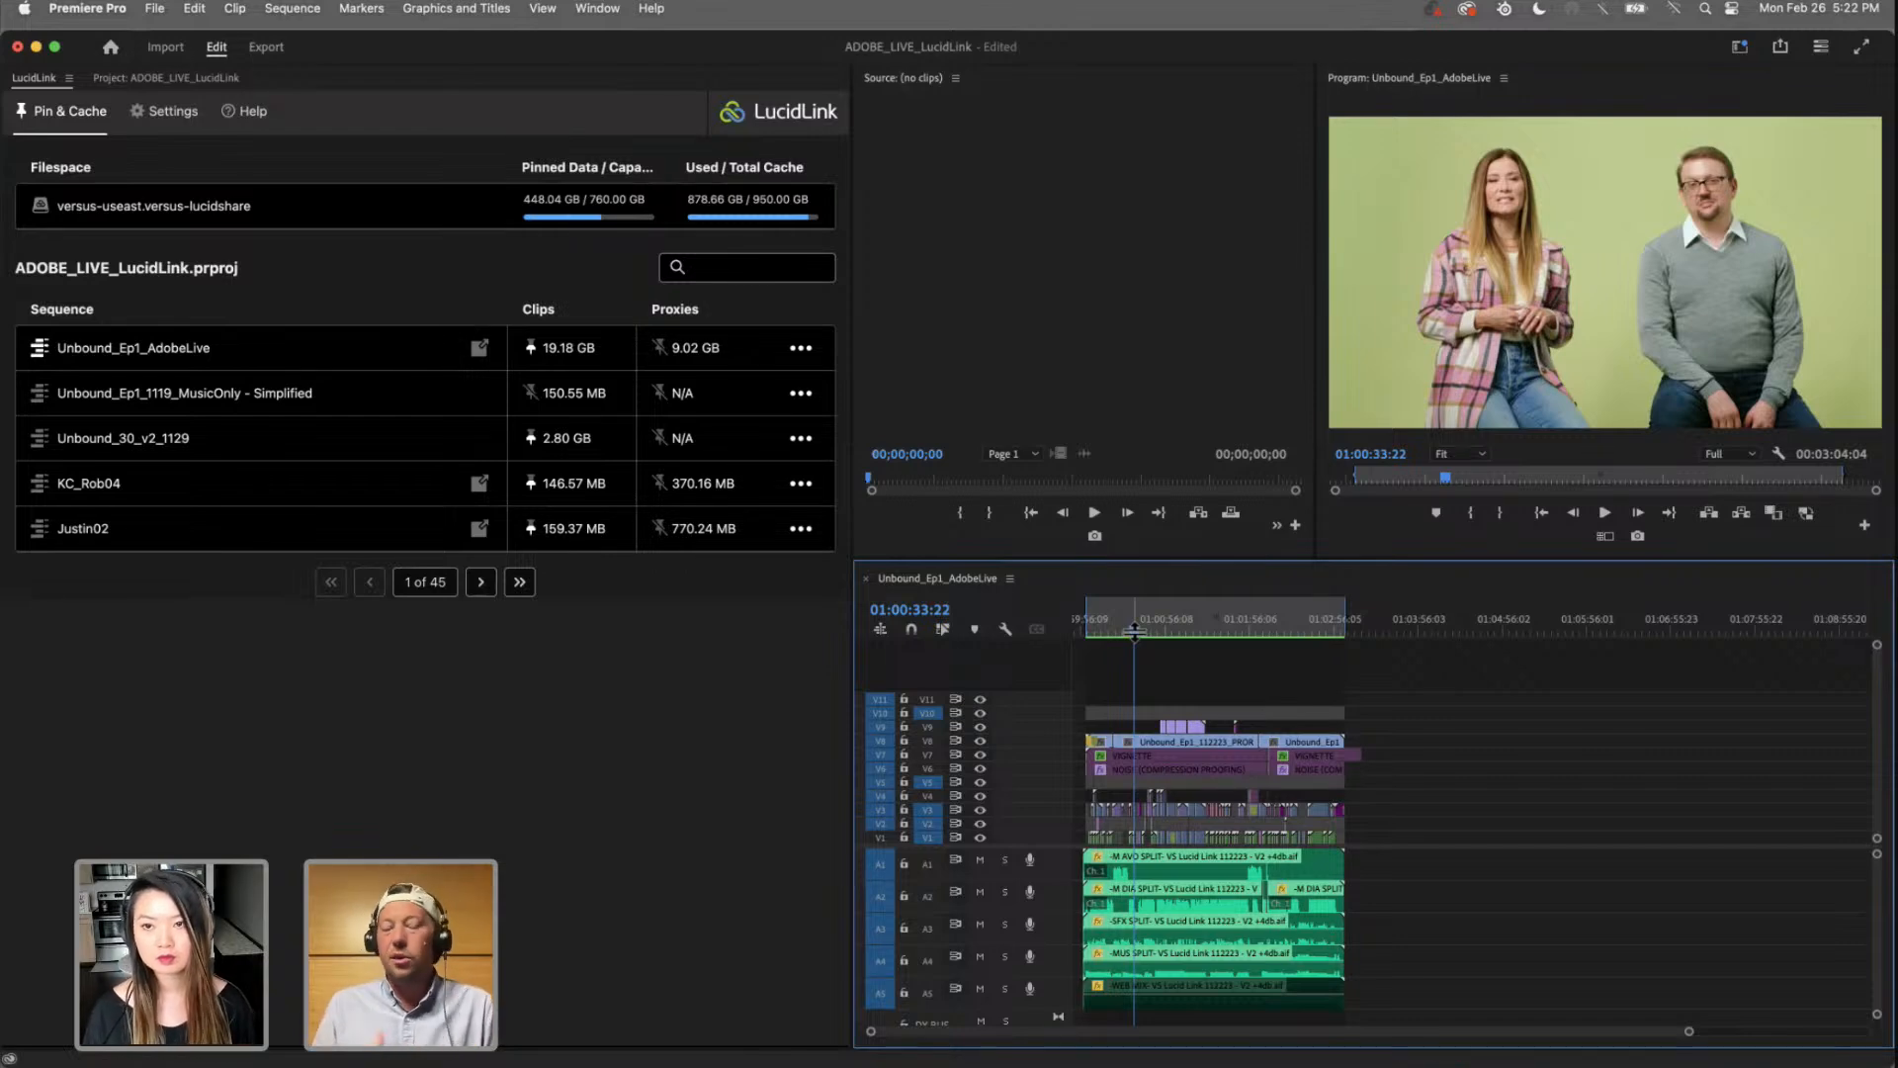
left_click_drag(1243, 628, 1184, 636)
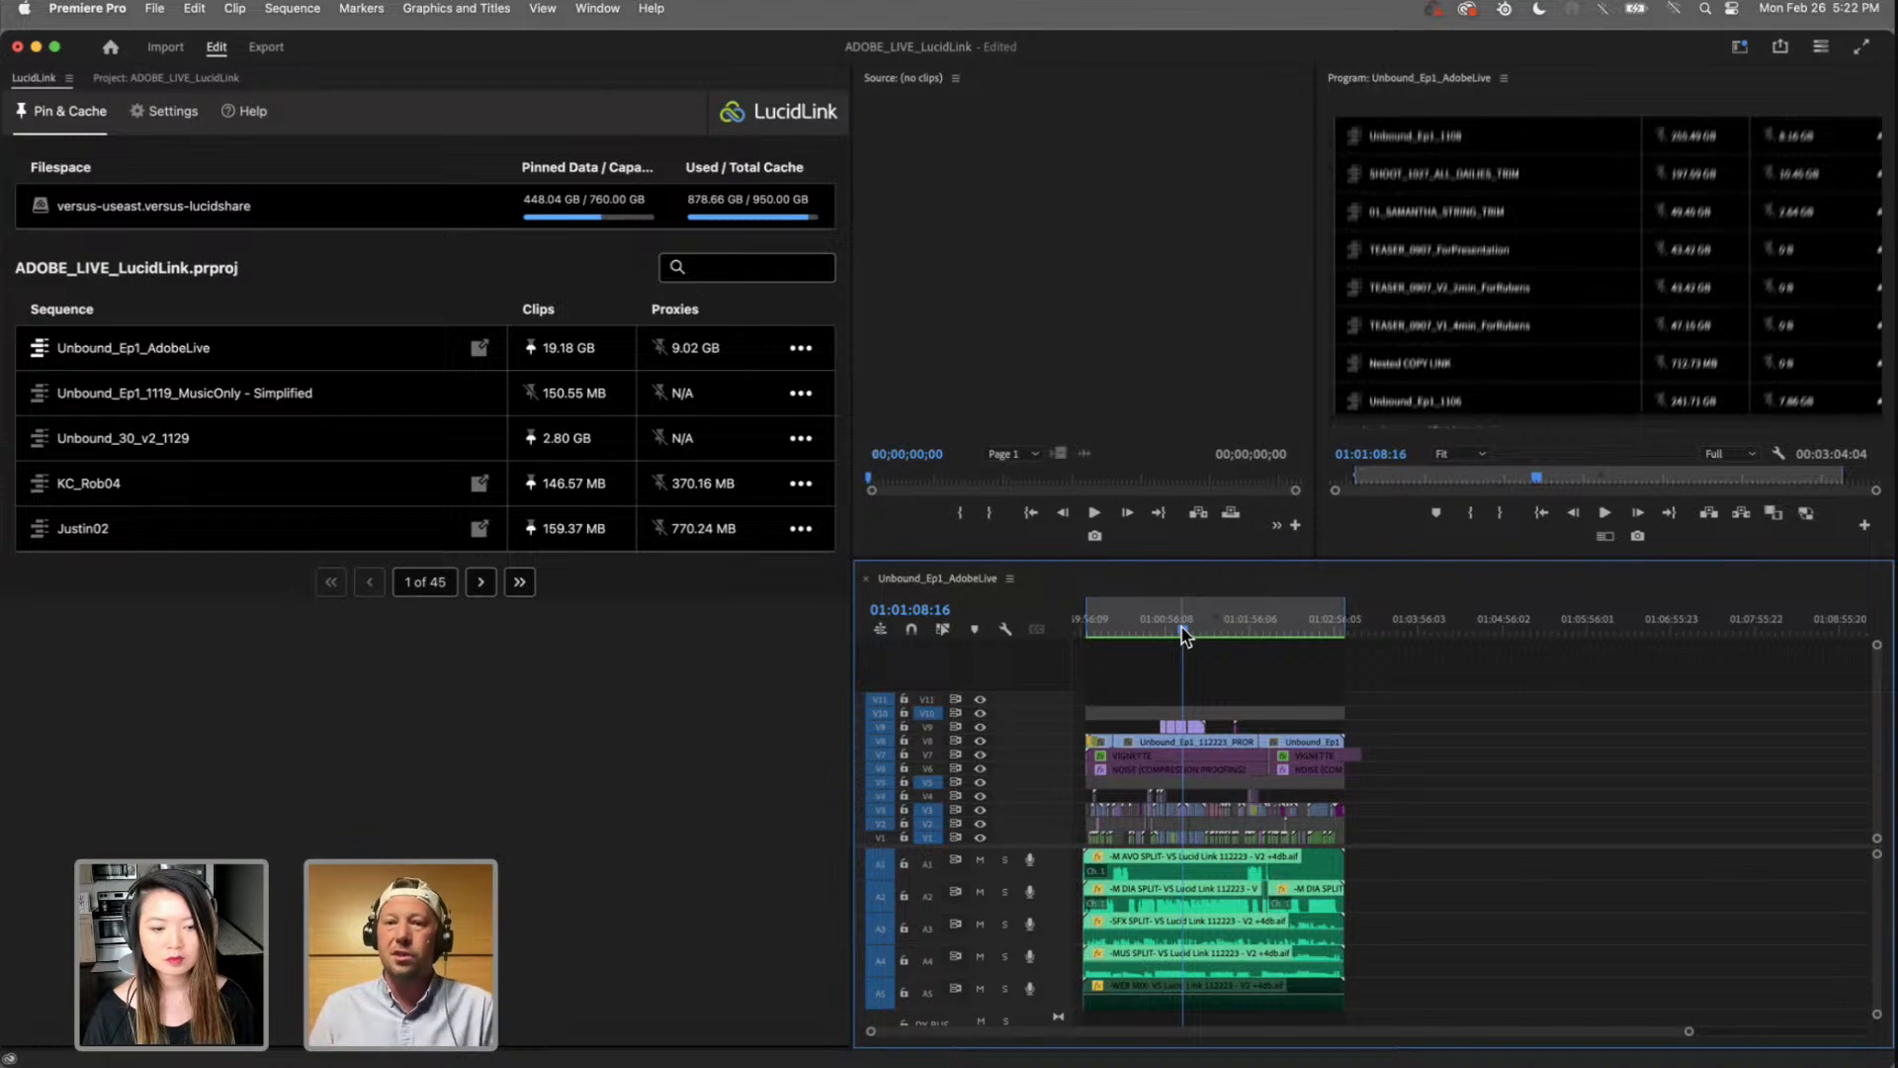
left_click(801, 347)
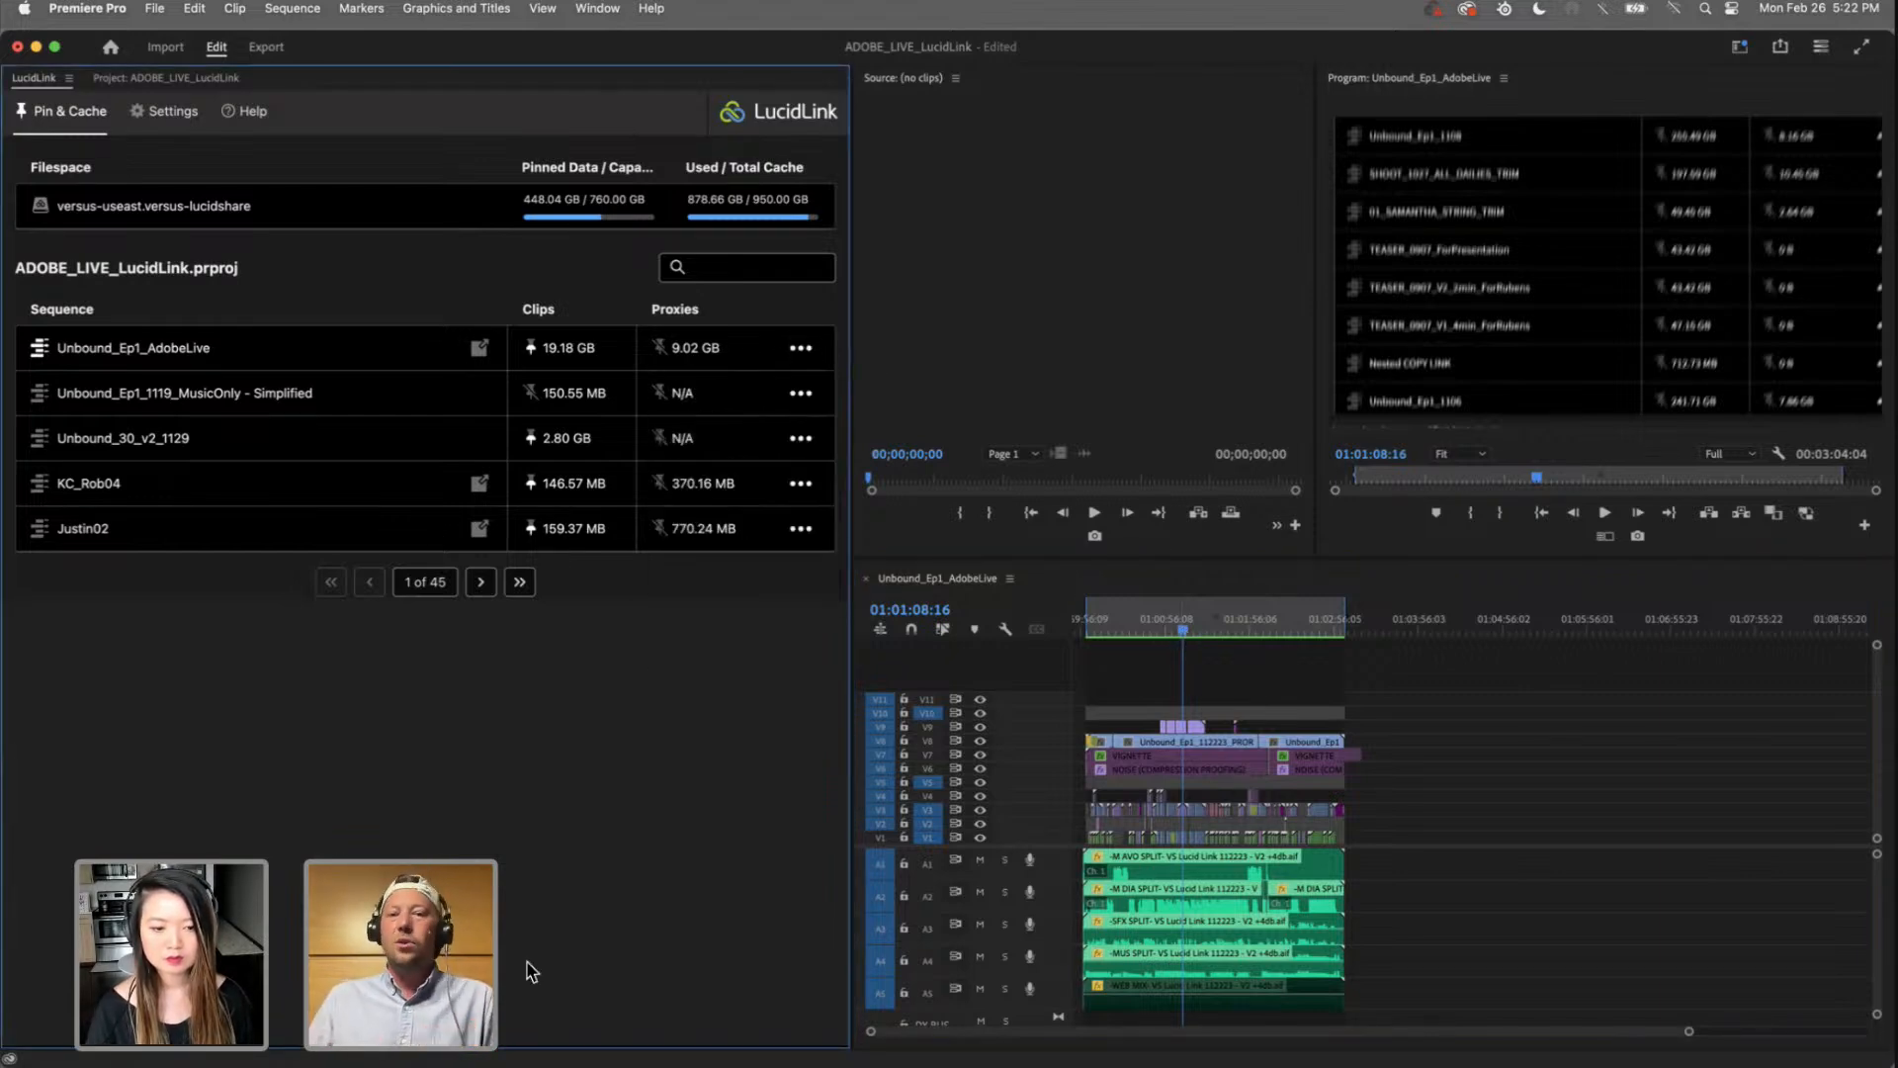
Step: Preview the ocean wave shot at about 01:00:45 and scrub the episode back to its start at 00:59:50:00
left_click(1150, 633)
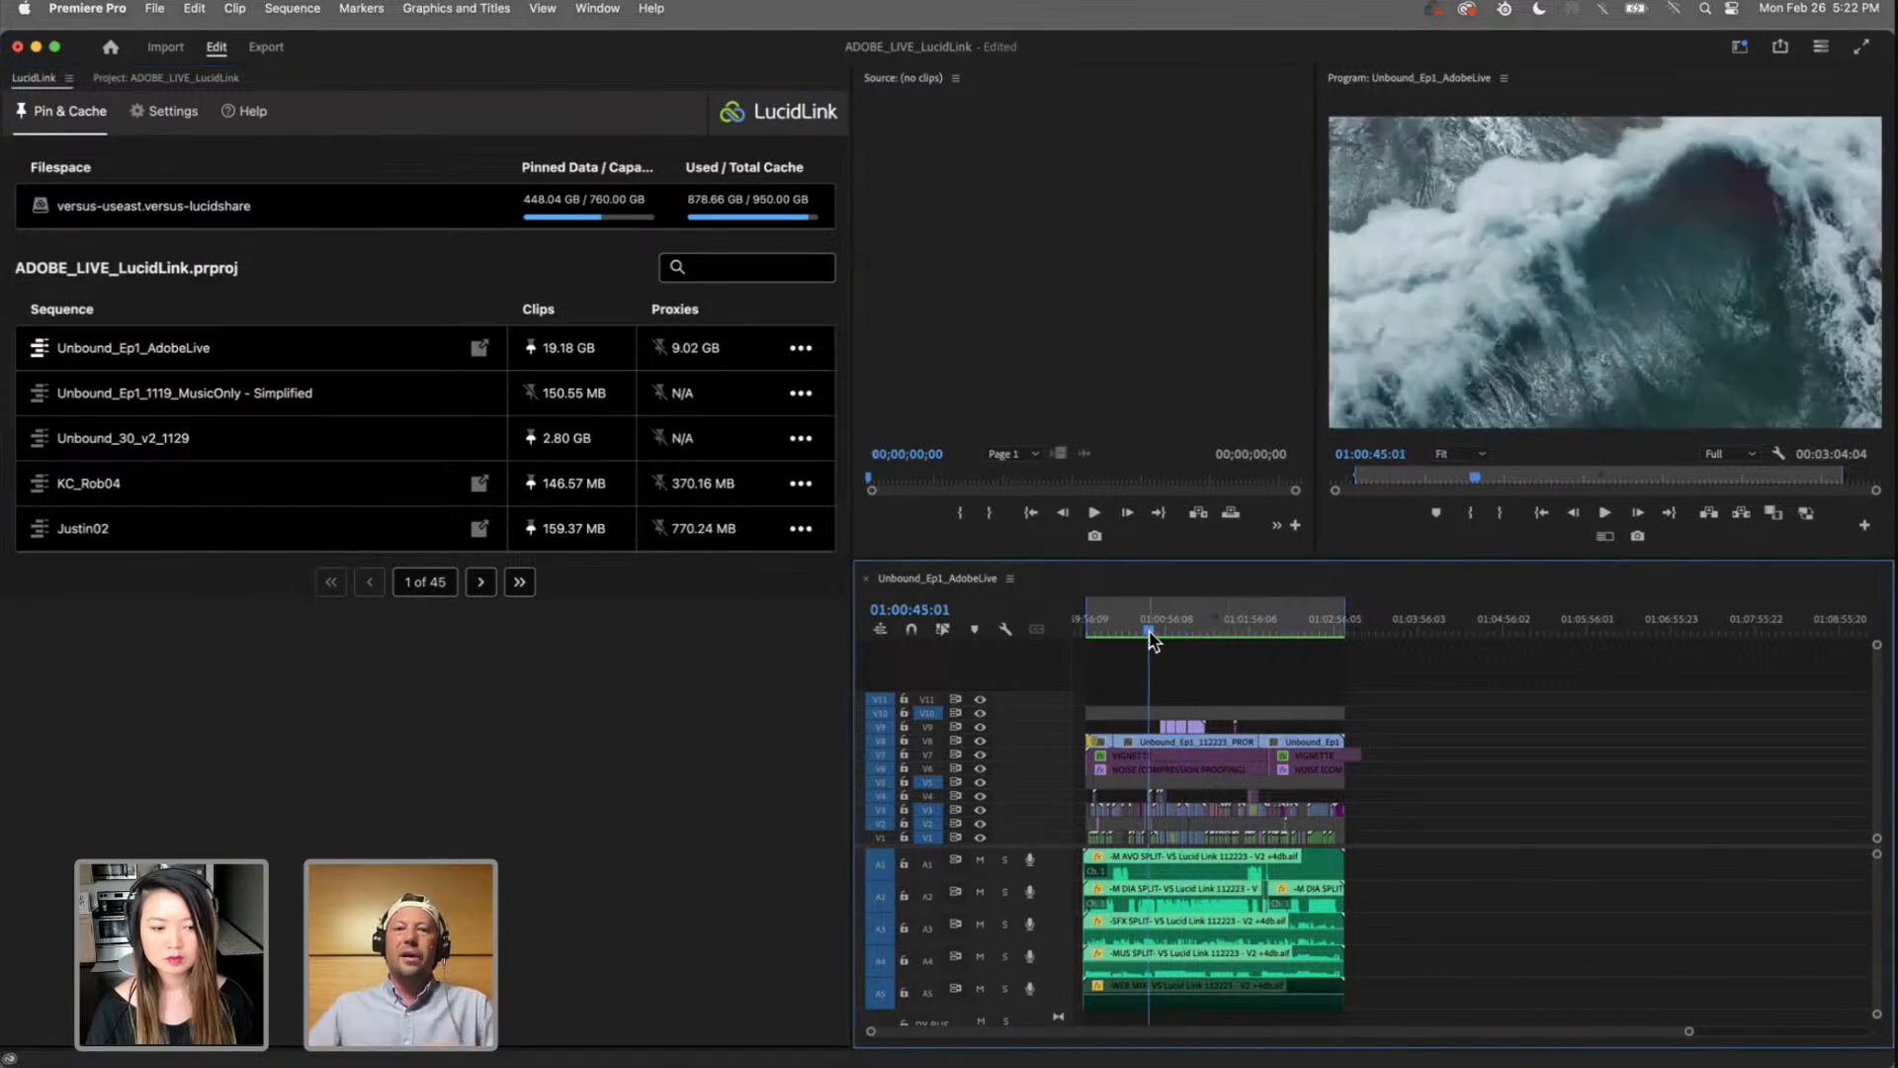
left_click(574, 361)
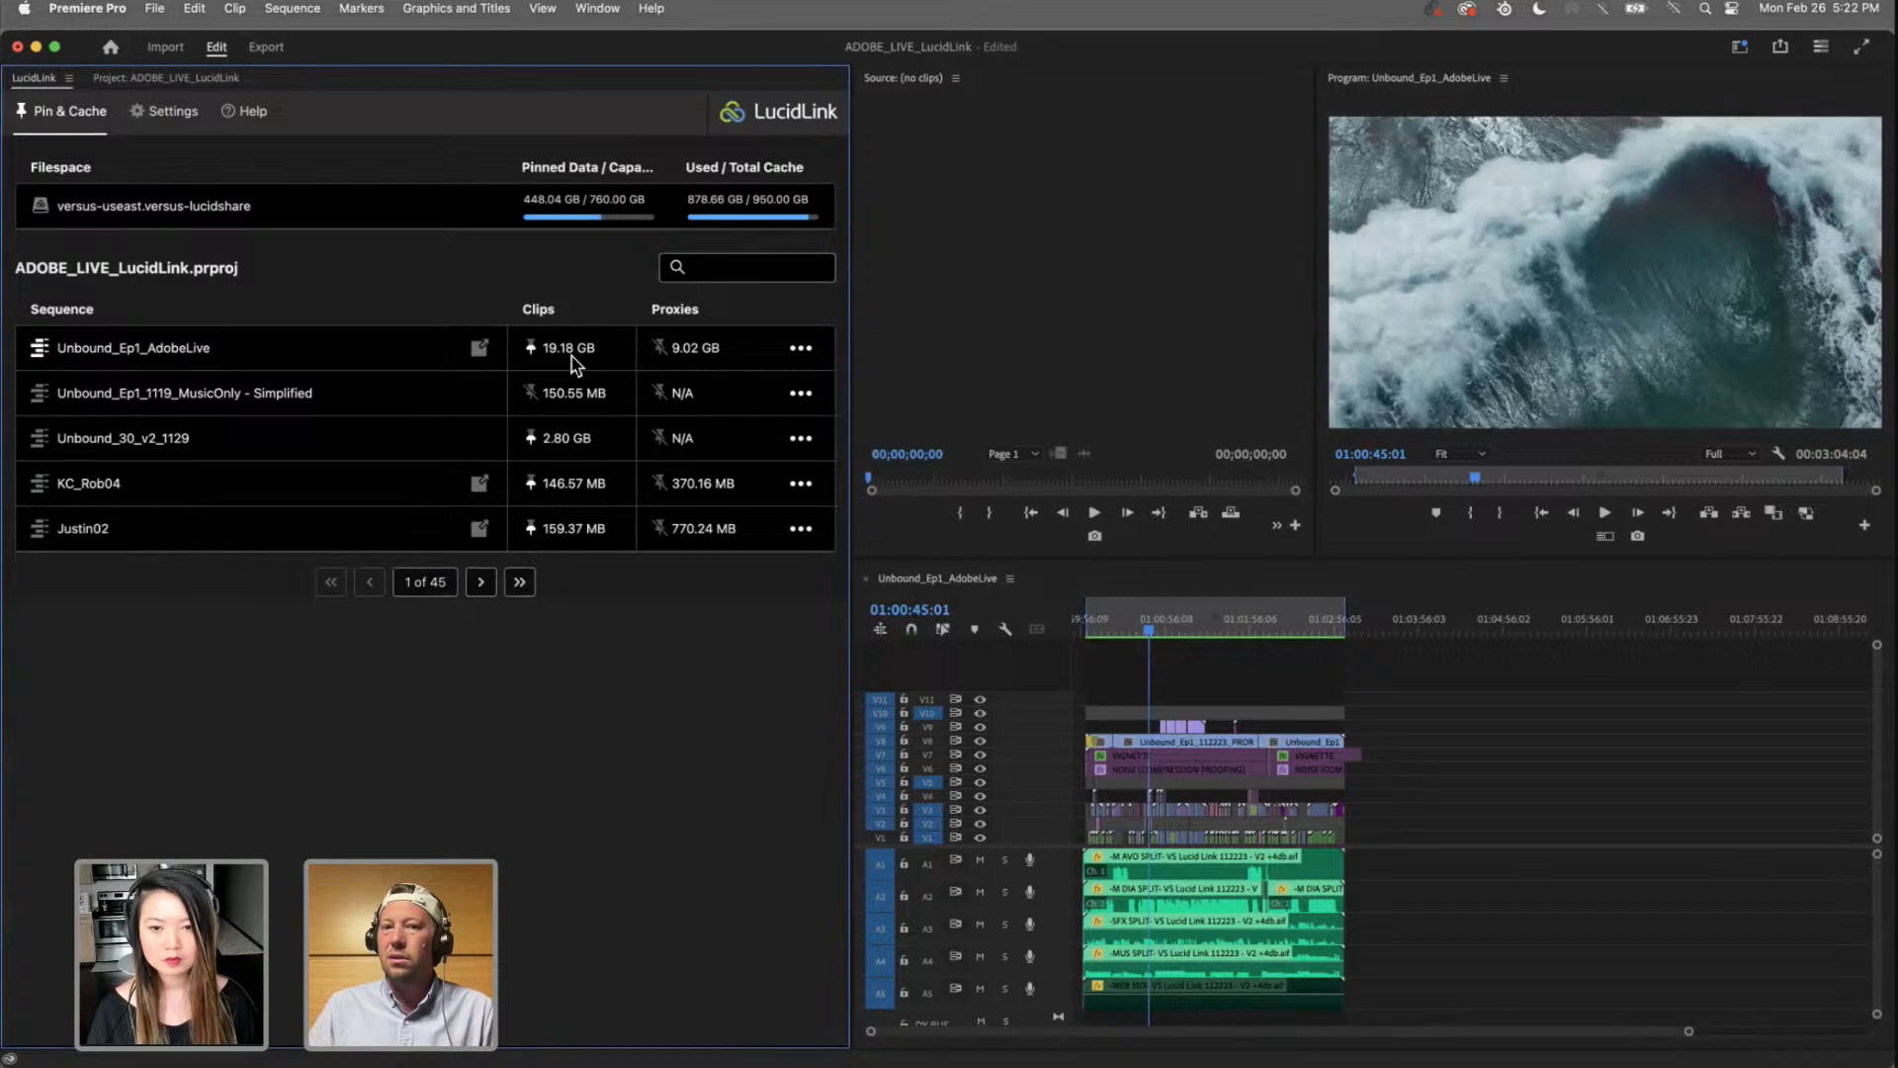
left_click_drag(1194, 633, 1056, 651)
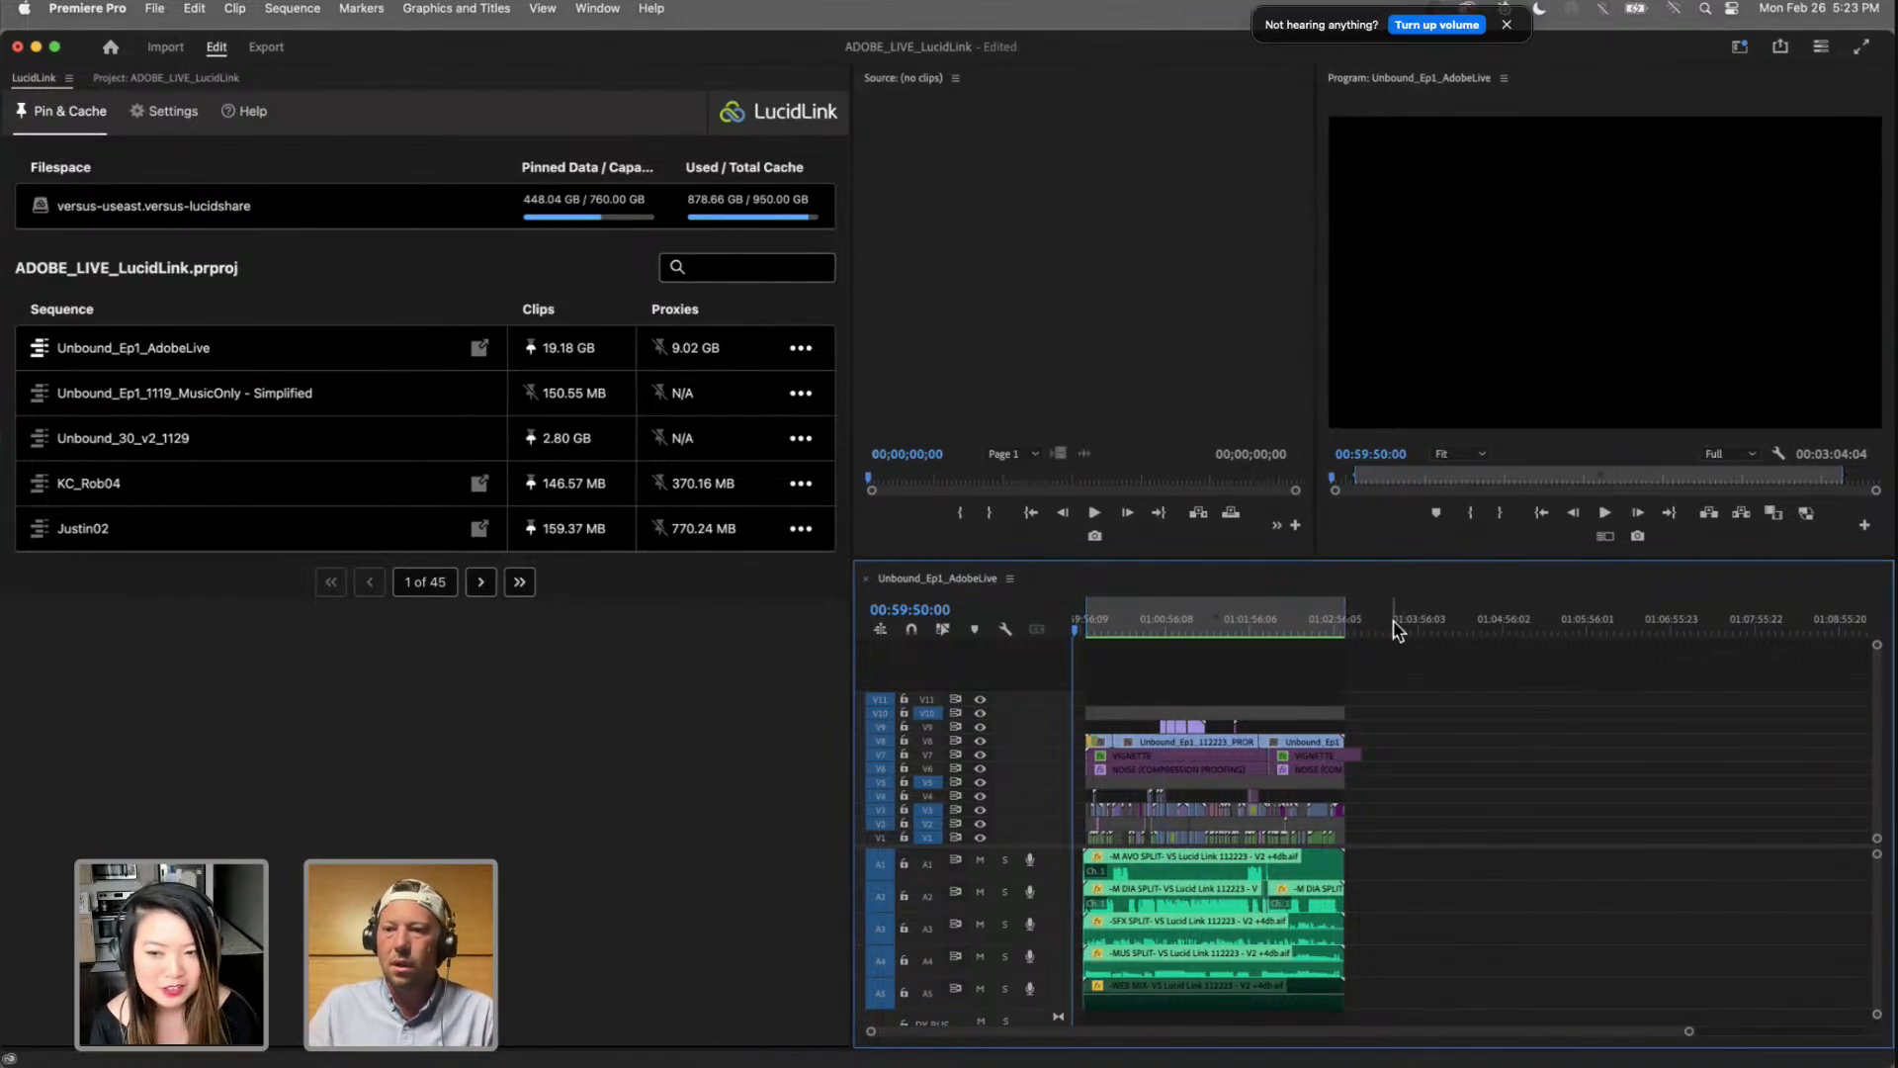
Step: Scrub from the VERSUS poster shot at about 01:00:09 to the two-person name title shot at about 01:00:33
left_click(1100, 628)
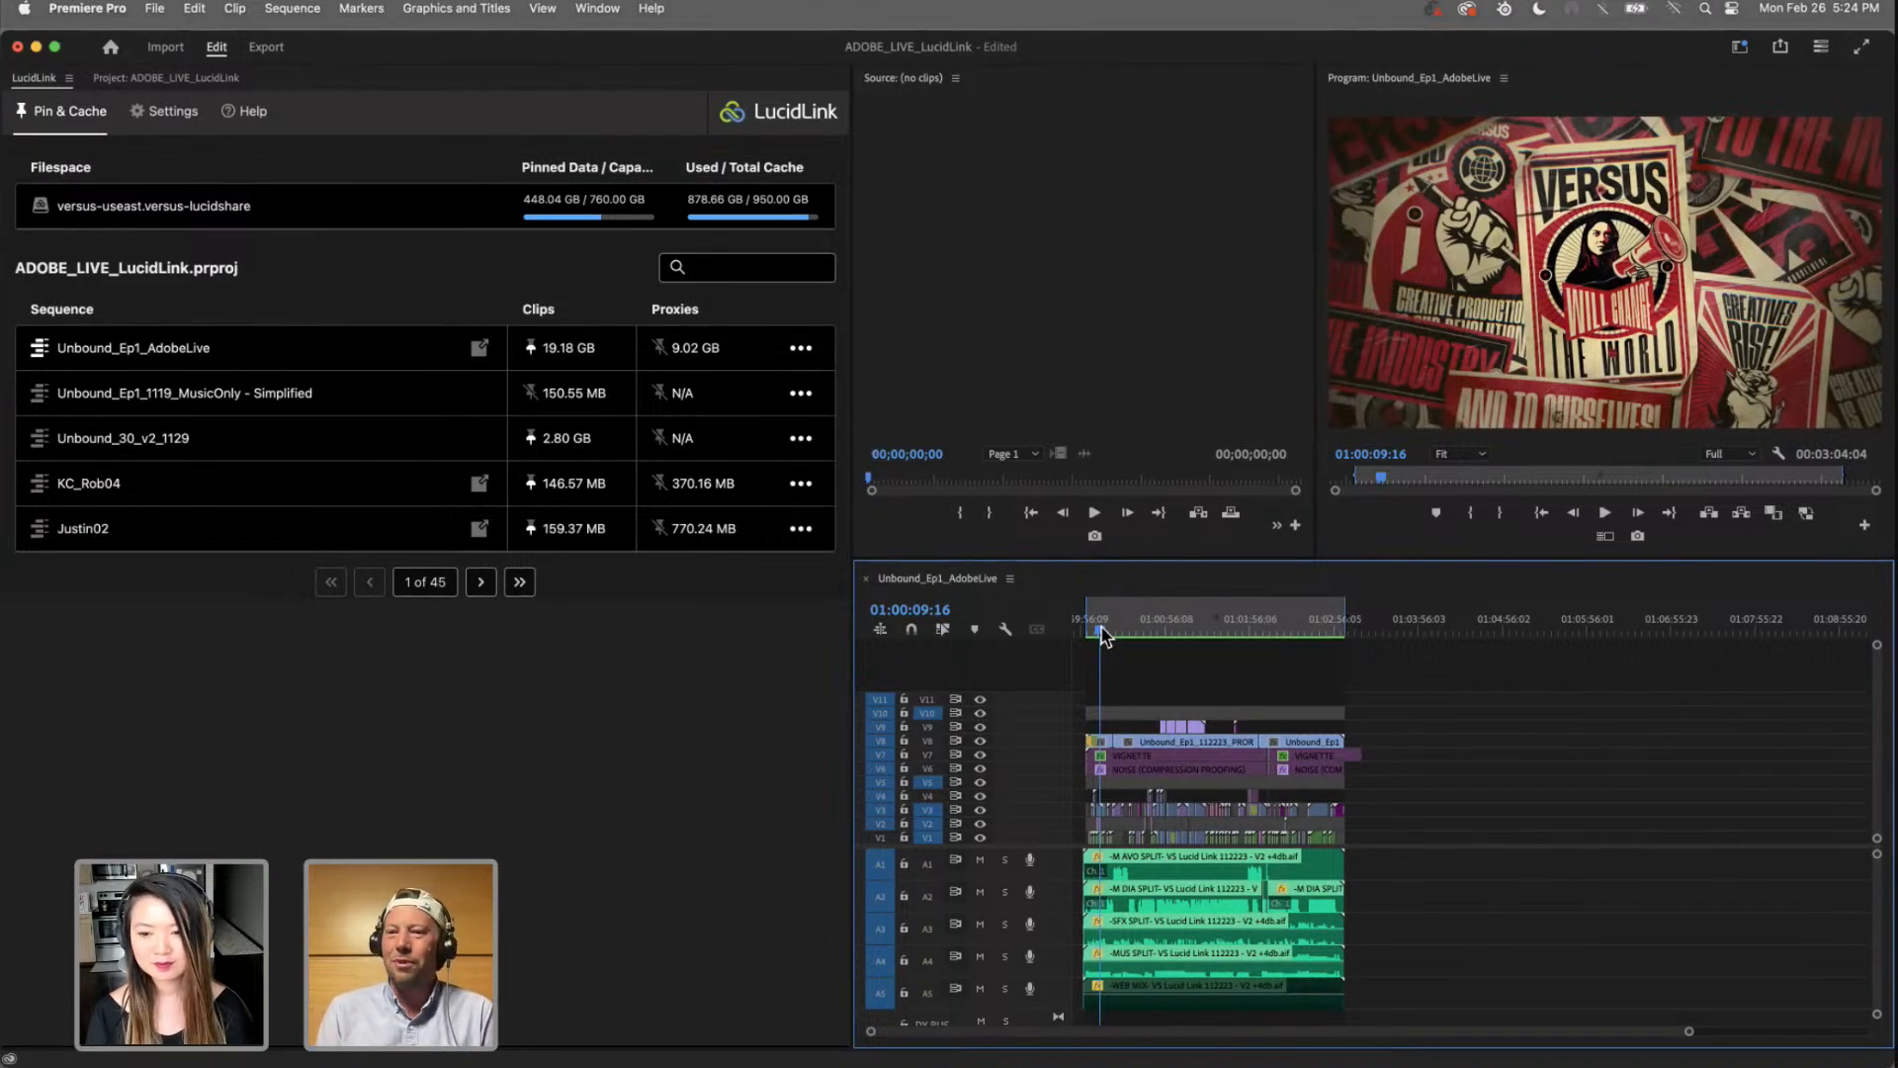
left_click_drag(1104, 636, 1132, 633)
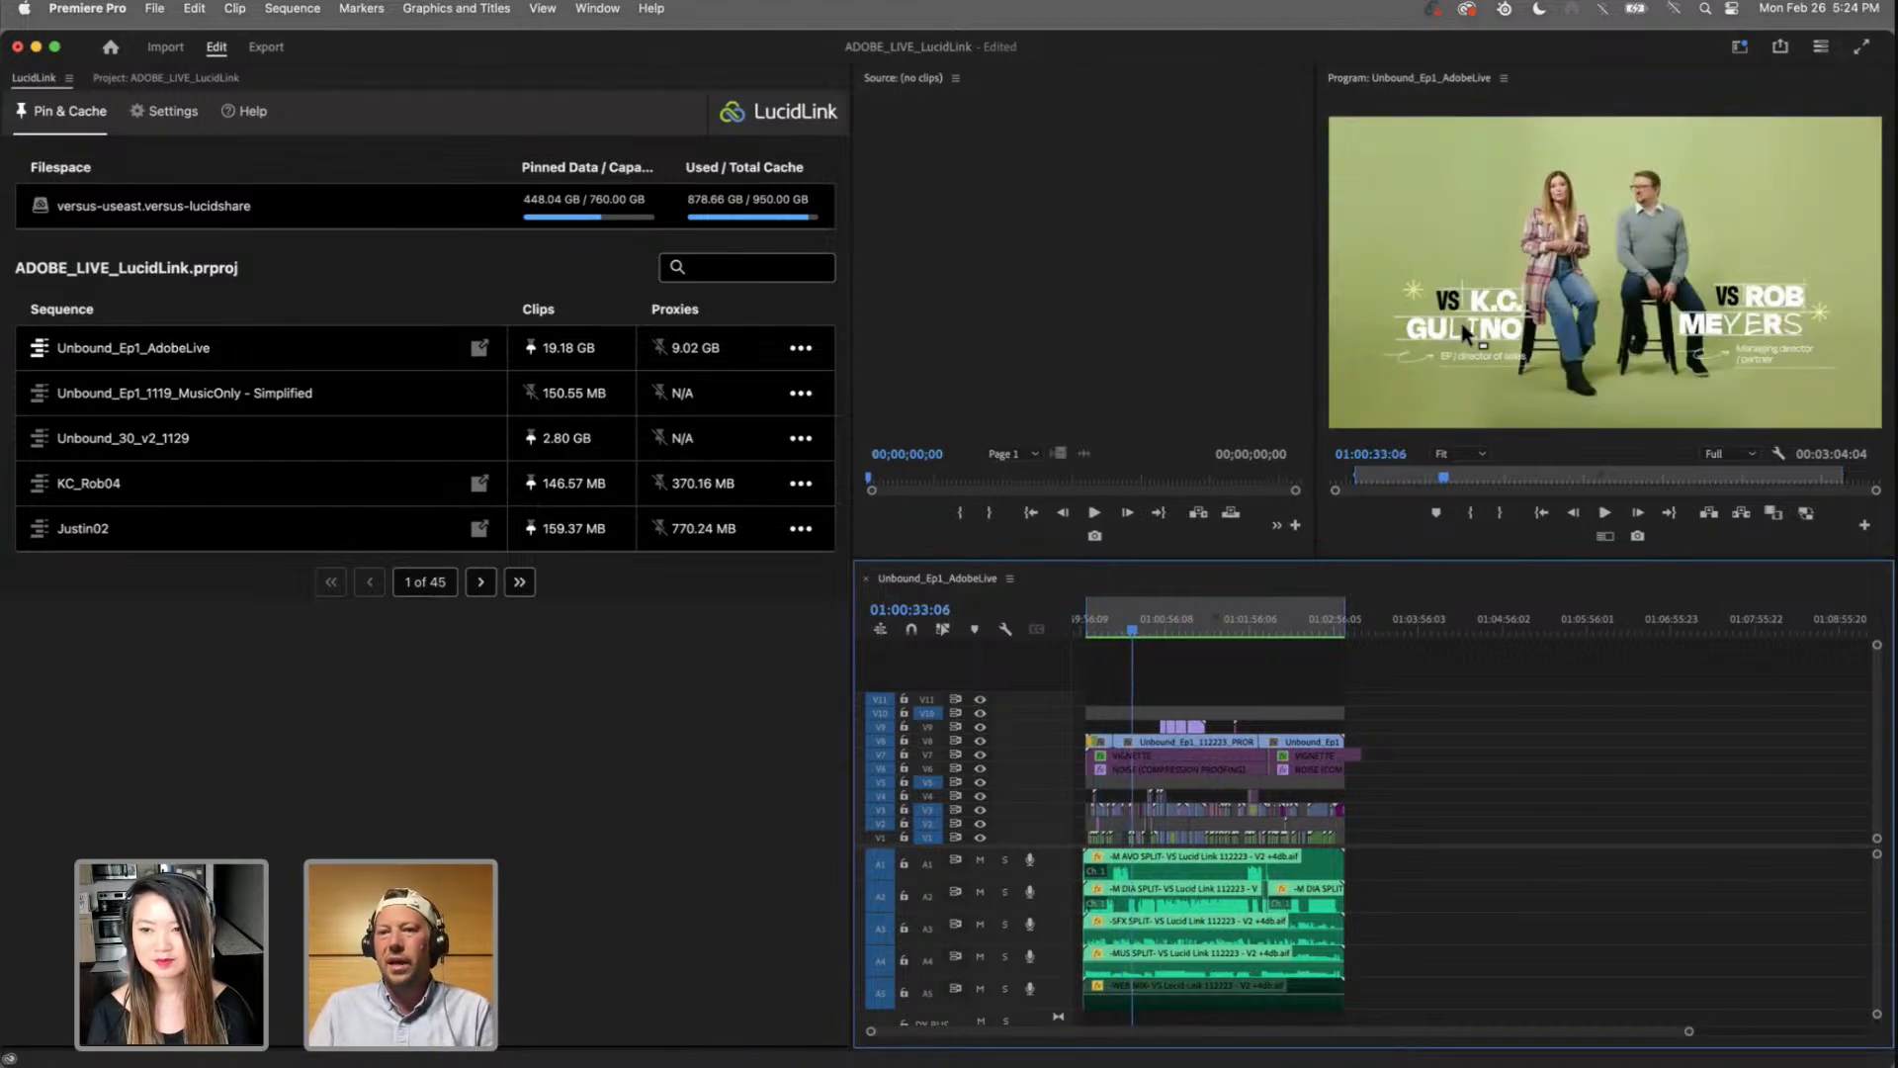
left_click(502, 944)
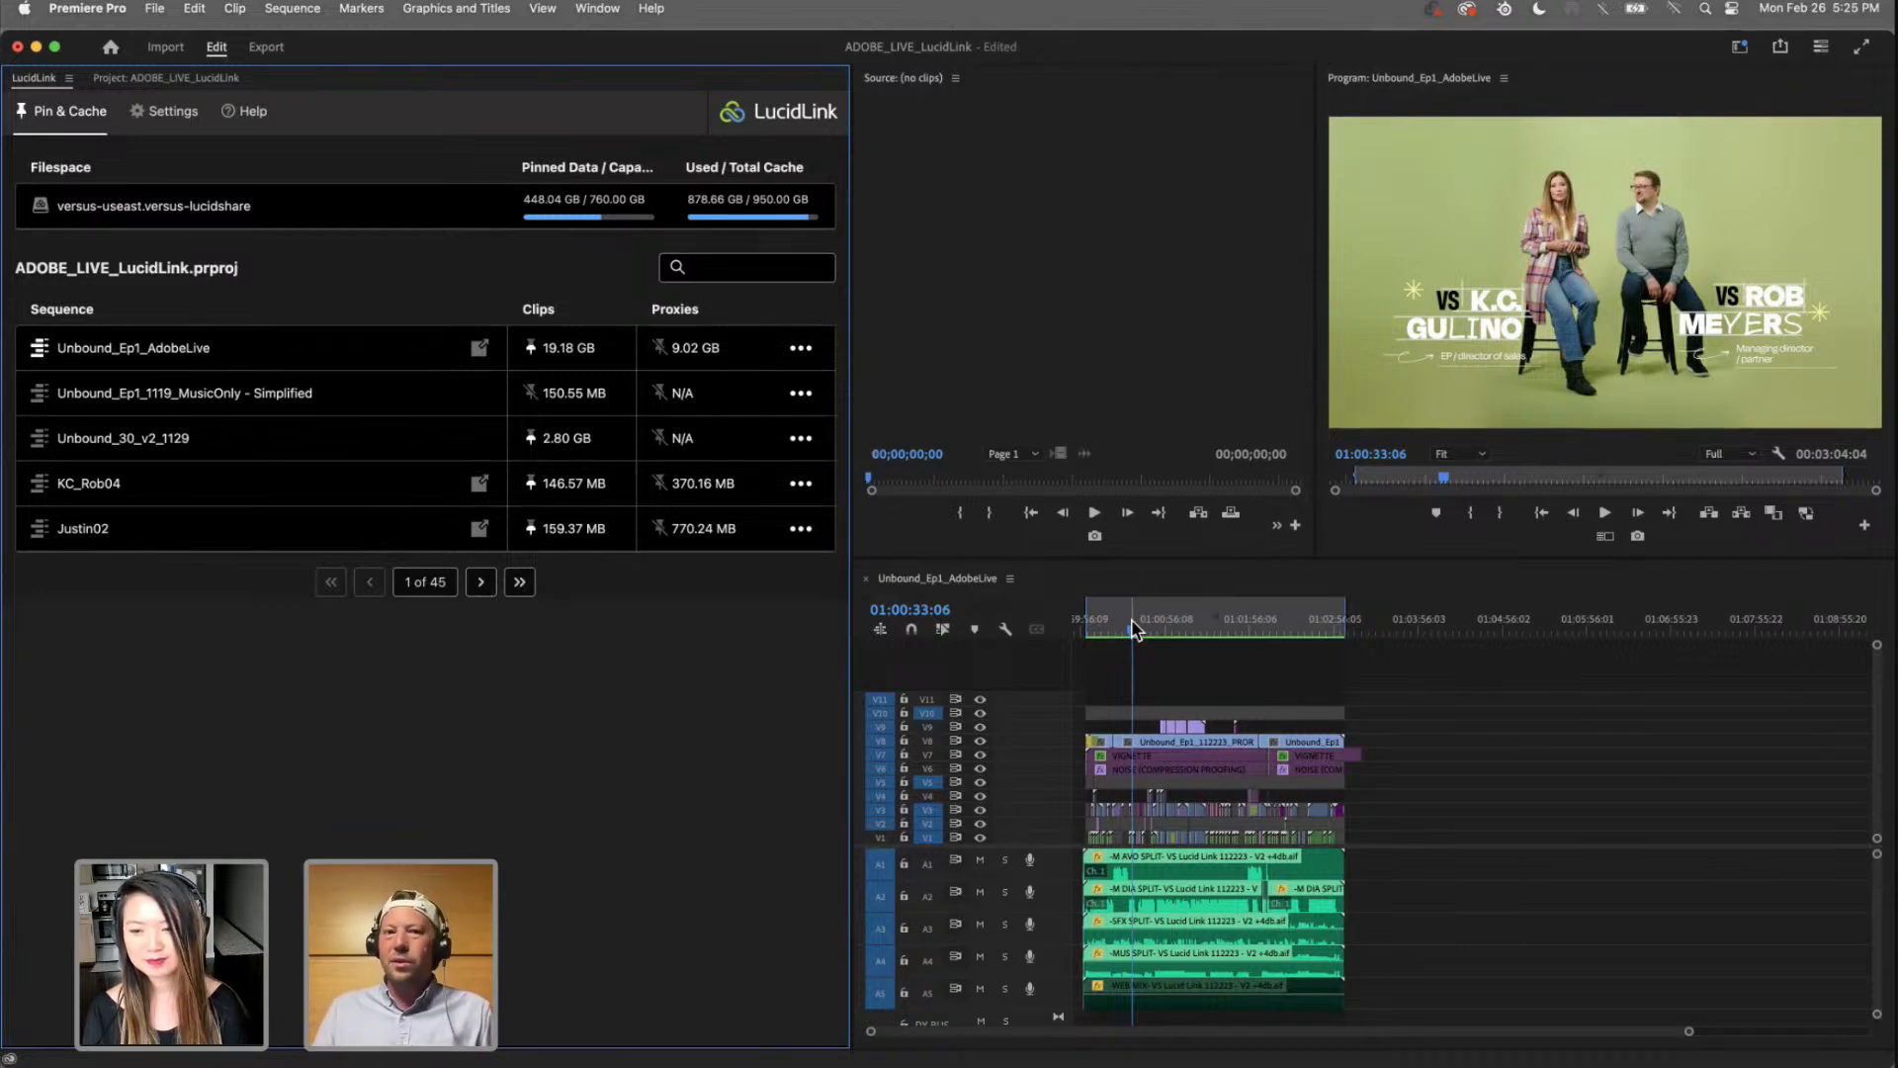
Step: Collapse the 02_UNBOUND and 04_GLOBAL_COLLABORATION bins in the project and expand the 05_DELIVERY bin
left_click(154, 77)
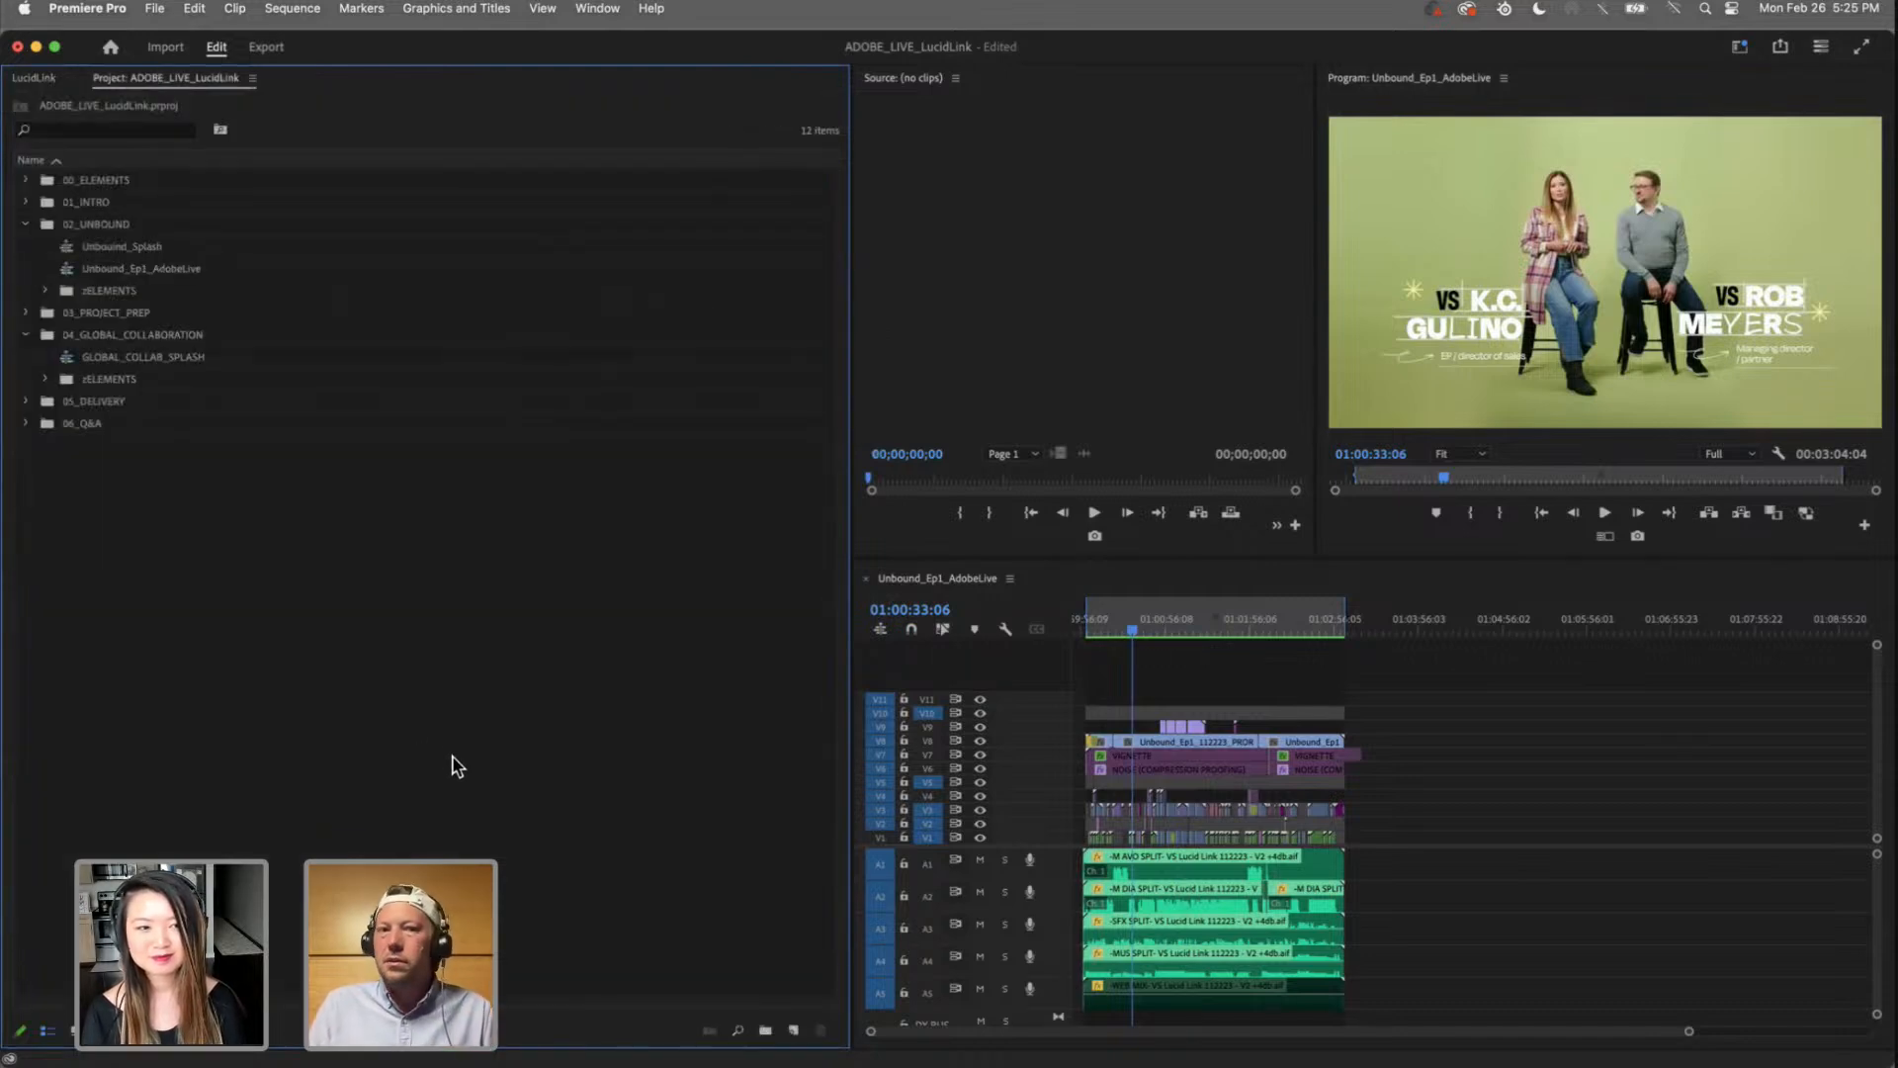
left_click(26, 224)
left_click(25, 269)
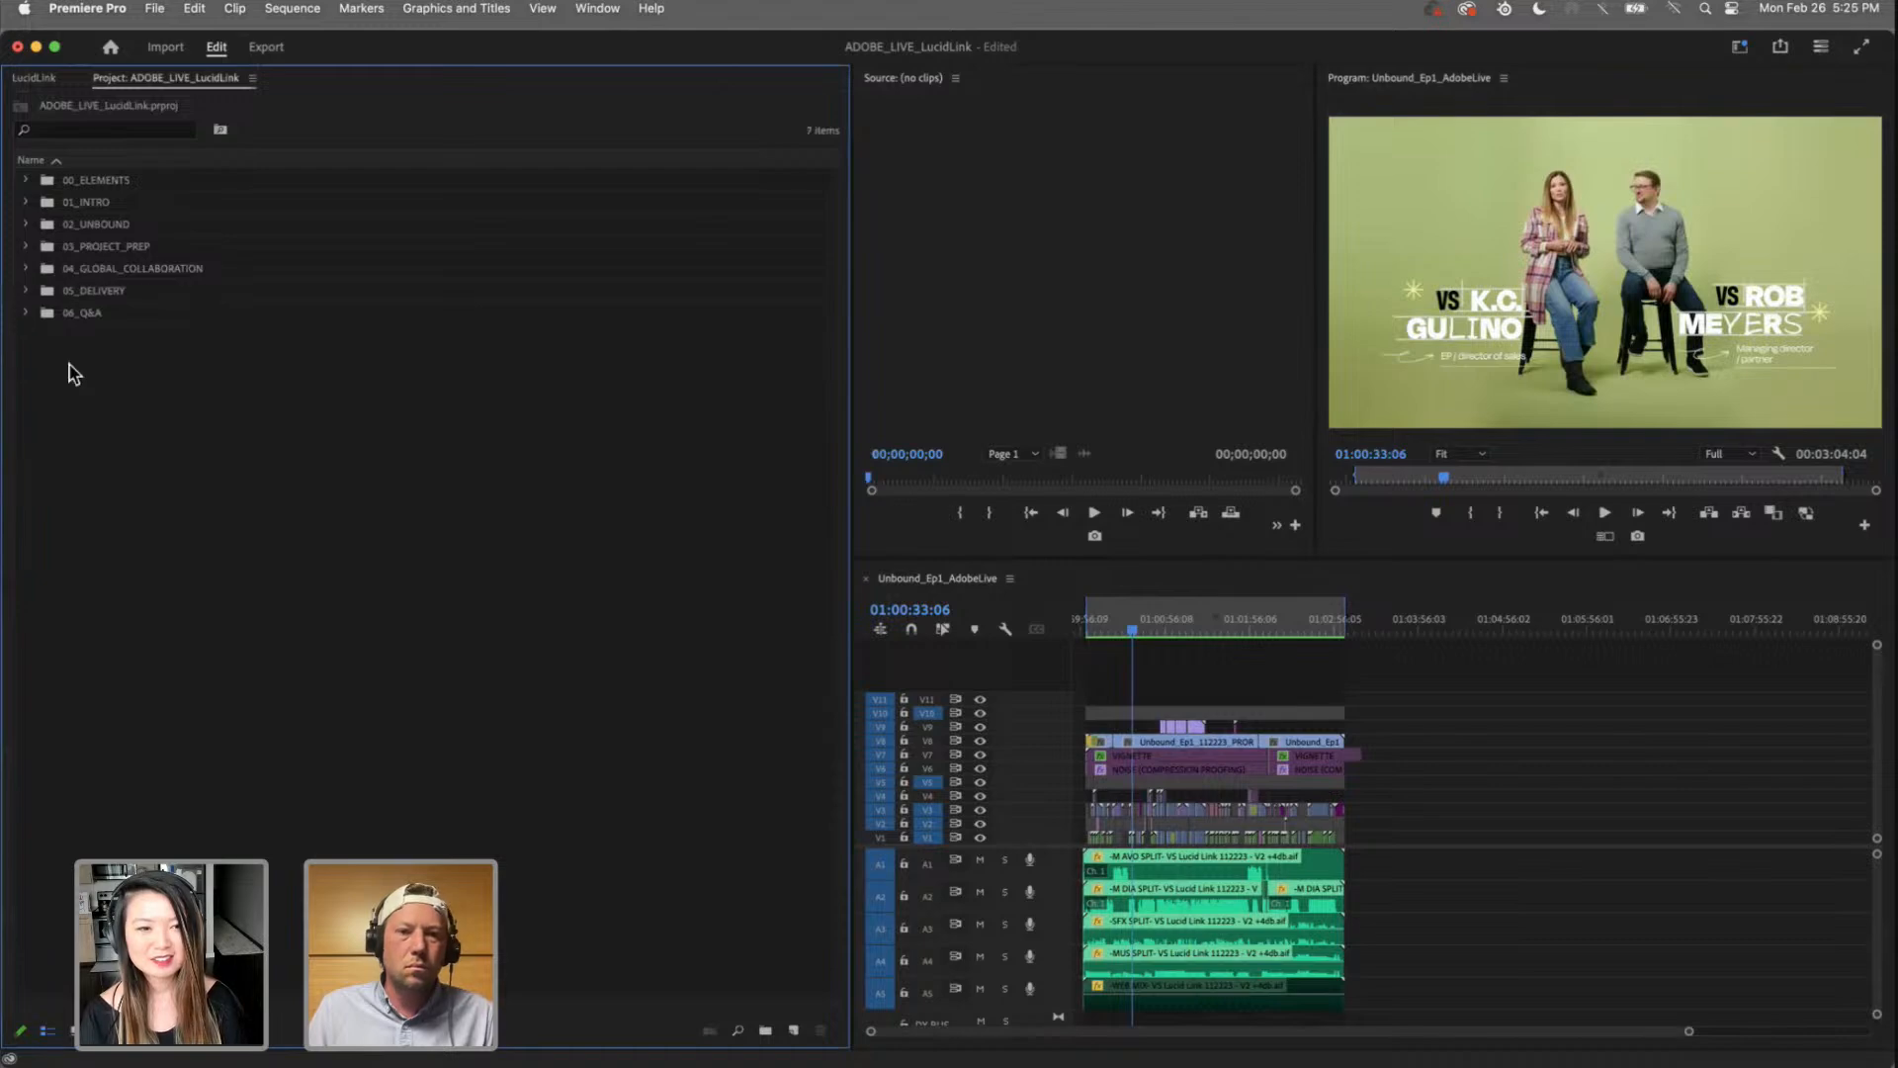
left_click(1142, 625)
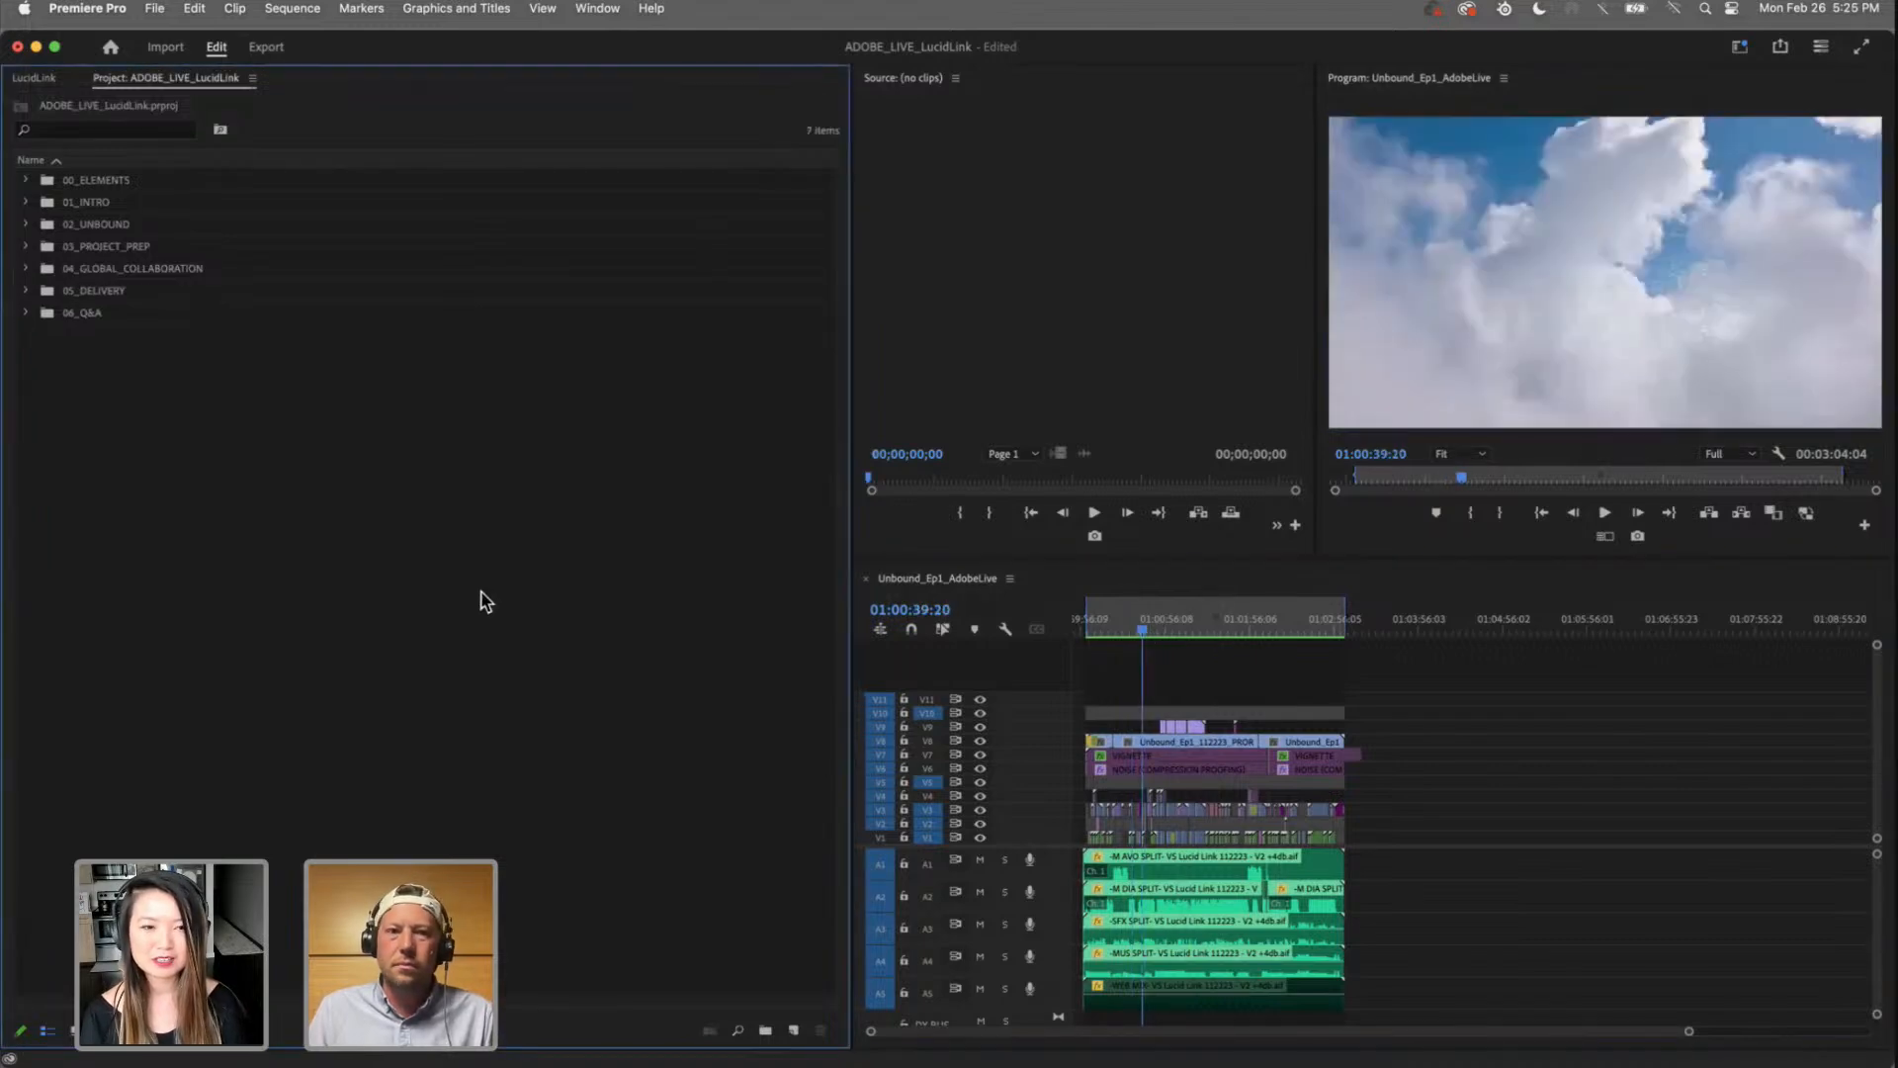
left_click(26, 291)
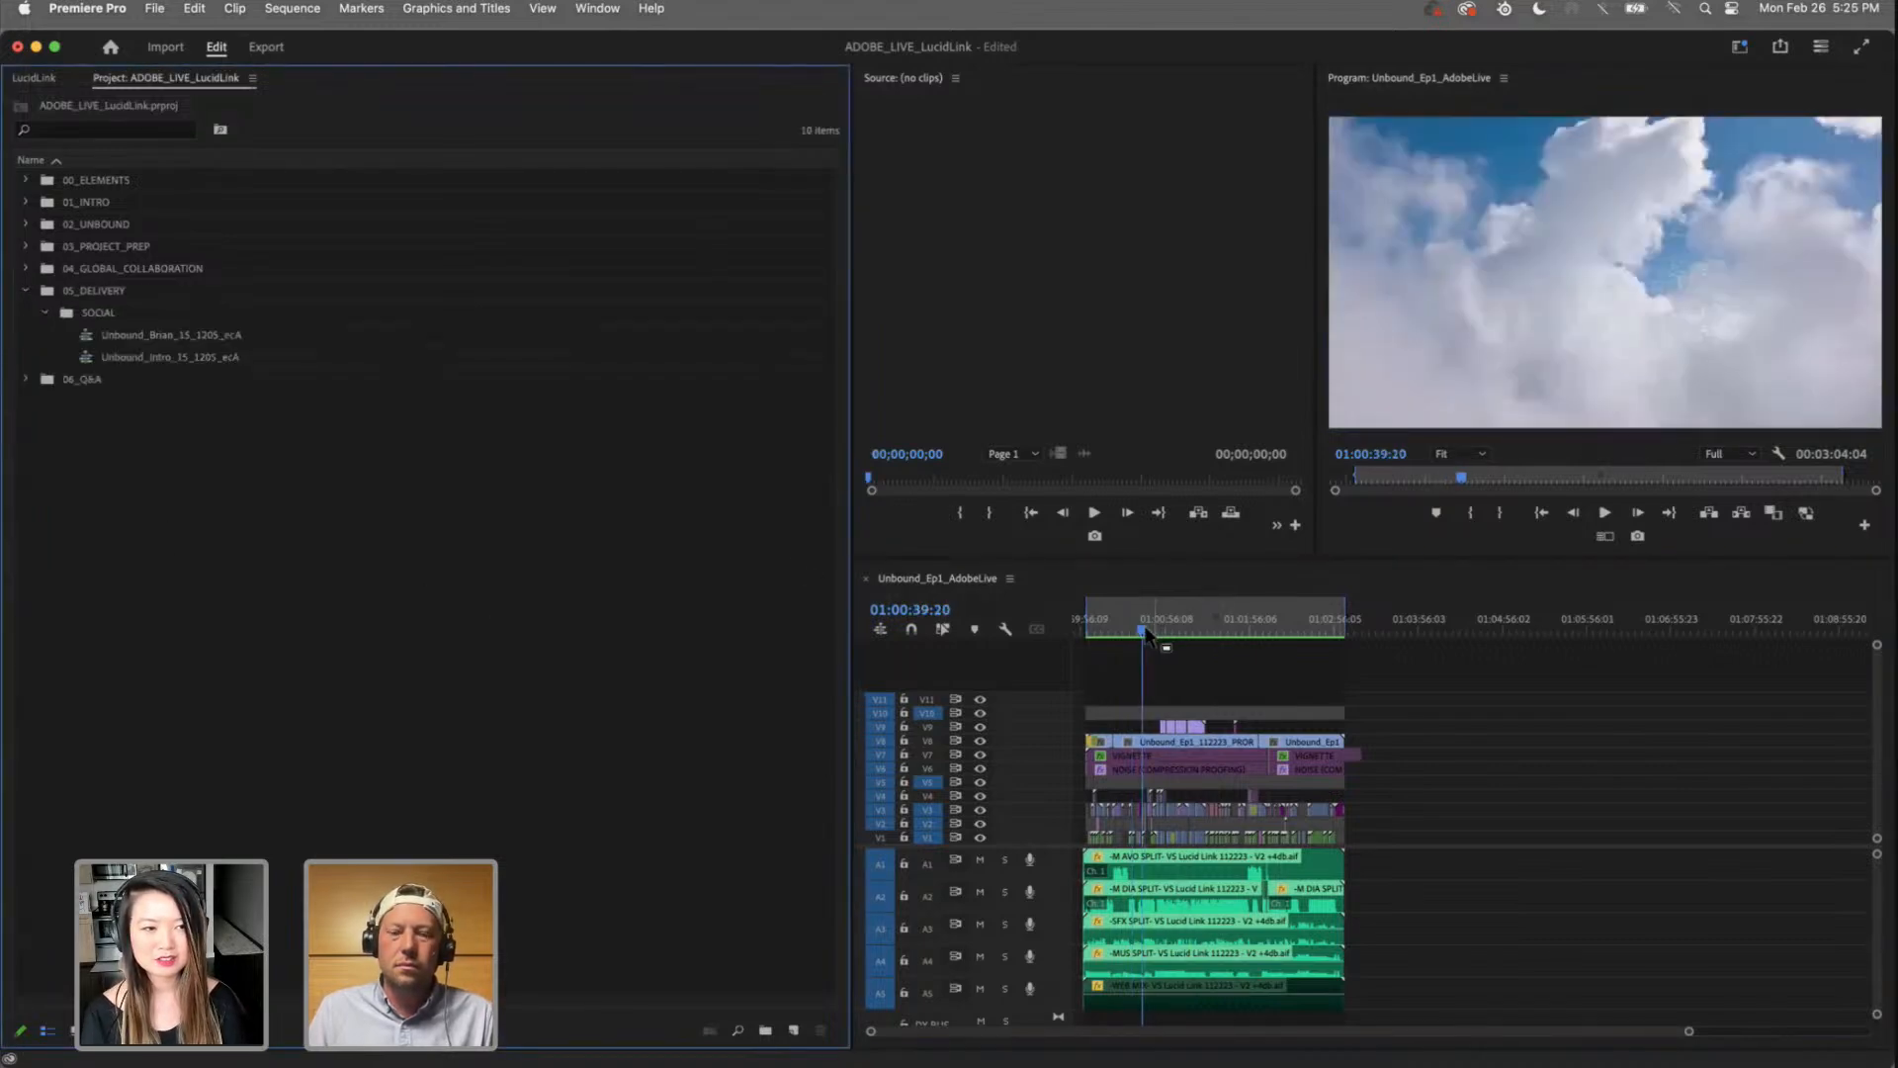
Step: Scrub the episode's opening, including the LucidLink logo shot, to the seated woman in the tan jacket at about 01:00:07
left_click_drag(1144, 631, 1092, 640)
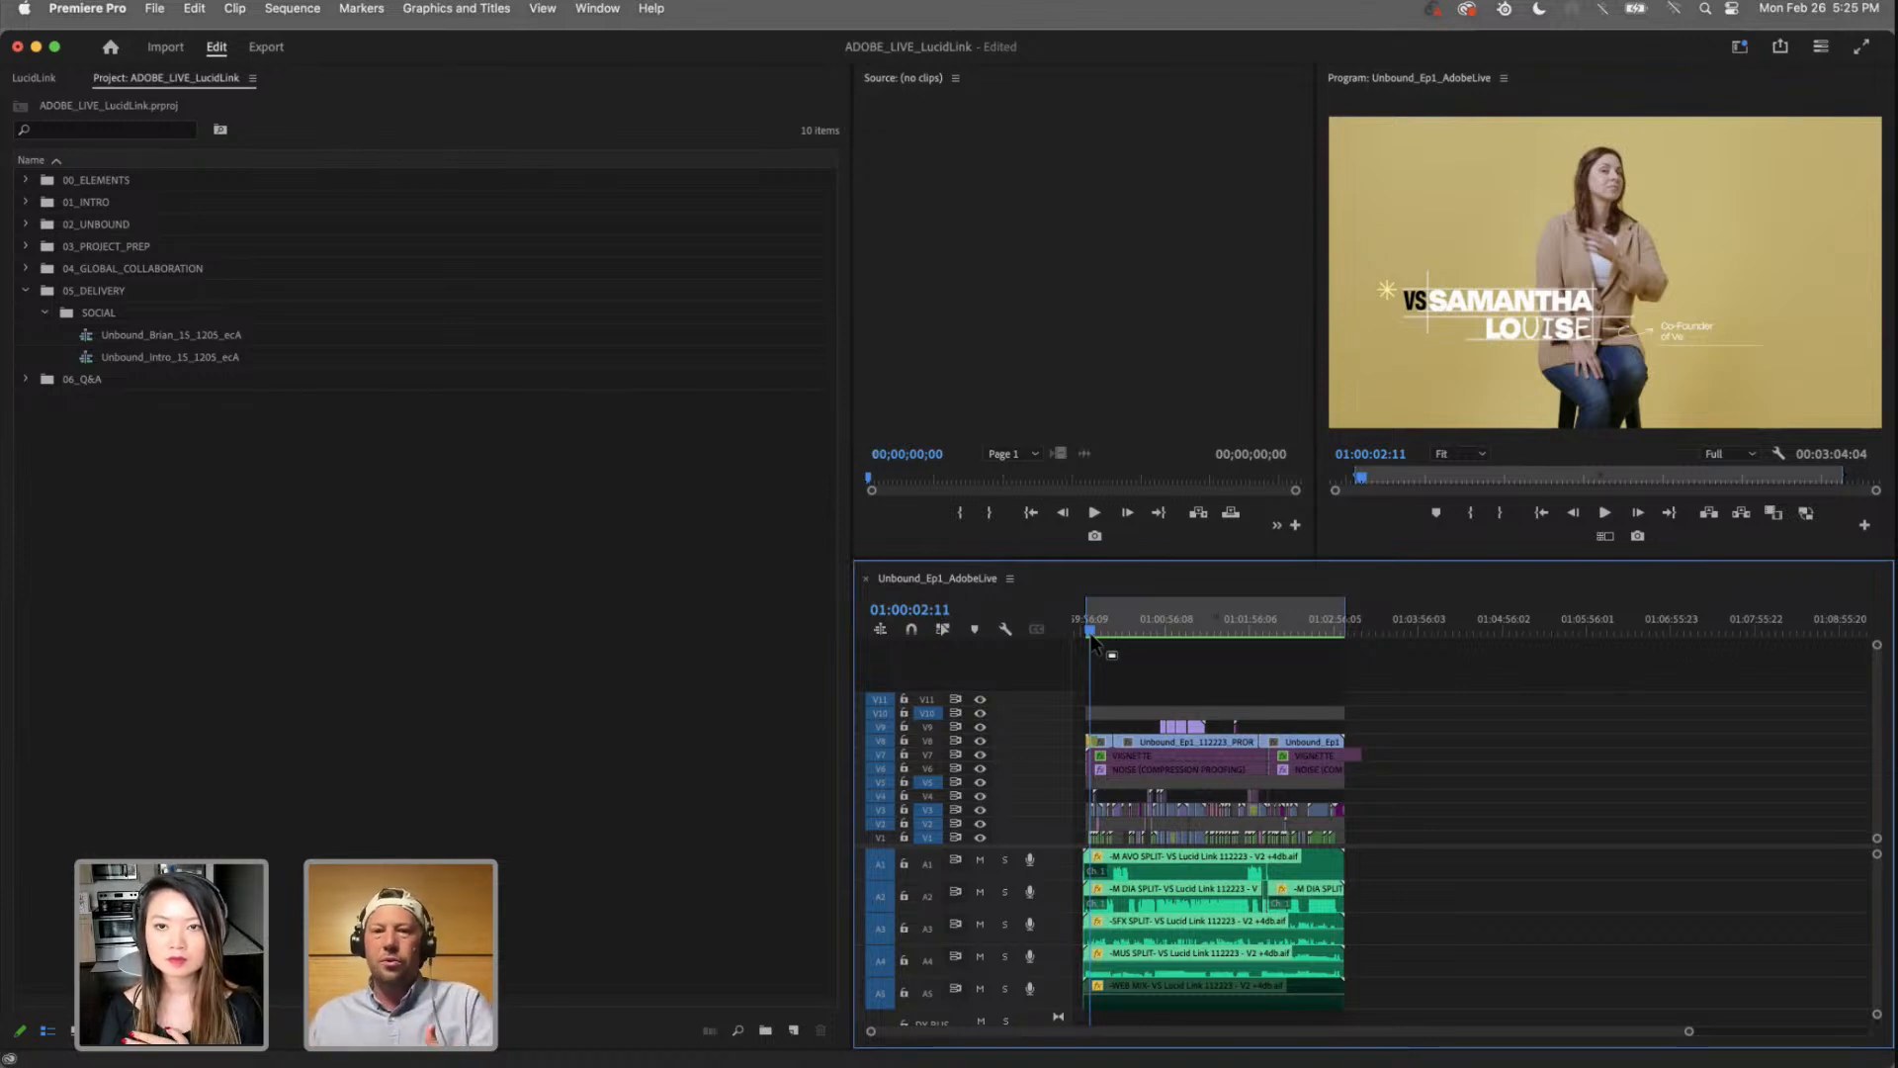
left_click(1117, 626)
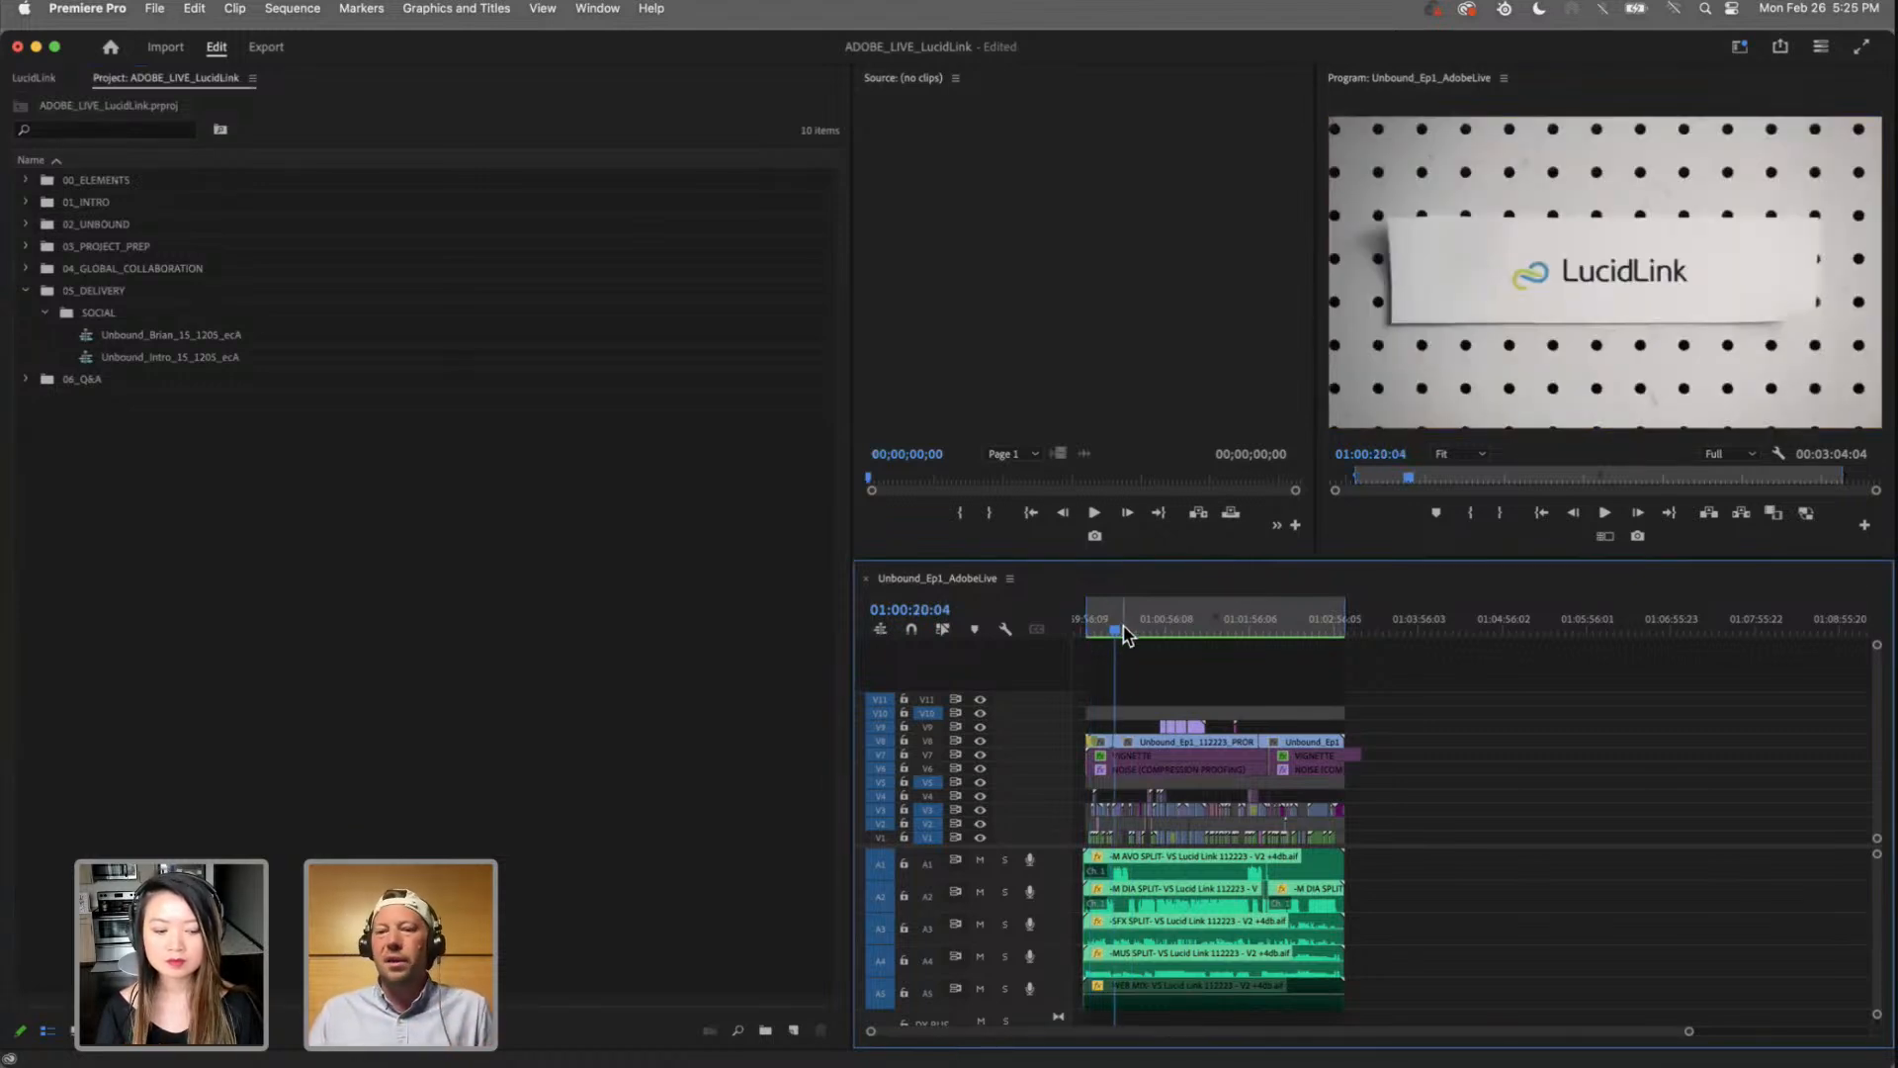
left_click_drag(1118, 626, 1098, 638)
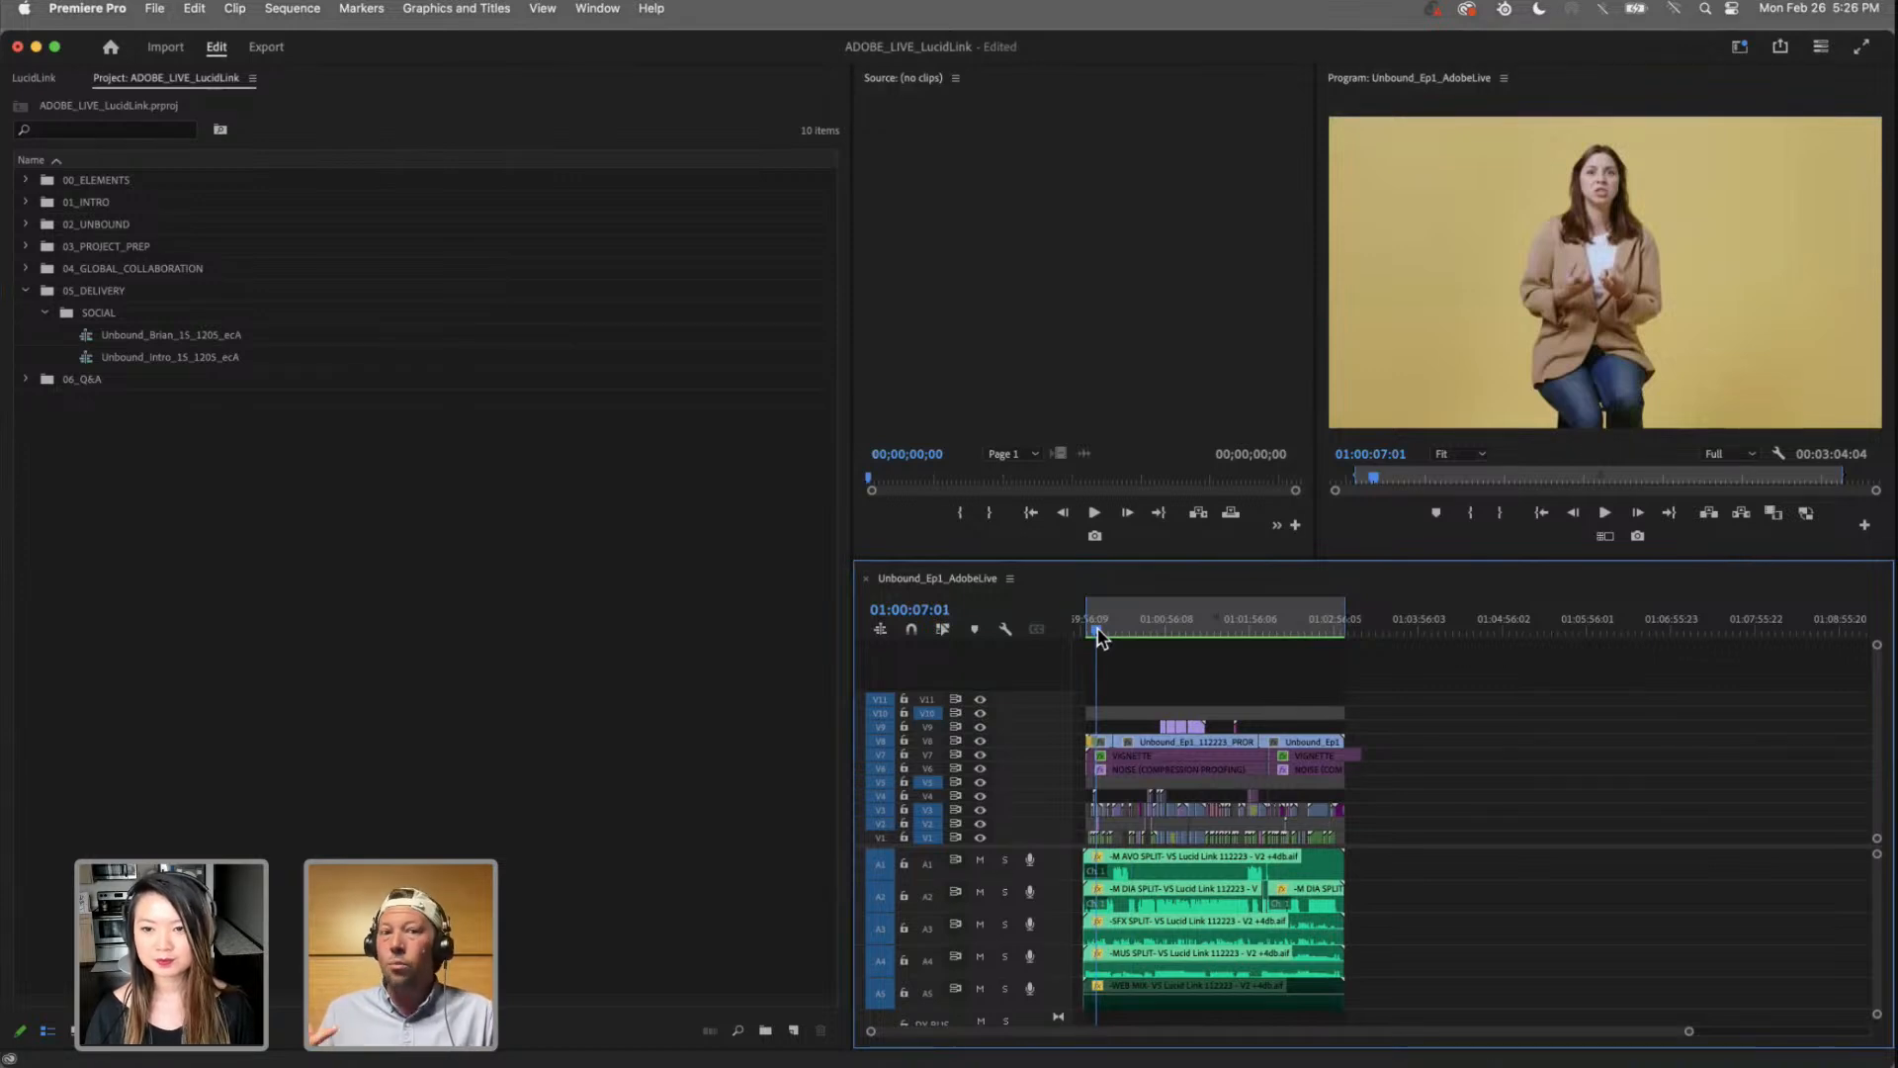
left_click(371, 662)
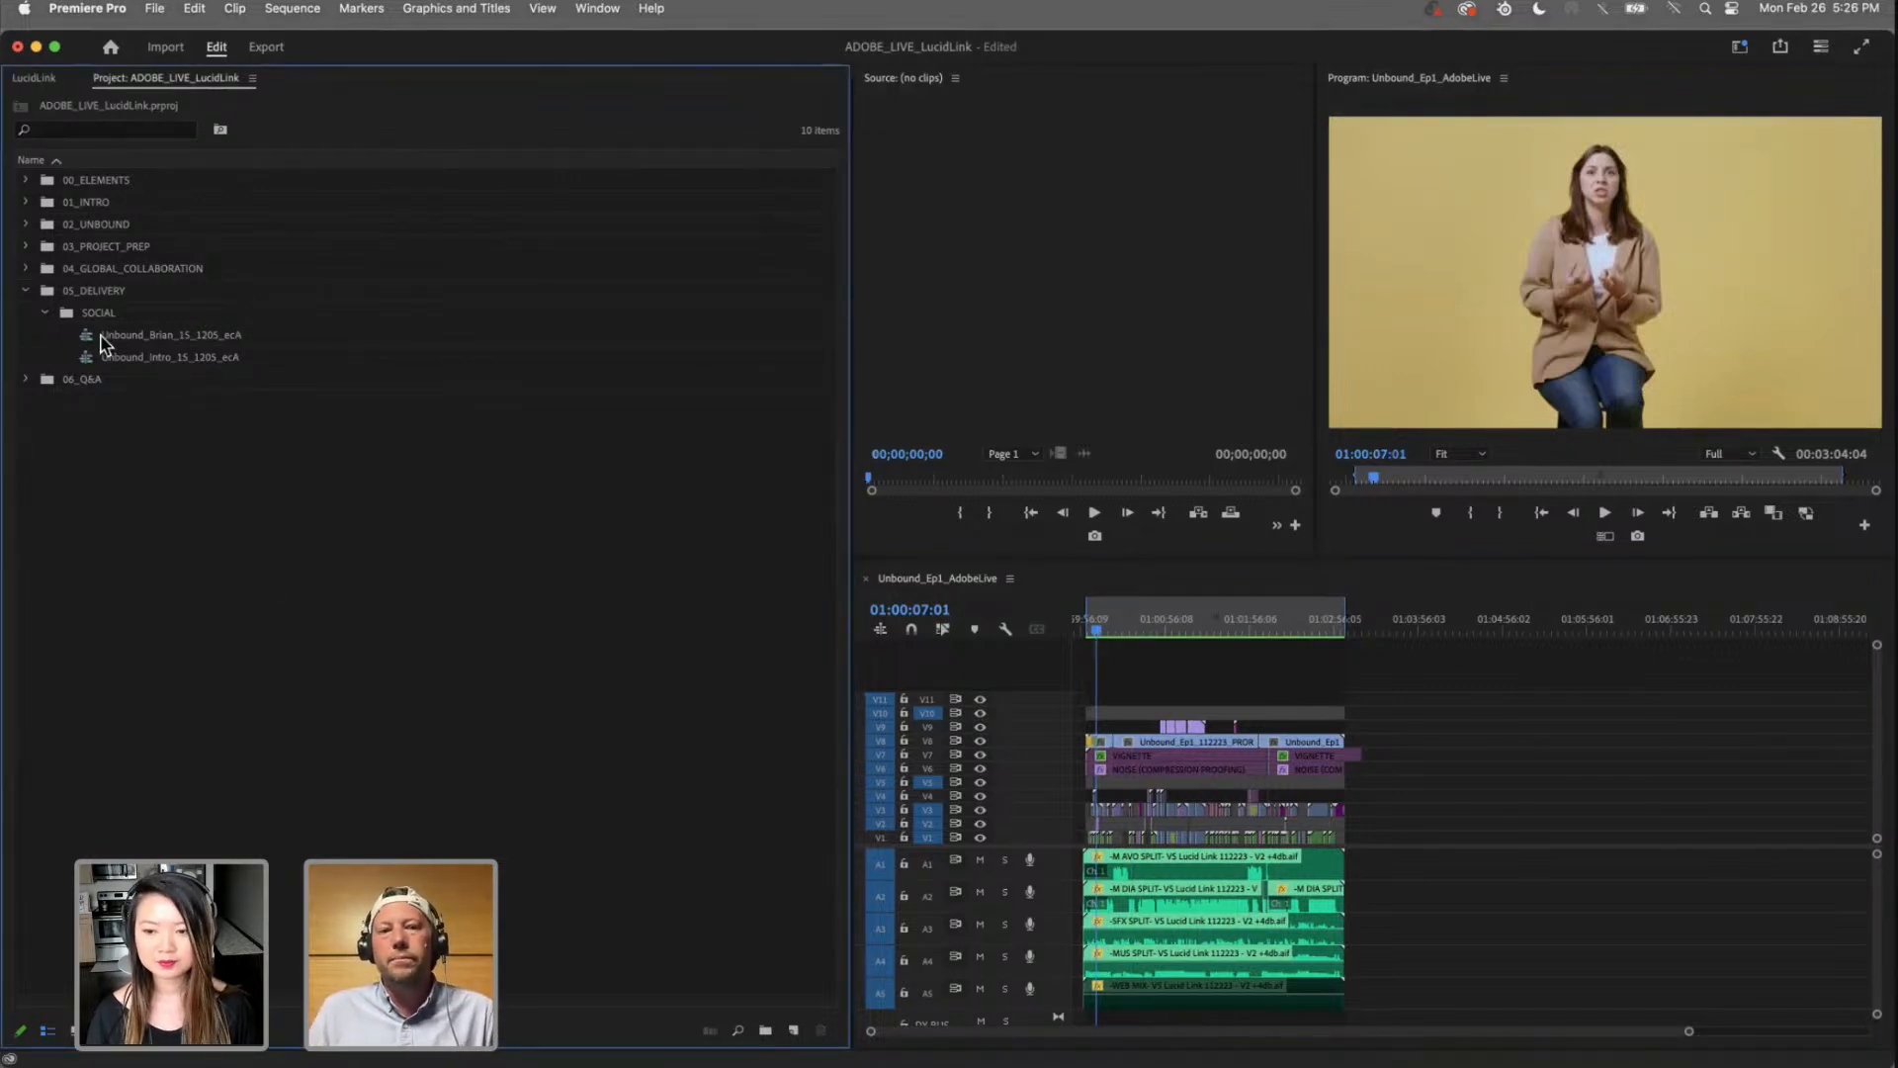
Step: Move the episode to the VERSUS poster shot at about 01:00:08 and review Unbound_Ep1_AdobeLive's LucidLink pinning options without choosing one
left_click(40, 81)
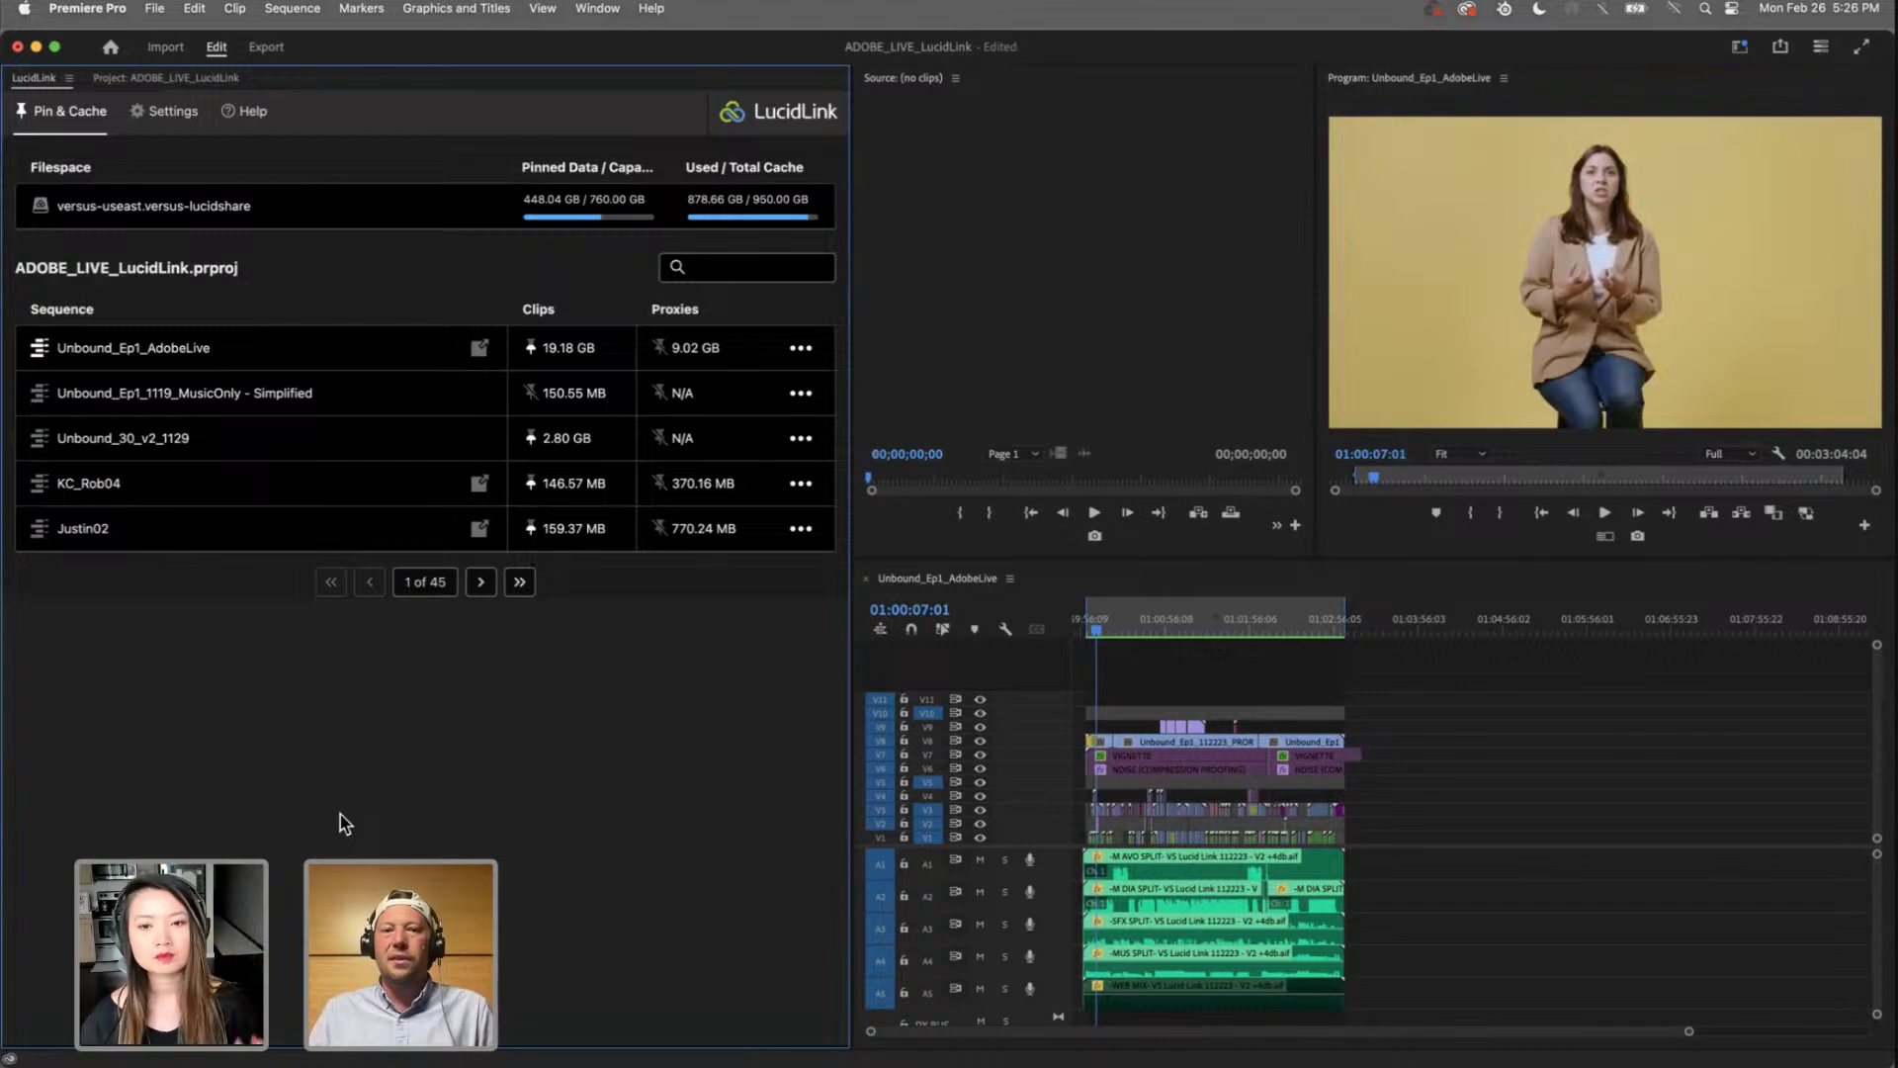
left_click(1145, 623)
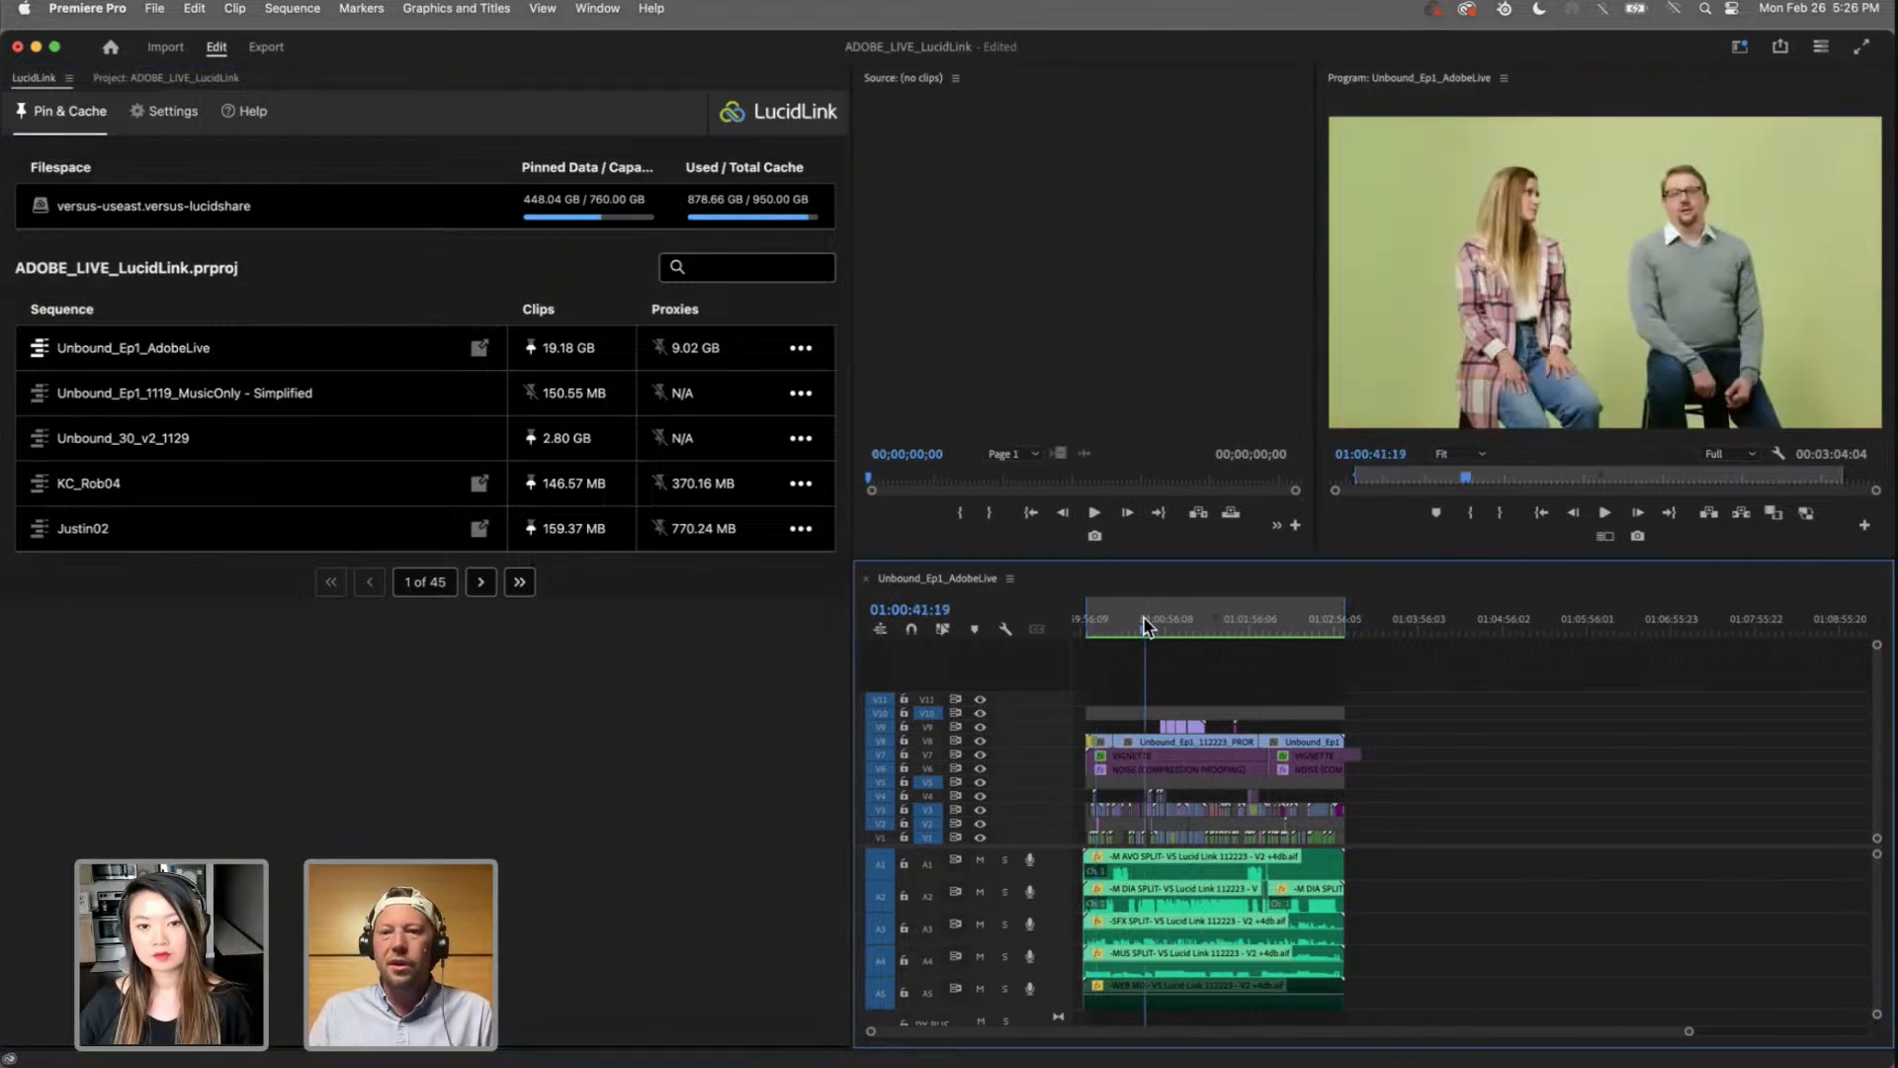
left_click(1096, 623)
left_click(801, 348)
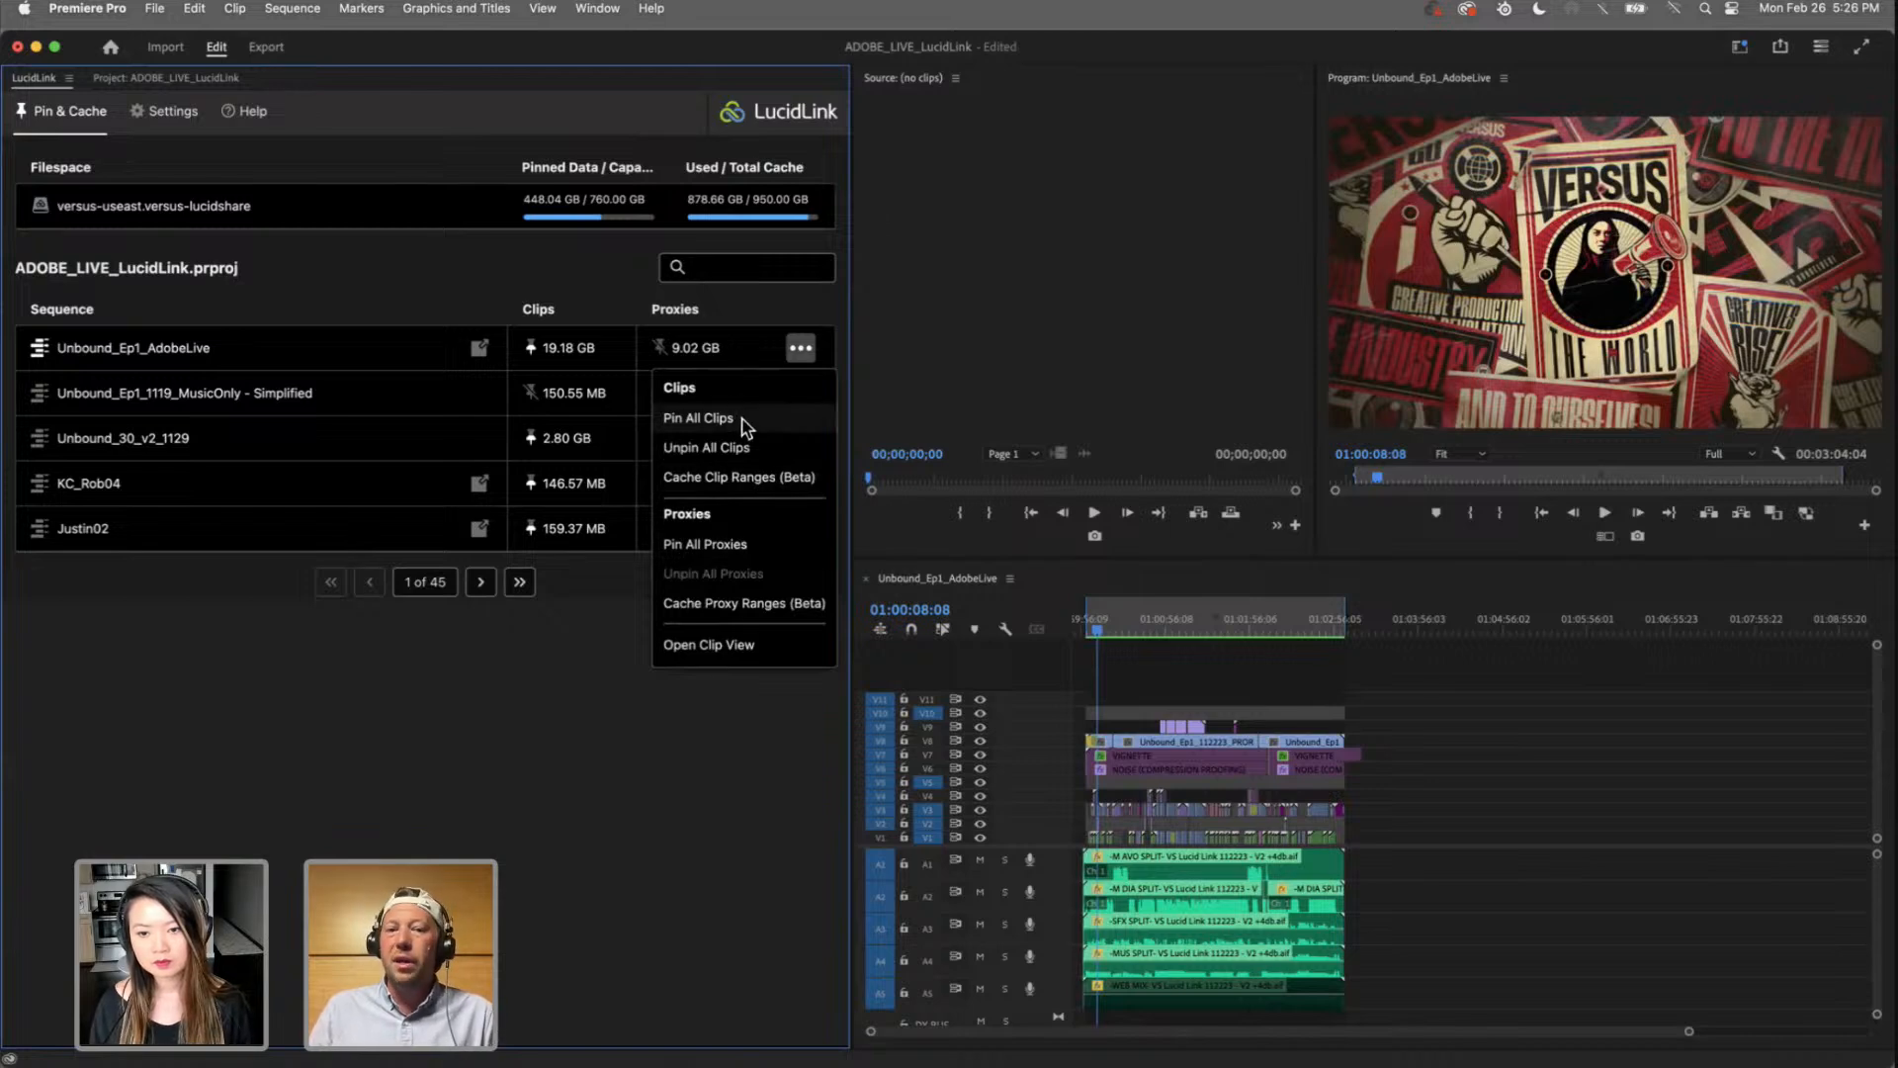
left_click(425, 794)
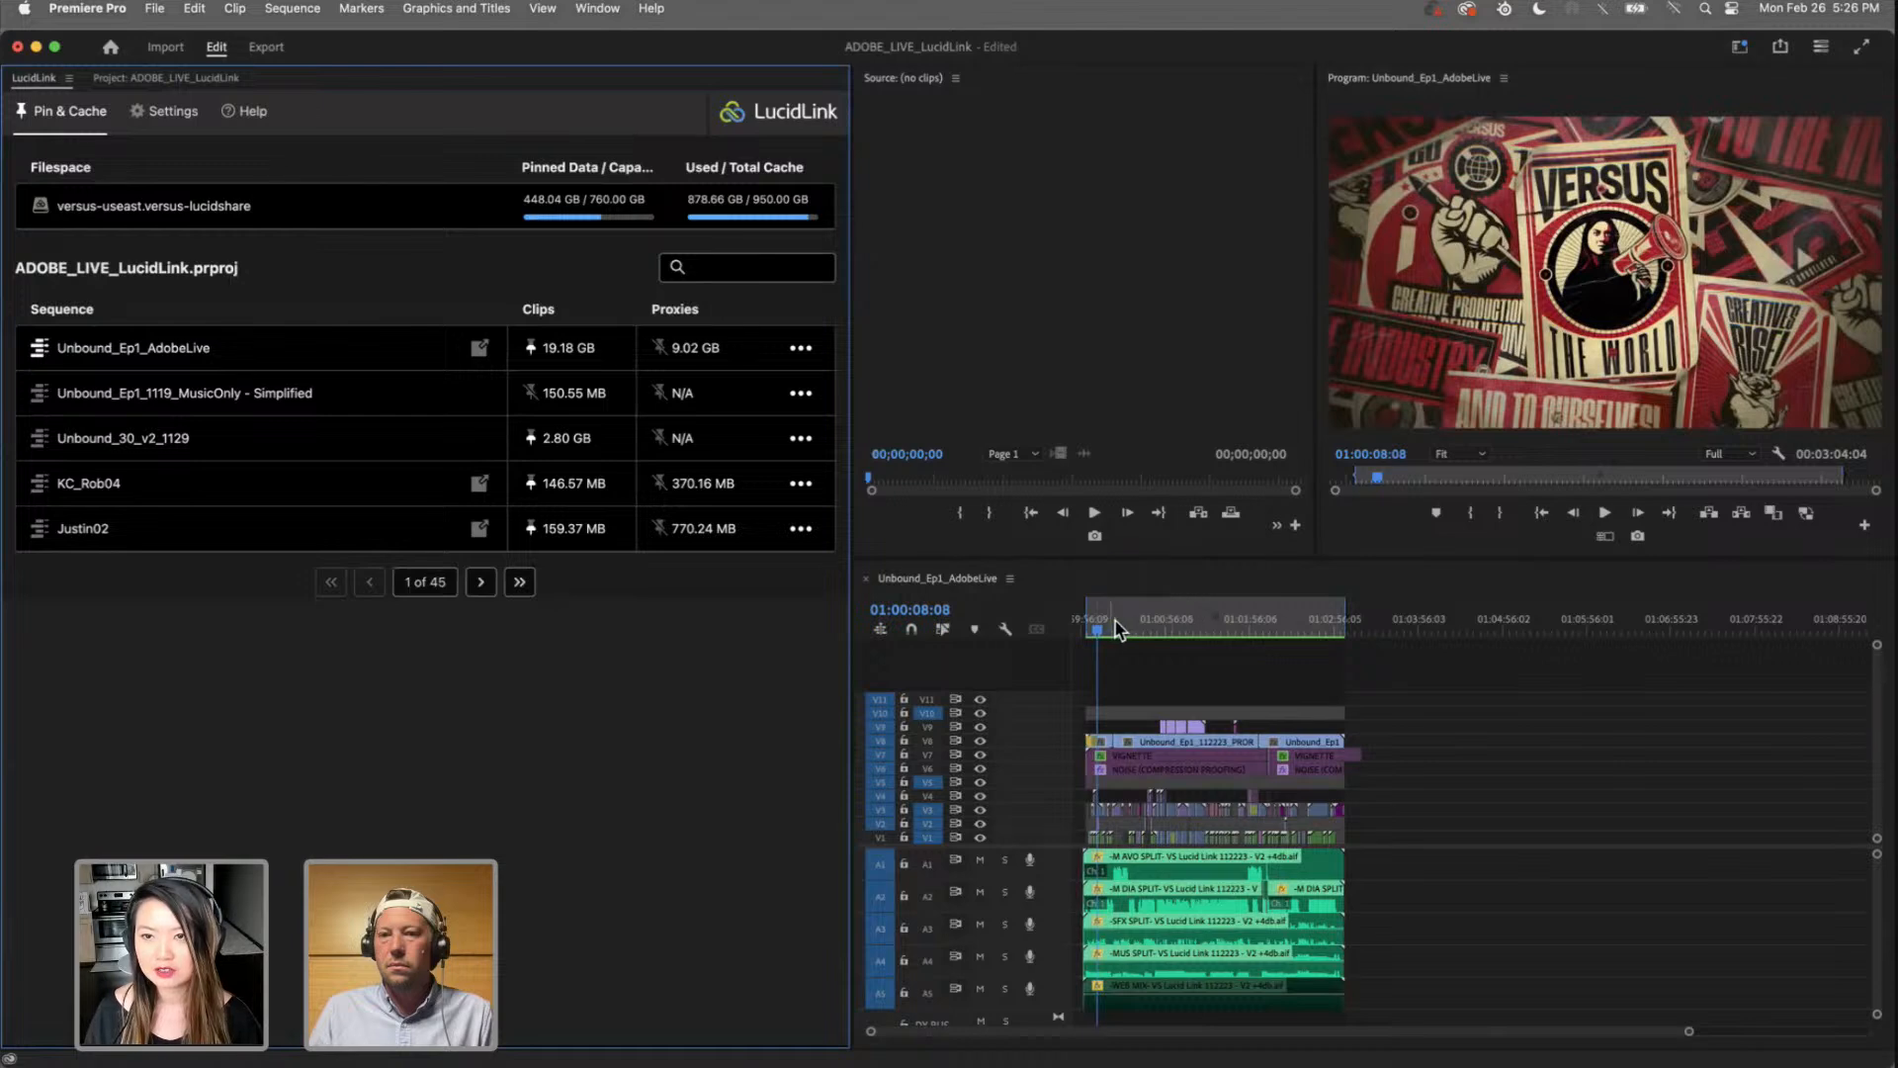
Step: Scrub from the wide shot of the seated woman at about 01:00:11 to the seated man's name title at about 01:02:24
left_click_drag(1117, 623, 1101, 635)
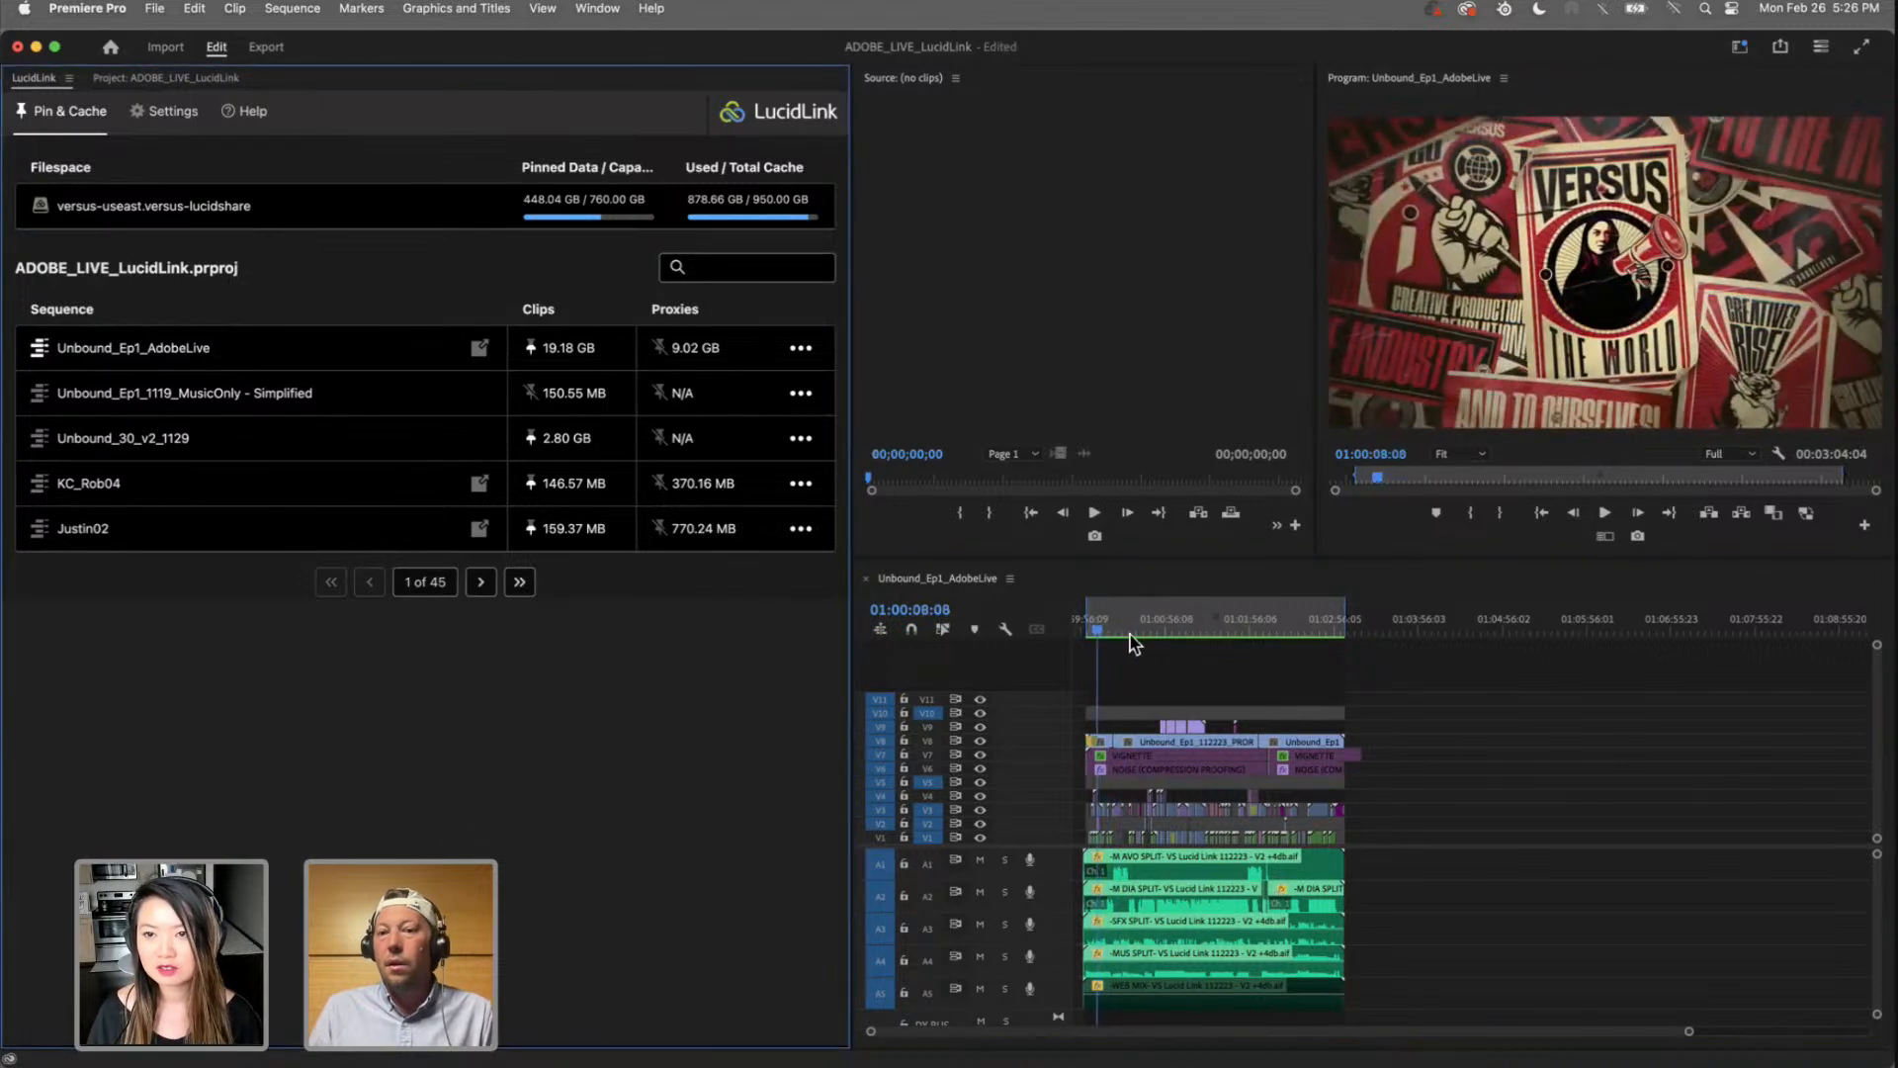
left_click(1105, 635)
left_click(1102, 636)
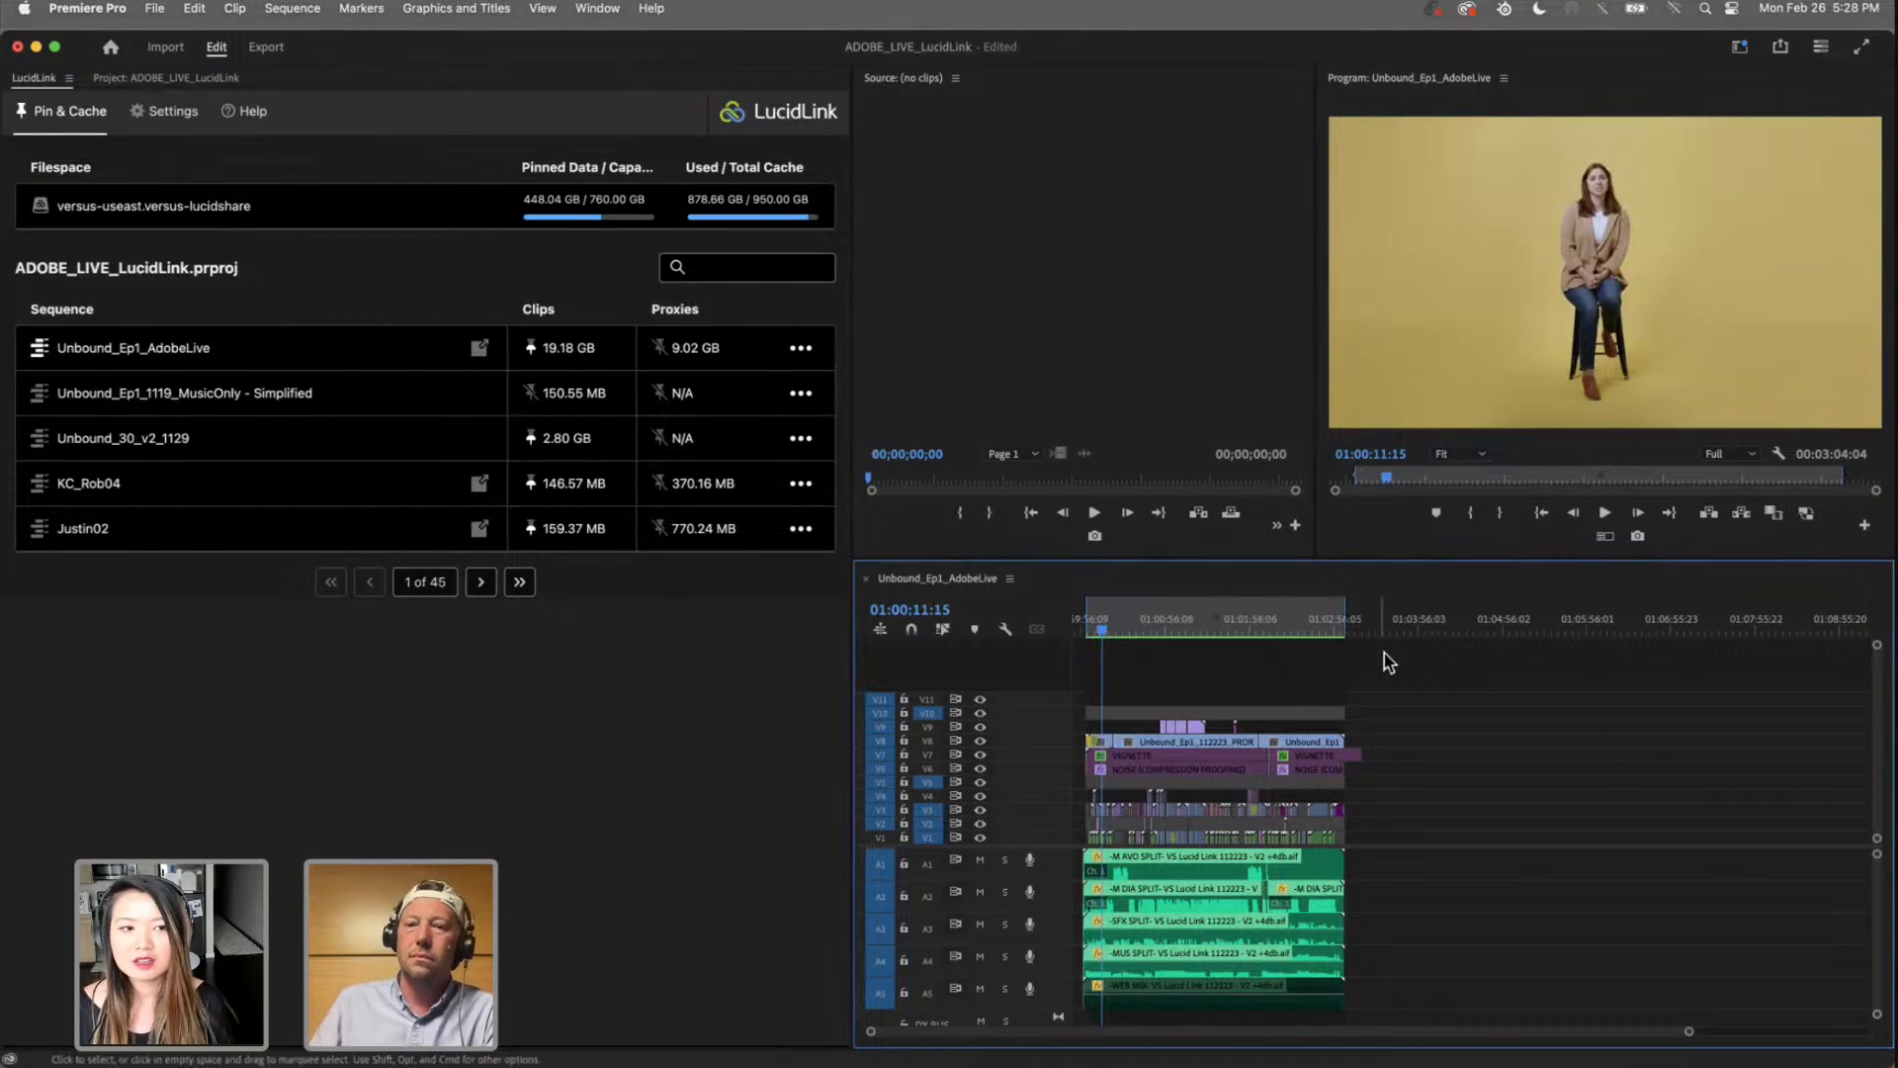
left_click(1323, 630)
left_click_drag(1320, 631, 1288, 641)
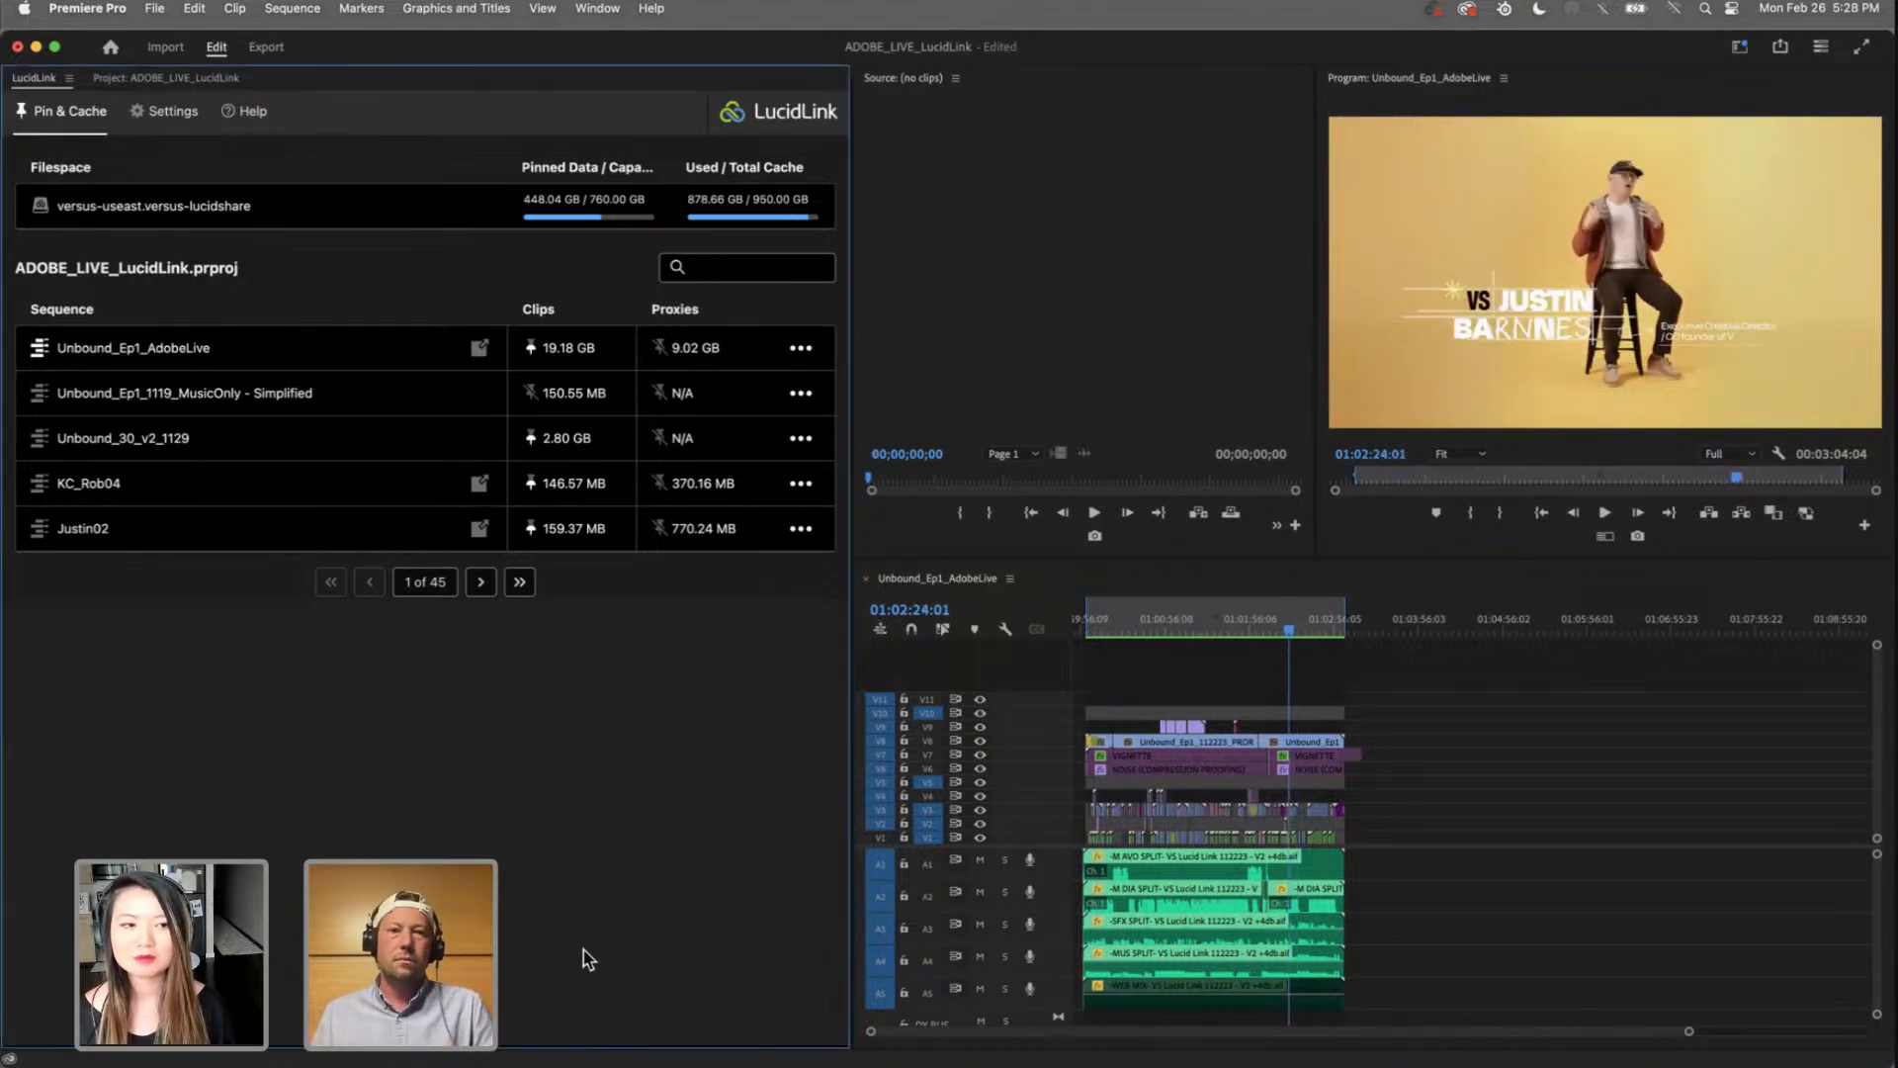
Step: Open the Intro_VERSUS_Reel sequence from the 01_INTRO bin and scrub to the VERSUS title at 00:04:15:00
left_click(198, 78)
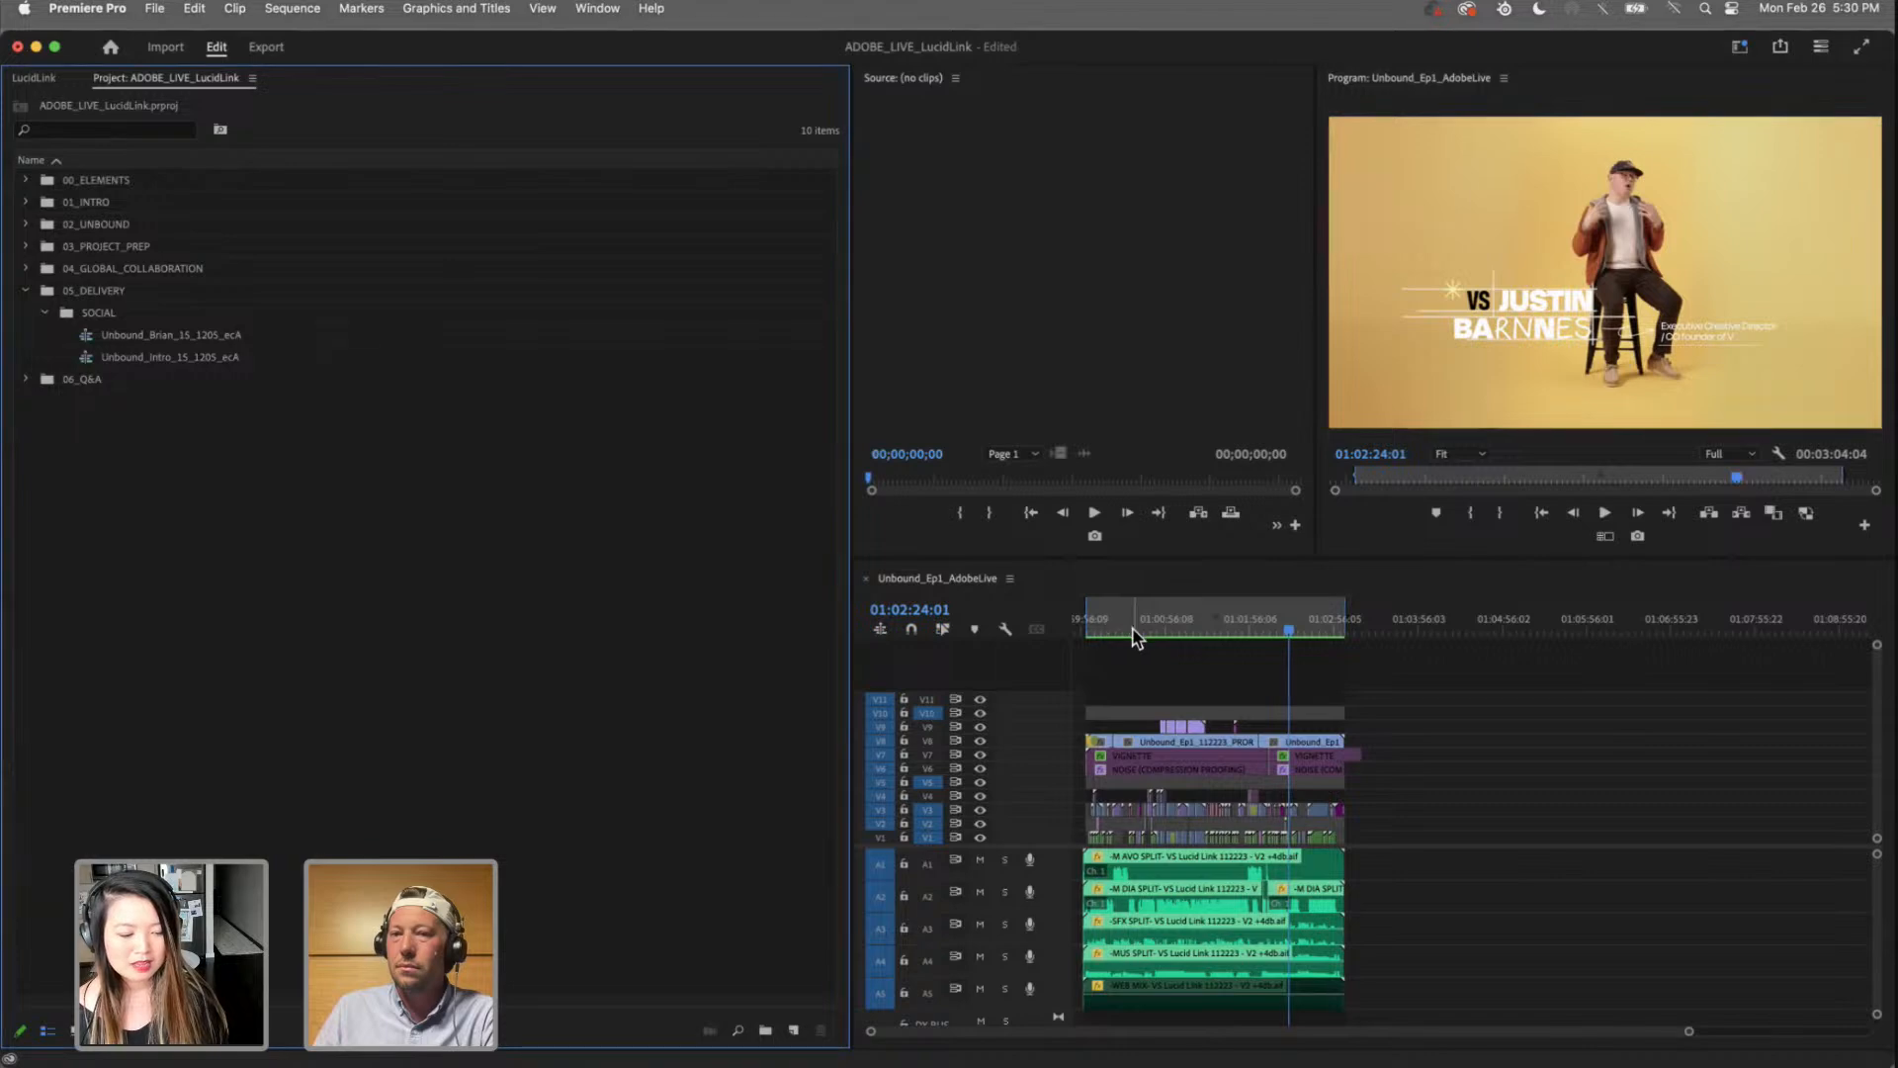
left_click(26, 202)
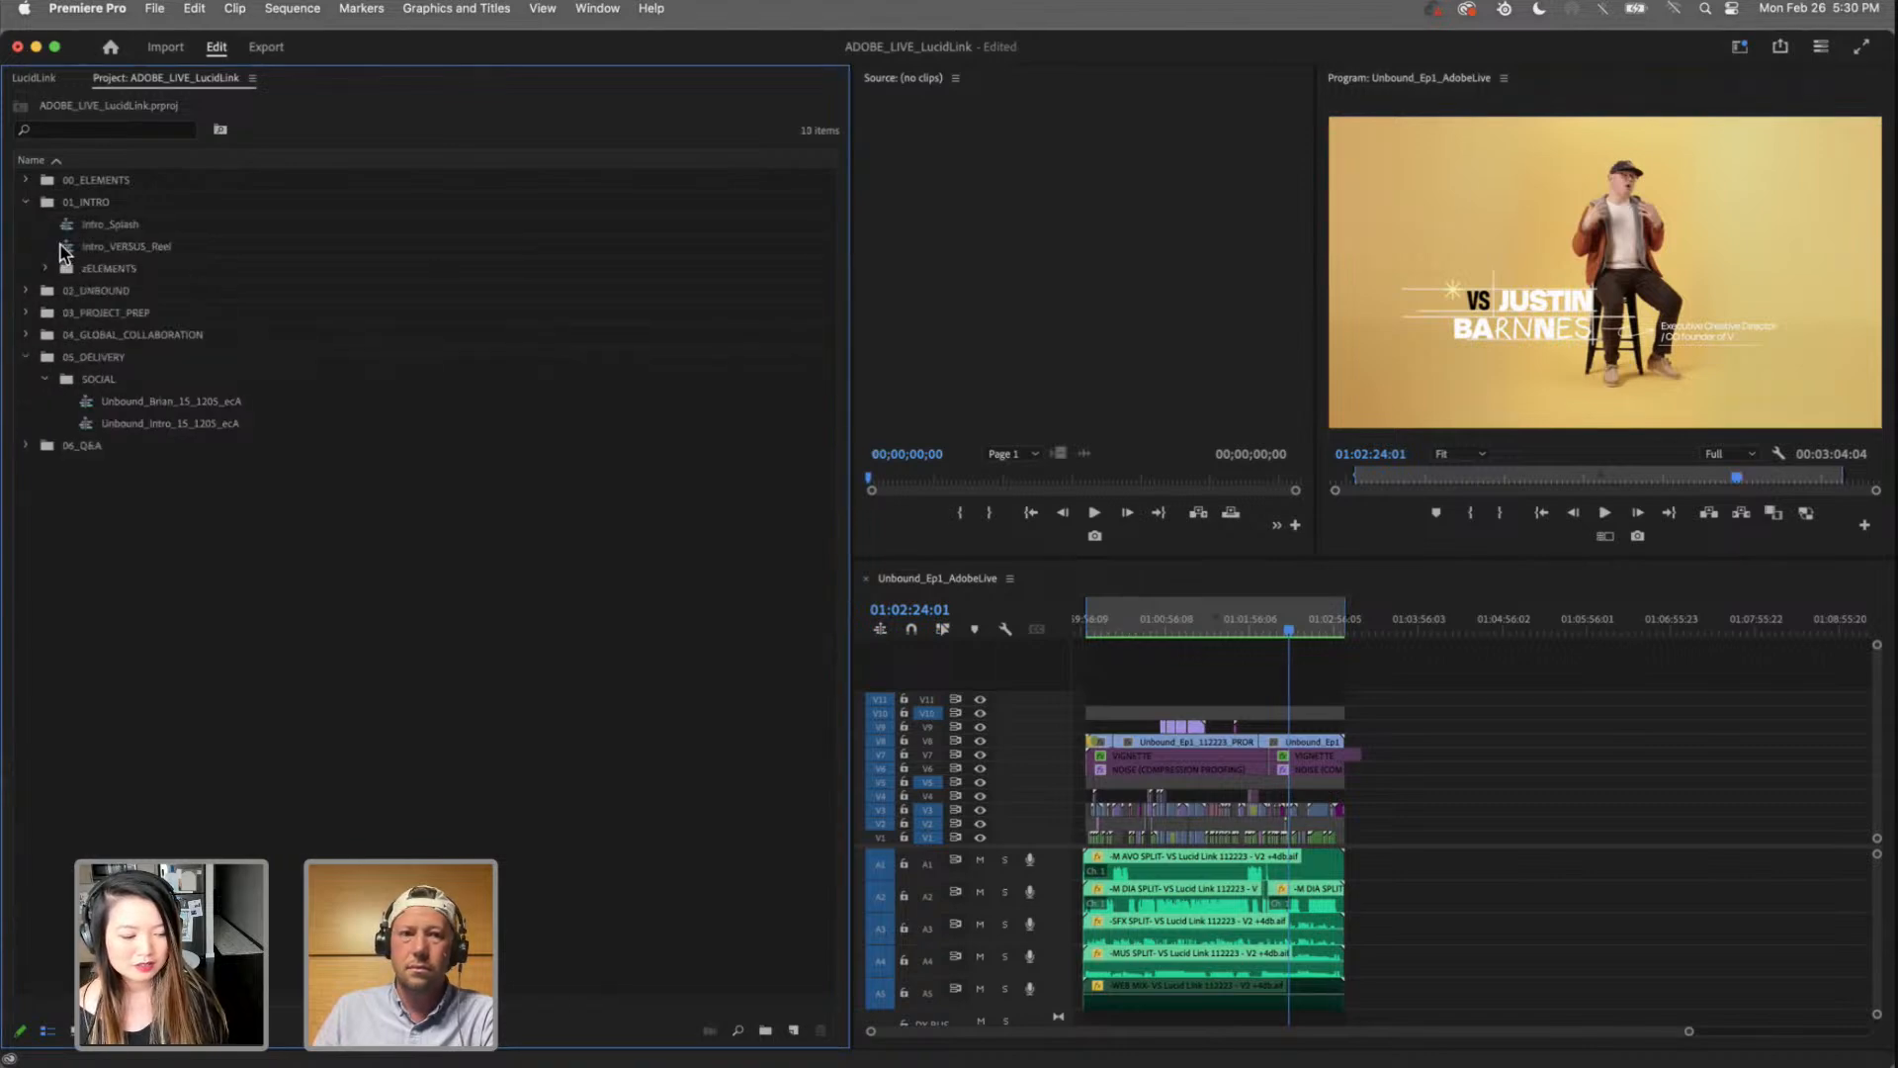
double_click(65, 248)
left_click_drag(1318, 627, 1312, 625)
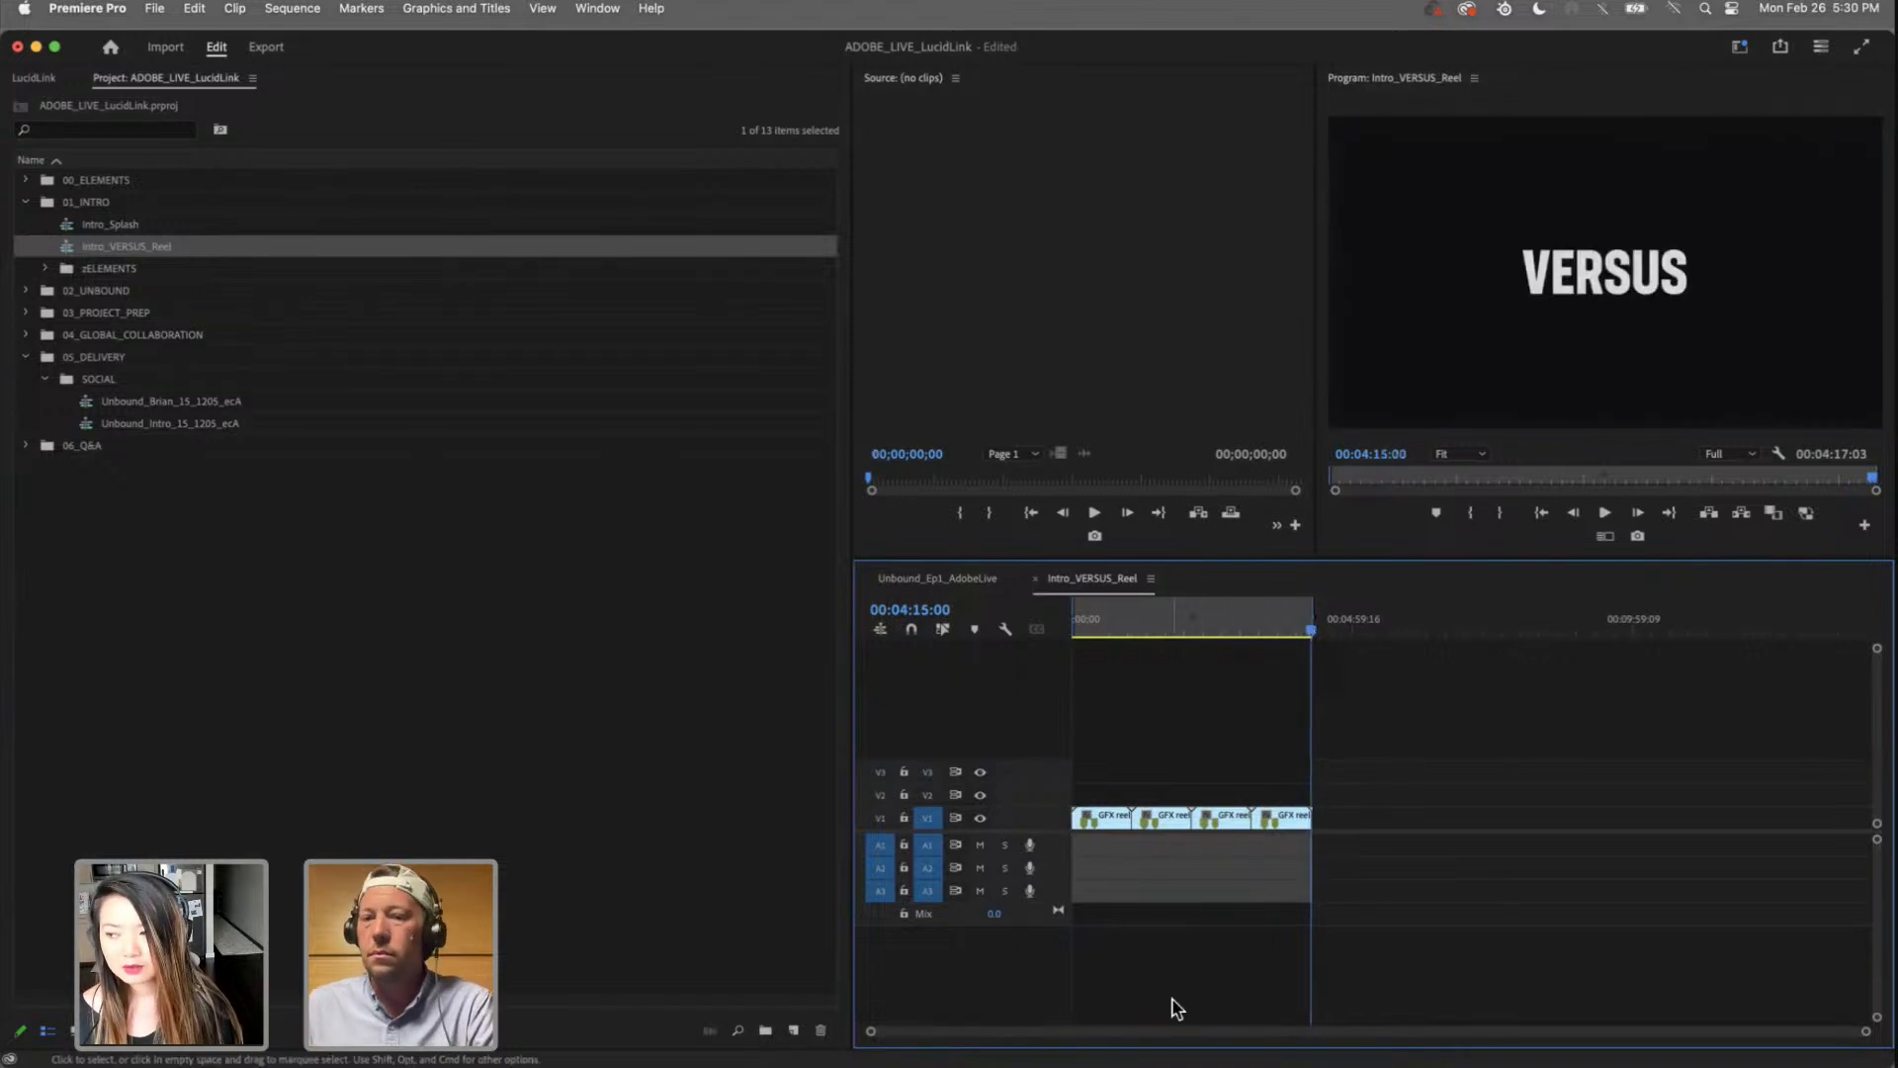
Step: Show the VERSUS title in a maximized Program monitor, restore the layout and return Intro_VERSUS_Reel to 00:00:00:00
key("grave")
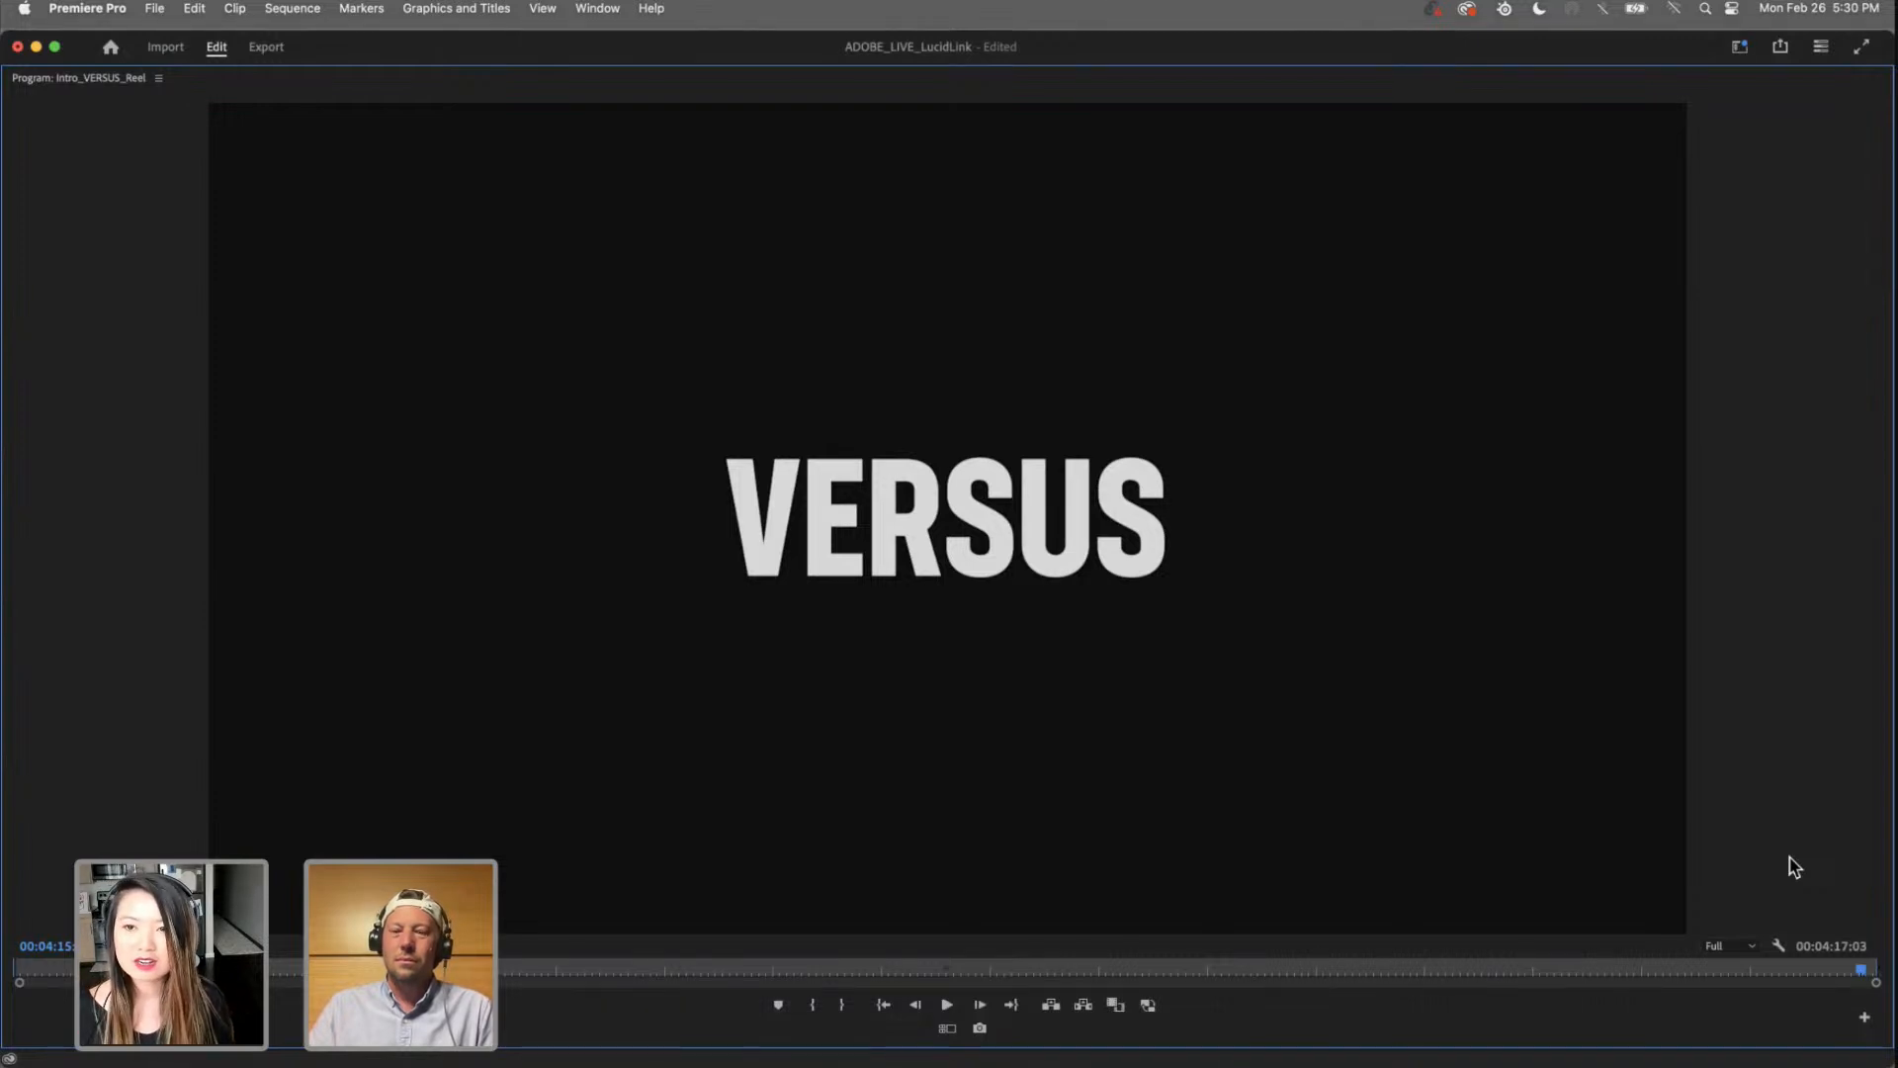
key("grave")
left_click(678, 797)
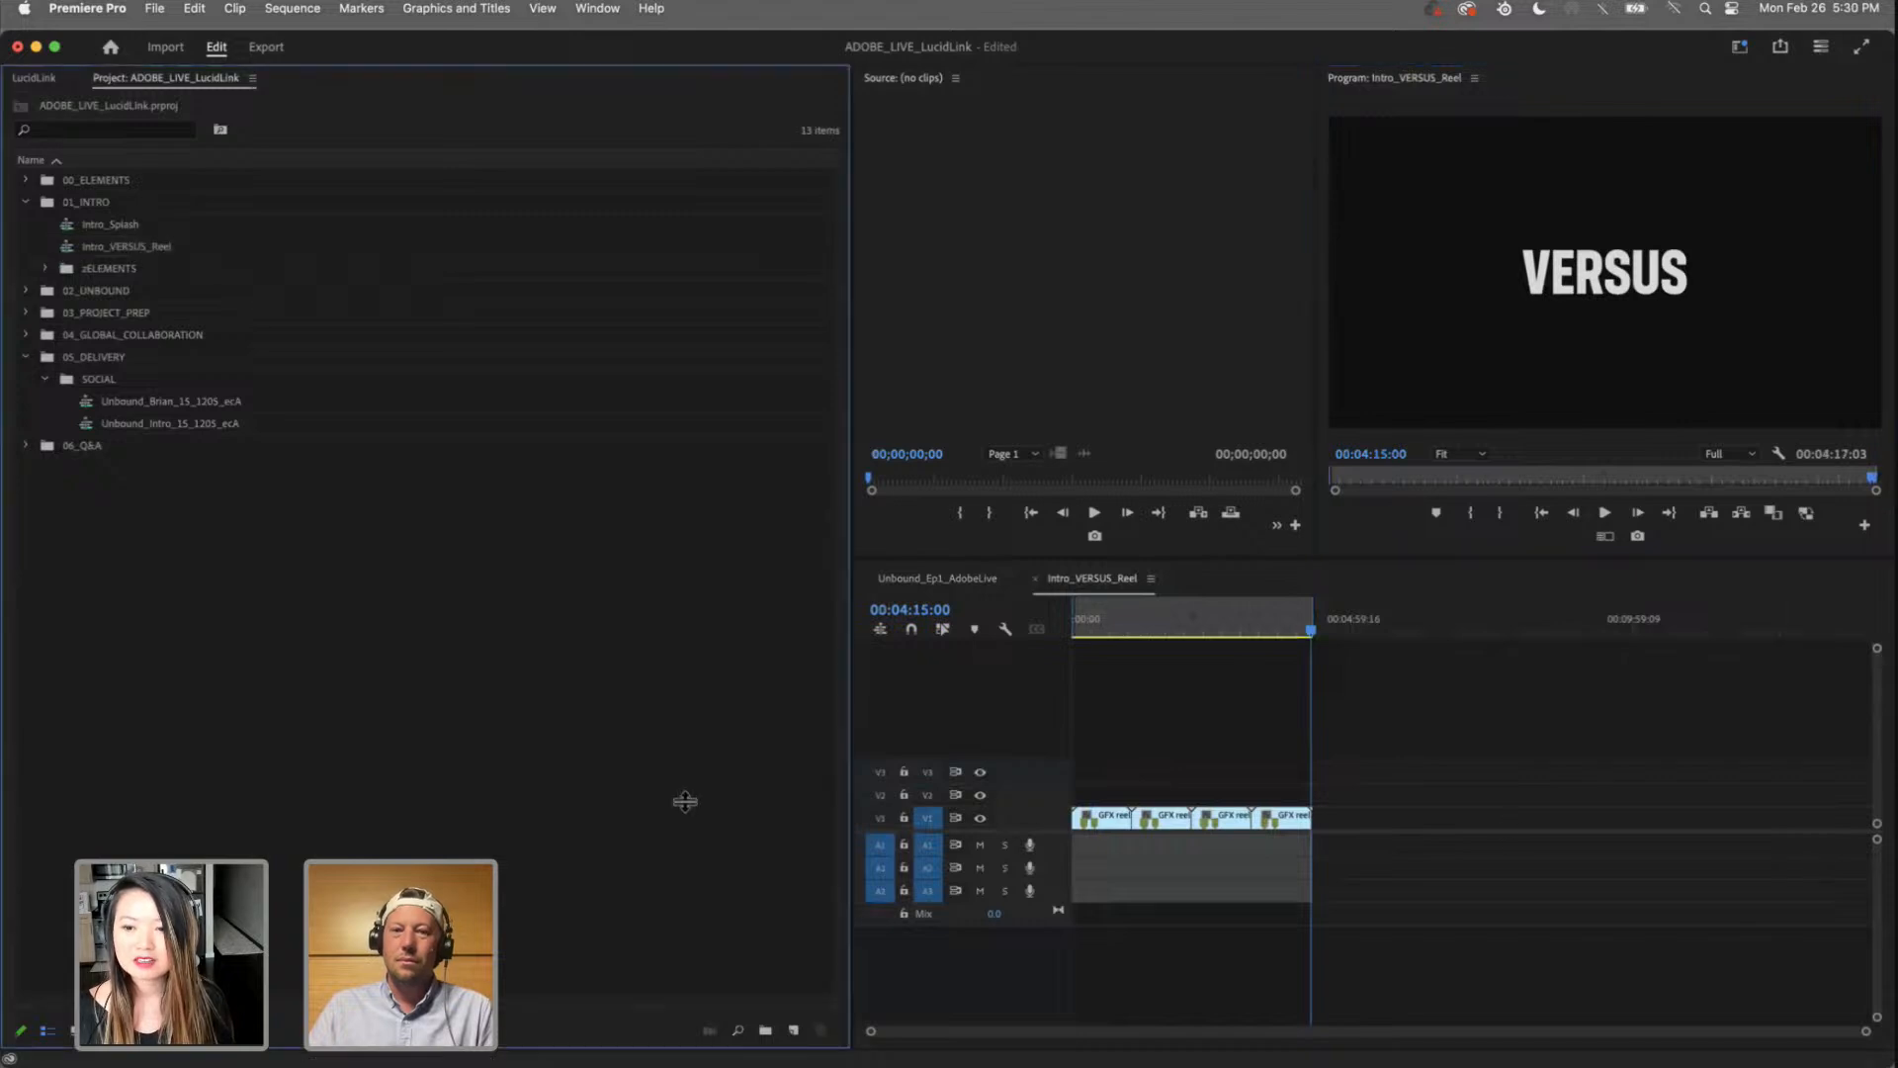
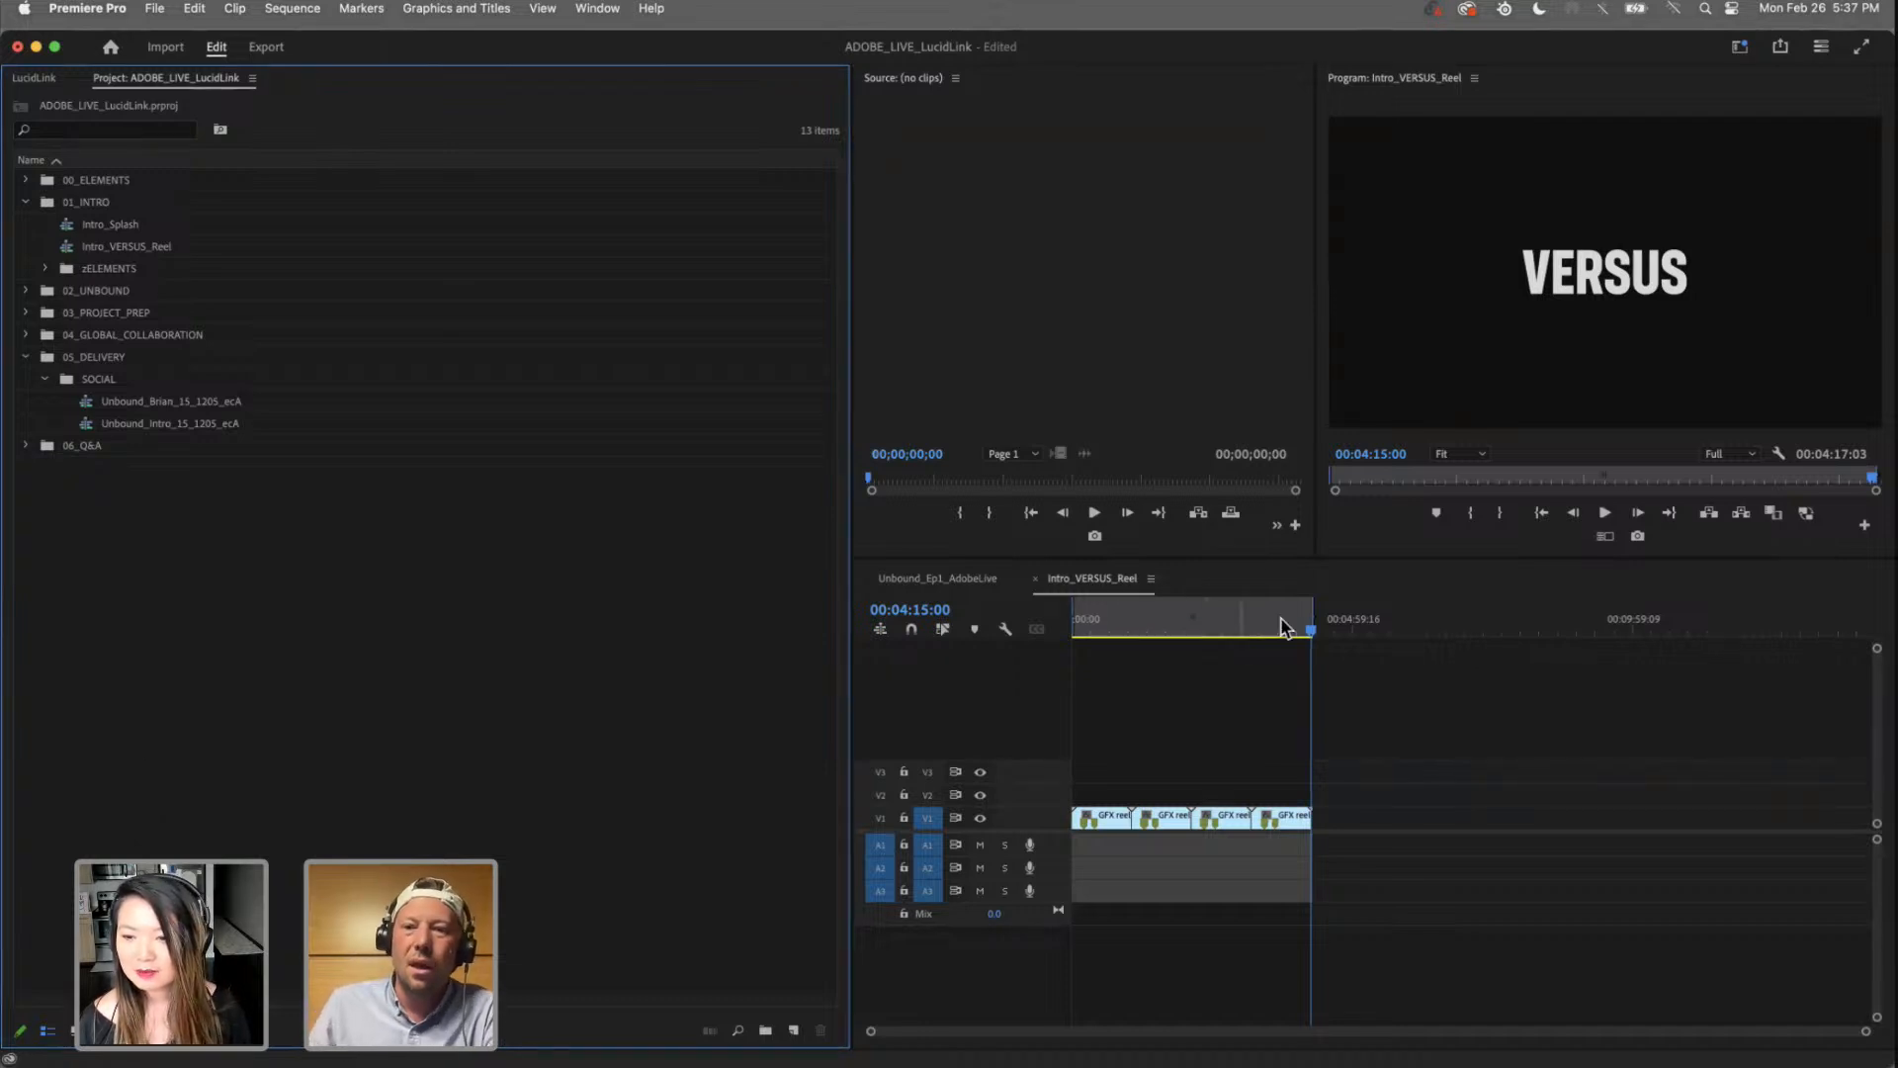
left_click_drag(1090, 638, 1047, 643)
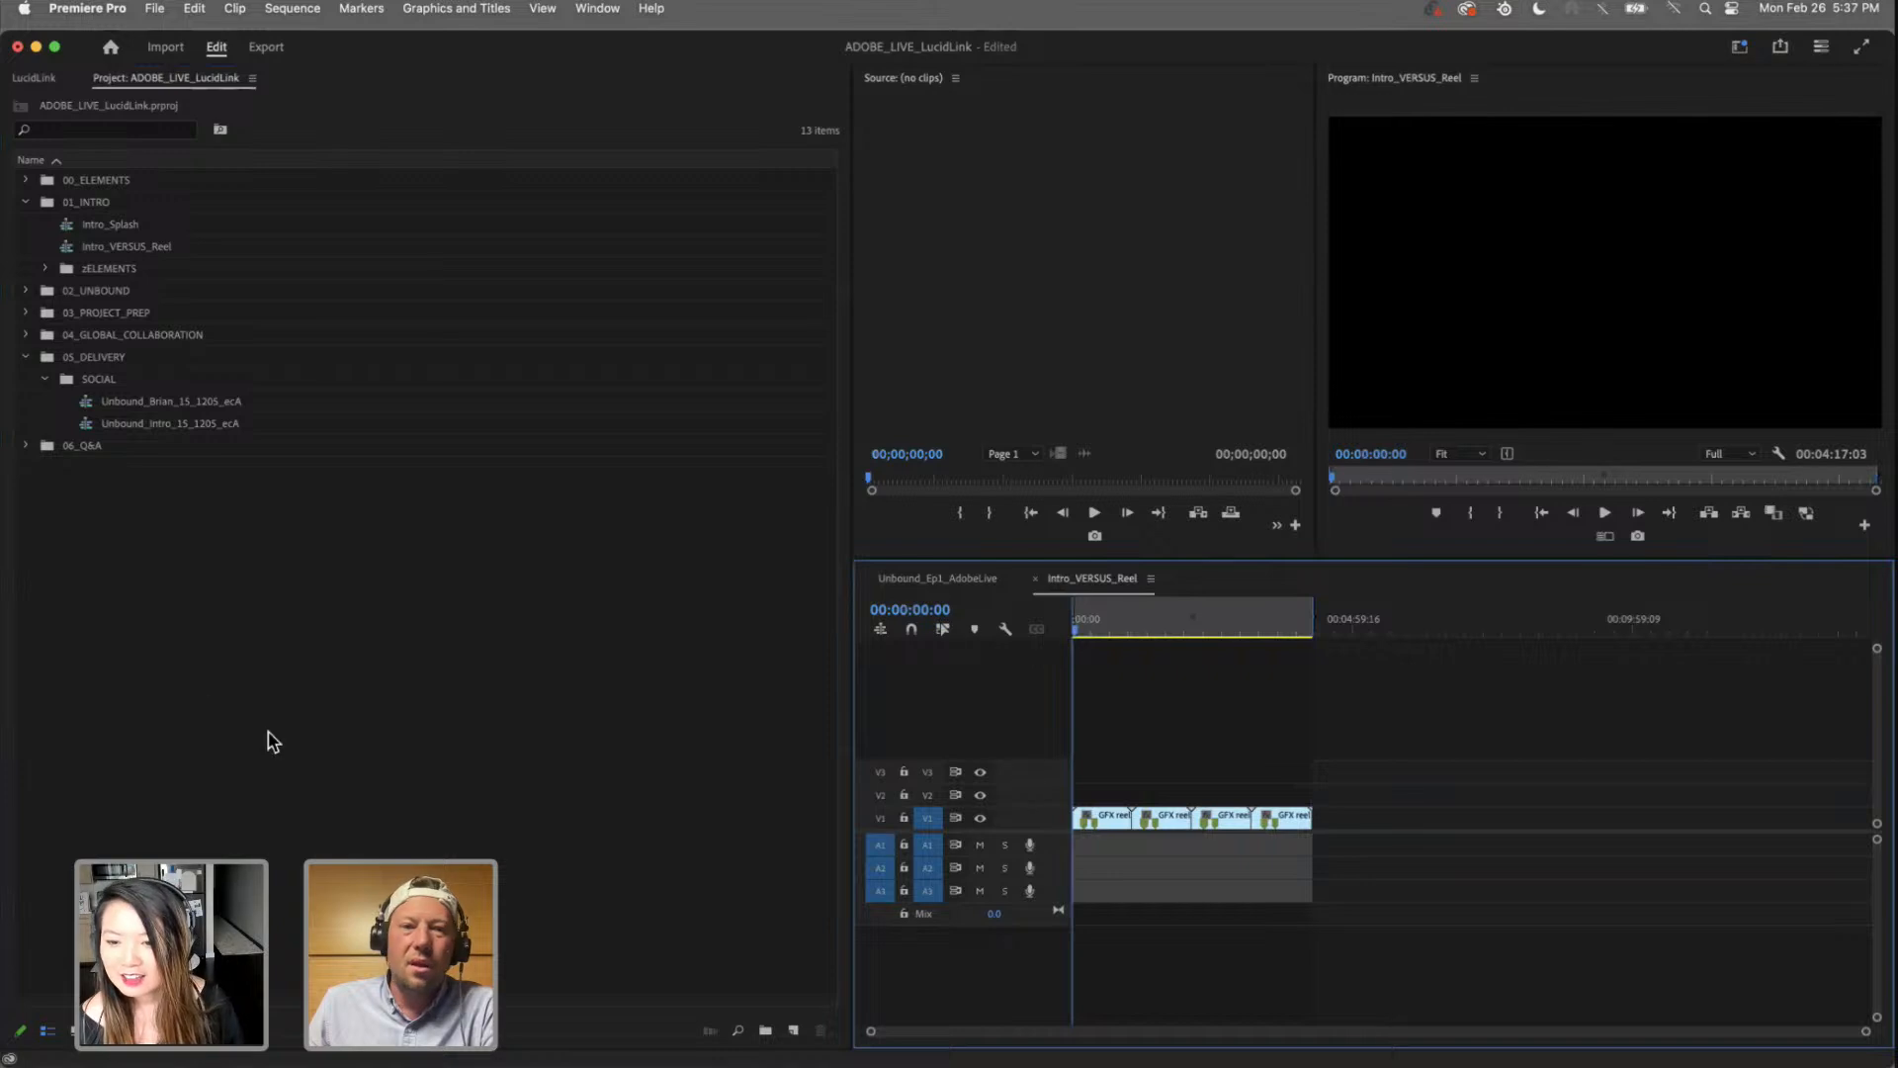
left_click(87, 401)
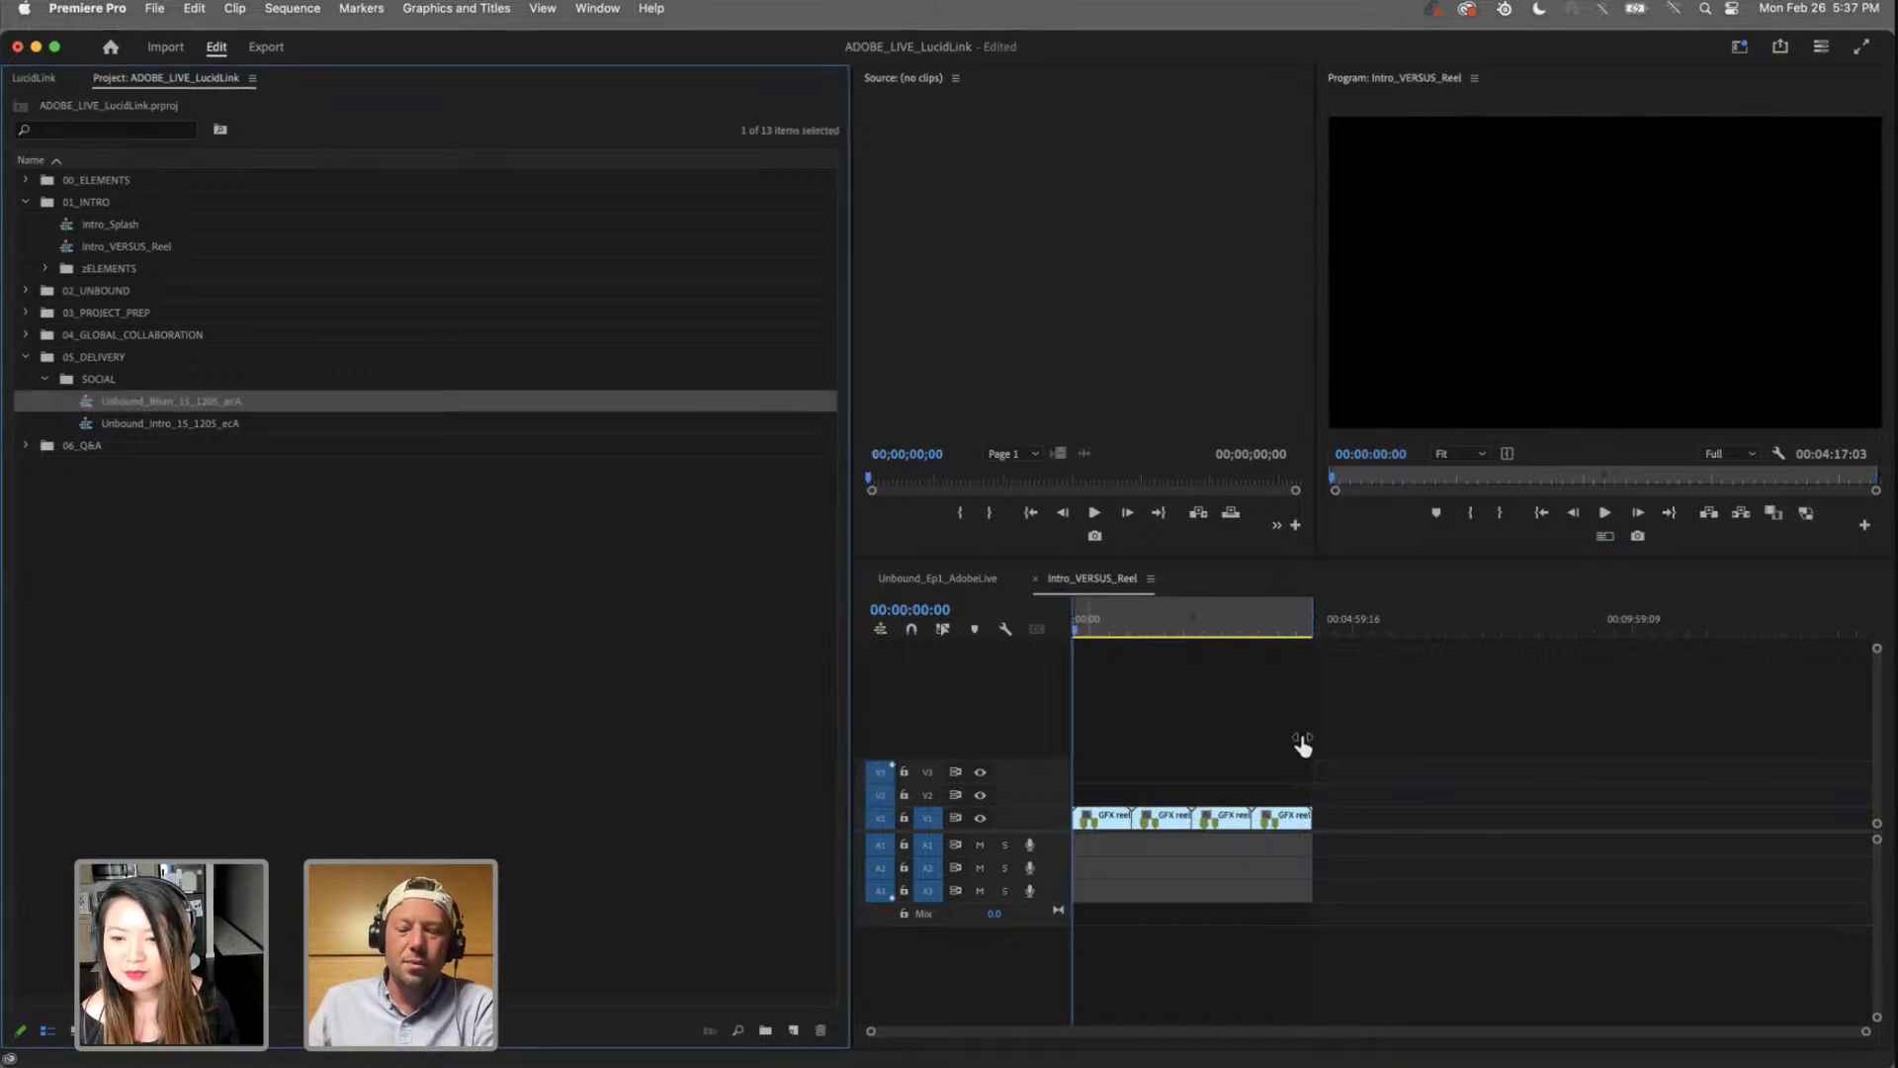
key("equal")
key("equal")
key("minus")
key("minus")
key("equal")
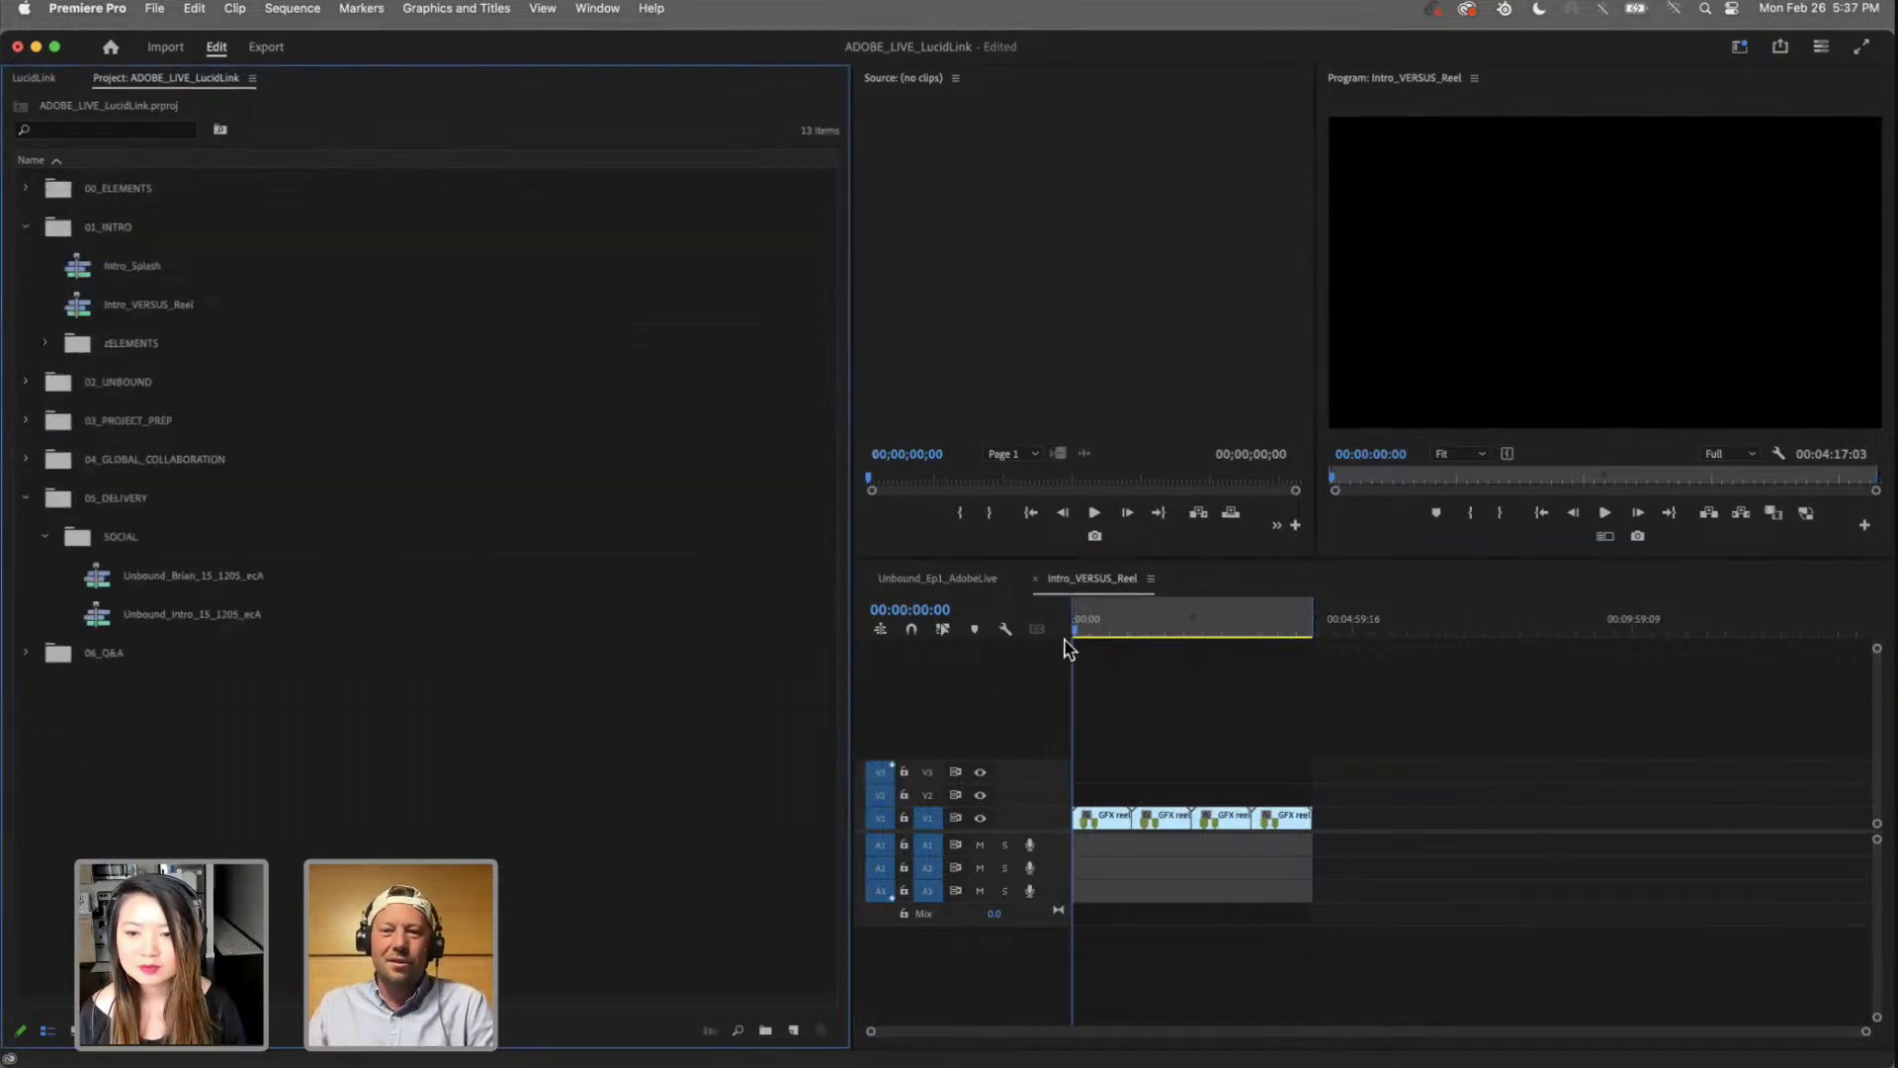
key("minus")
left_click(1082, 635)
left_click_drag(1083, 637, 1064, 636)
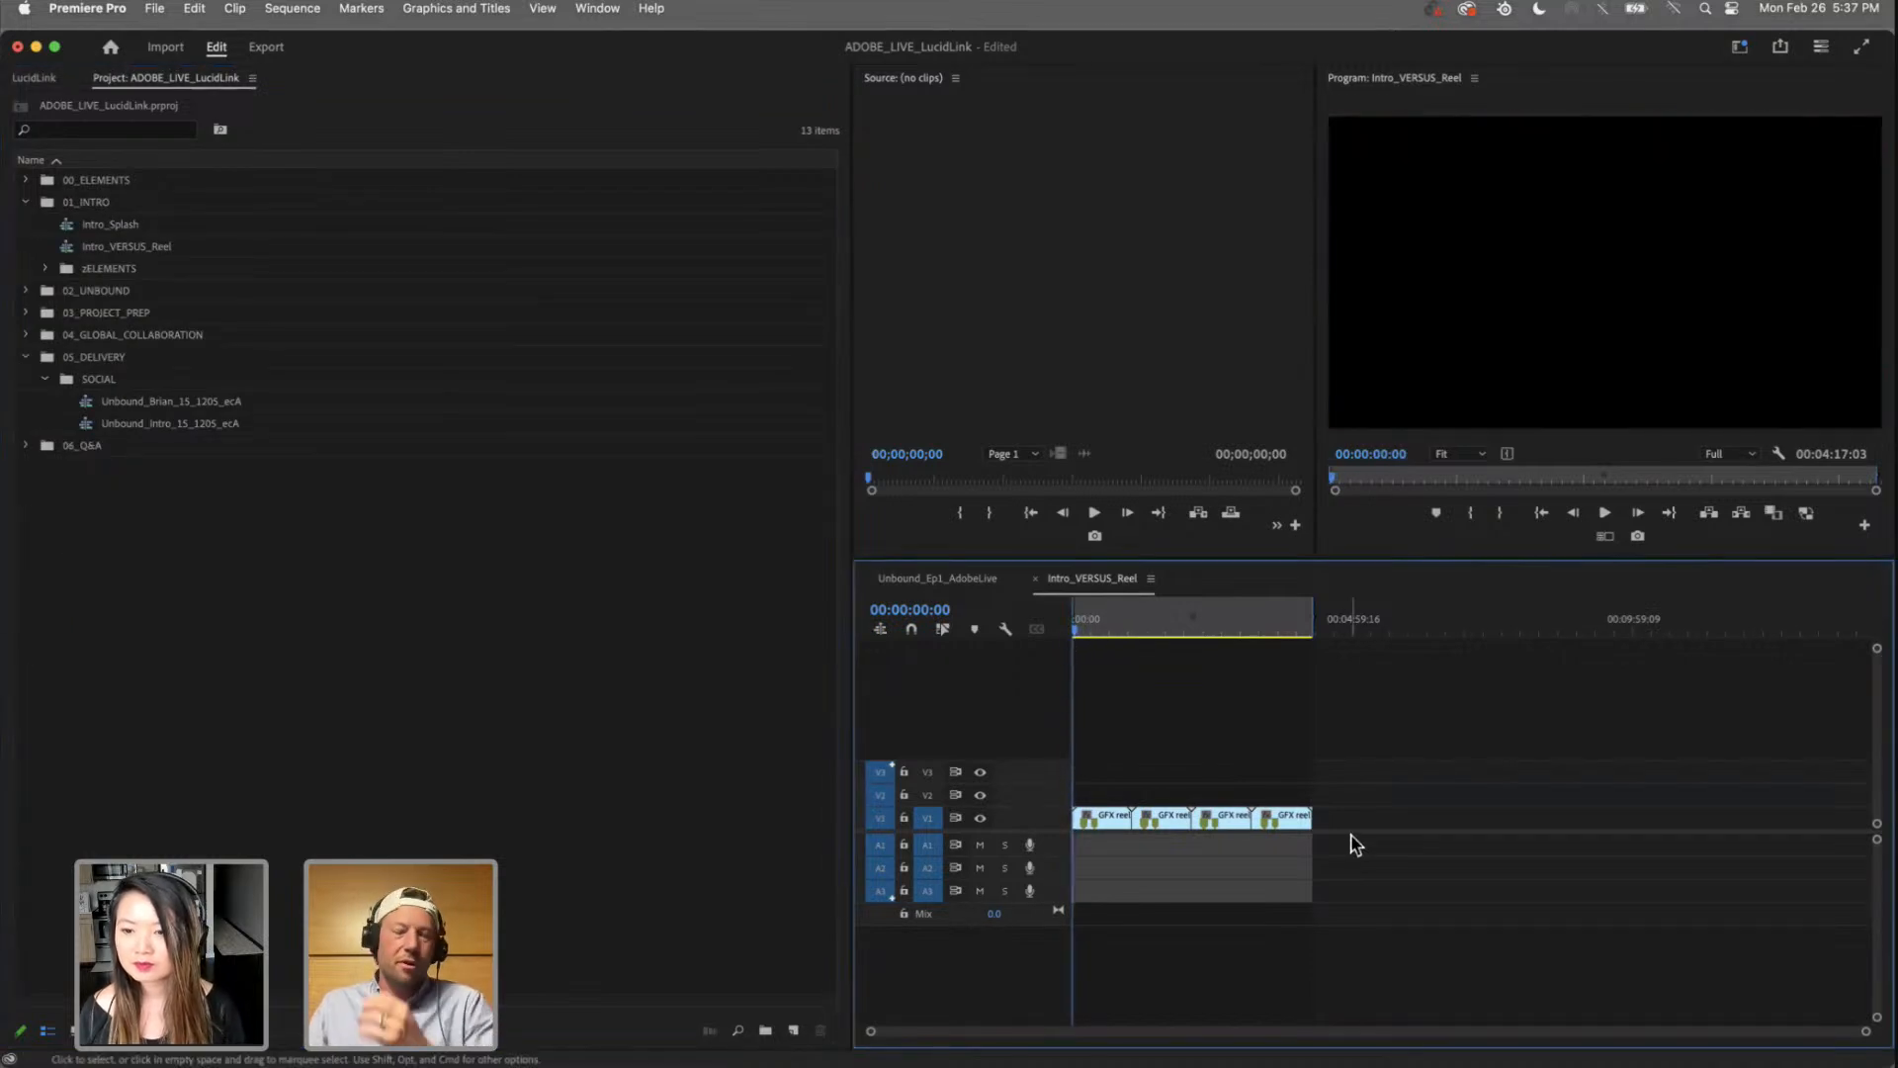
left_click(346, 650)
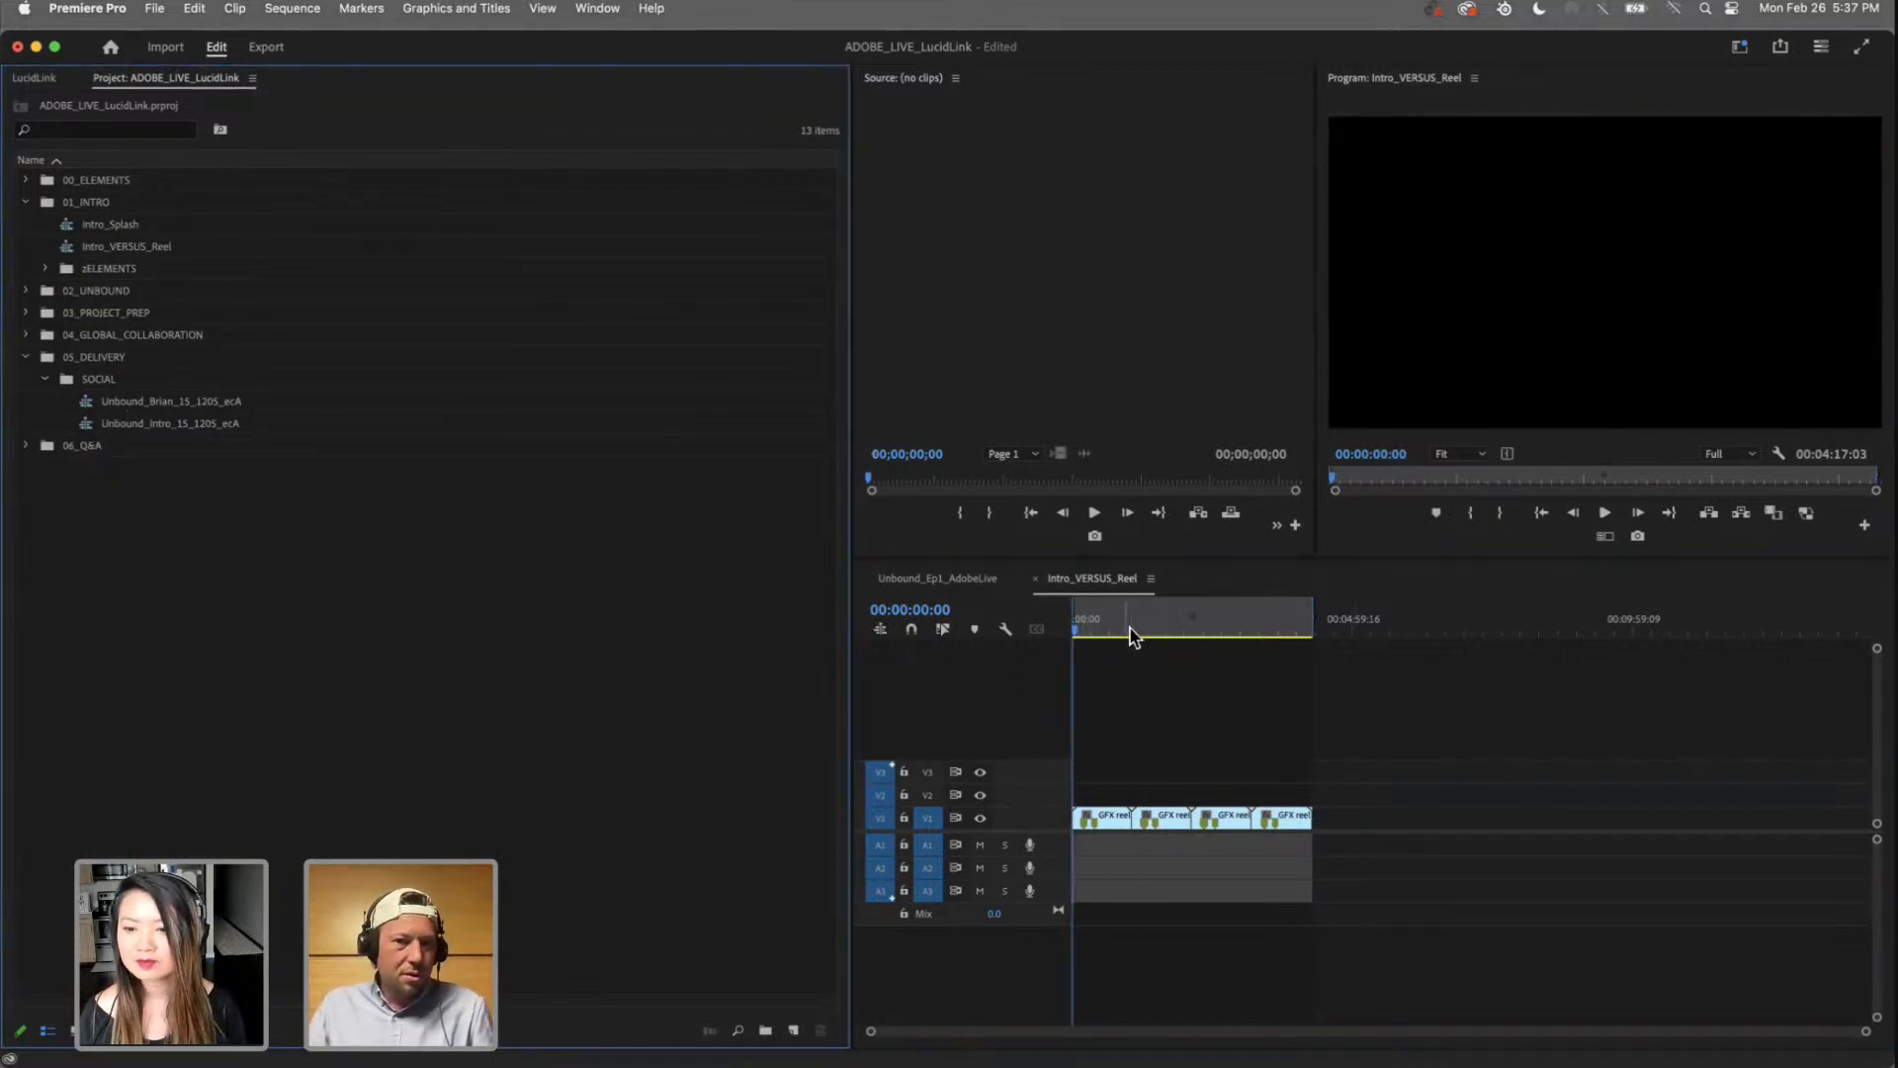
Step: Close both open sequences so that the timeline is empty
left_click(1129, 630)
key("super+w")
key("super+w")
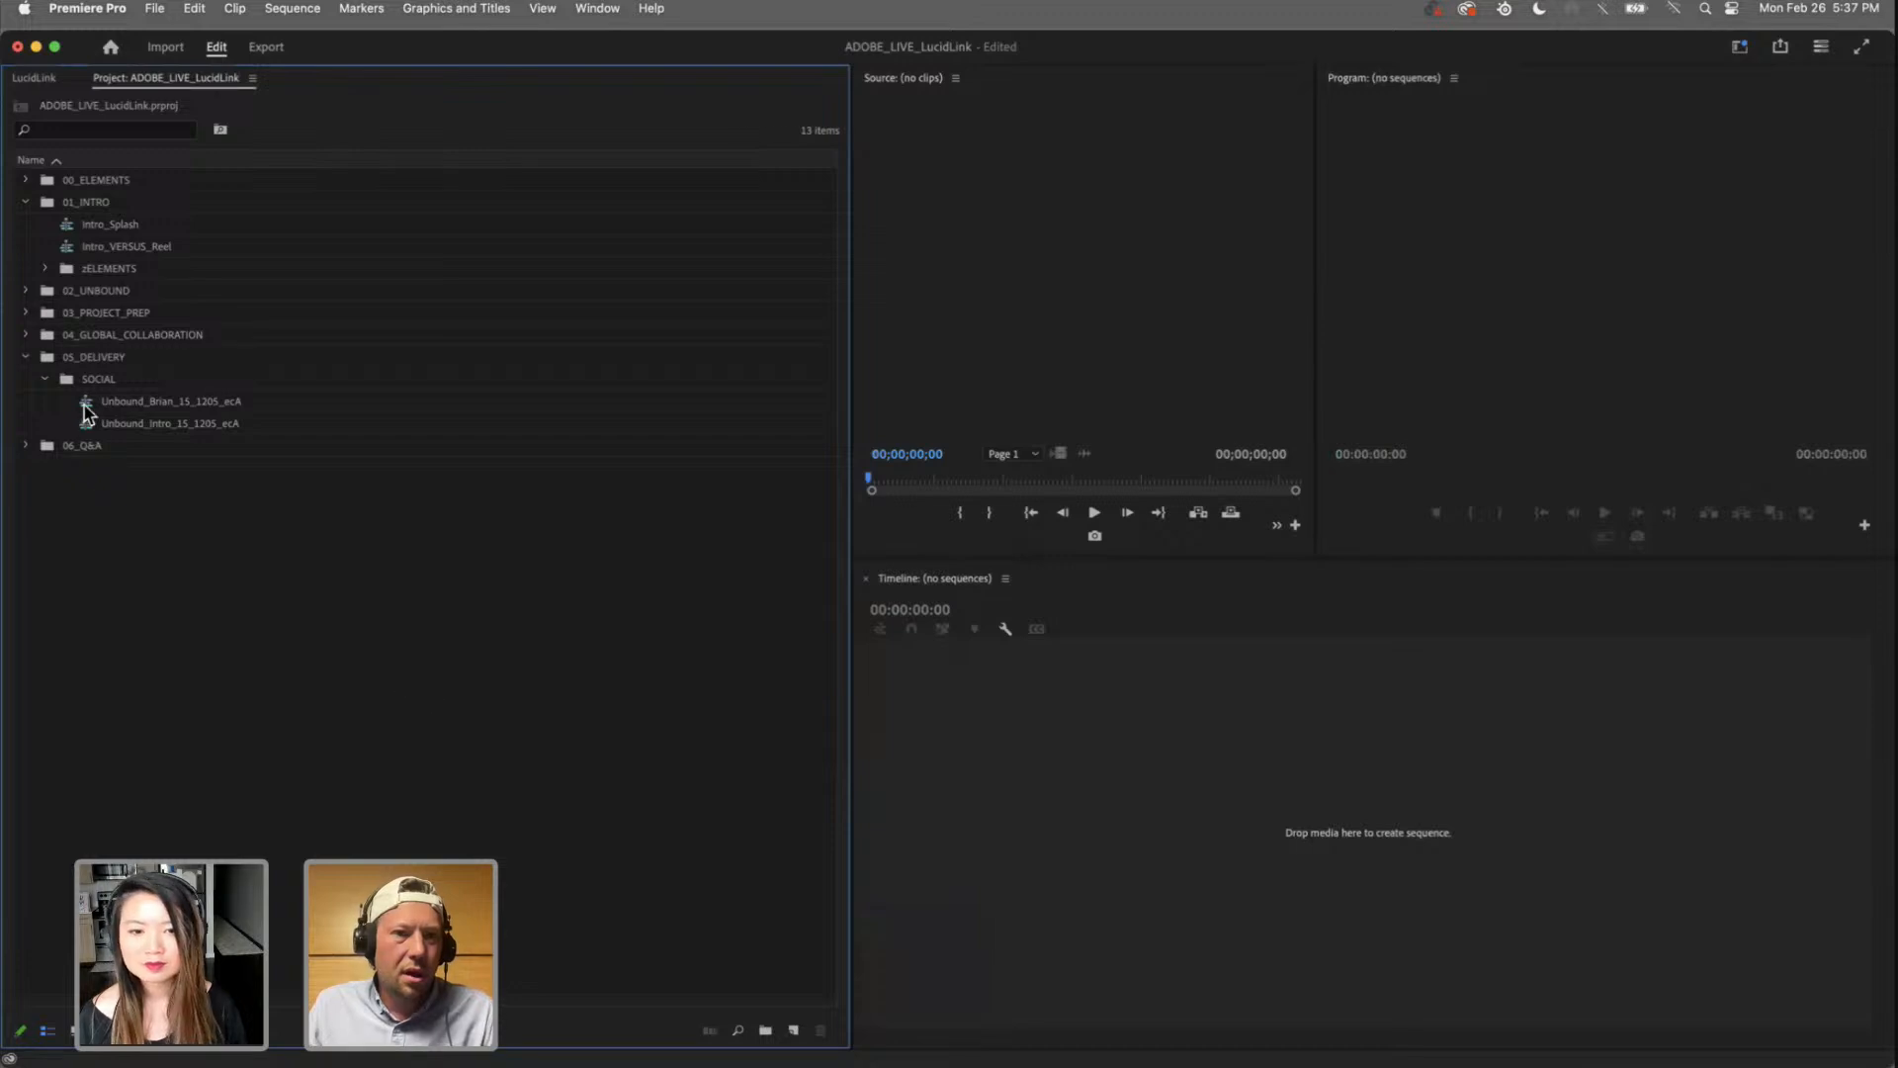
Step: Open the first Unbound sequence in the SOCIAL bin, scrub through it and return the playhead to 00:00:00:00
double_click(158, 401)
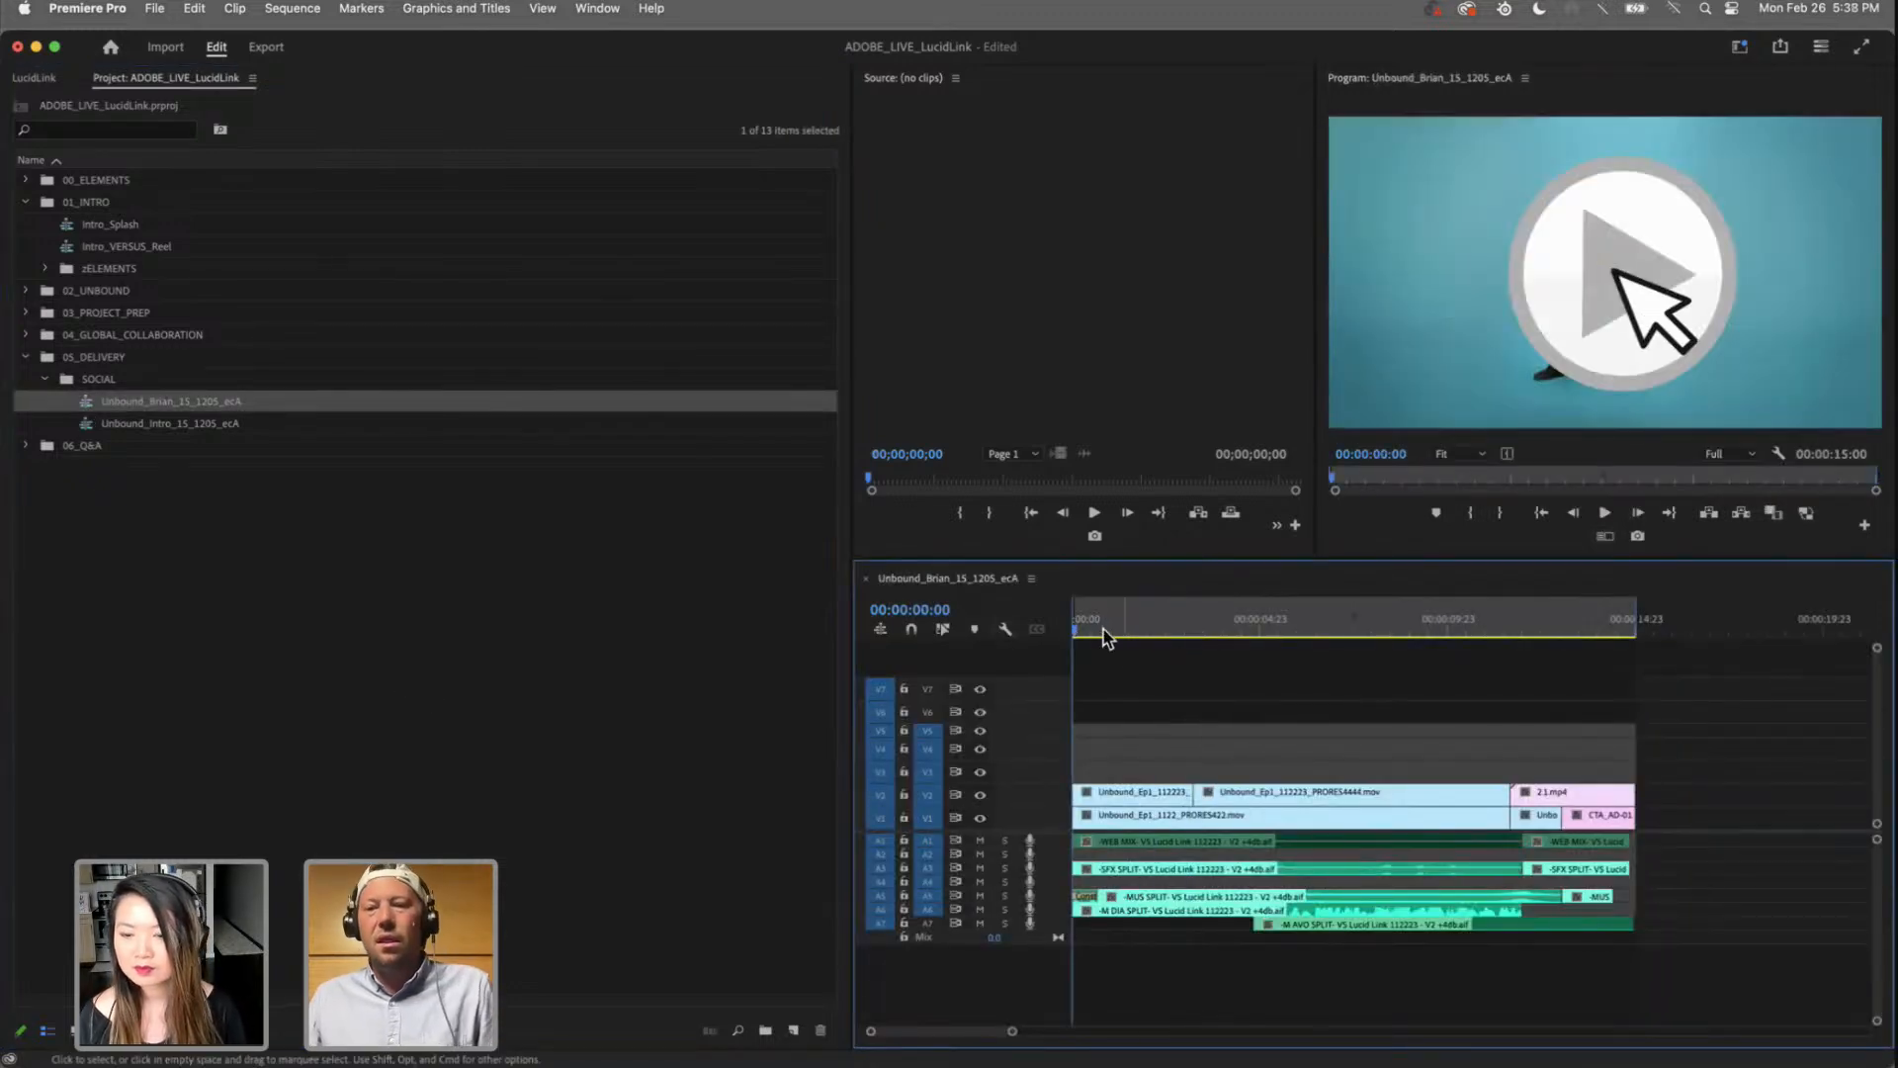
left_click_drag(1100, 629, 1468, 629)
key("Home")
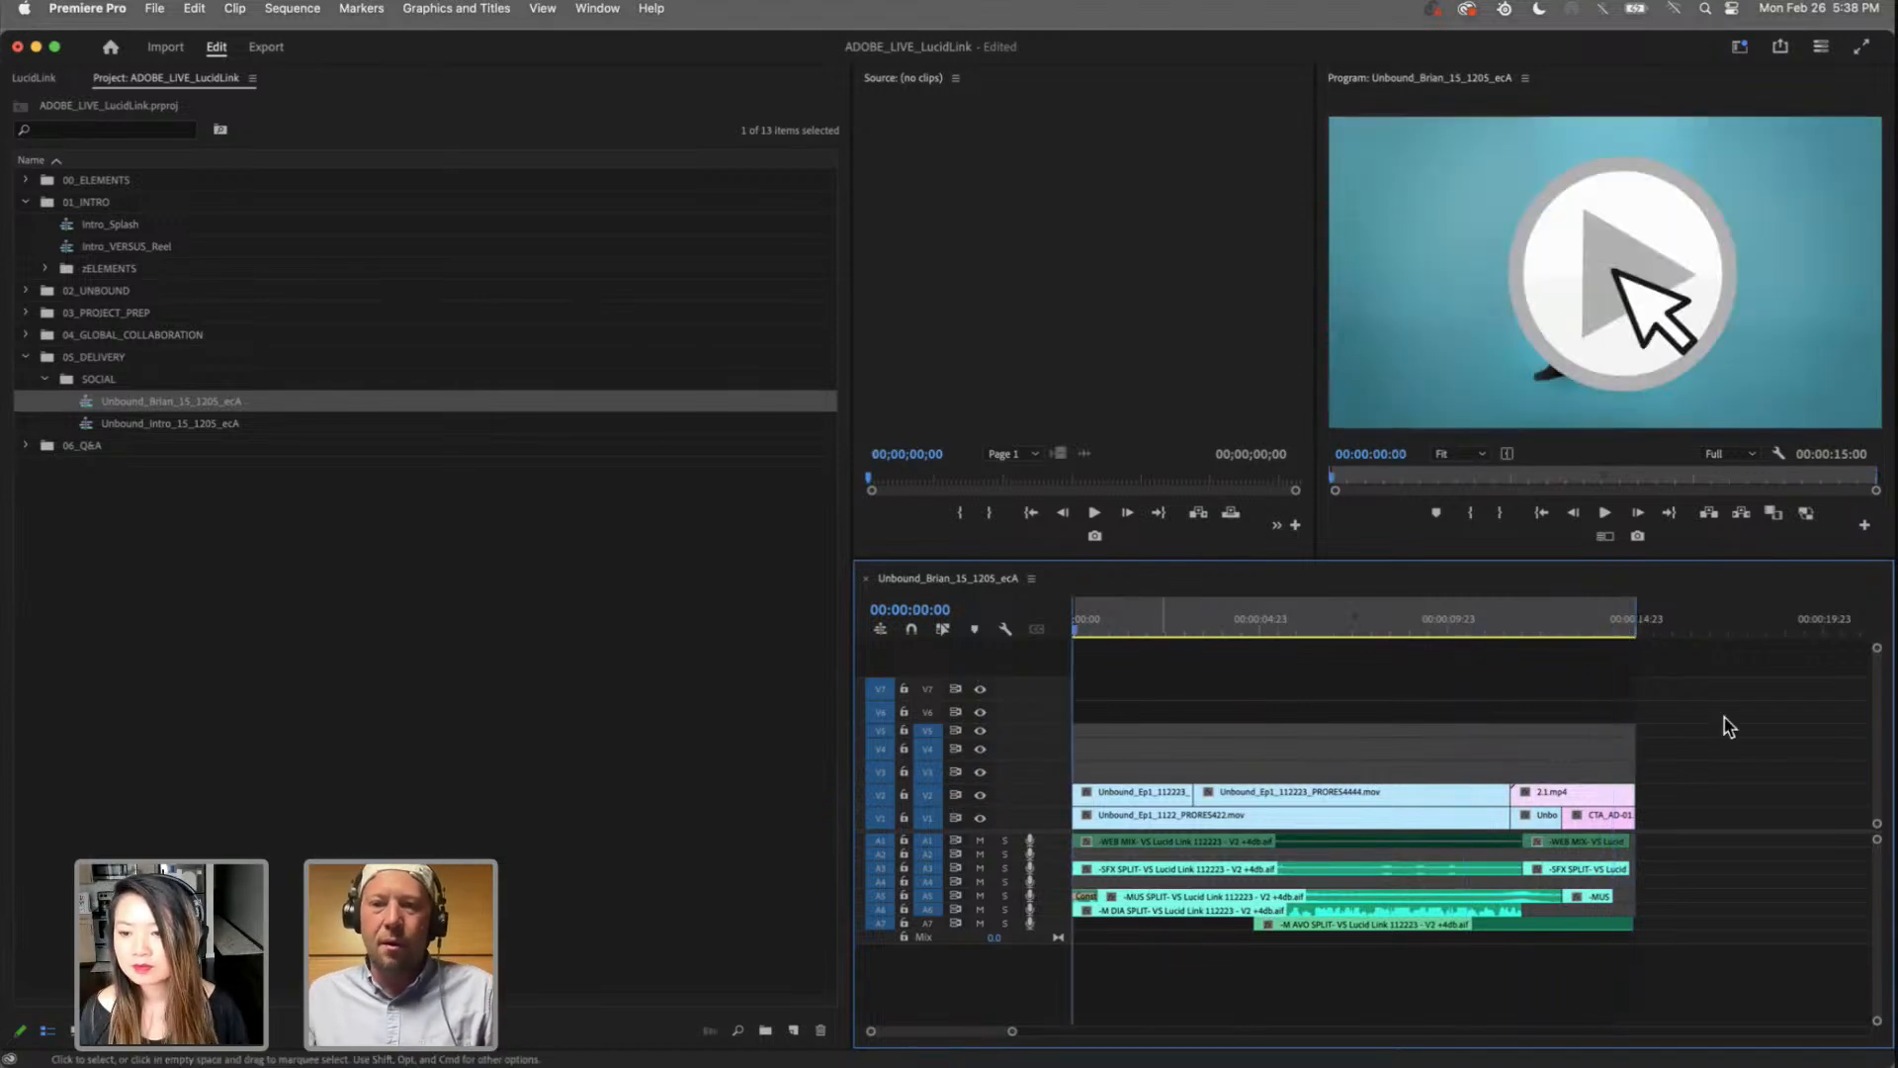
left_click_drag(1687, 737, 1040, 1000)
left_click(1795, 758)
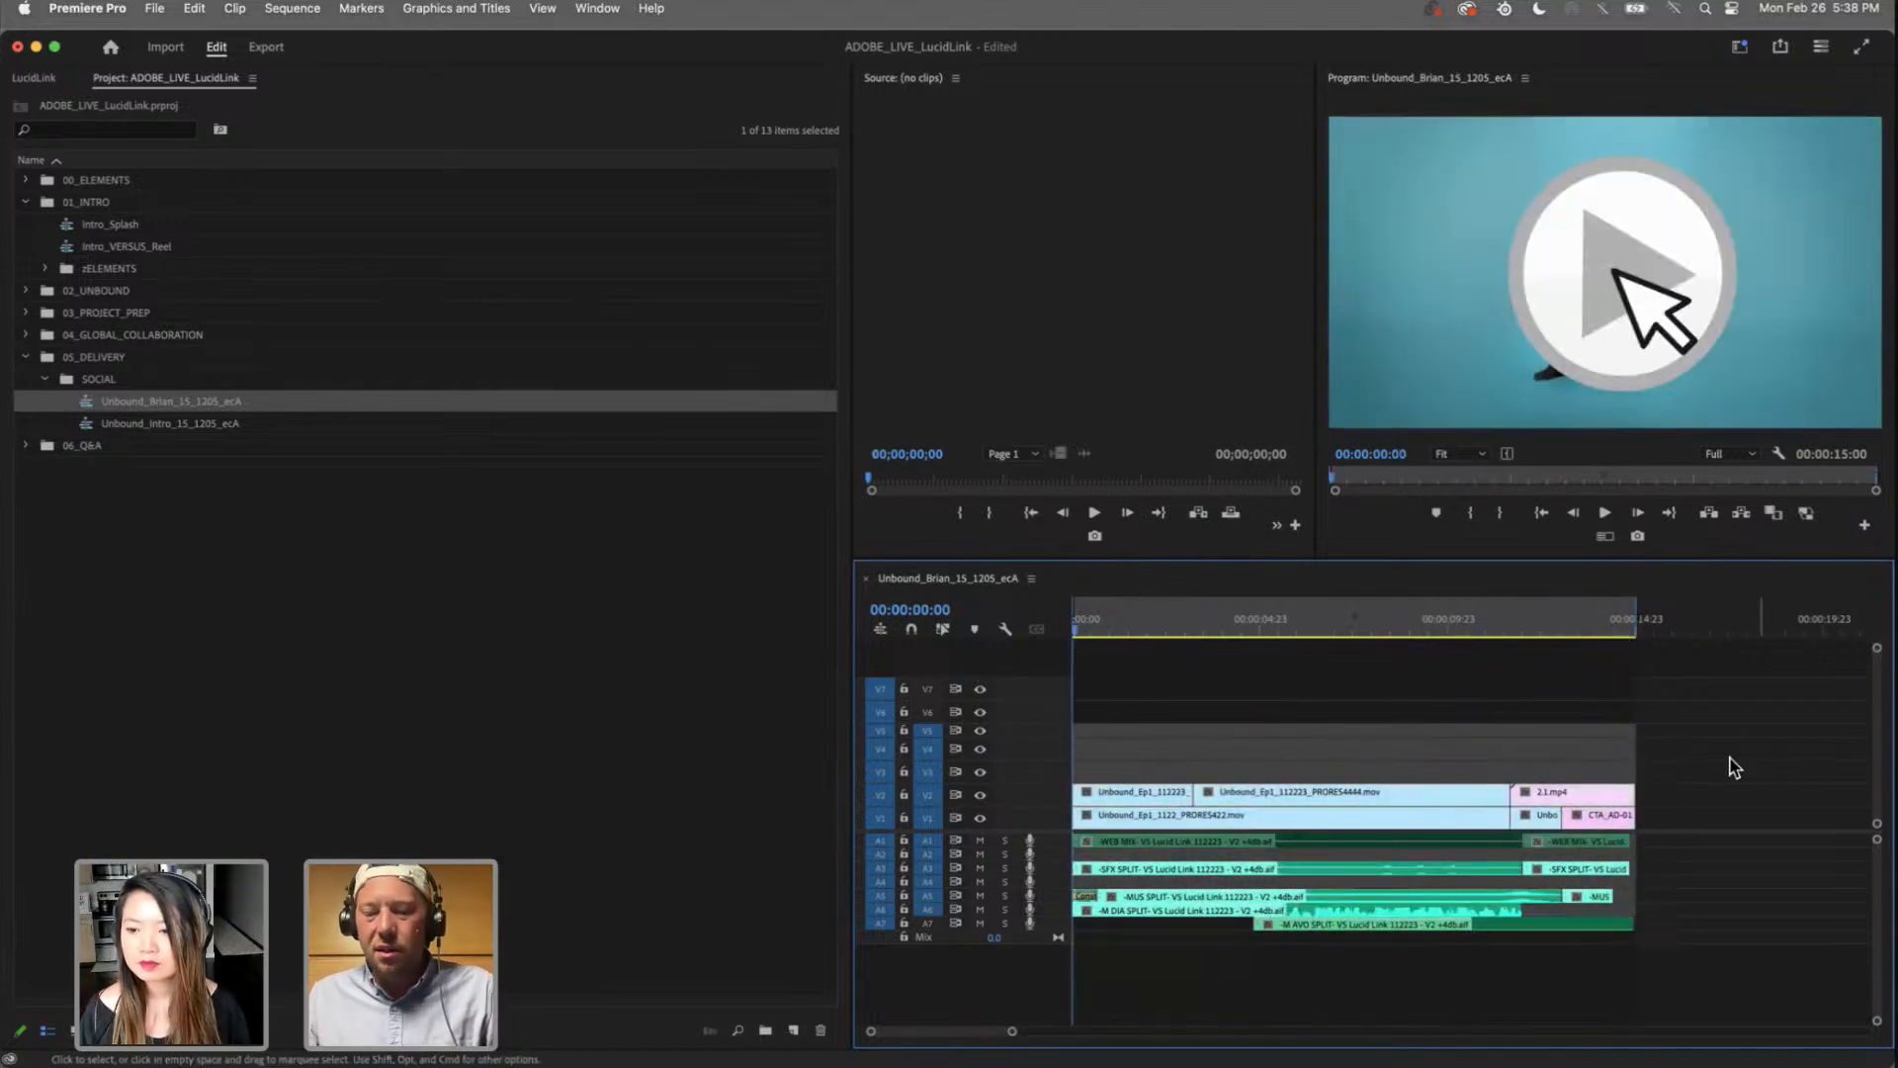
left_click(1119, 625)
left_click_drag(1119, 626, 1038, 638)
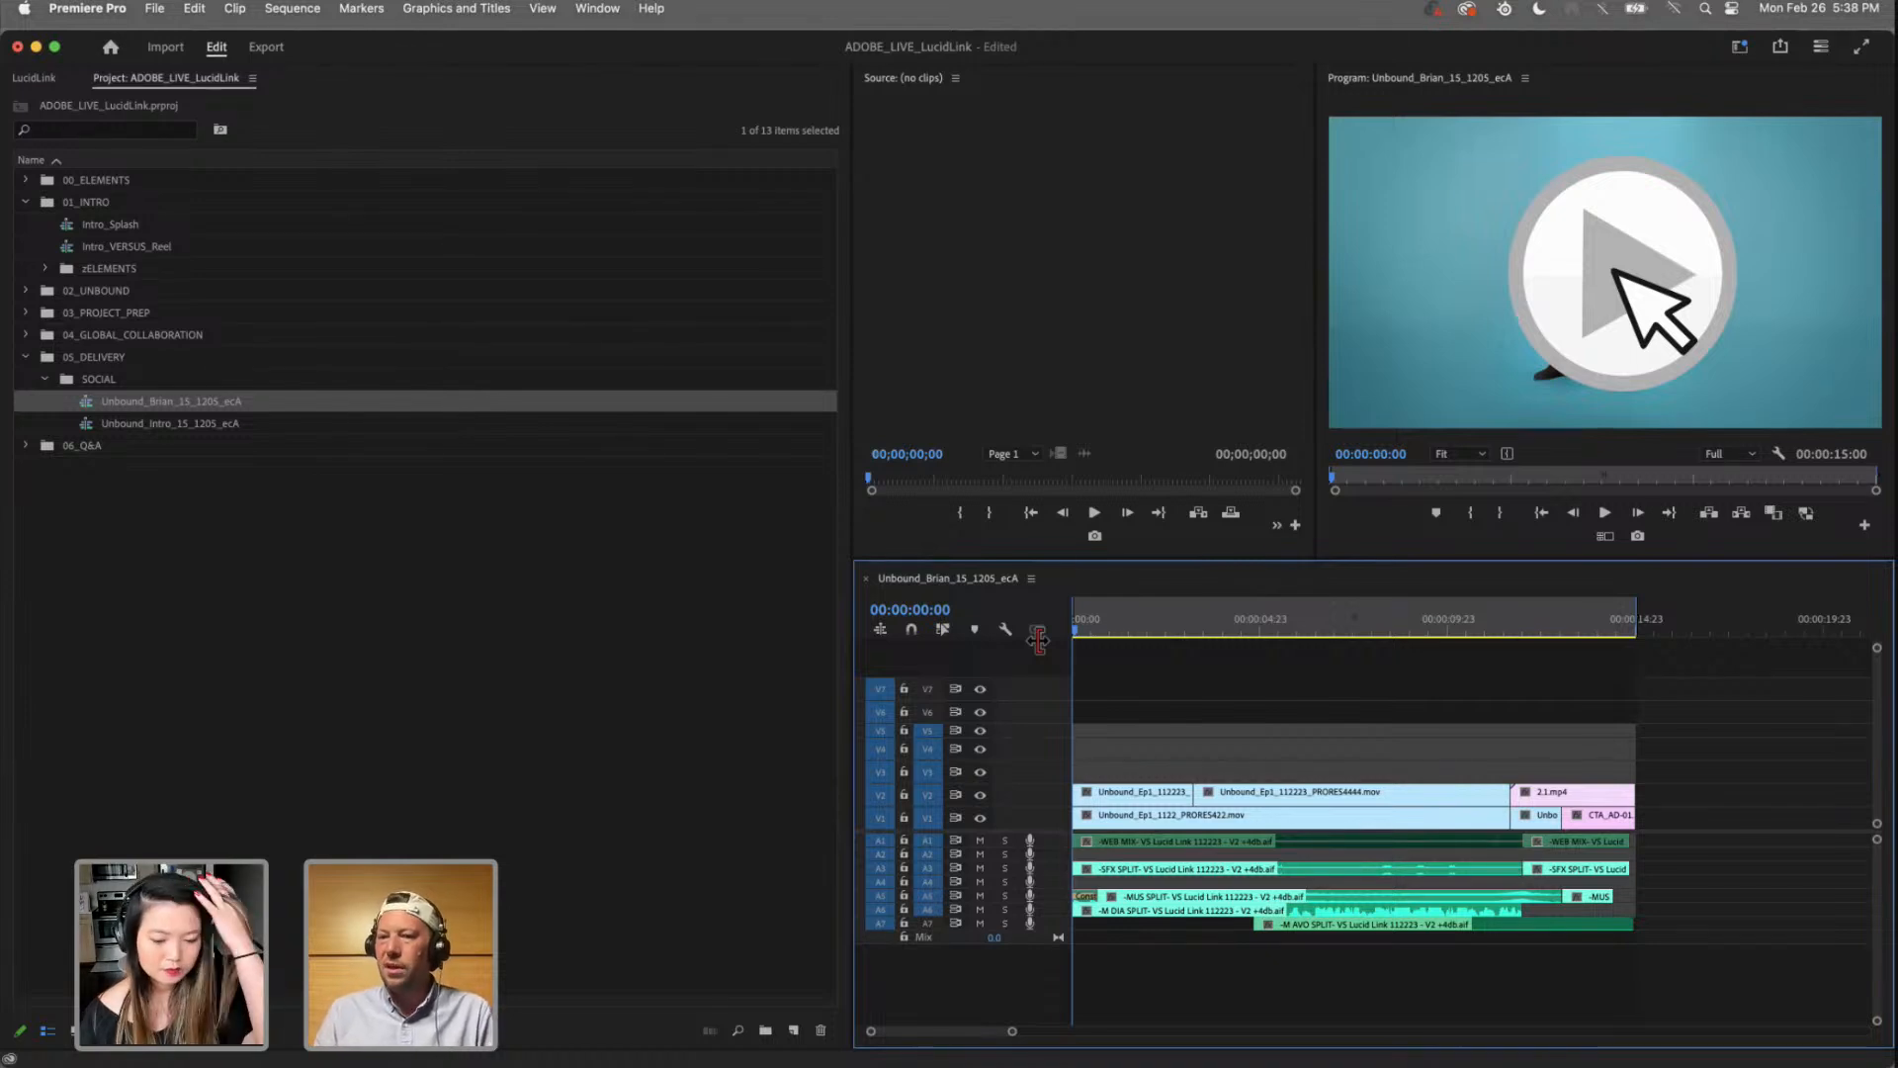
Step: Close the open sequence and expand the 02_UNBOUND bin and the zELEMENTS bin inside 01_INTRO
left_click(263, 763)
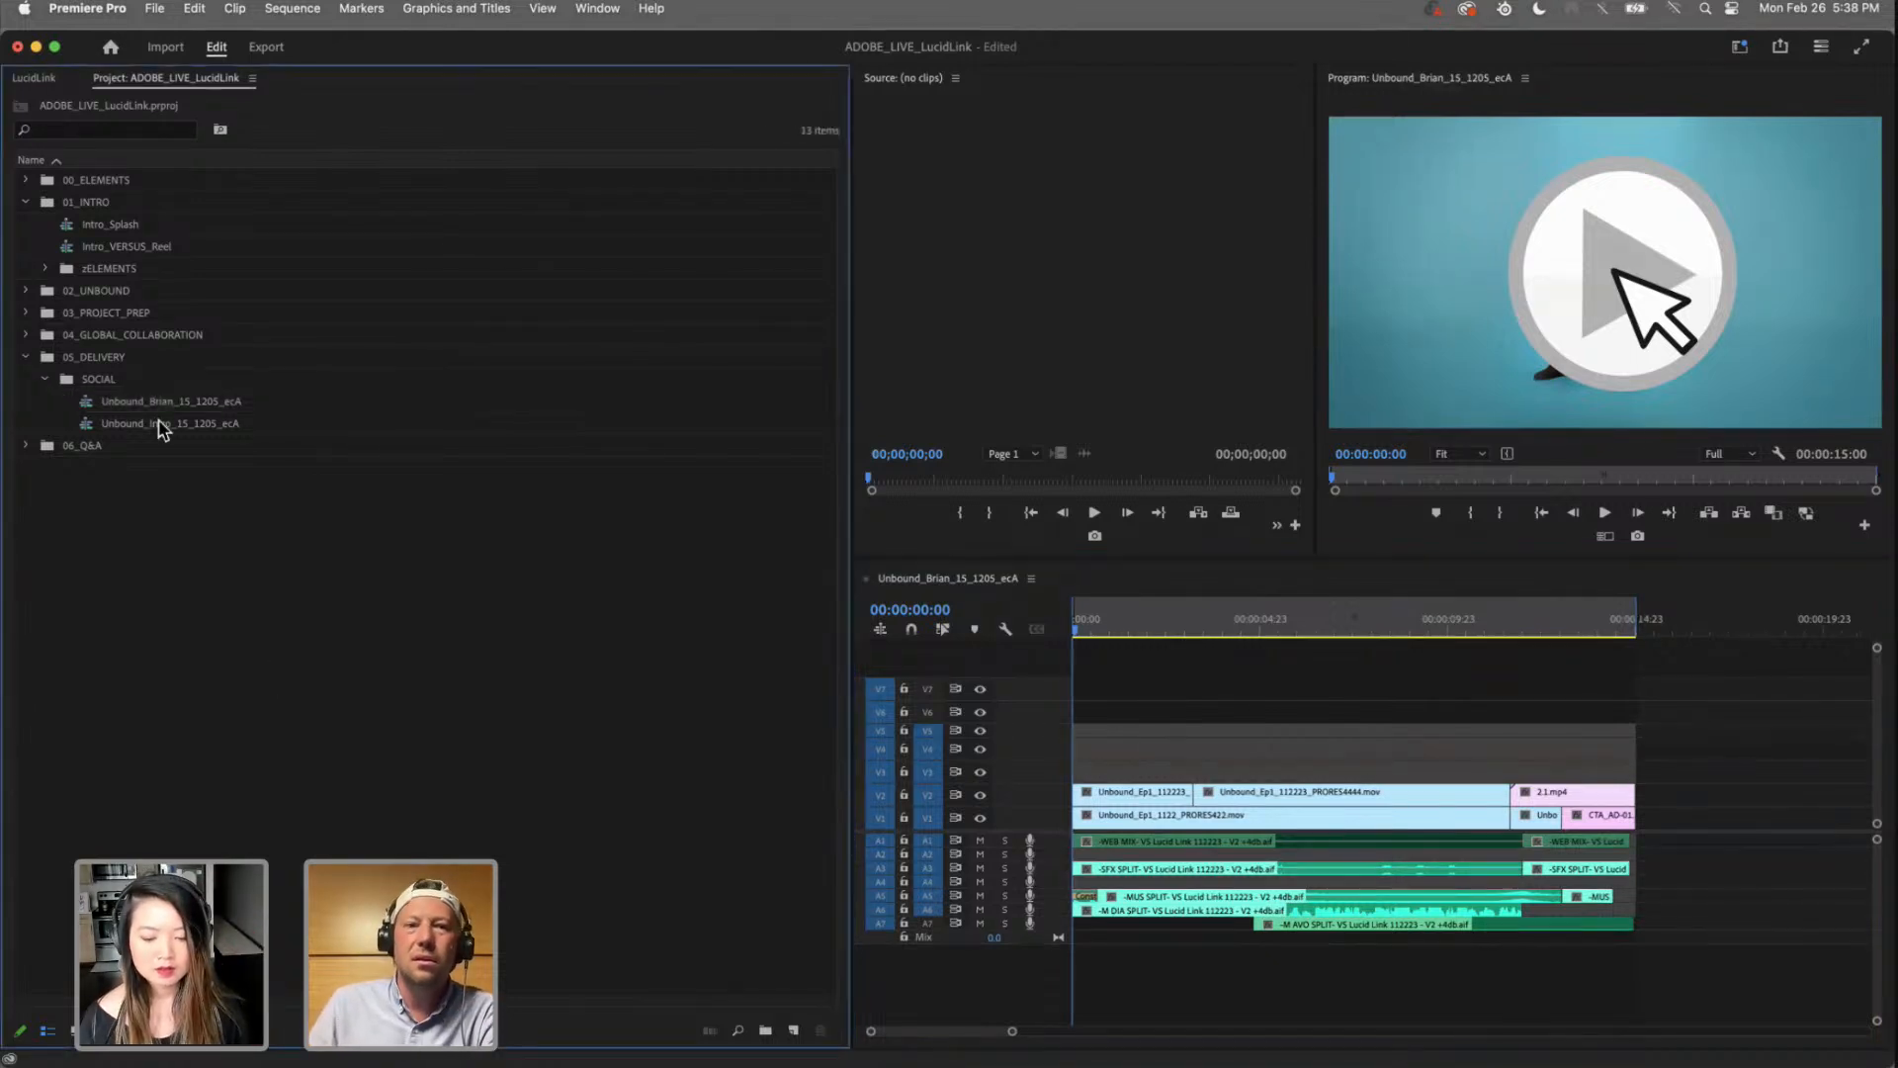
left_click(1147, 629)
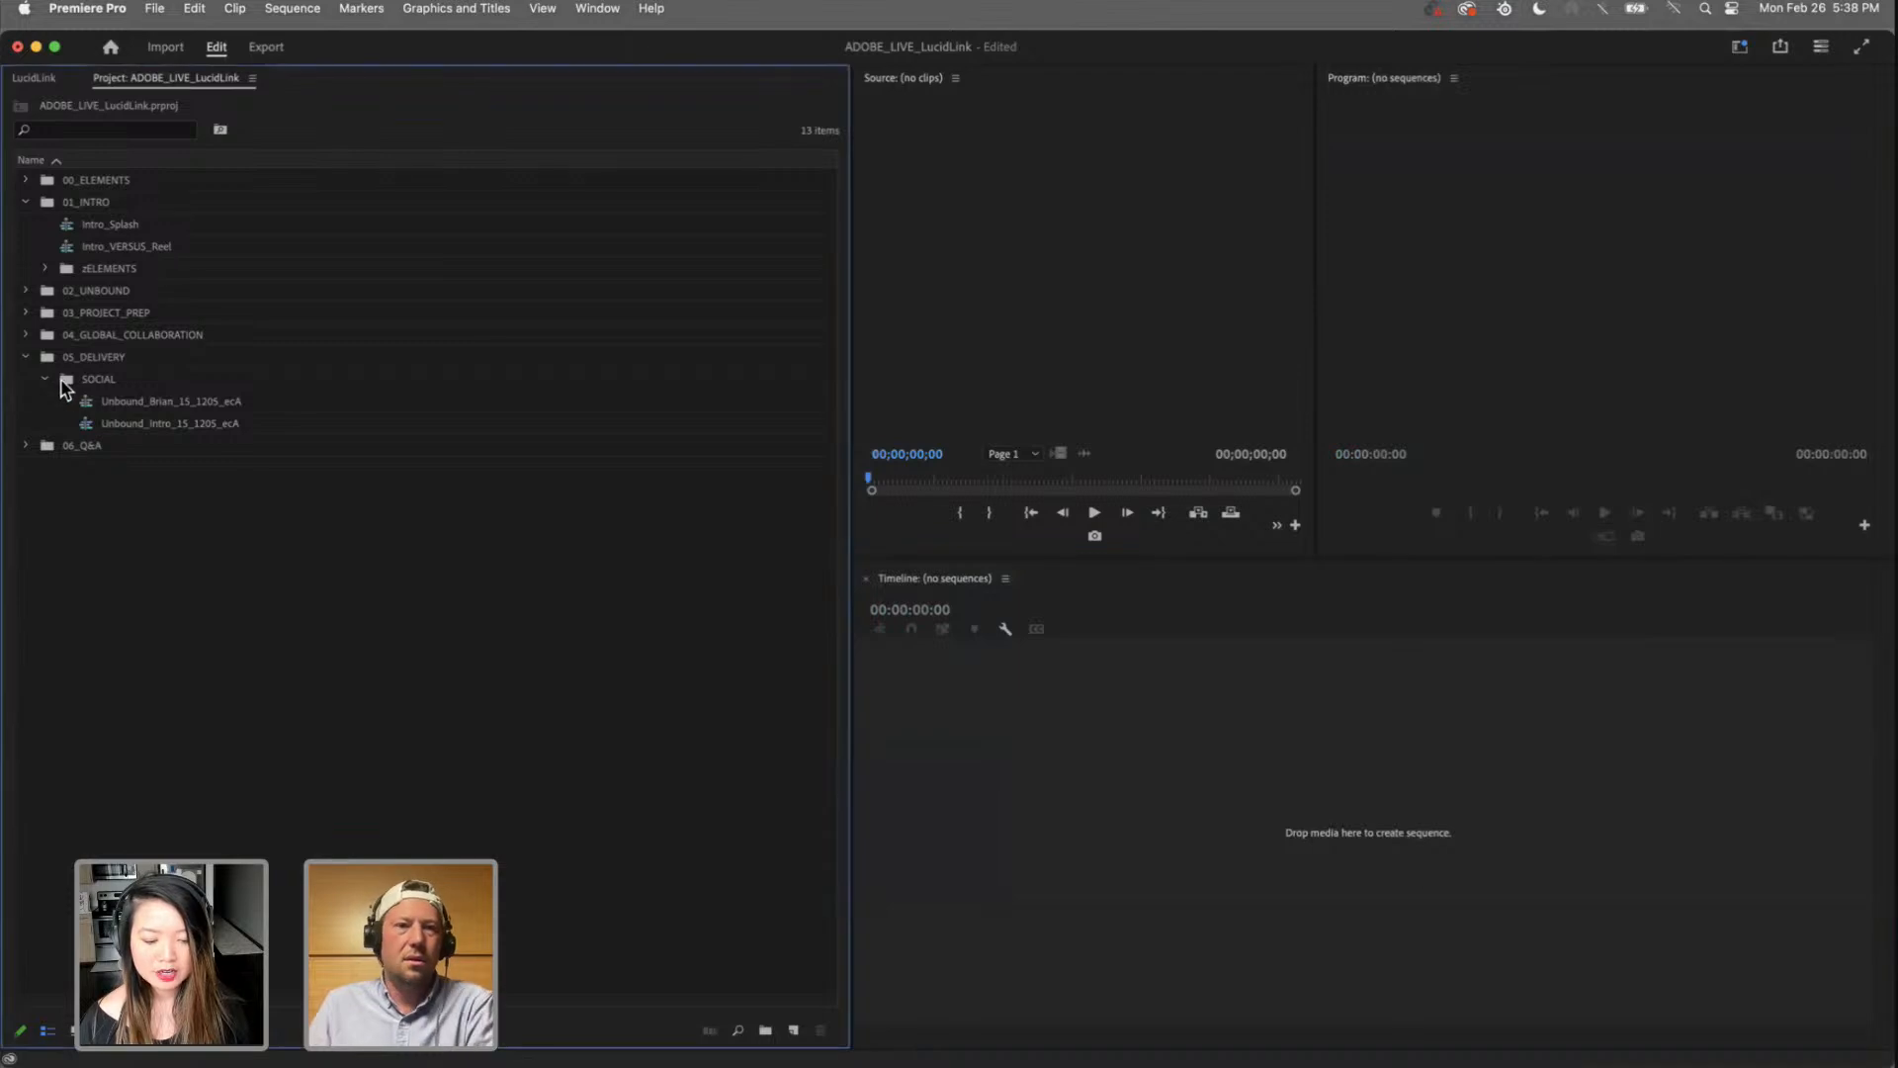
left_click(64, 228)
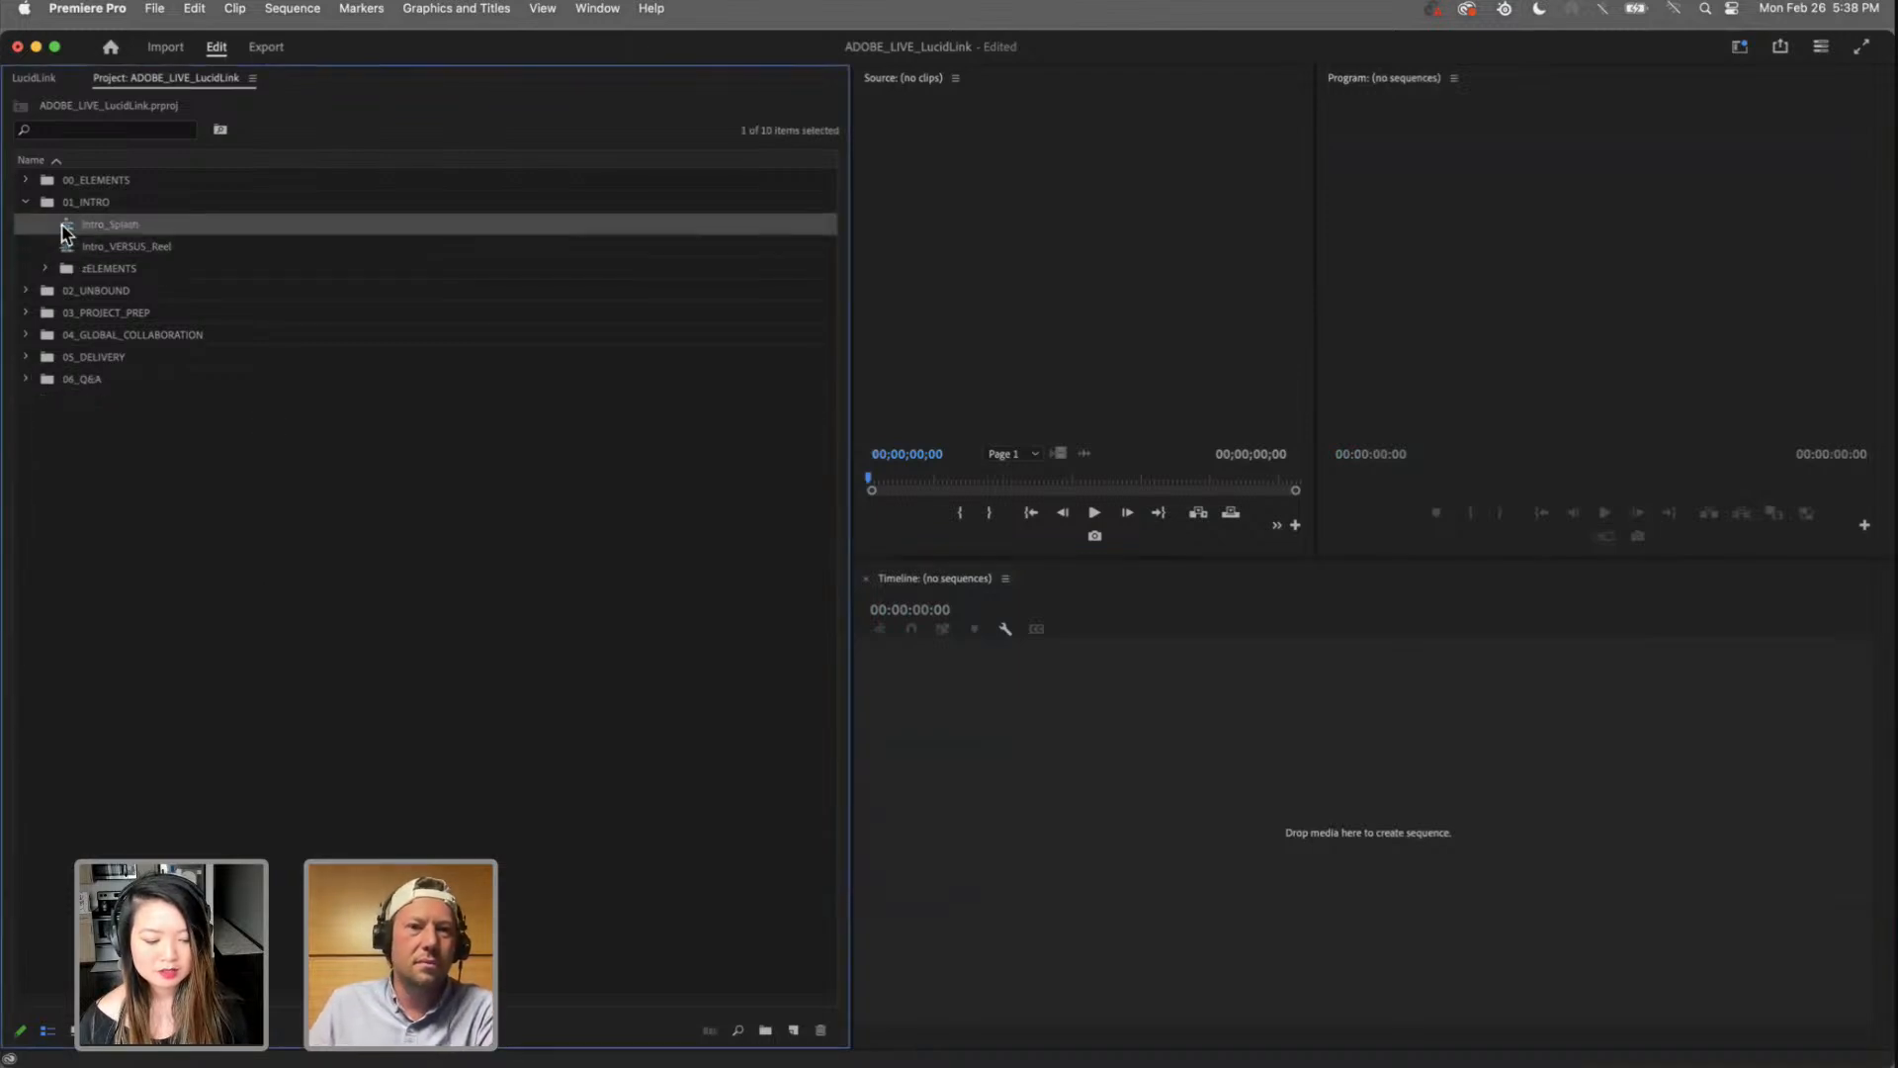
left_click(68, 249)
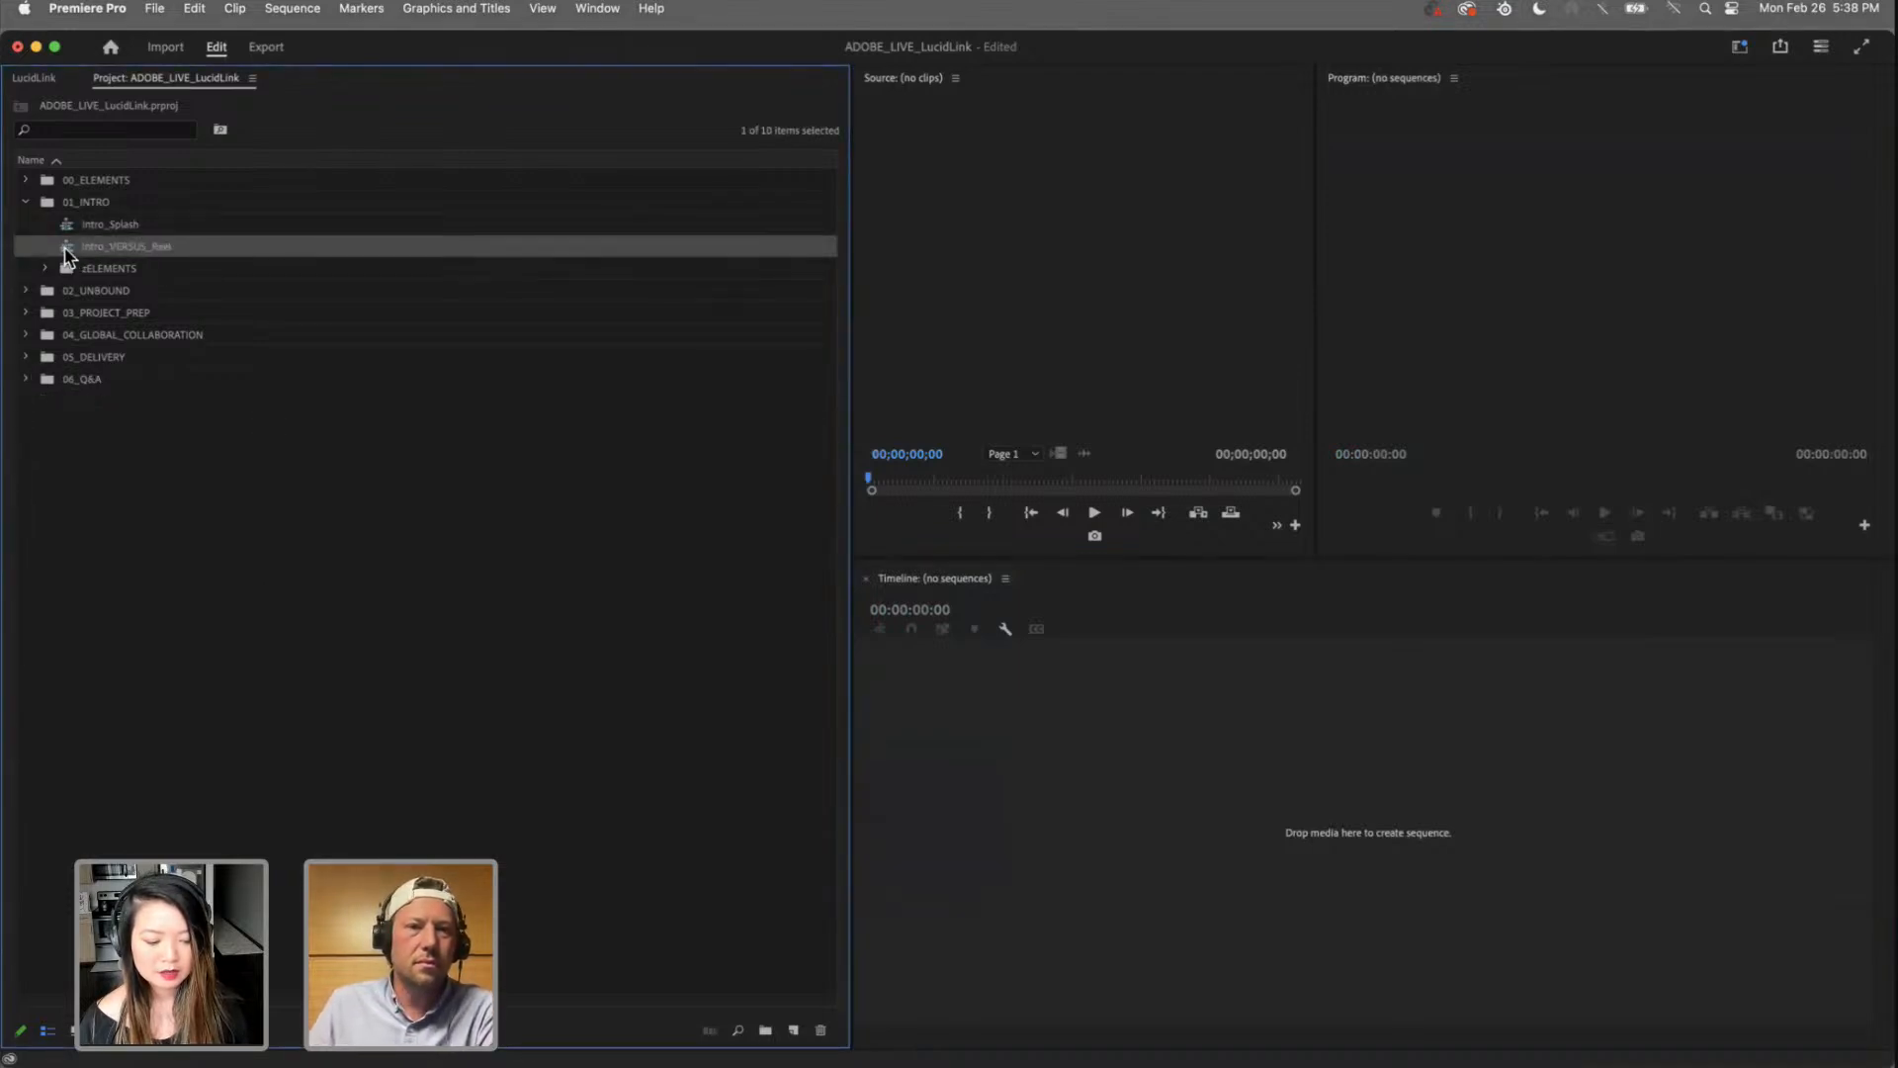
left_click(79, 490)
left_click(43, 268)
left_click(26, 335)
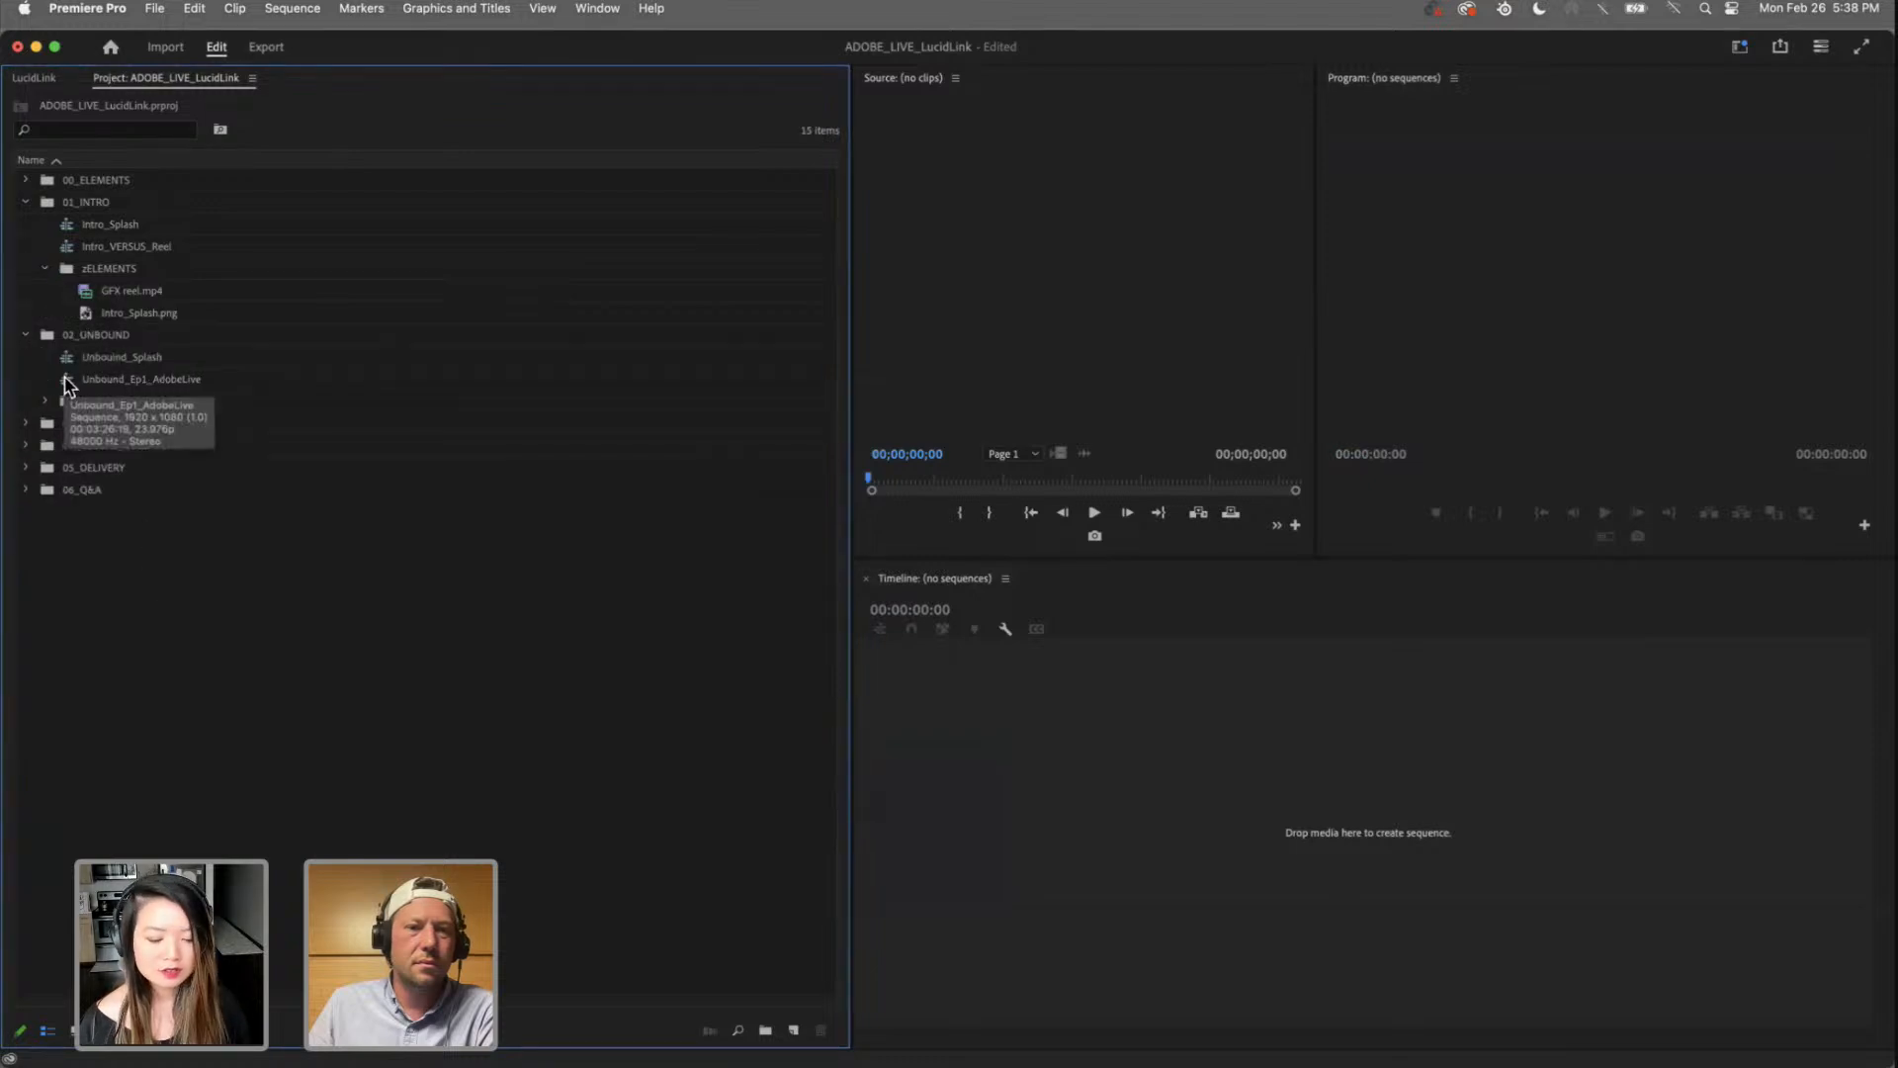
Step: Expand 05_DELIVERY and its SOCIAL bin and reopen the first Unbound sequence with the playhead at 00:00:00:00
left_click(26, 468)
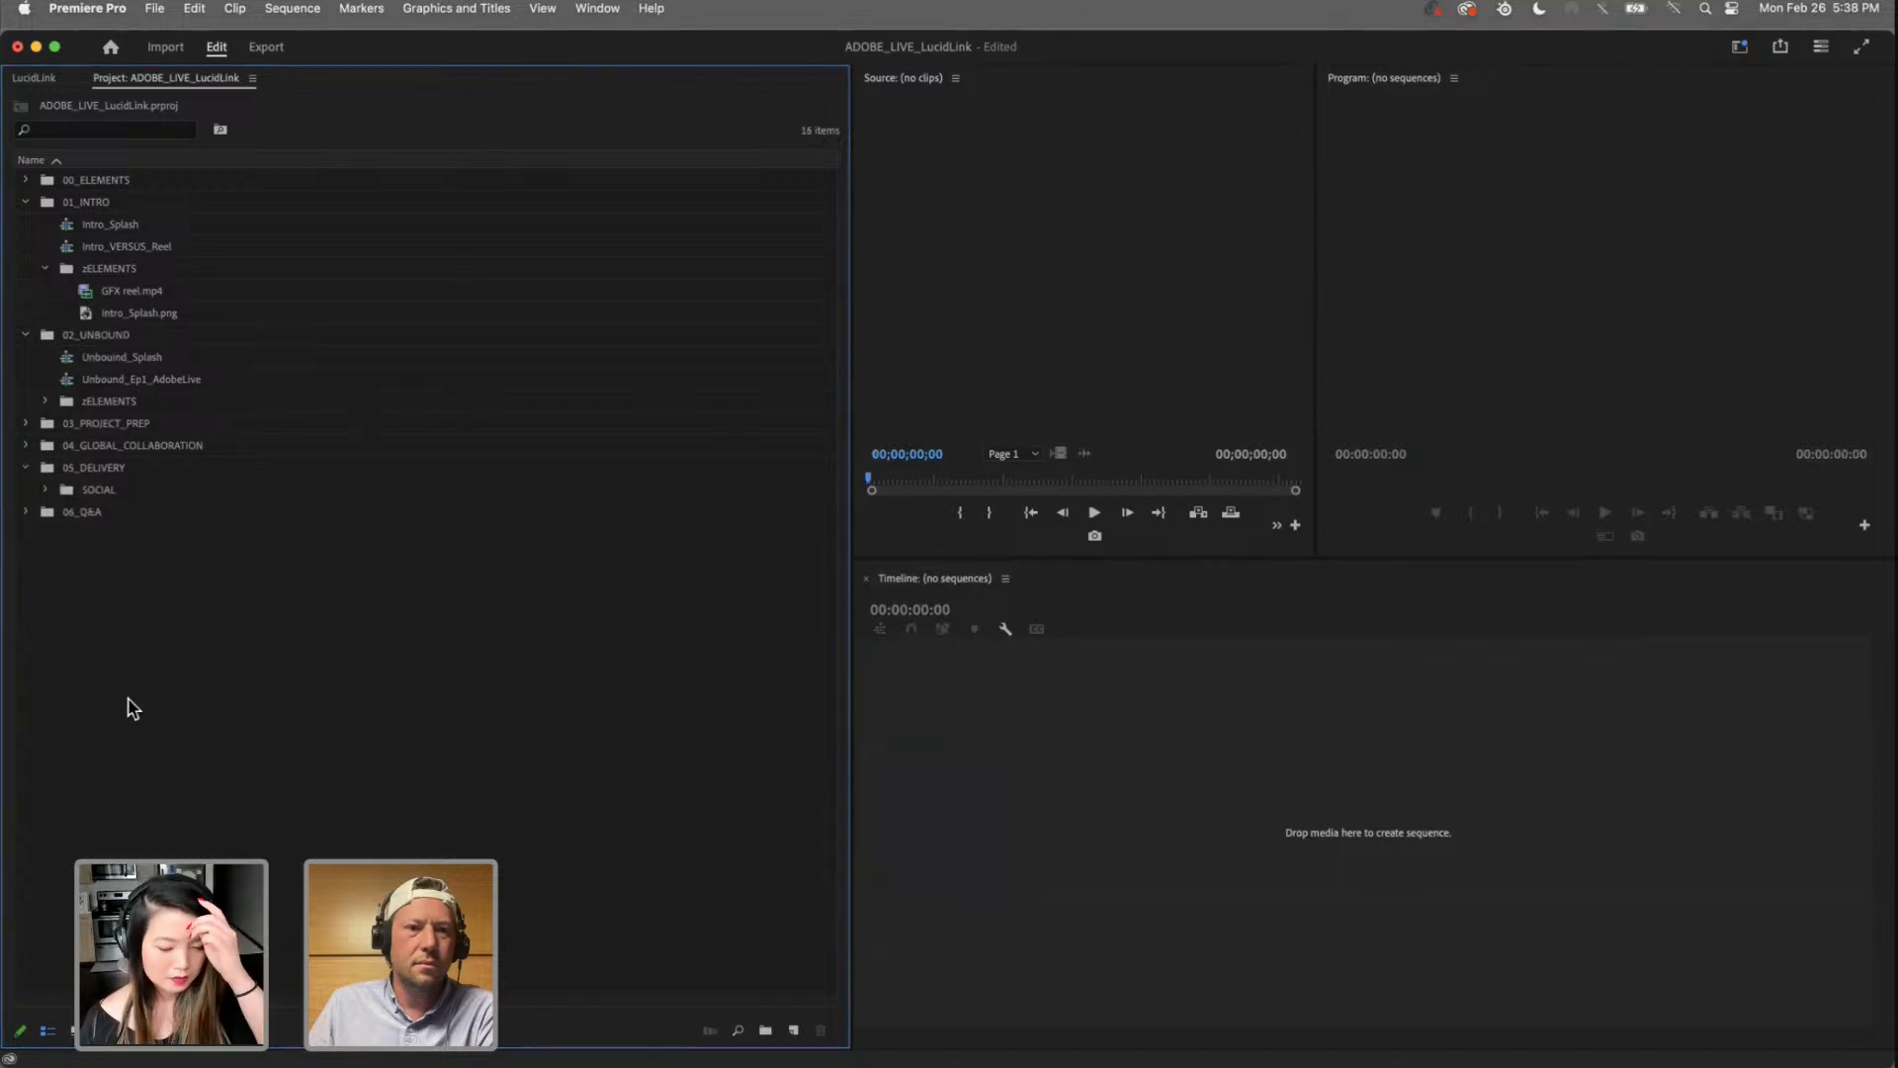
left_click(44, 489)
double_click(114, 511)
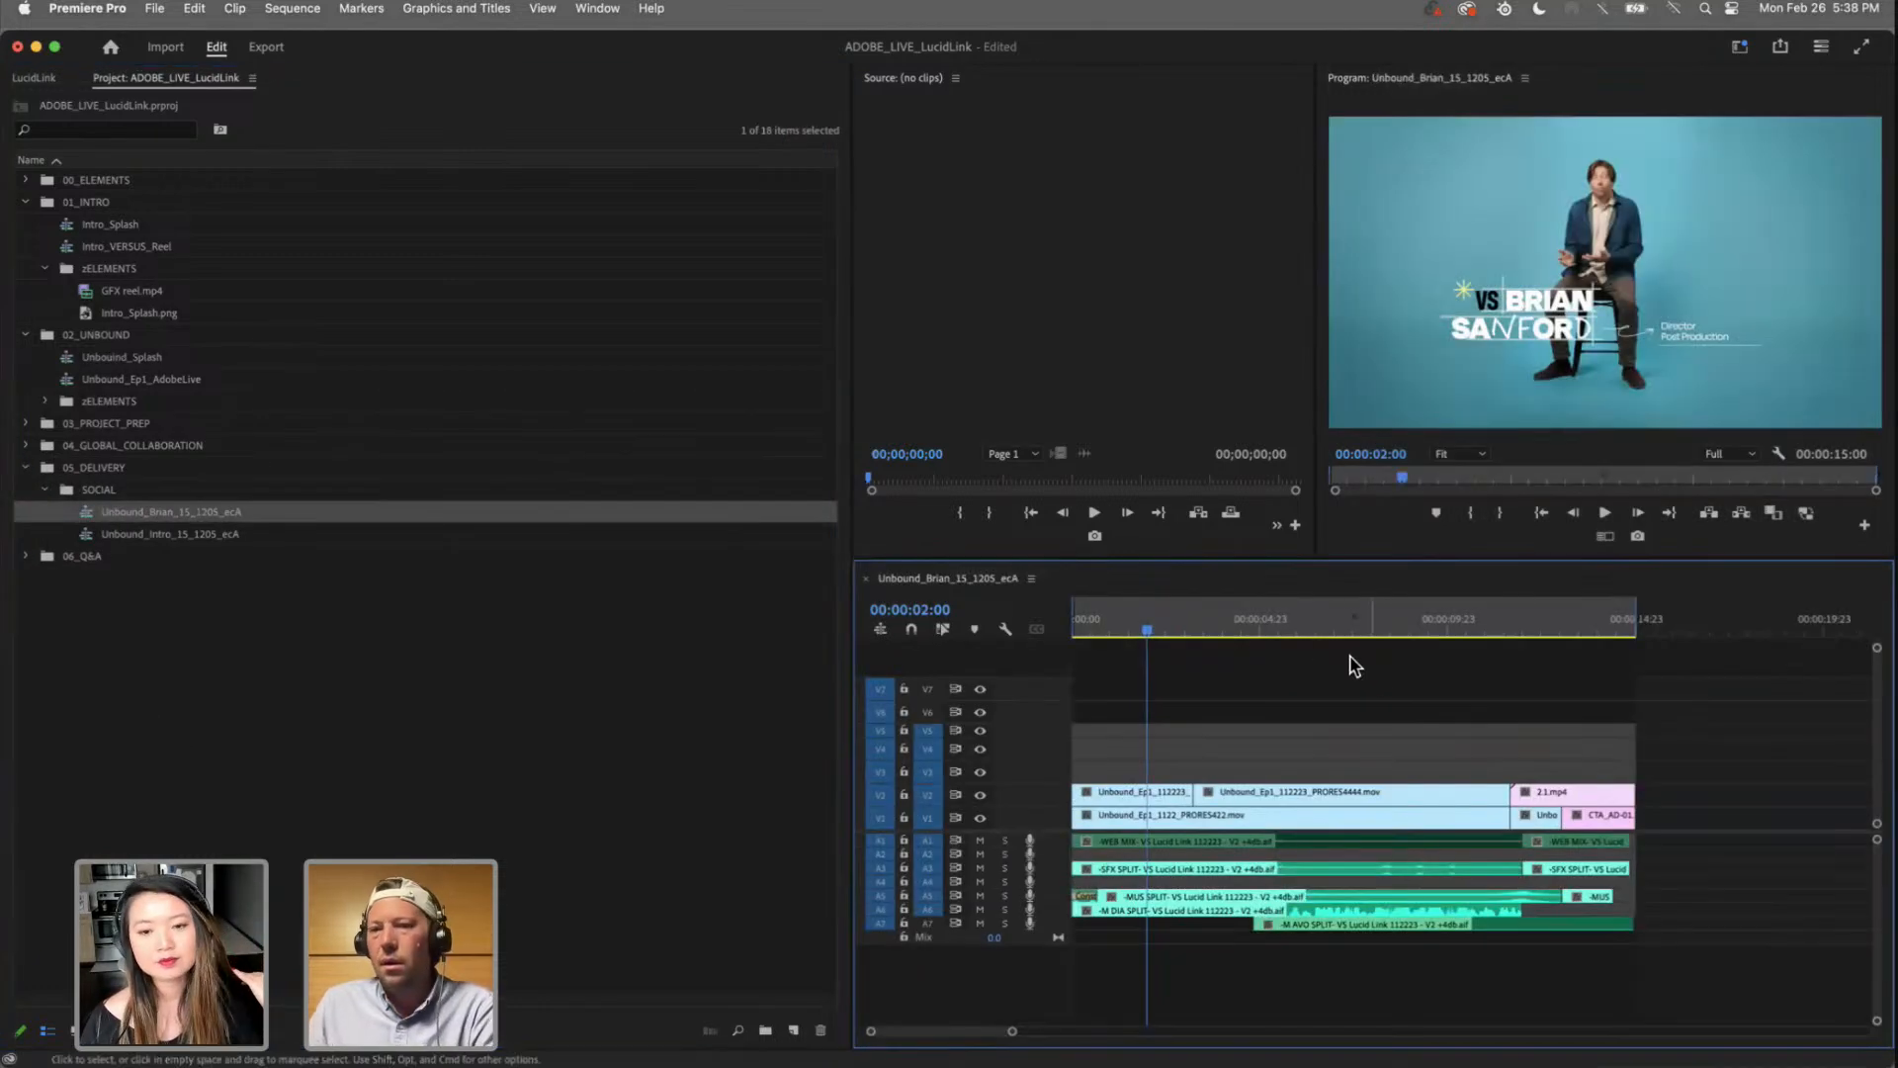
key("Home")
Step: Play the 15-second spot through in a maximized Program monitor, restore the layout and scrub to the LucidLink end card at 00:00:14:02
left_click(1549, 342)
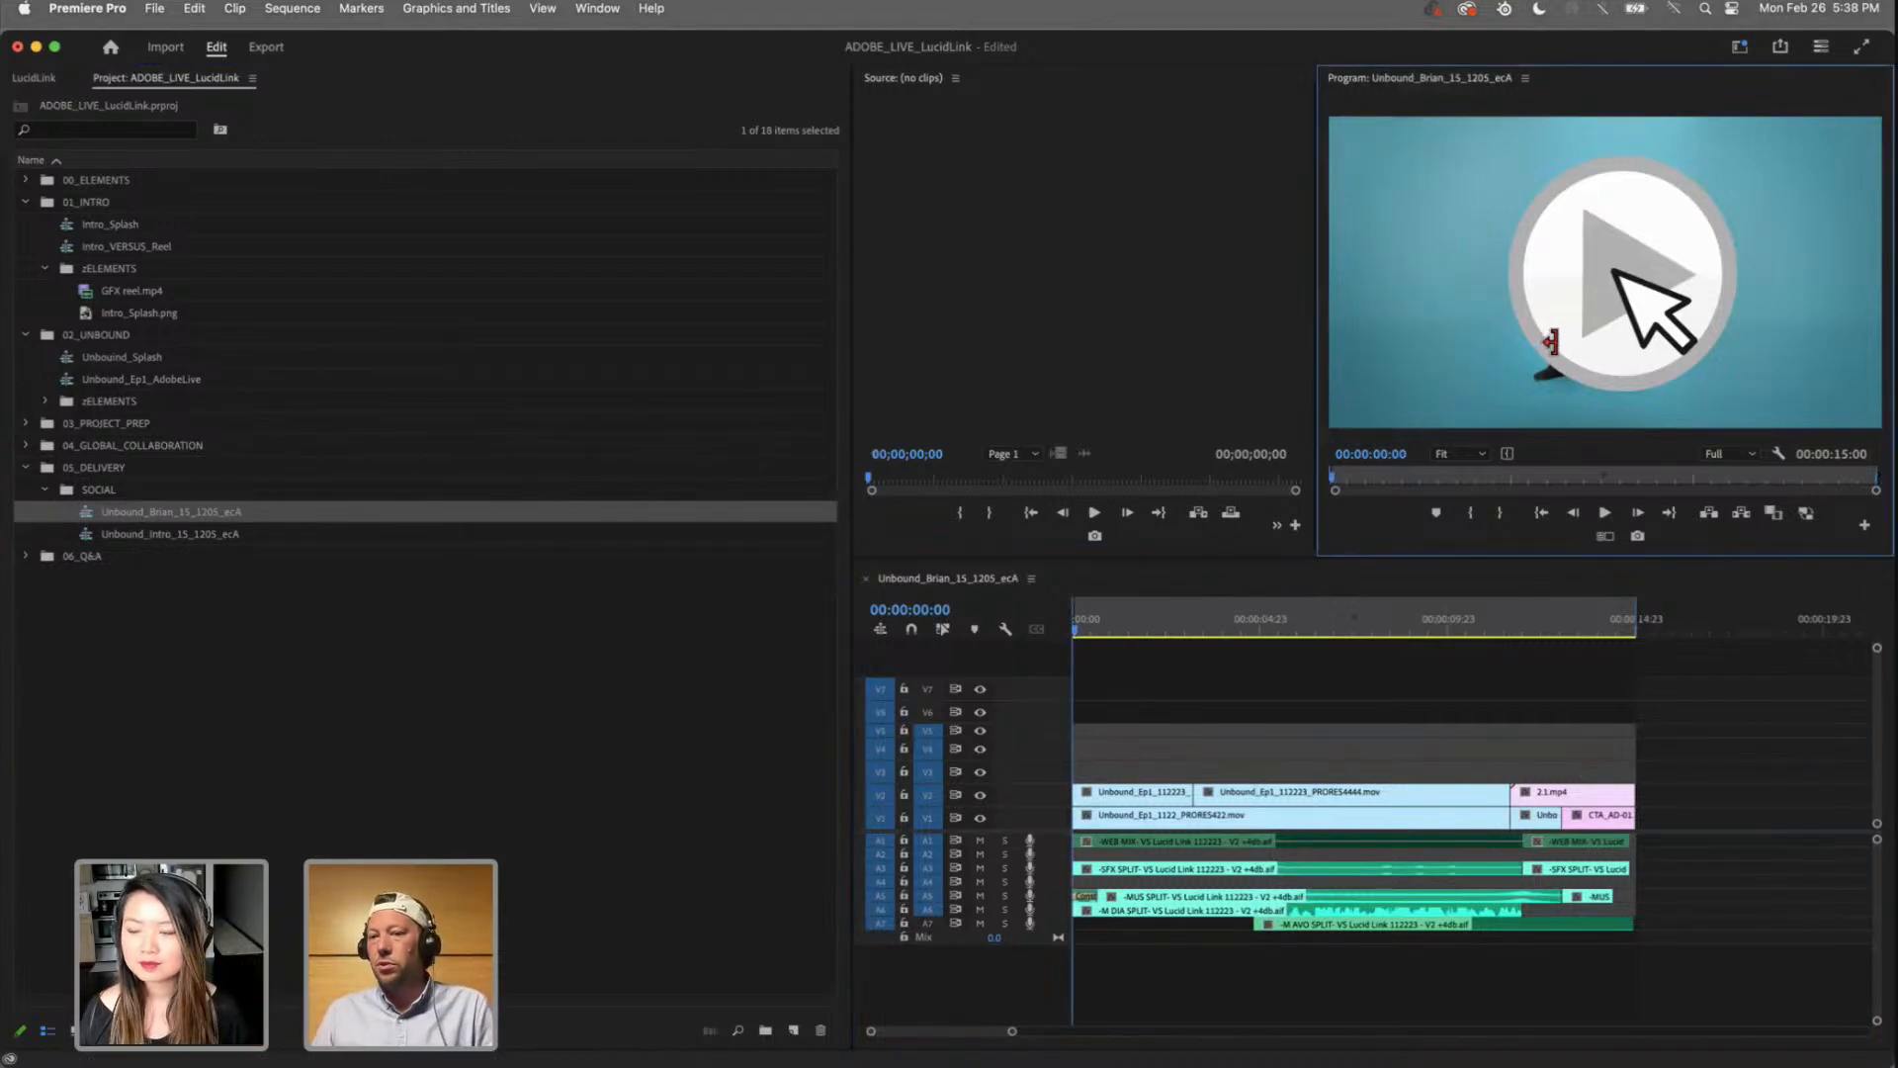
key("grave")
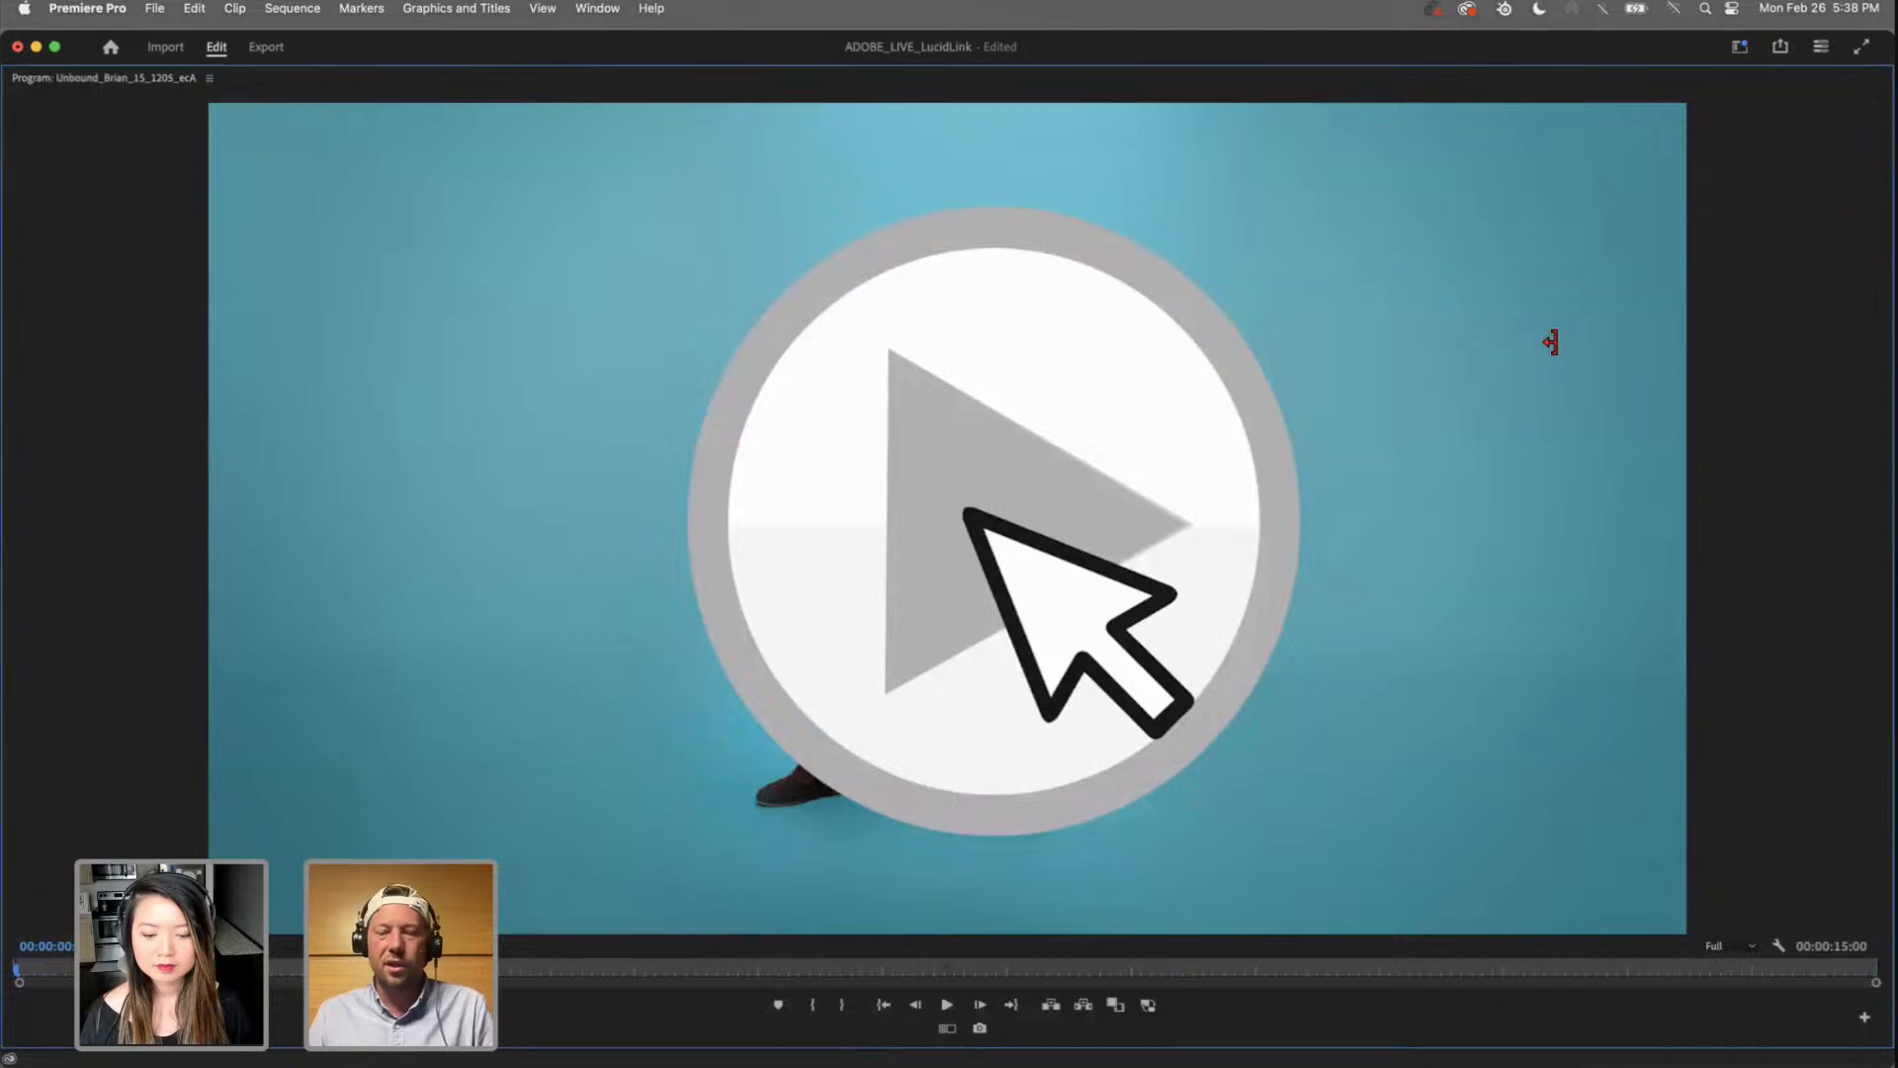
key("space")
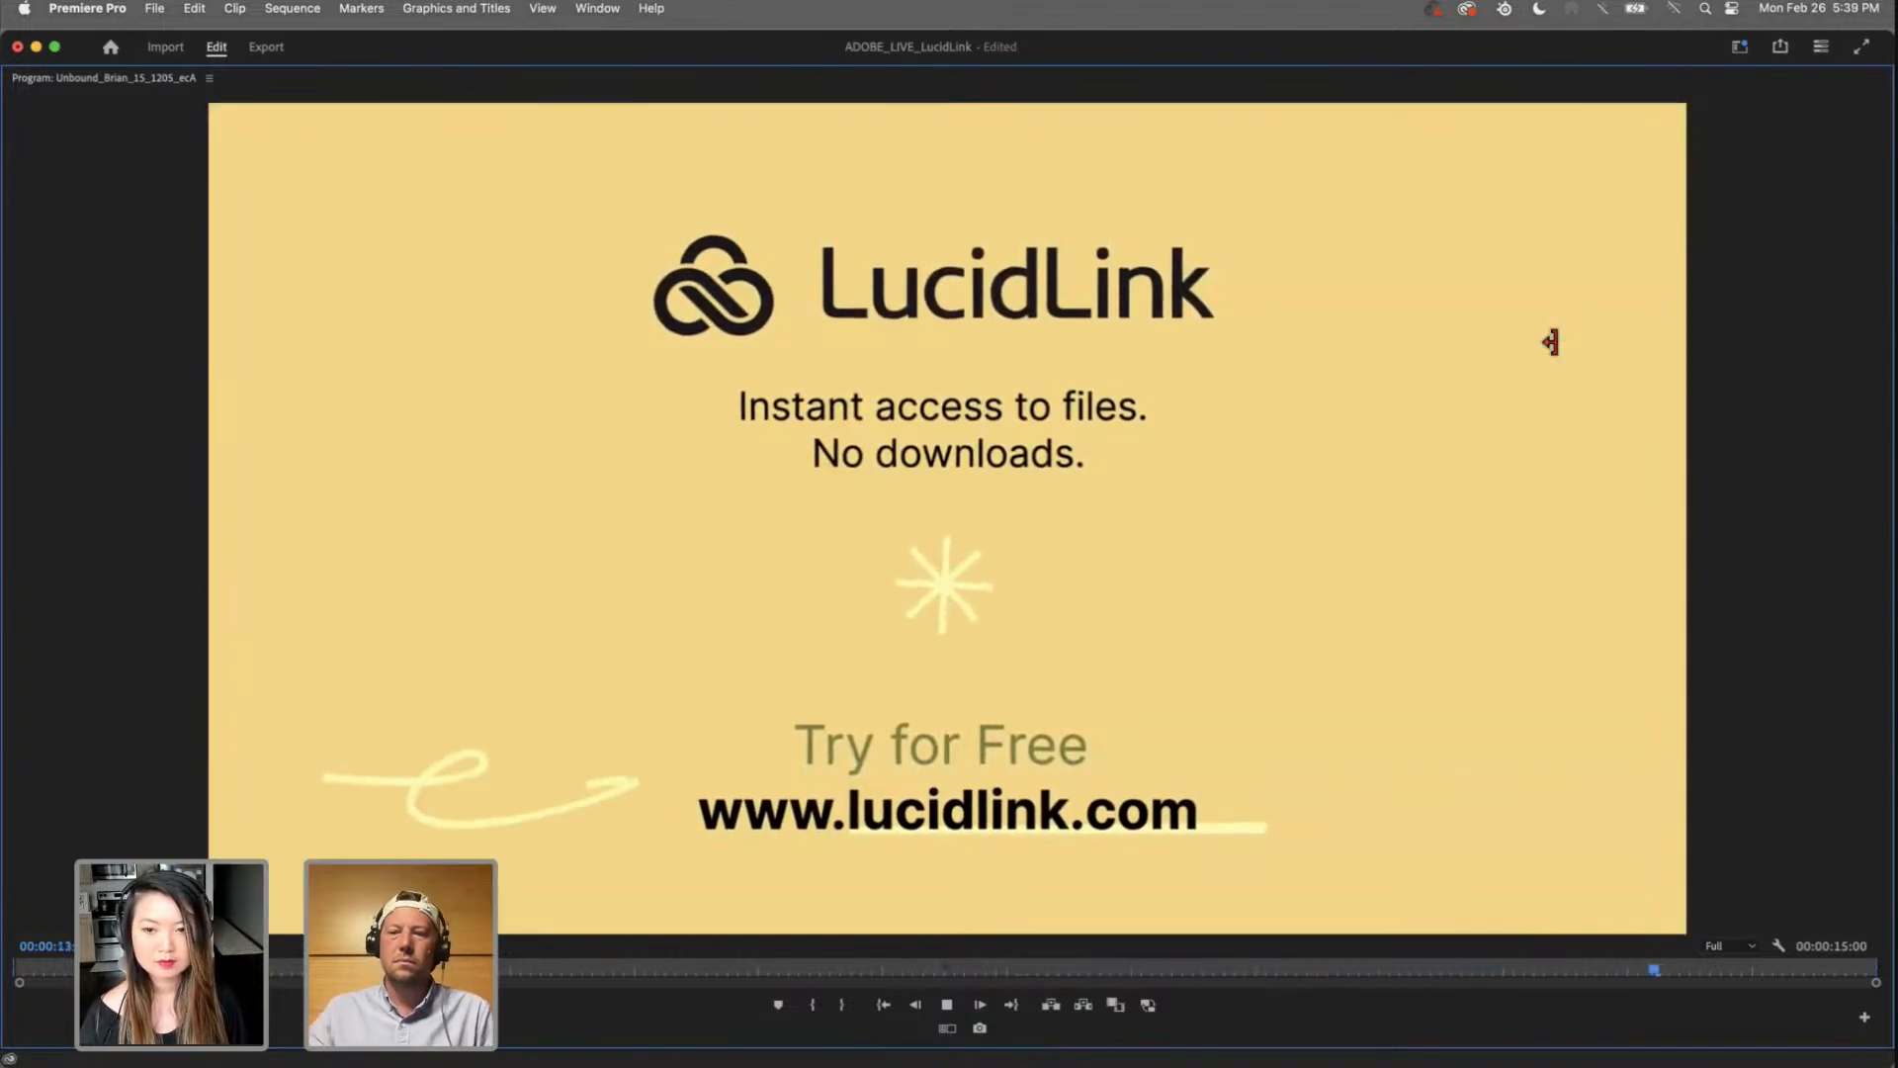
key("grave")
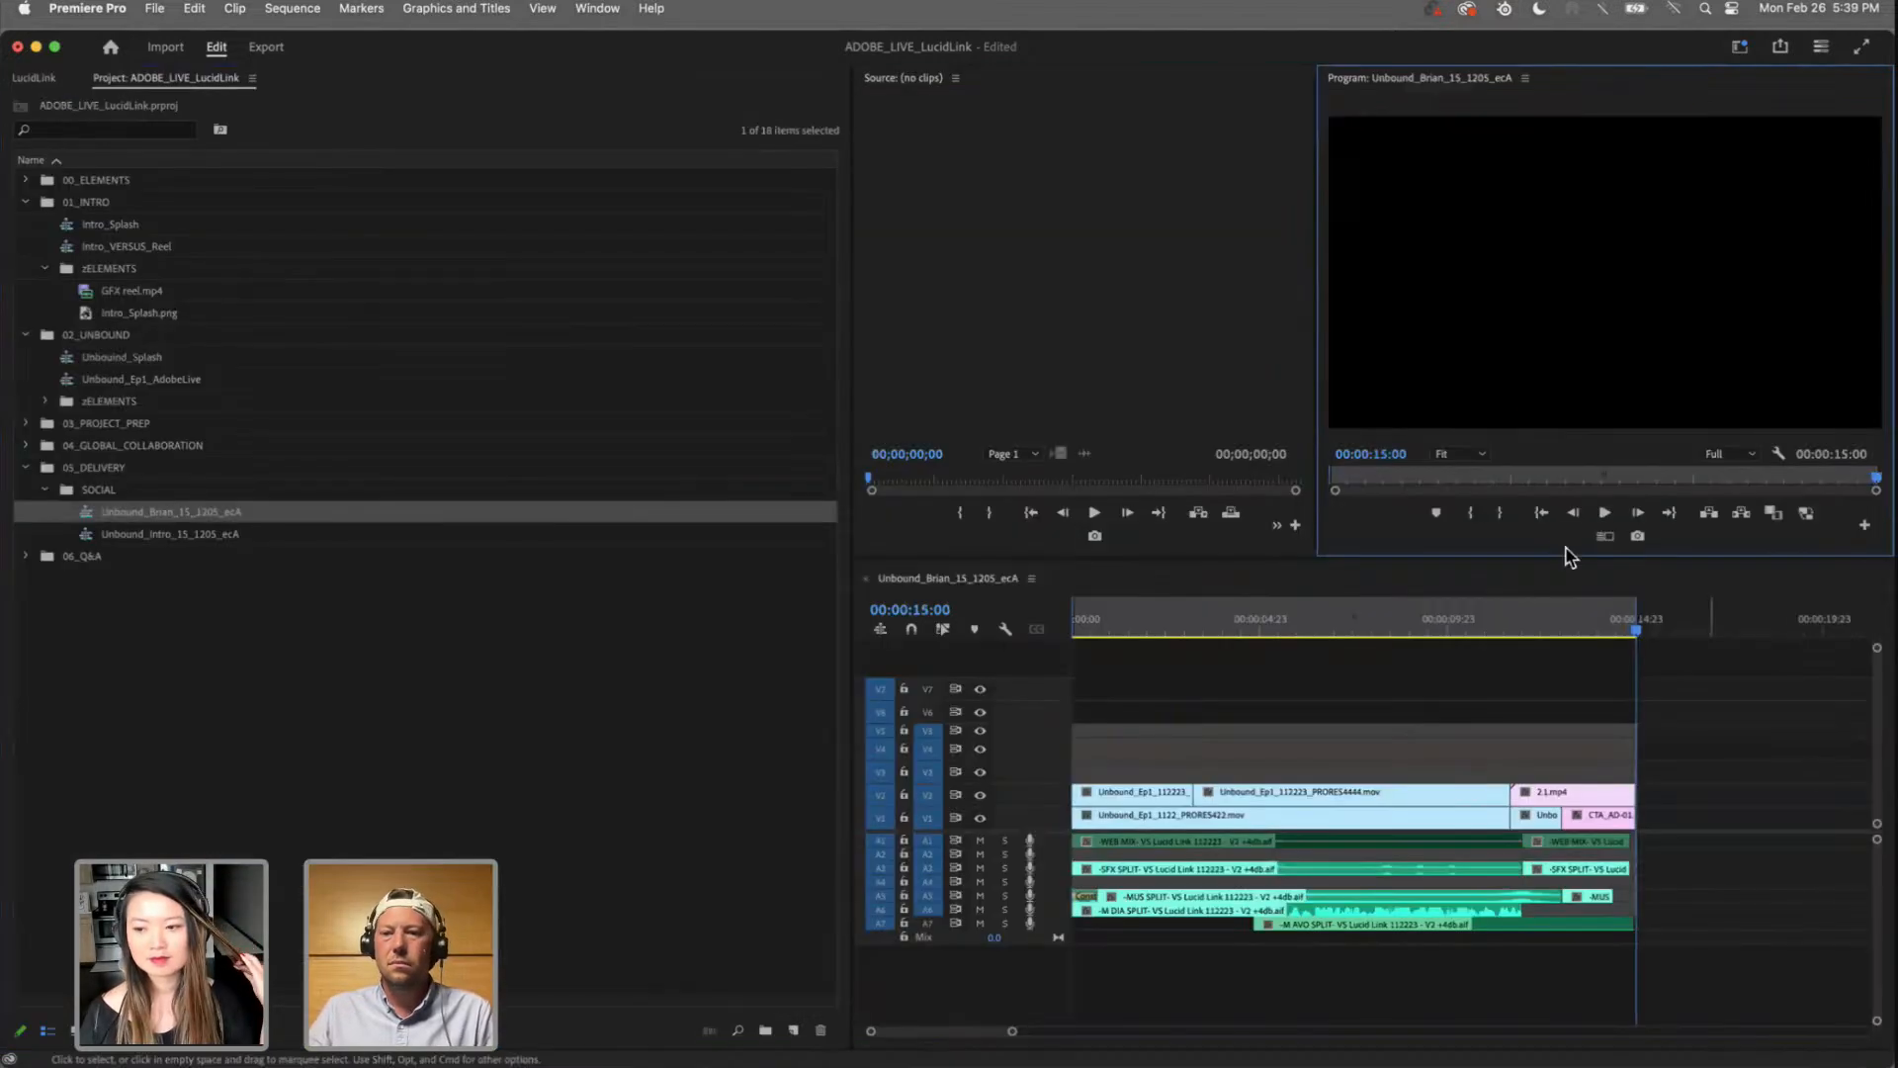
left_click(1759, 747)
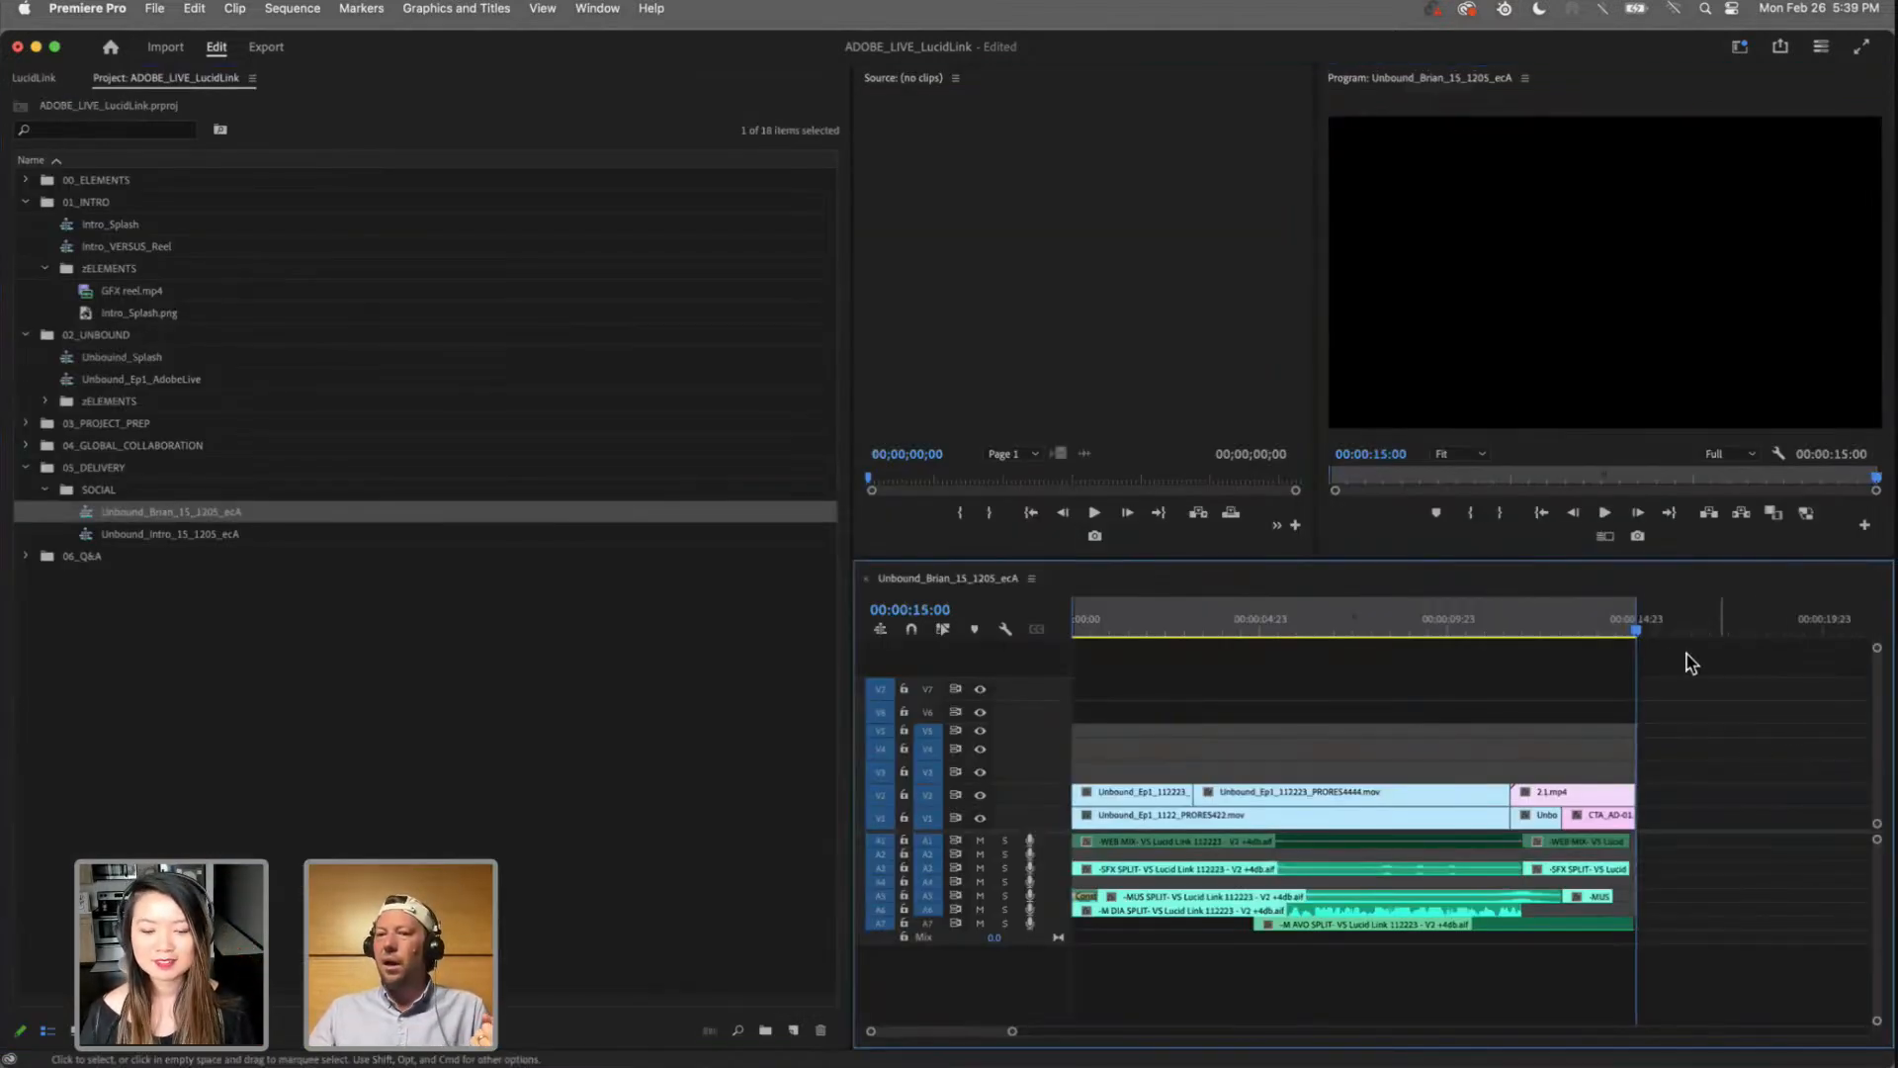
left_click_drag(1596, 627, 1602, 633)
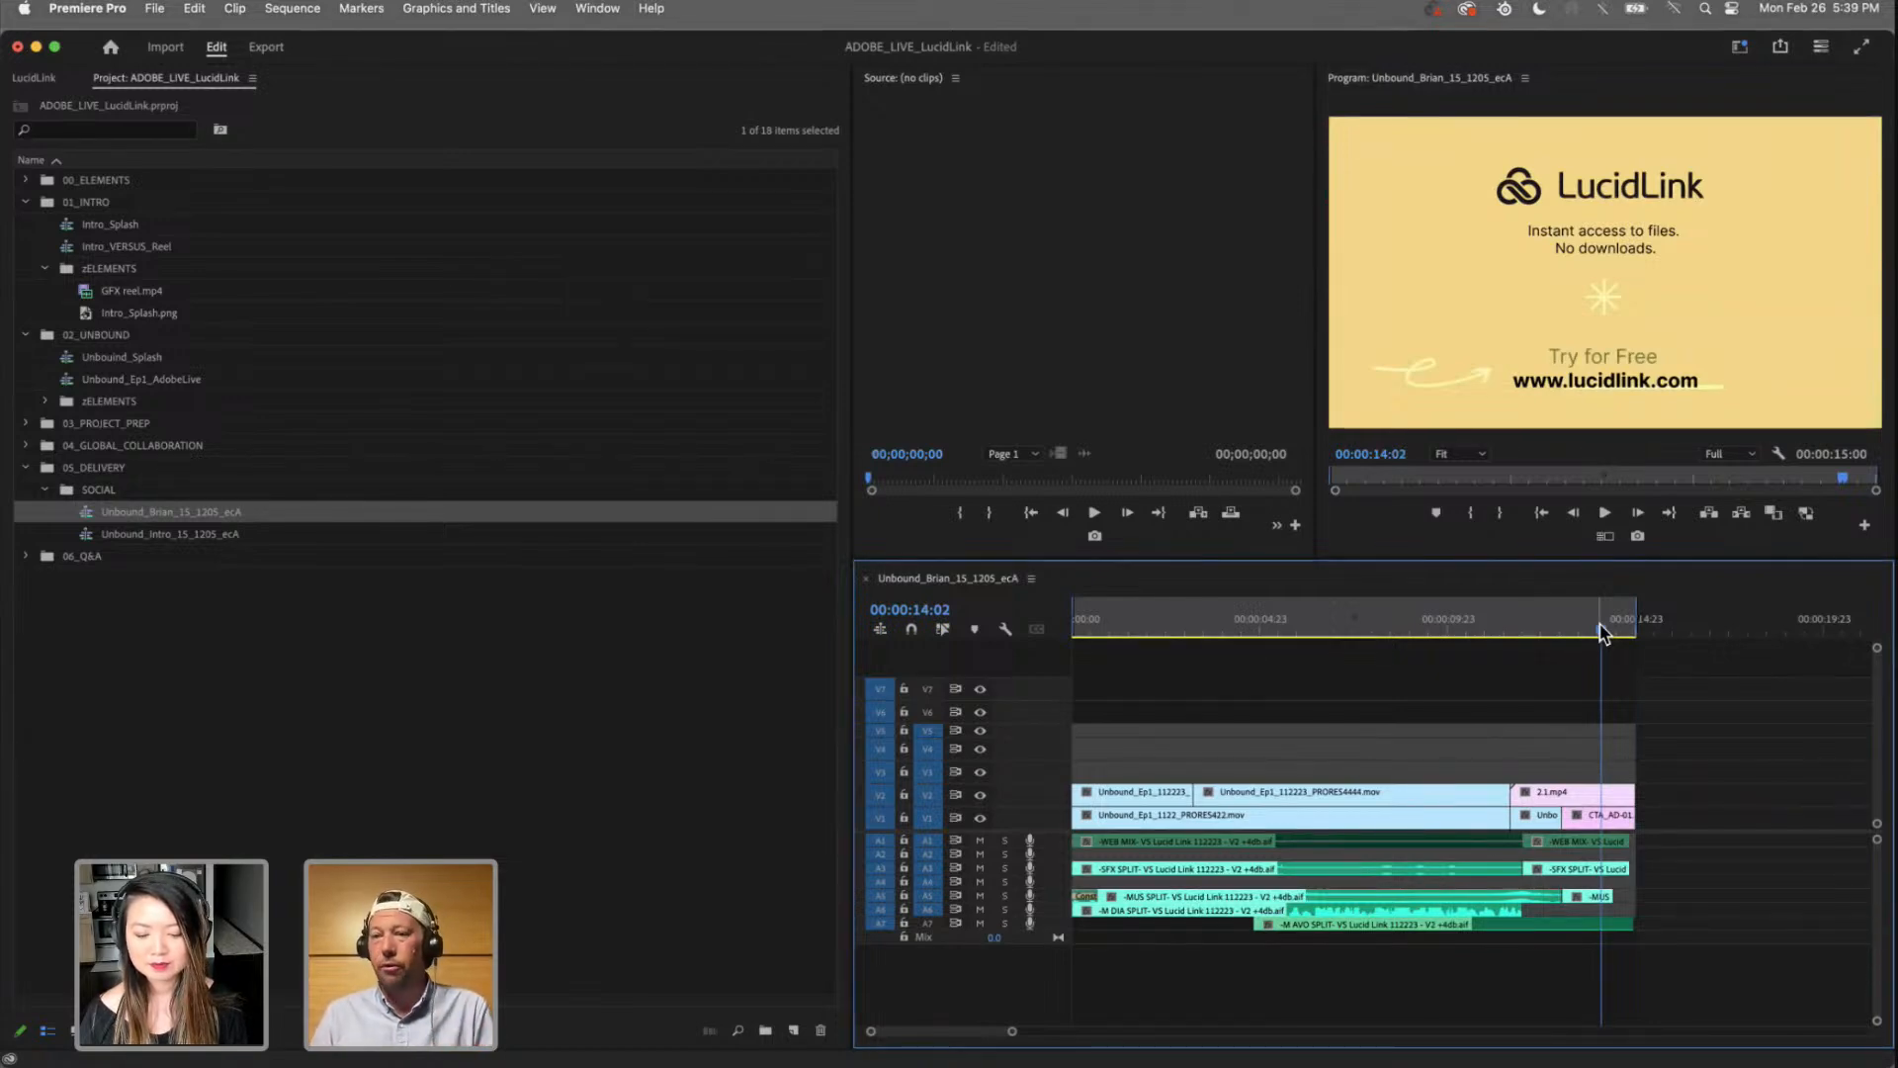
Step: Create a new sequence from the Social Media Portrait 4x5 30 fps preset
left_click(467, 848)
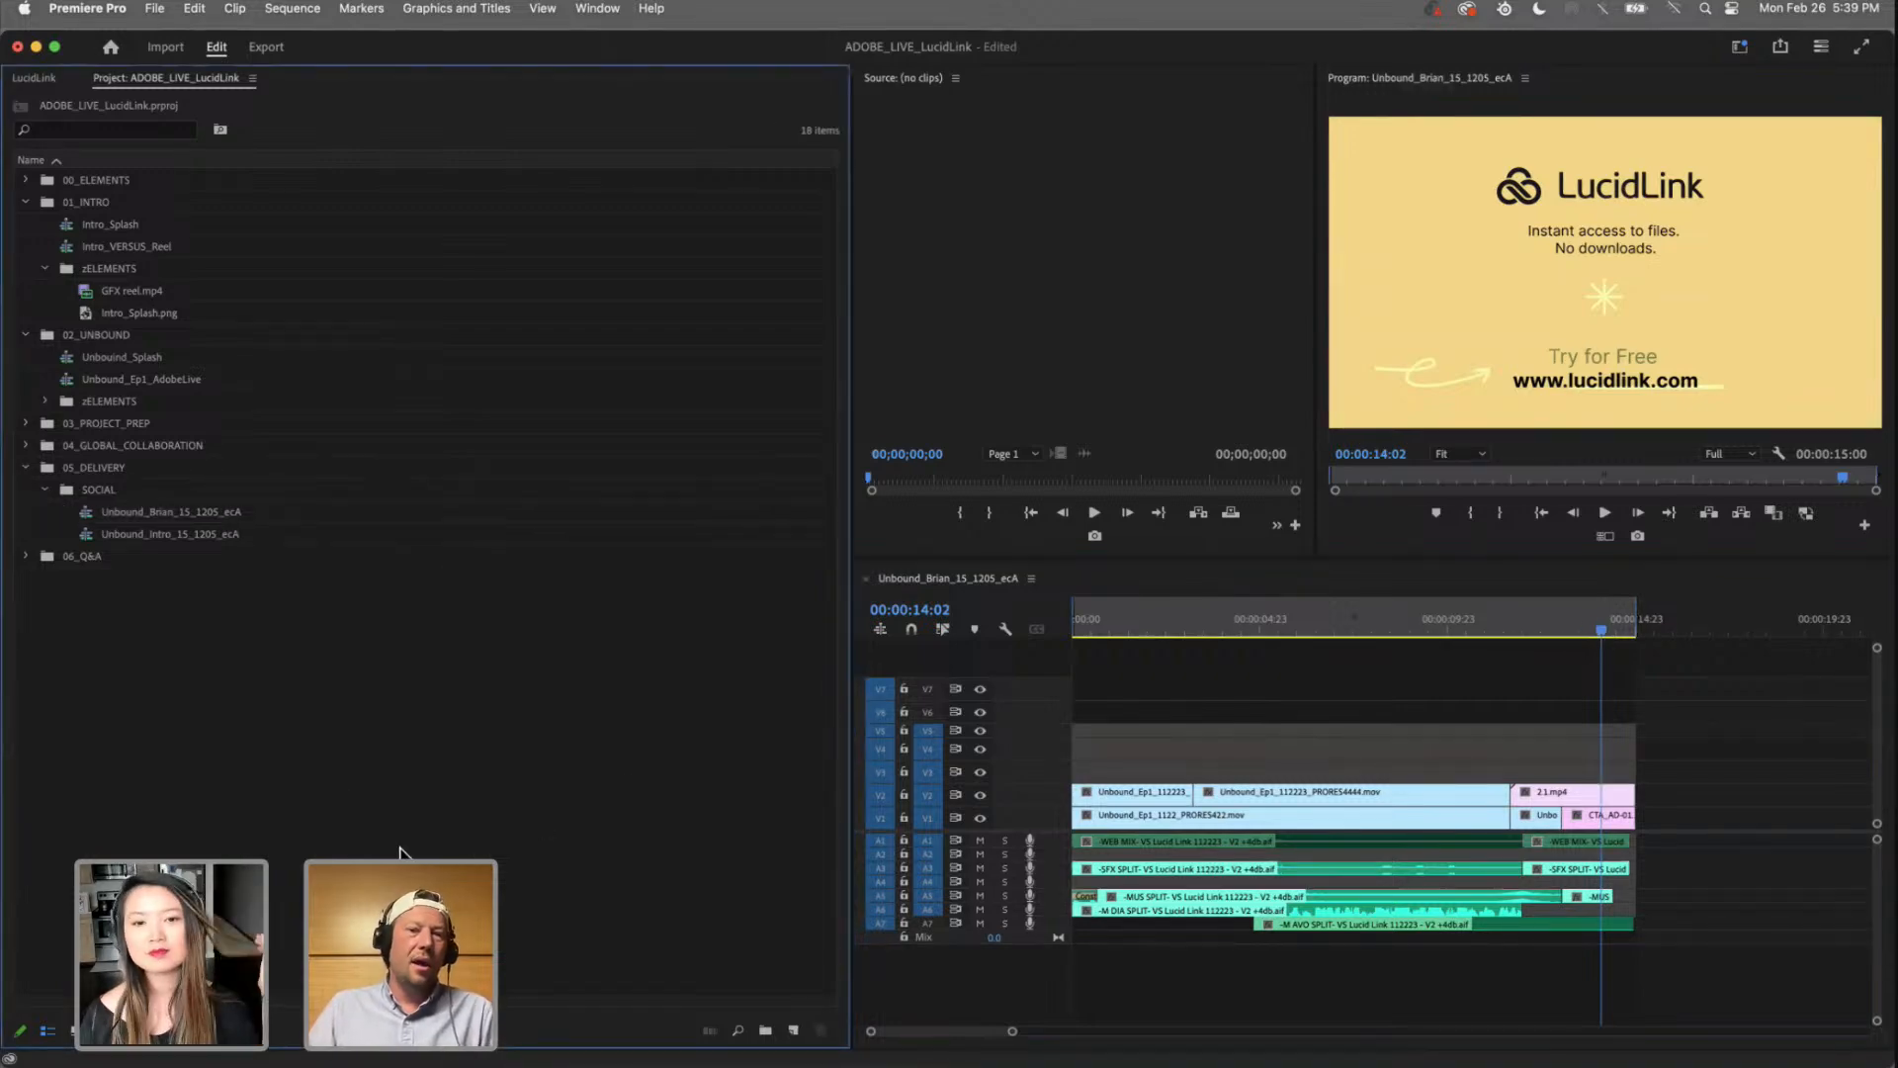
left_click(194, 8)
mouse_move(161, 14)
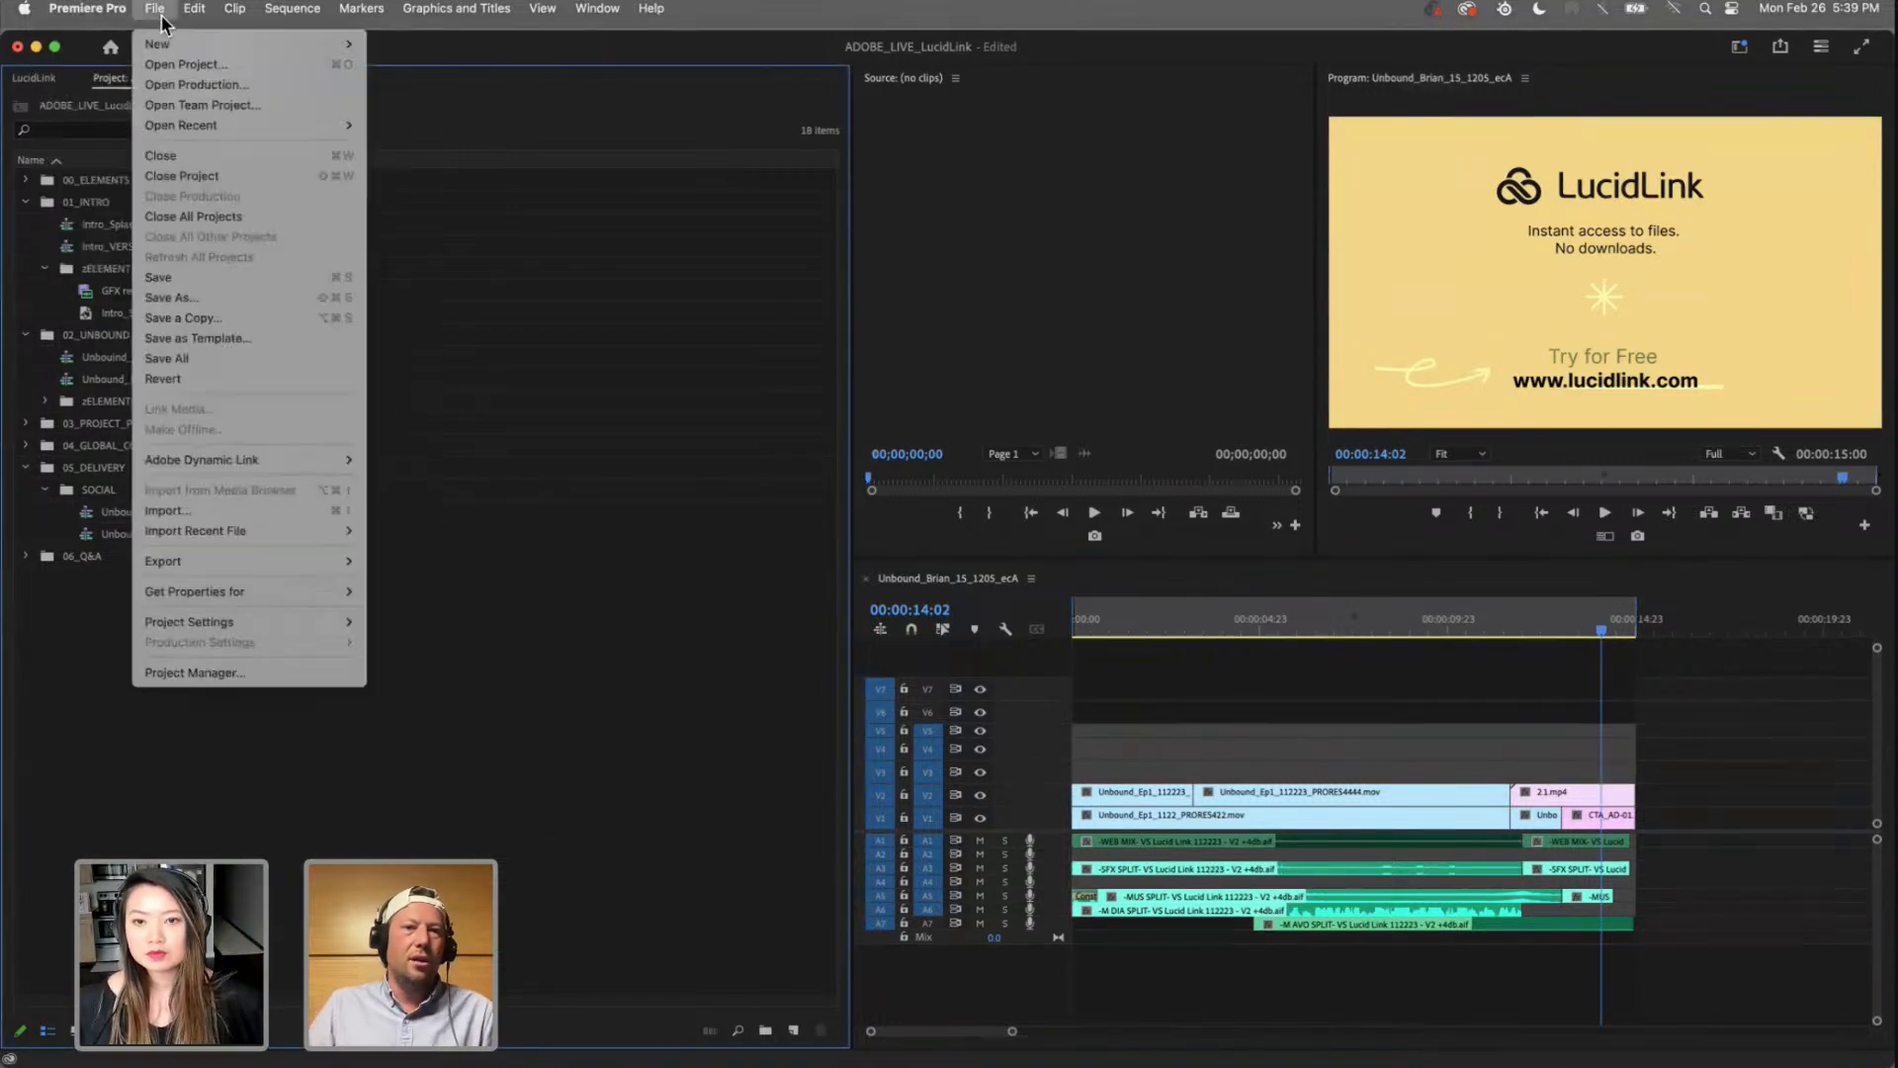
mouse_move(247, 44)
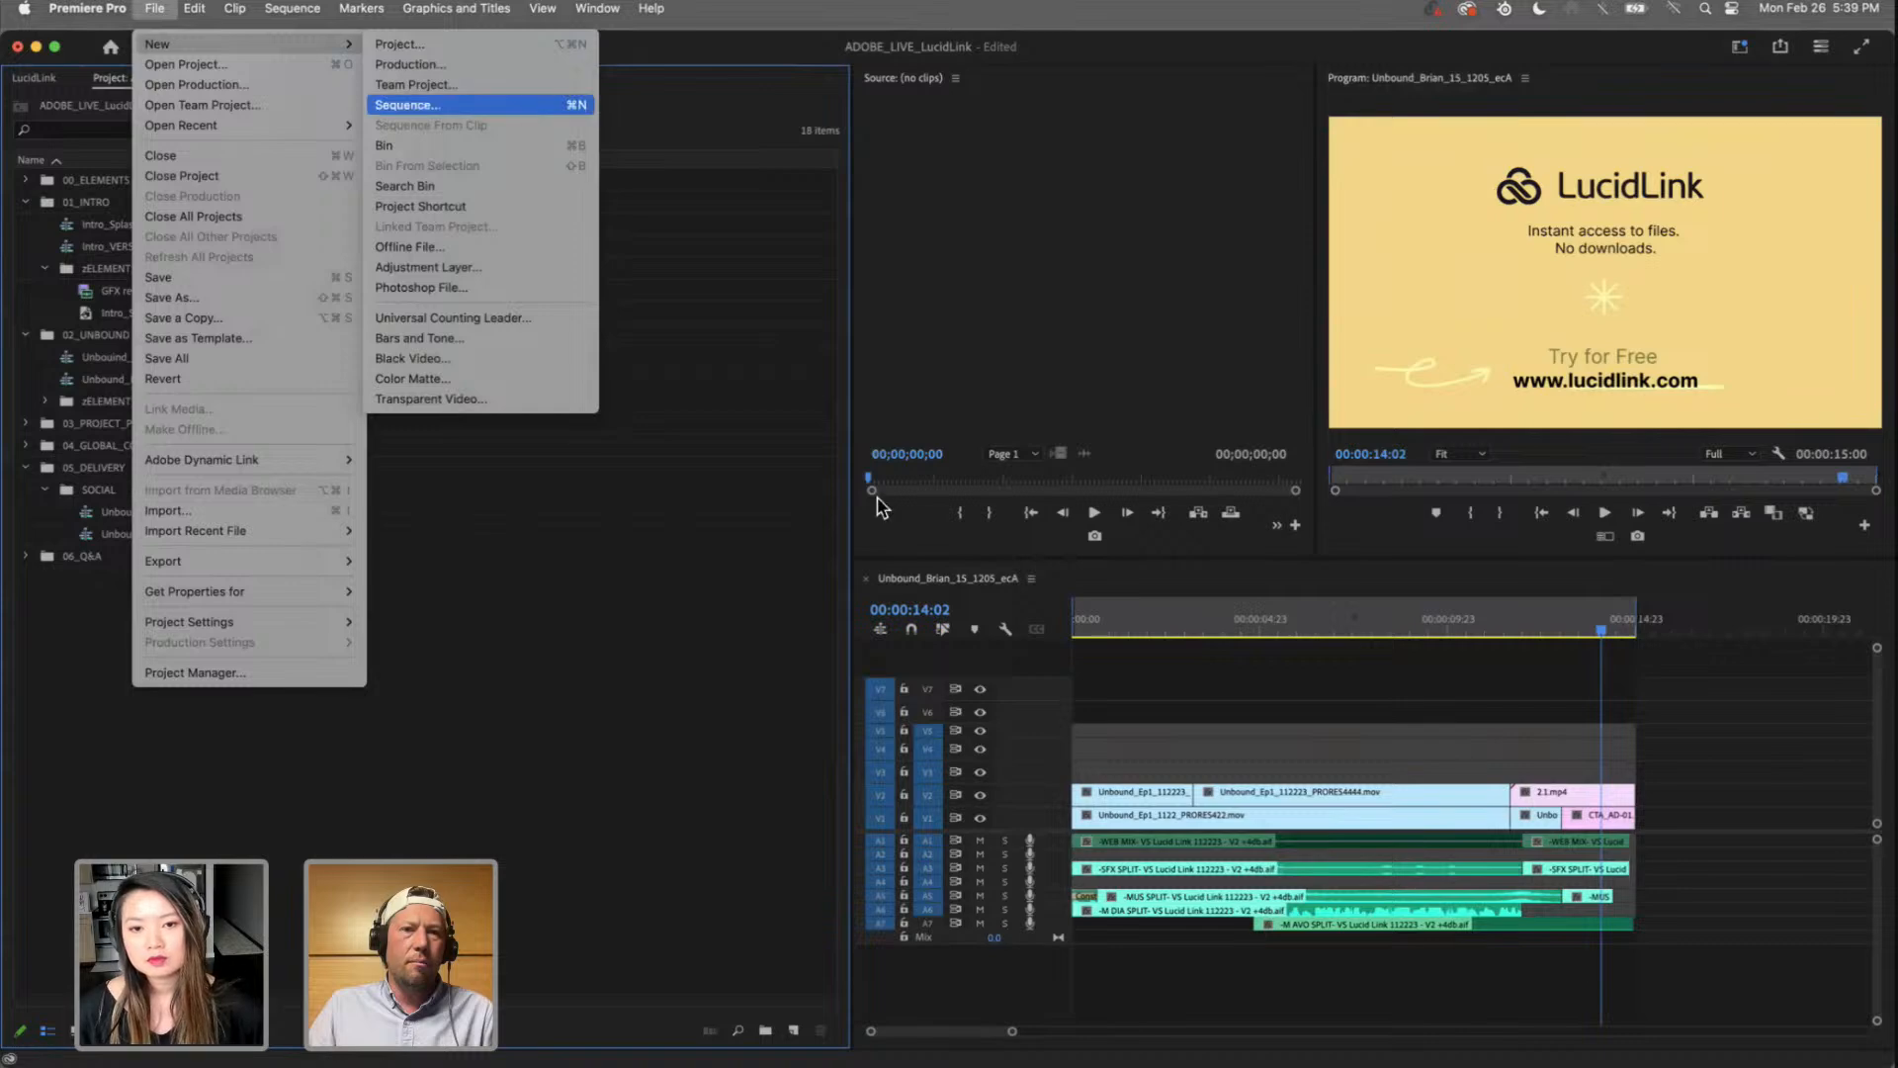
left_click(524, 105)
left_click(704, 574)
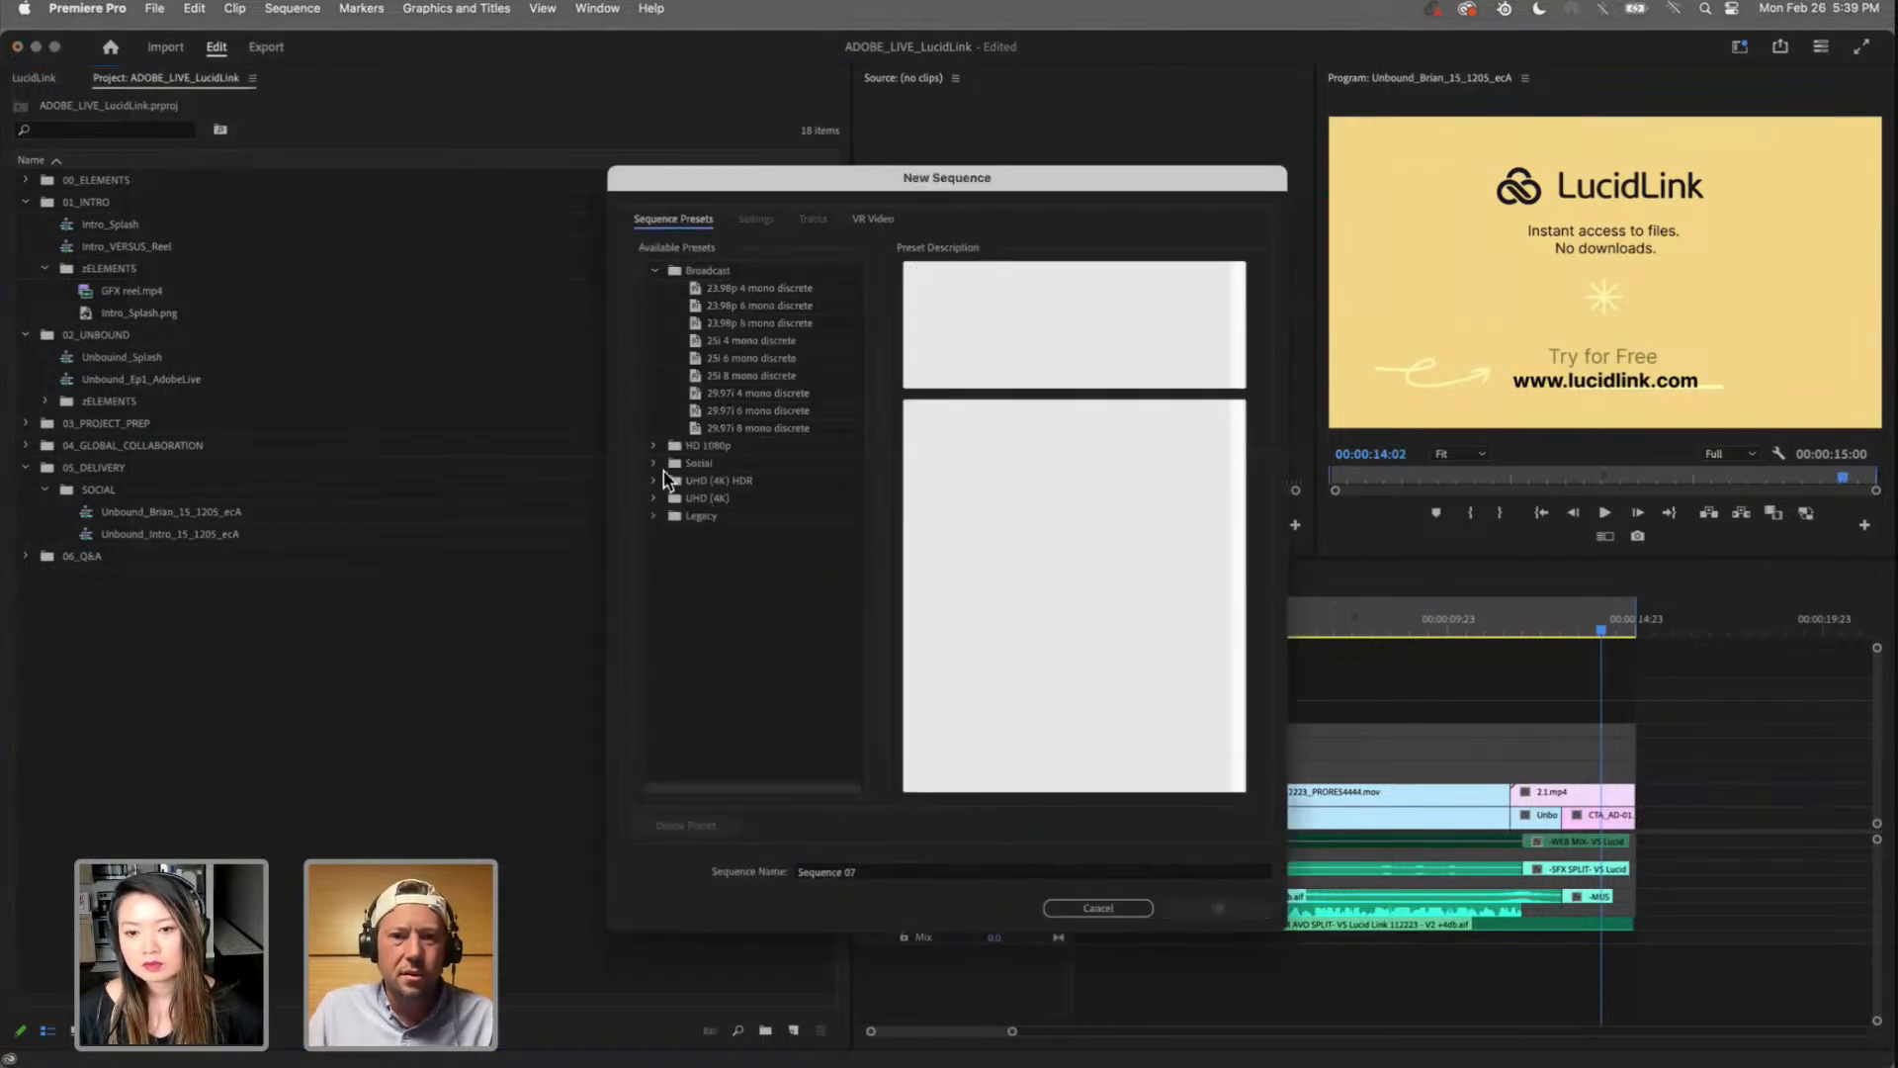
left_click(652, 463)
left_click(652, 462)
left_click(653, 465)
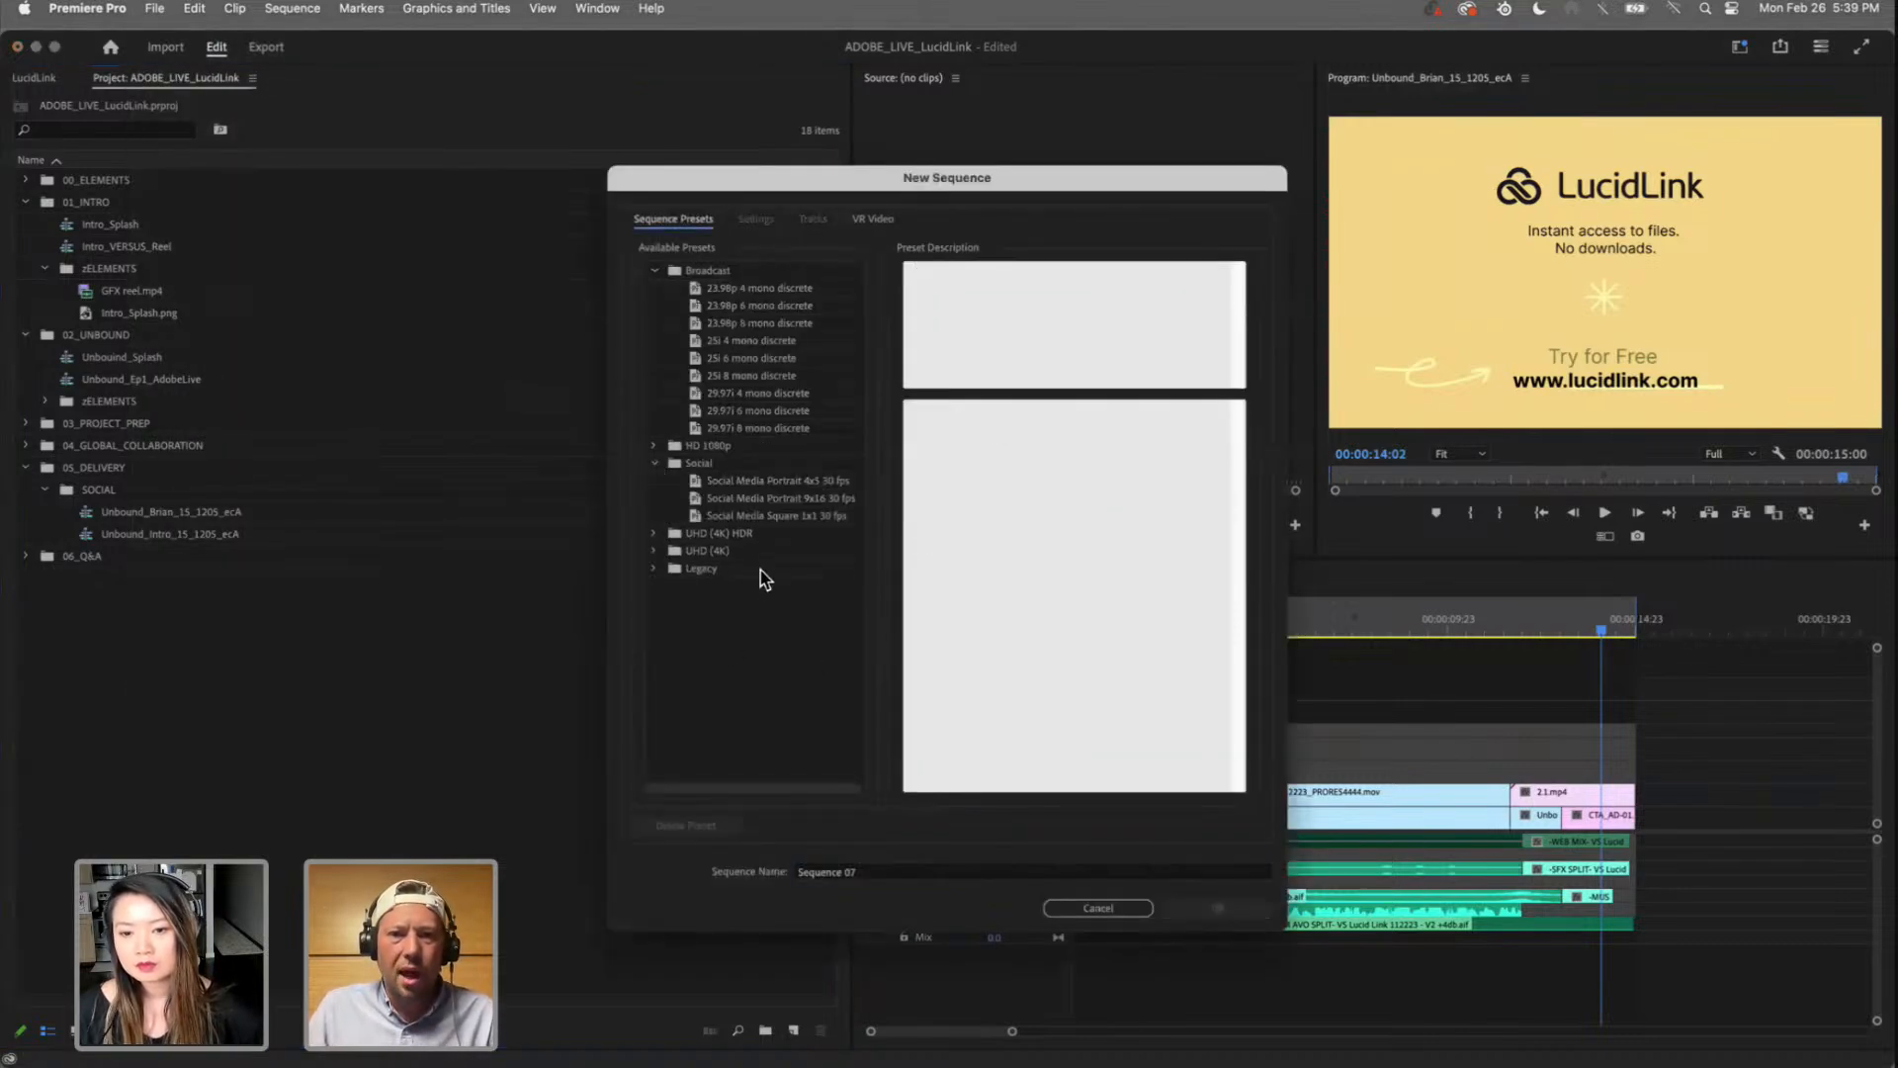
left_click(756, 497)
left_click(1223, 908)
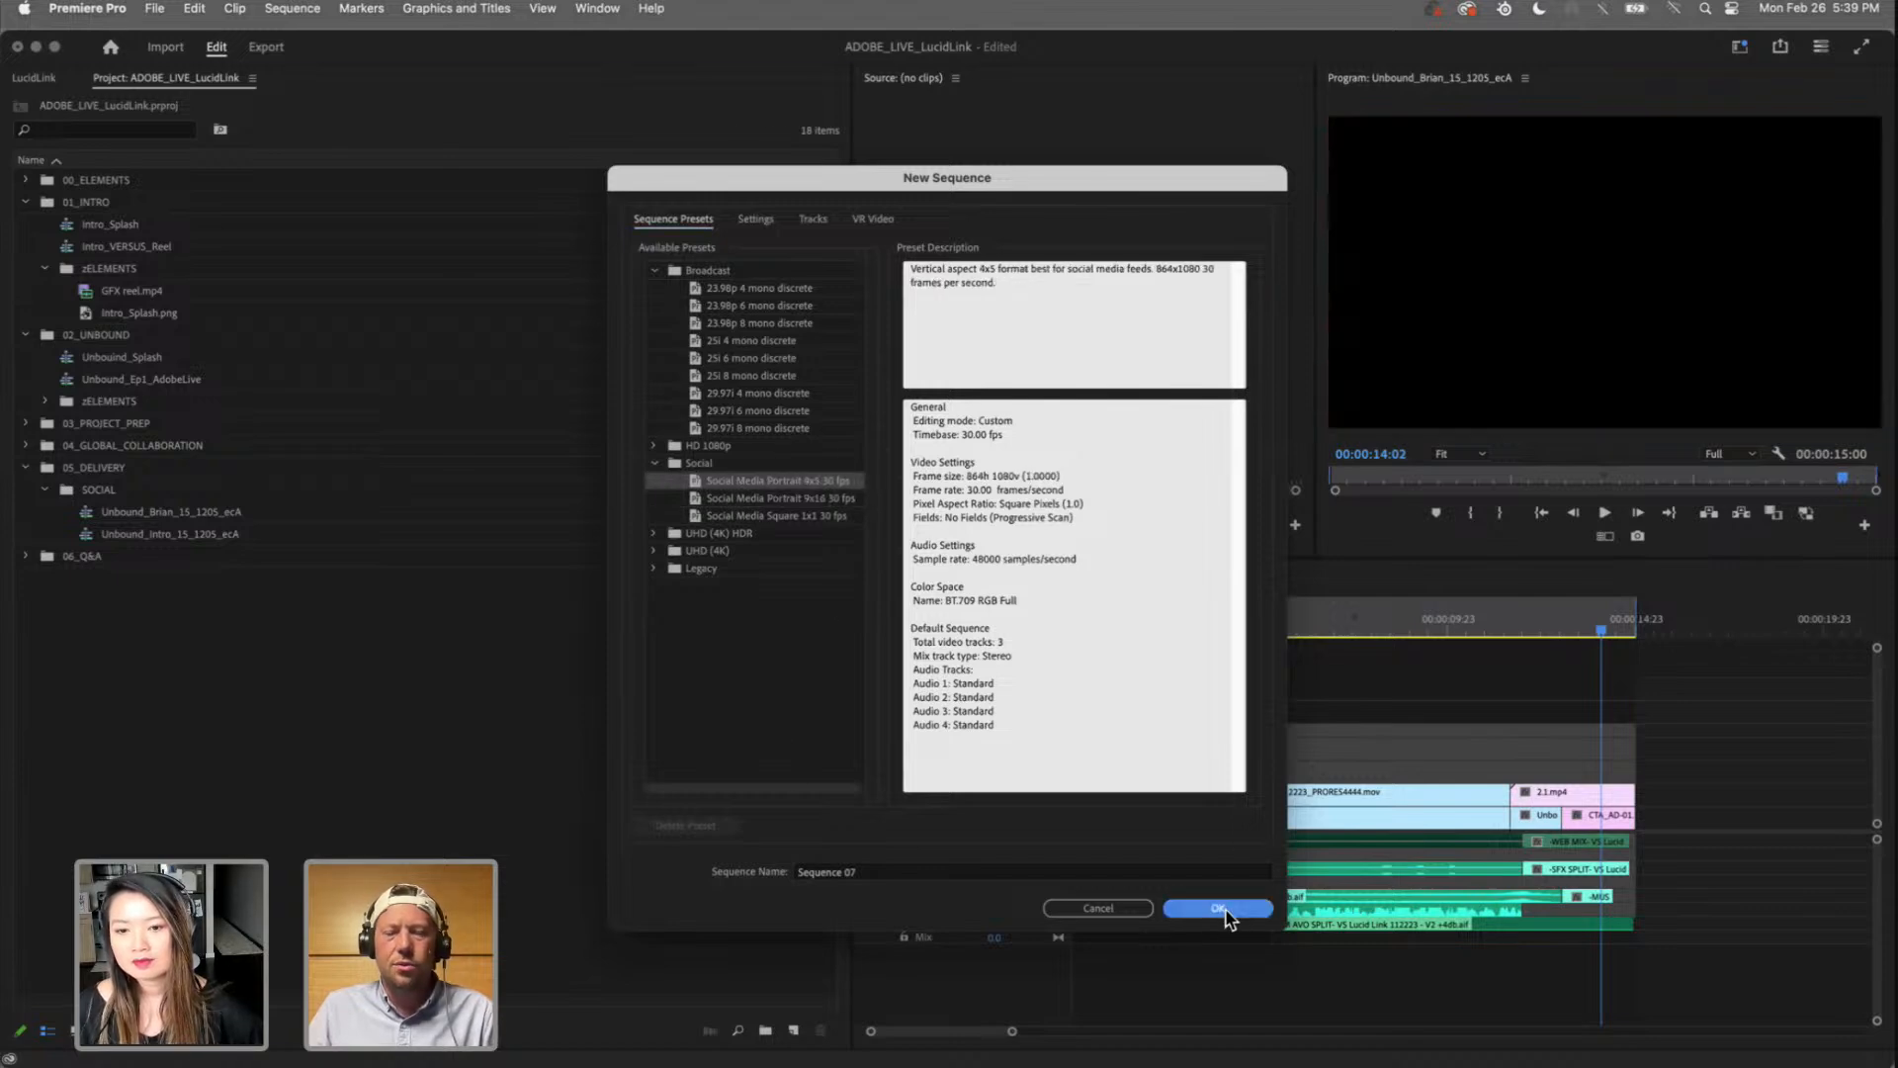
Step: Move the new sequence into the 05_DELIVERY bin and rename it Lucid_15_4x5
left_click_drag(51, 580, 99, 469)
left_click(132, 494)
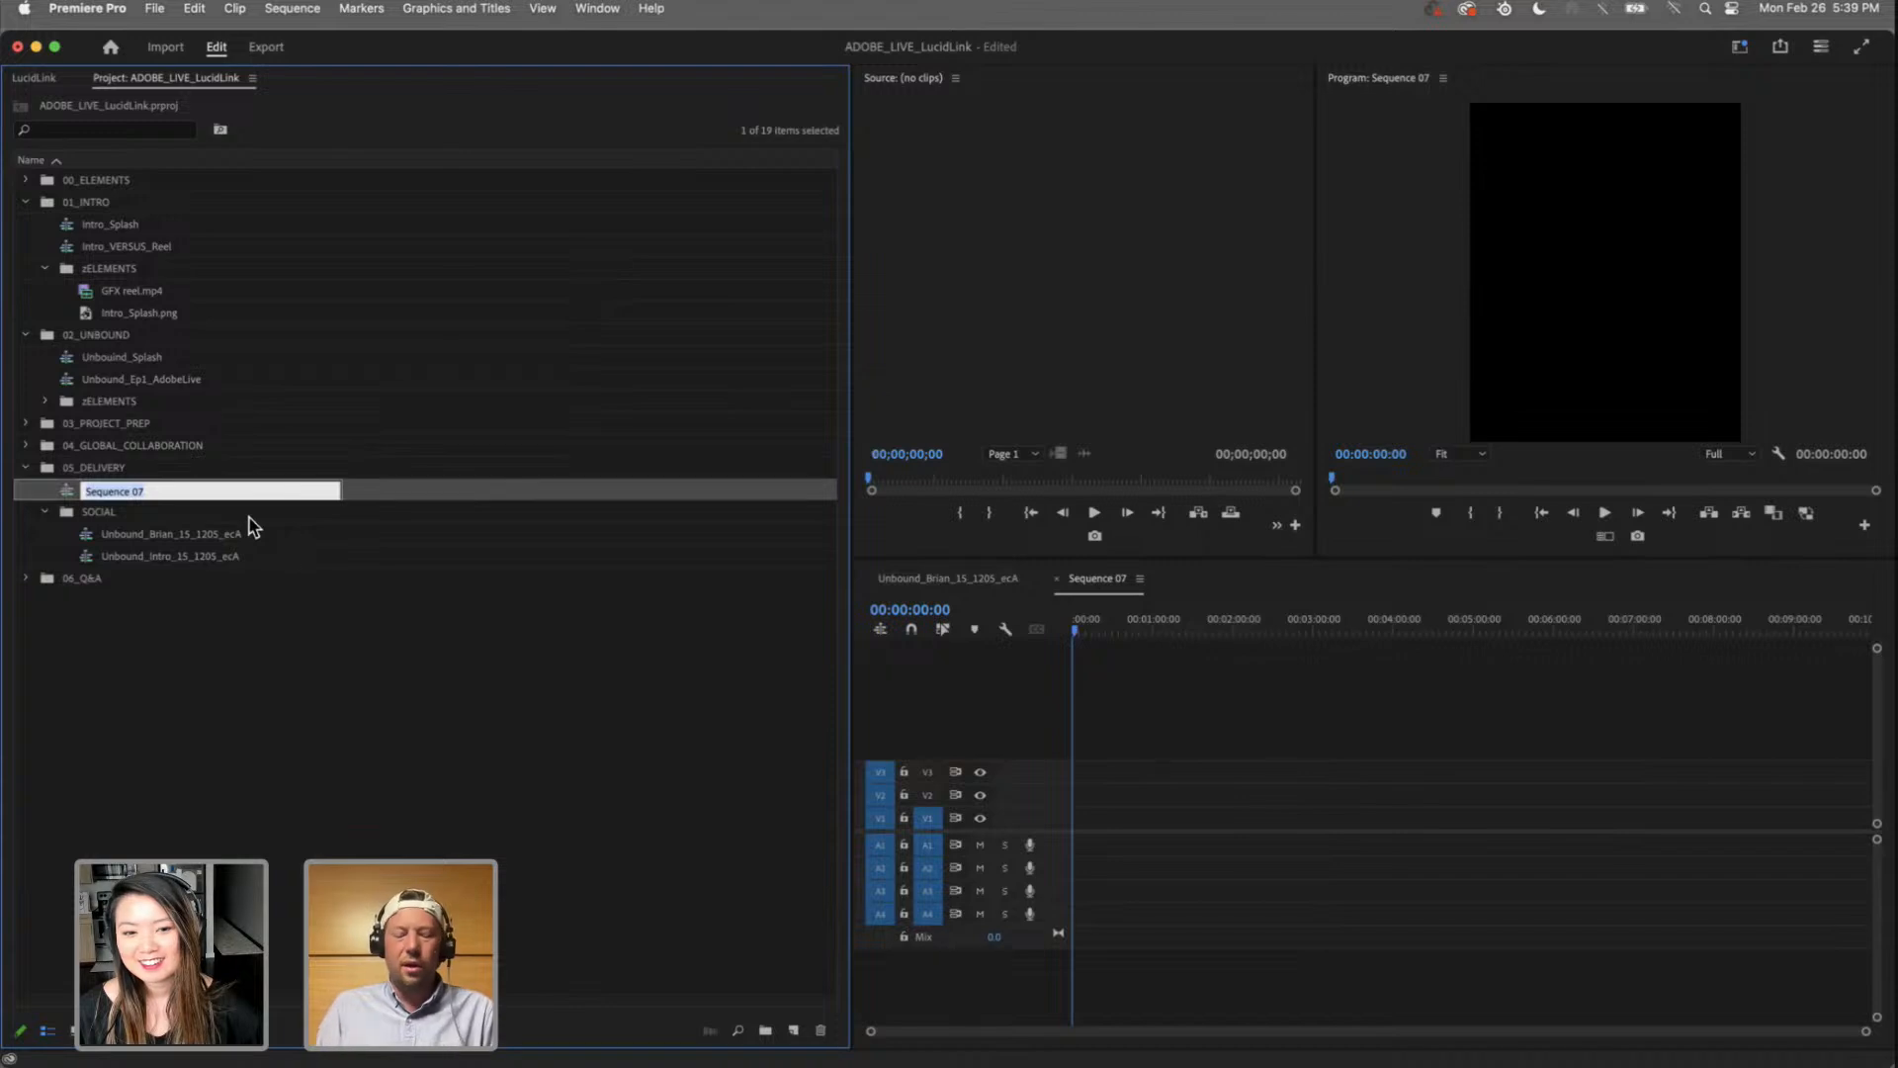
type("Lucid_15")
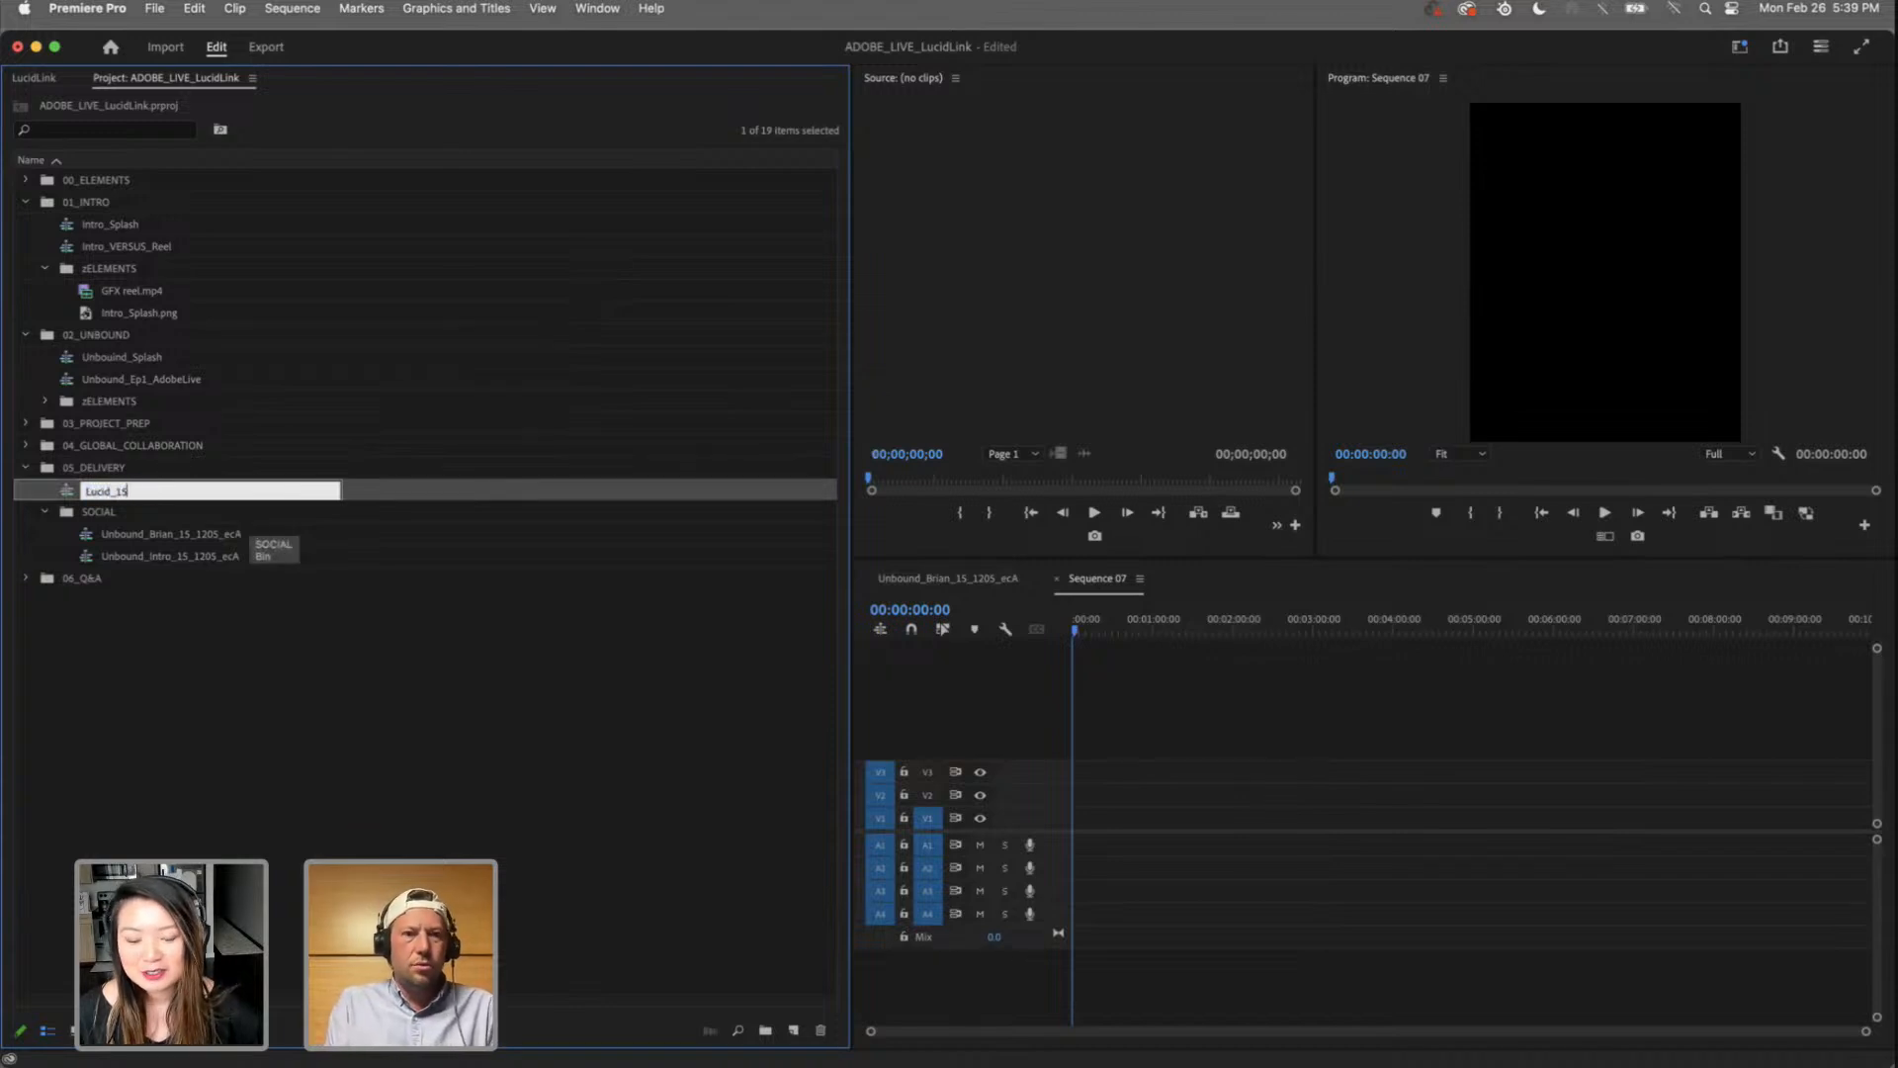
type("_4x5")
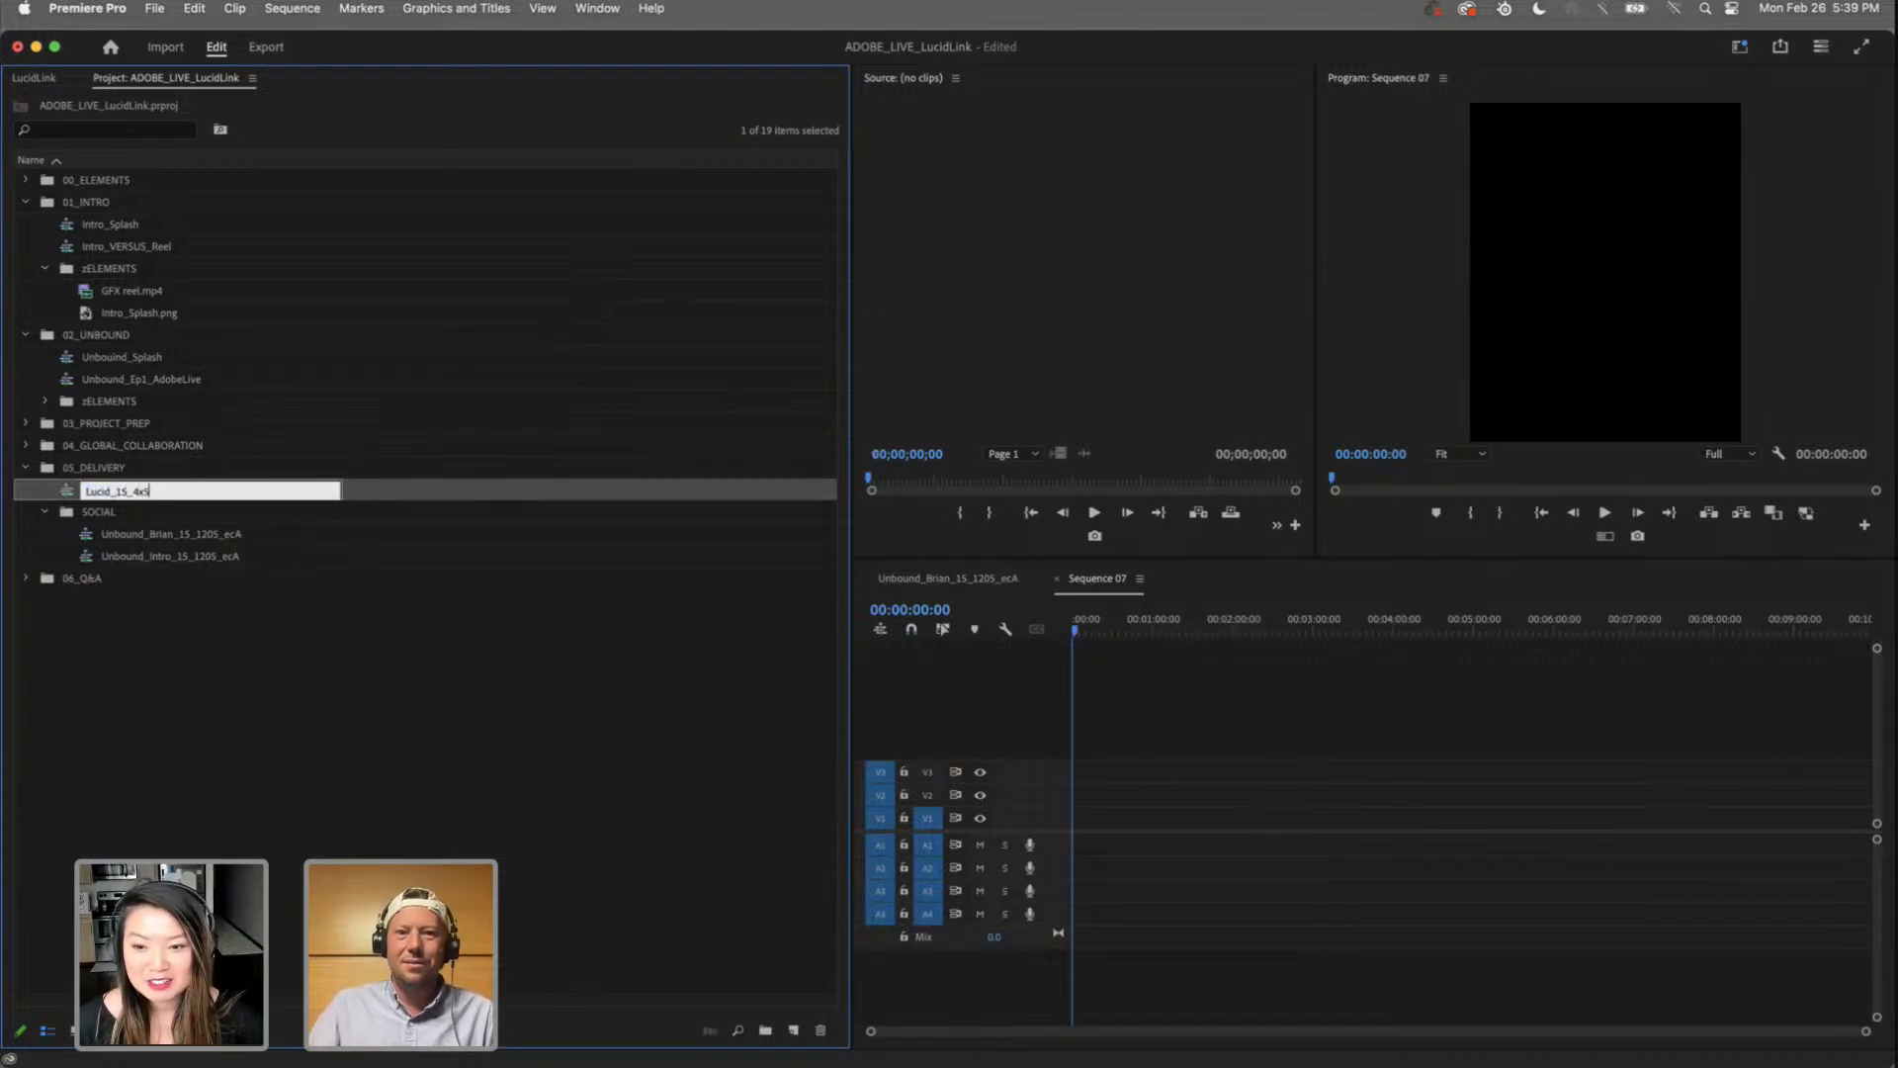
left_click(198, 668)
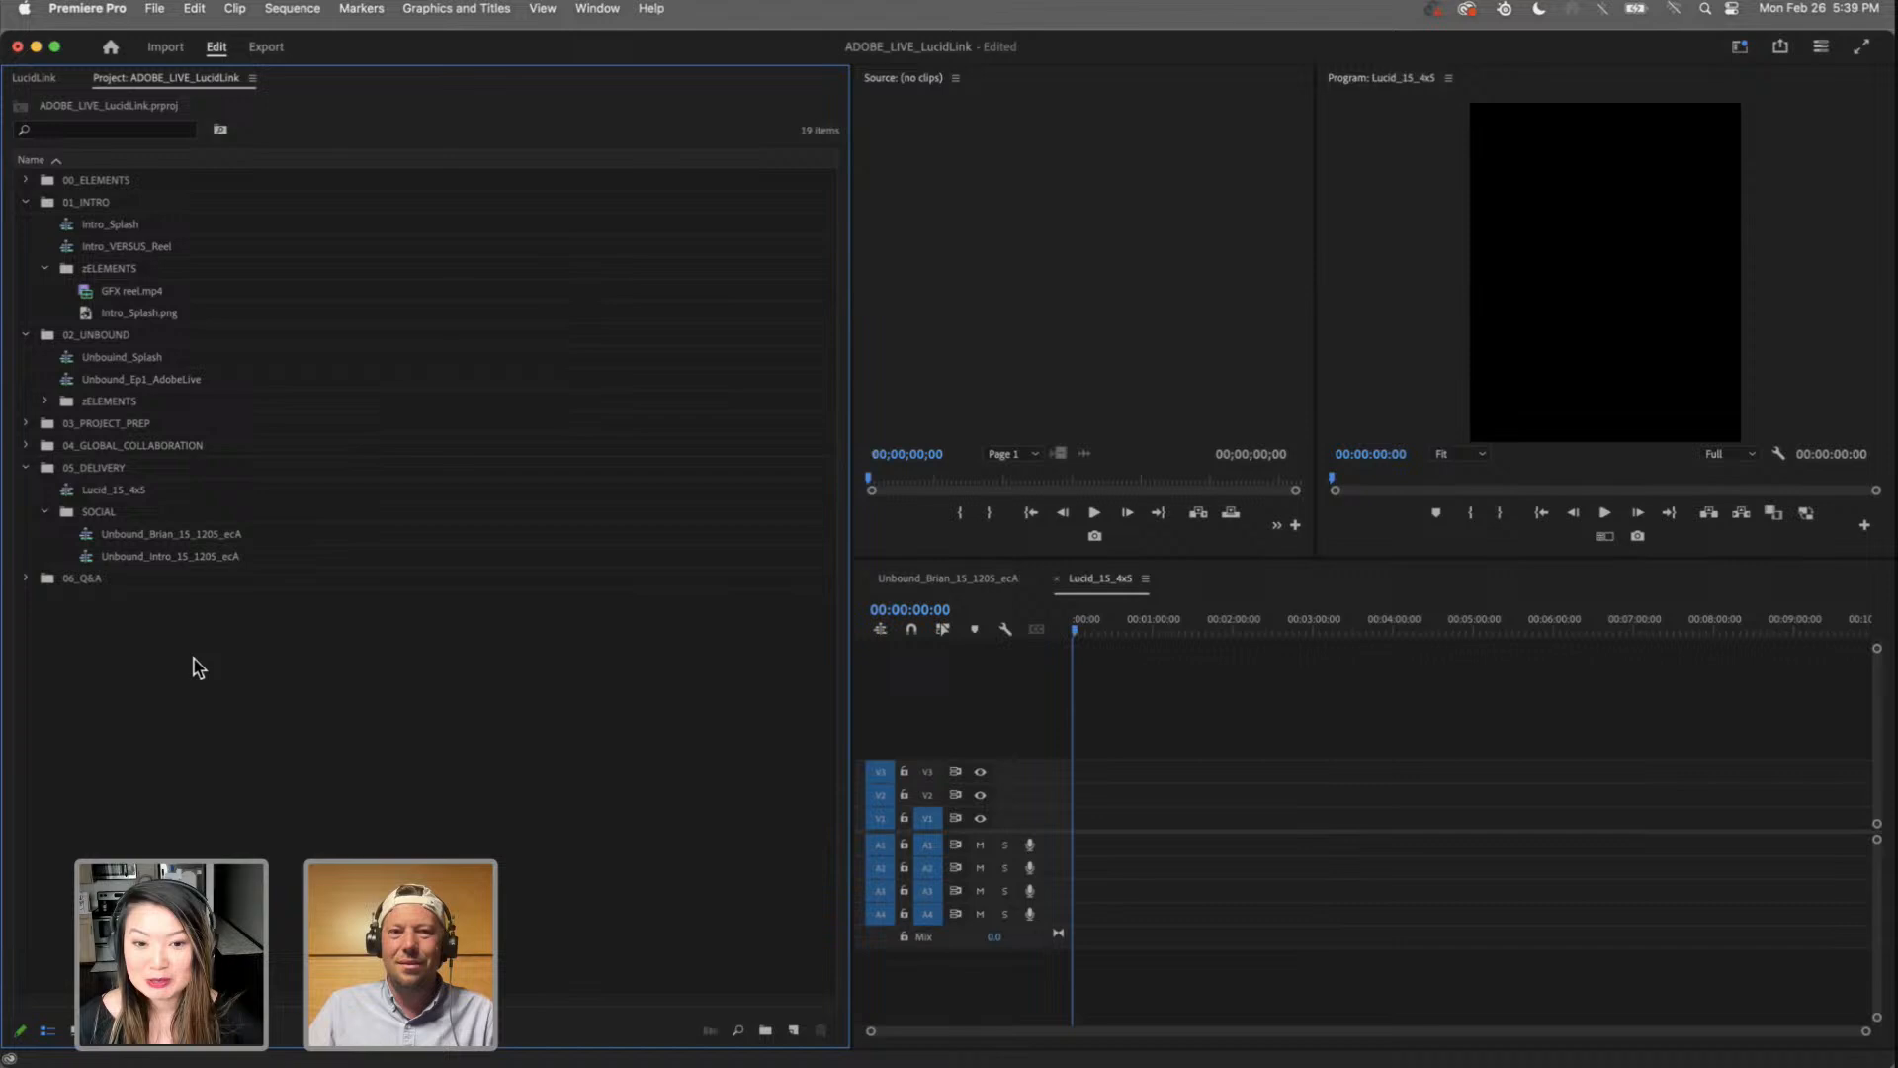
left_click(37, 488)
left_click(395, 847)
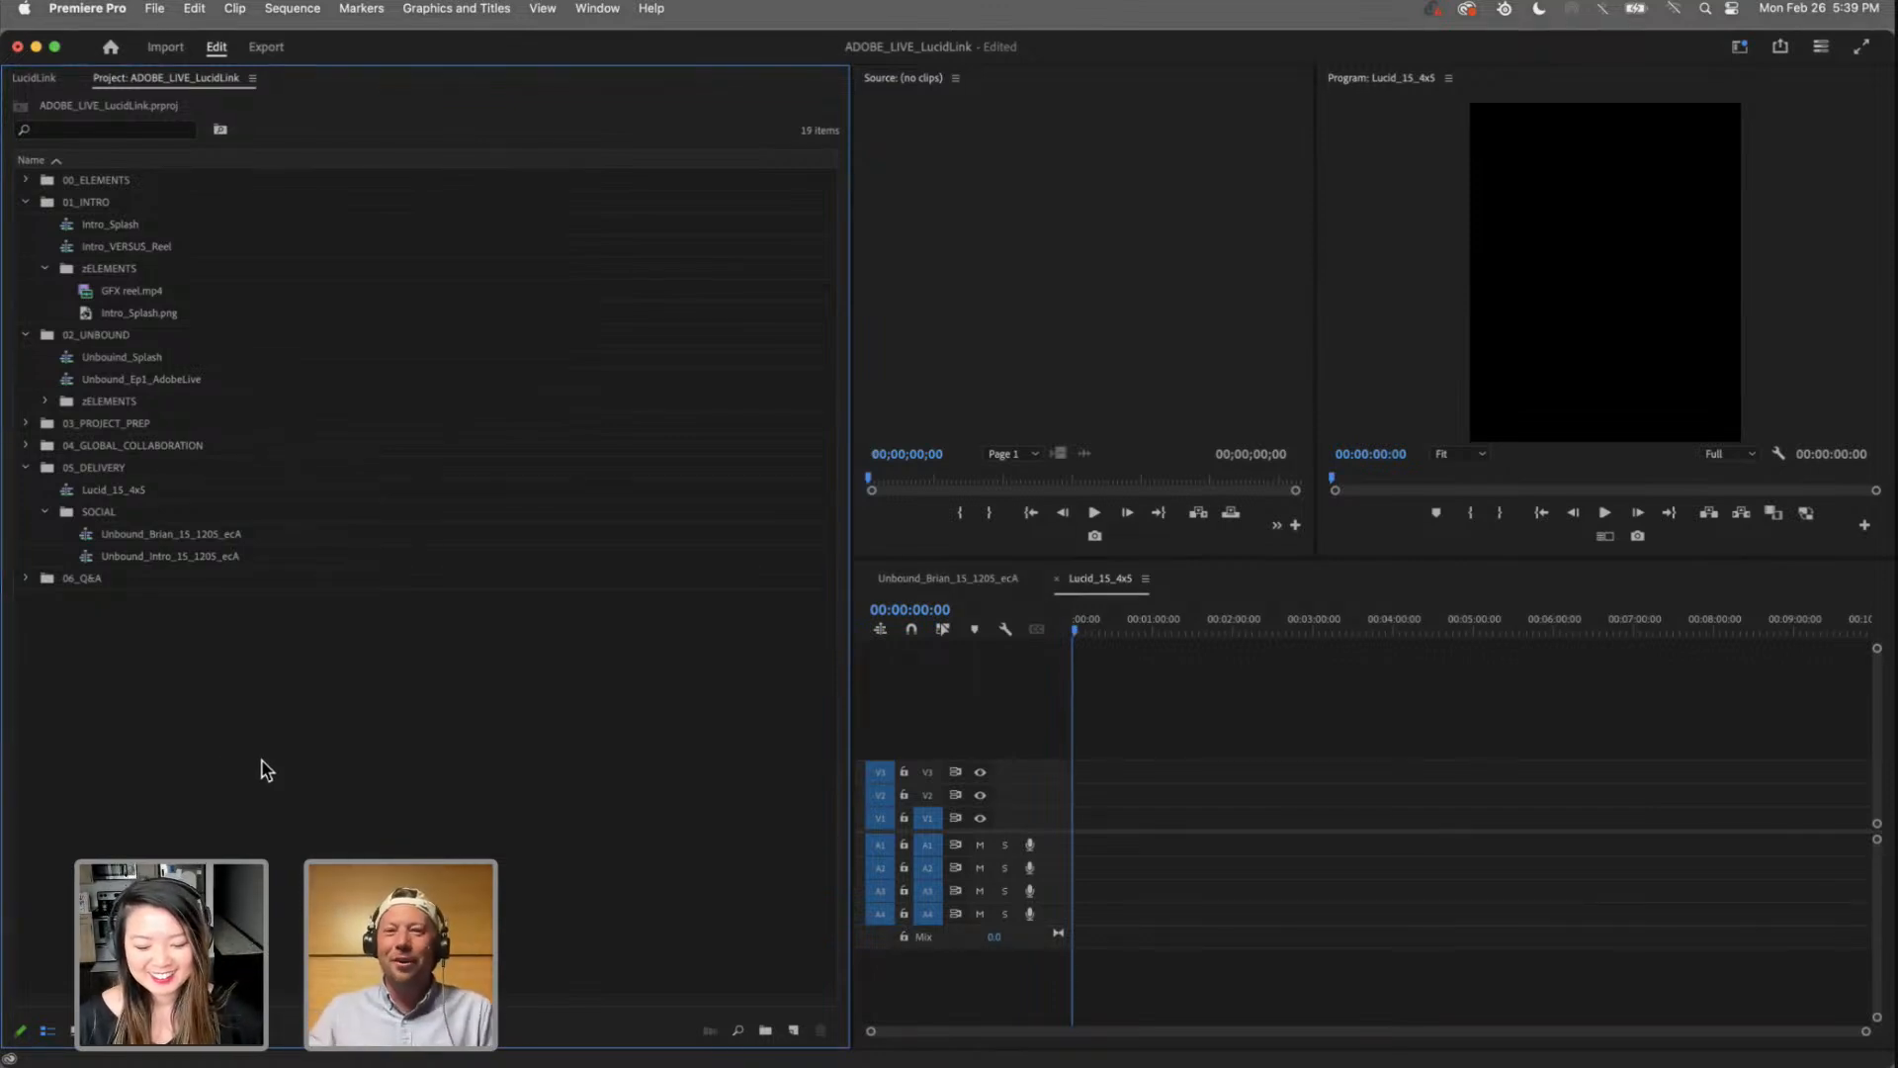
left_click_drag(89, 538, 96, 547)
double_click(96, 547)
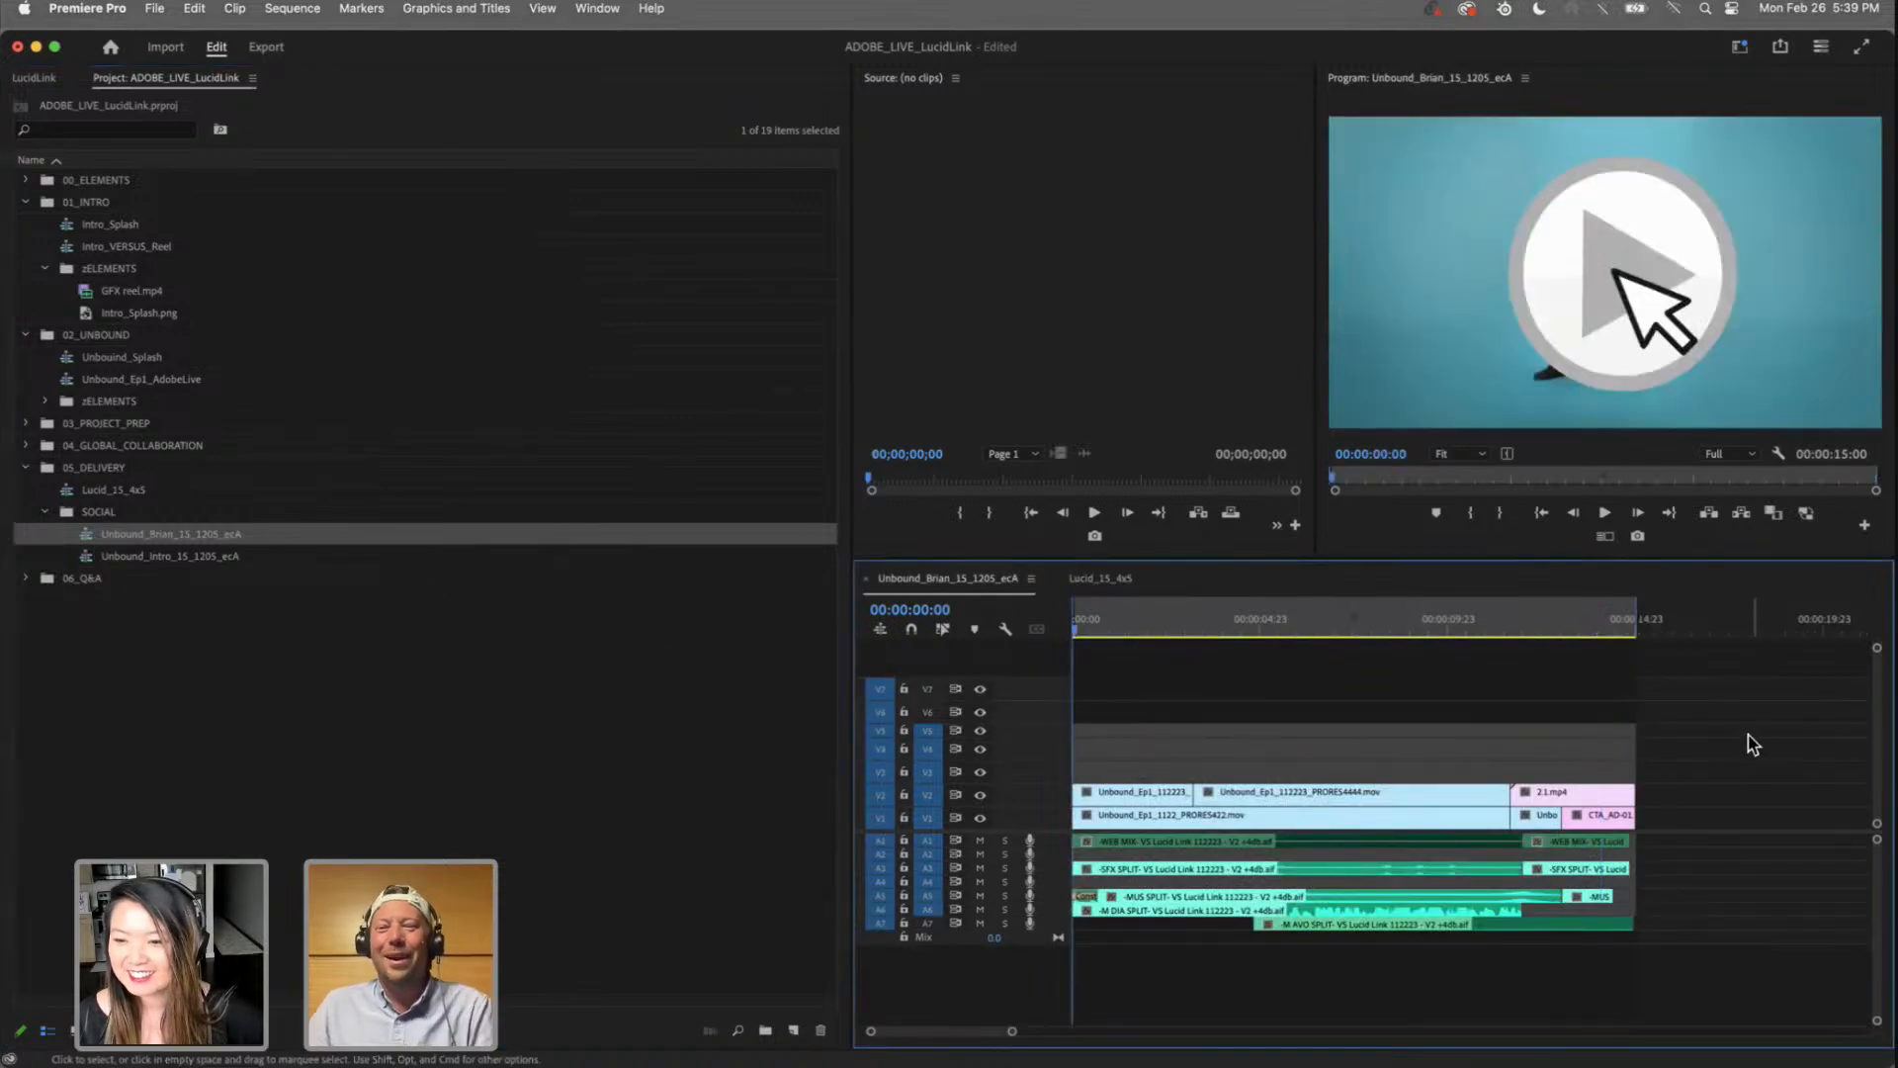
left_click_drag(1732, 737, 1028, 986)
left_click(1087, 584)
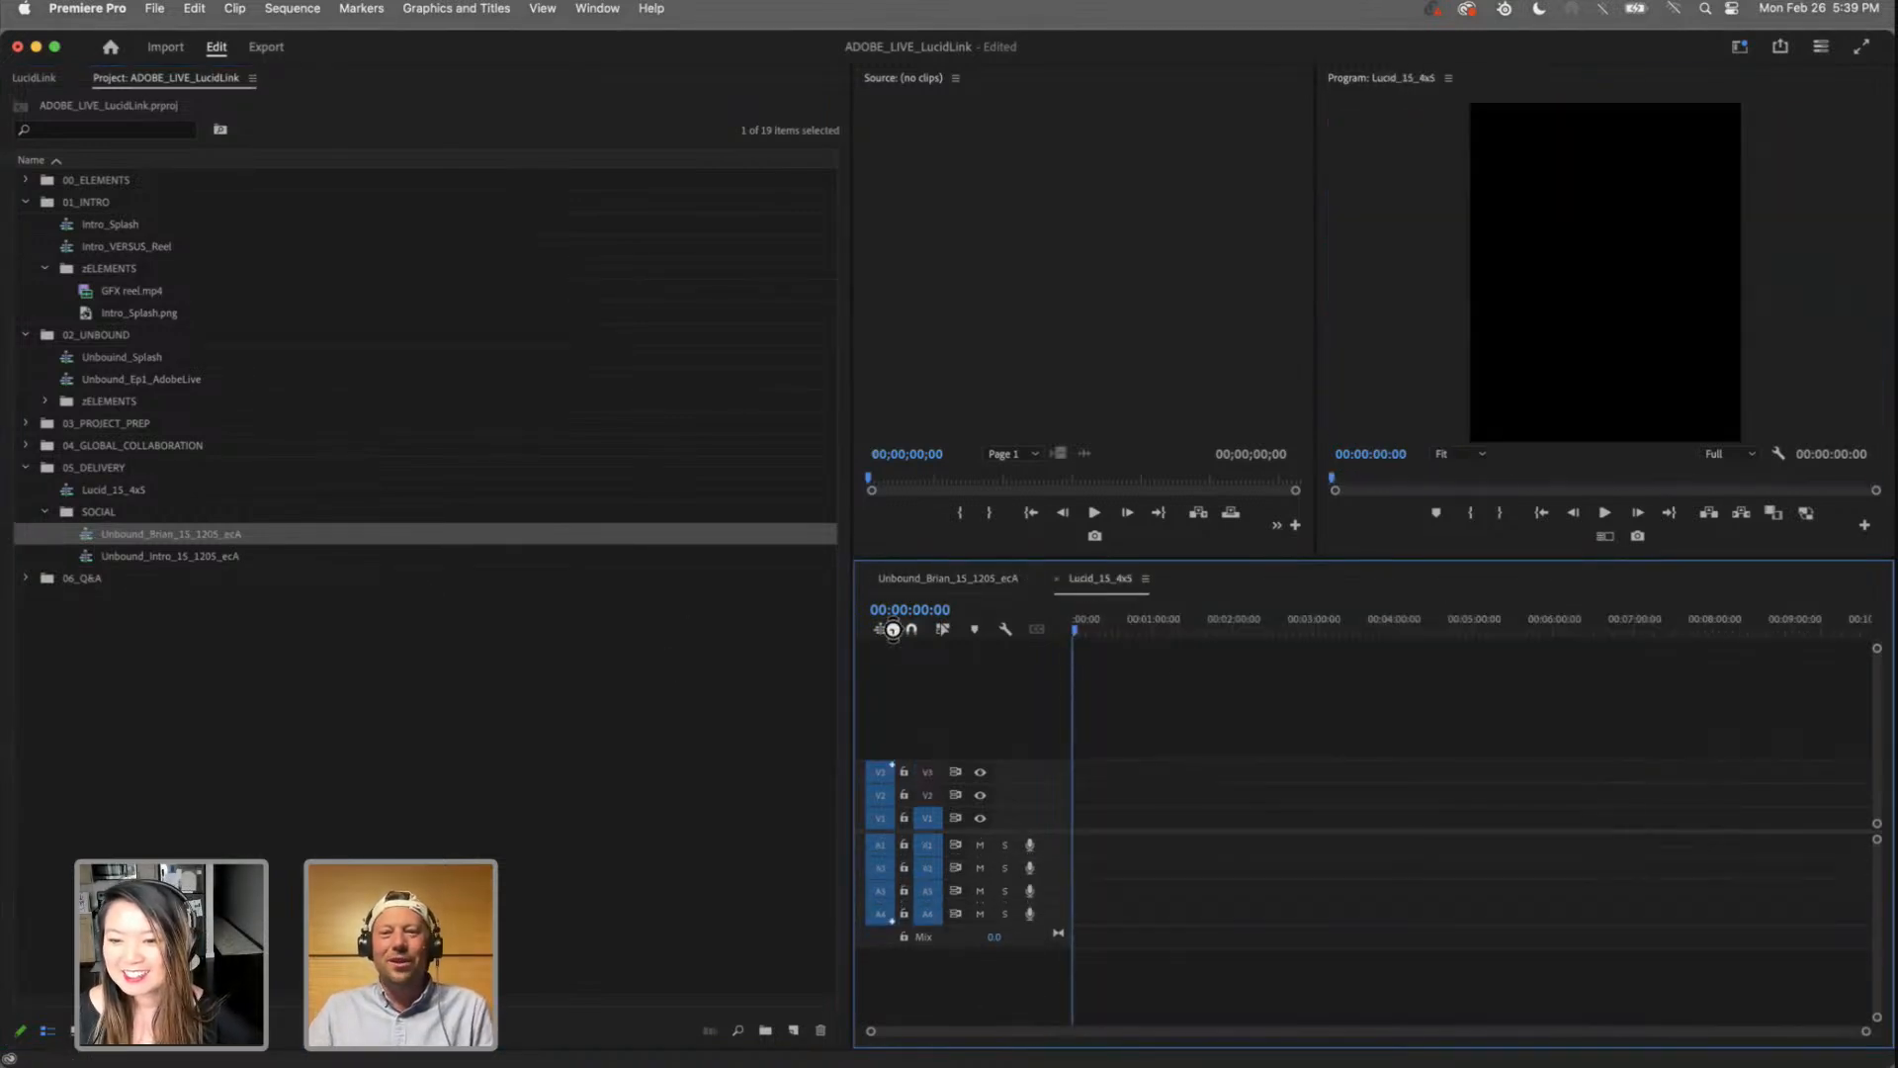
key("super+z")
key("super+z")
left_click(352, 741)
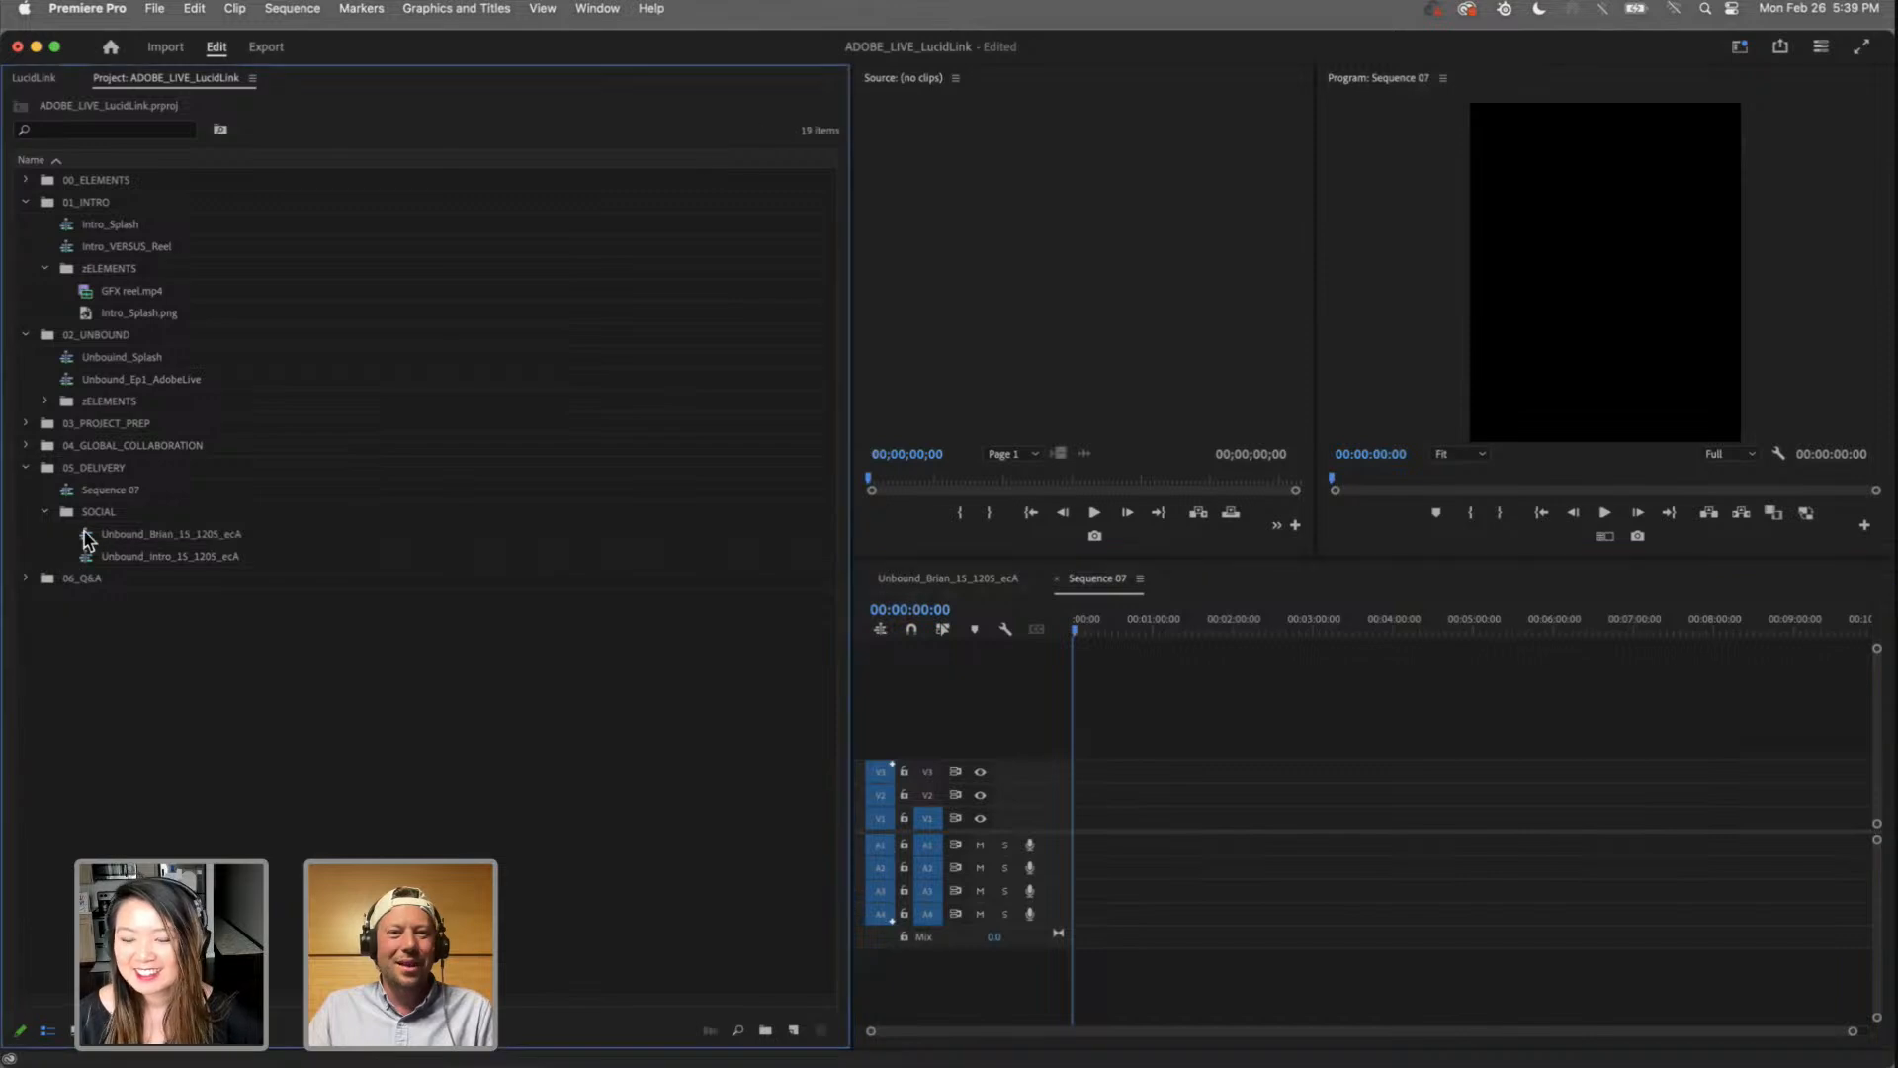
Step: Insert the first SOCIAL sequence's clips at the start of Lucid_15_4x5, keeping the existing sequence settings
left_click_drag(98, 535, 1083, 796)
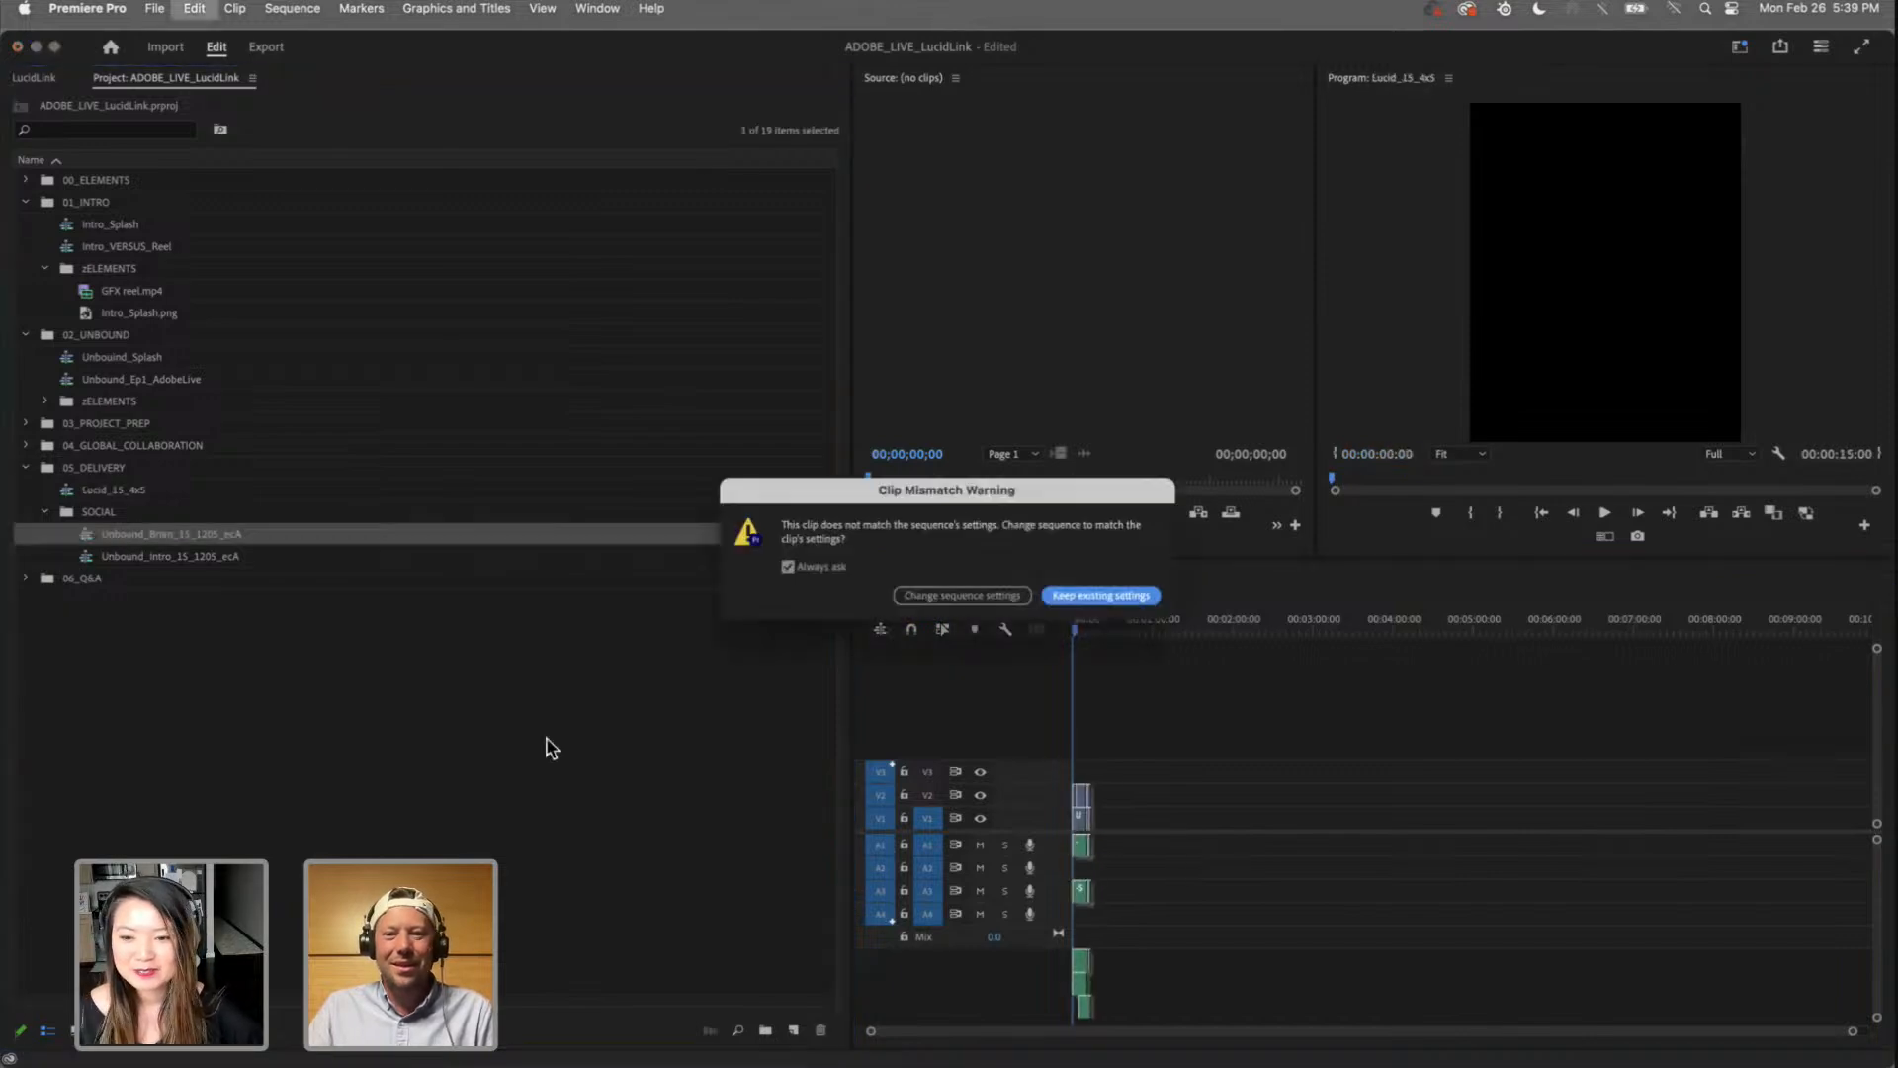
left_click(1088, 596)
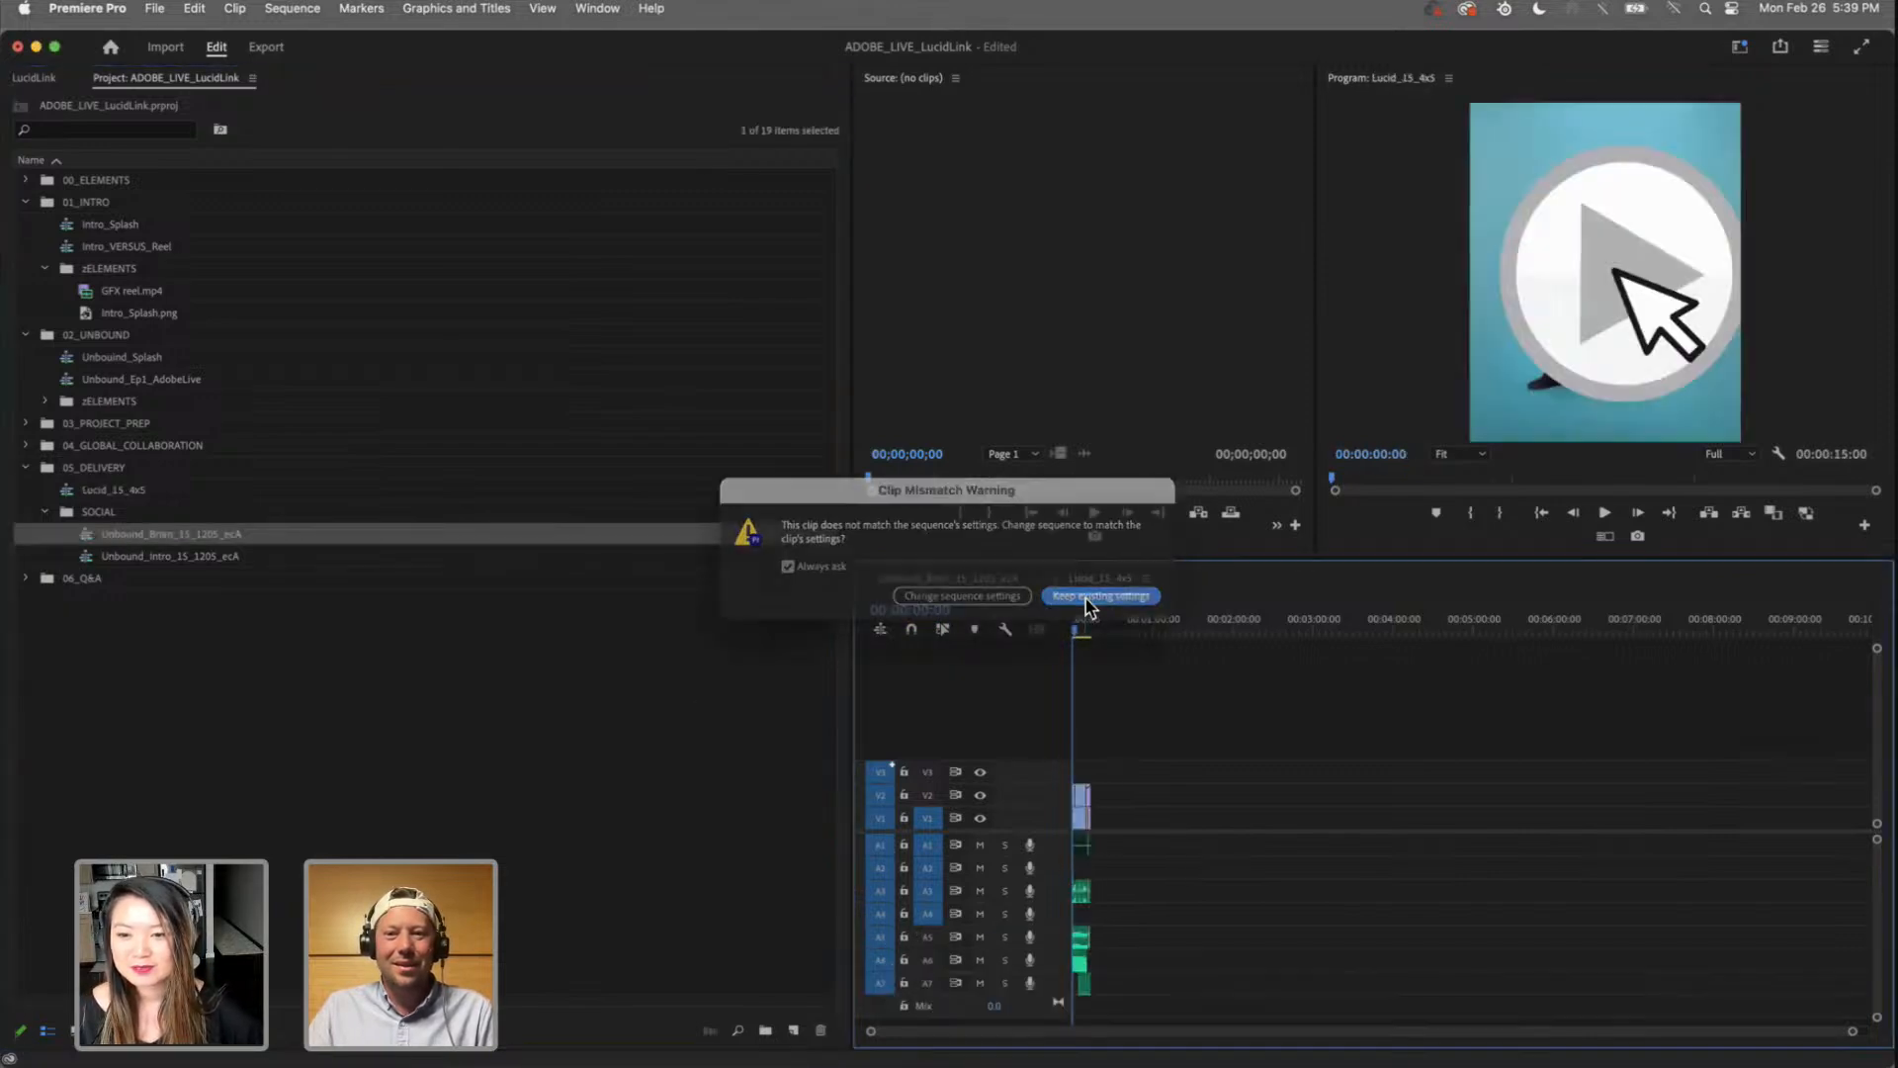
scroll(1501, 691, "up", 8)
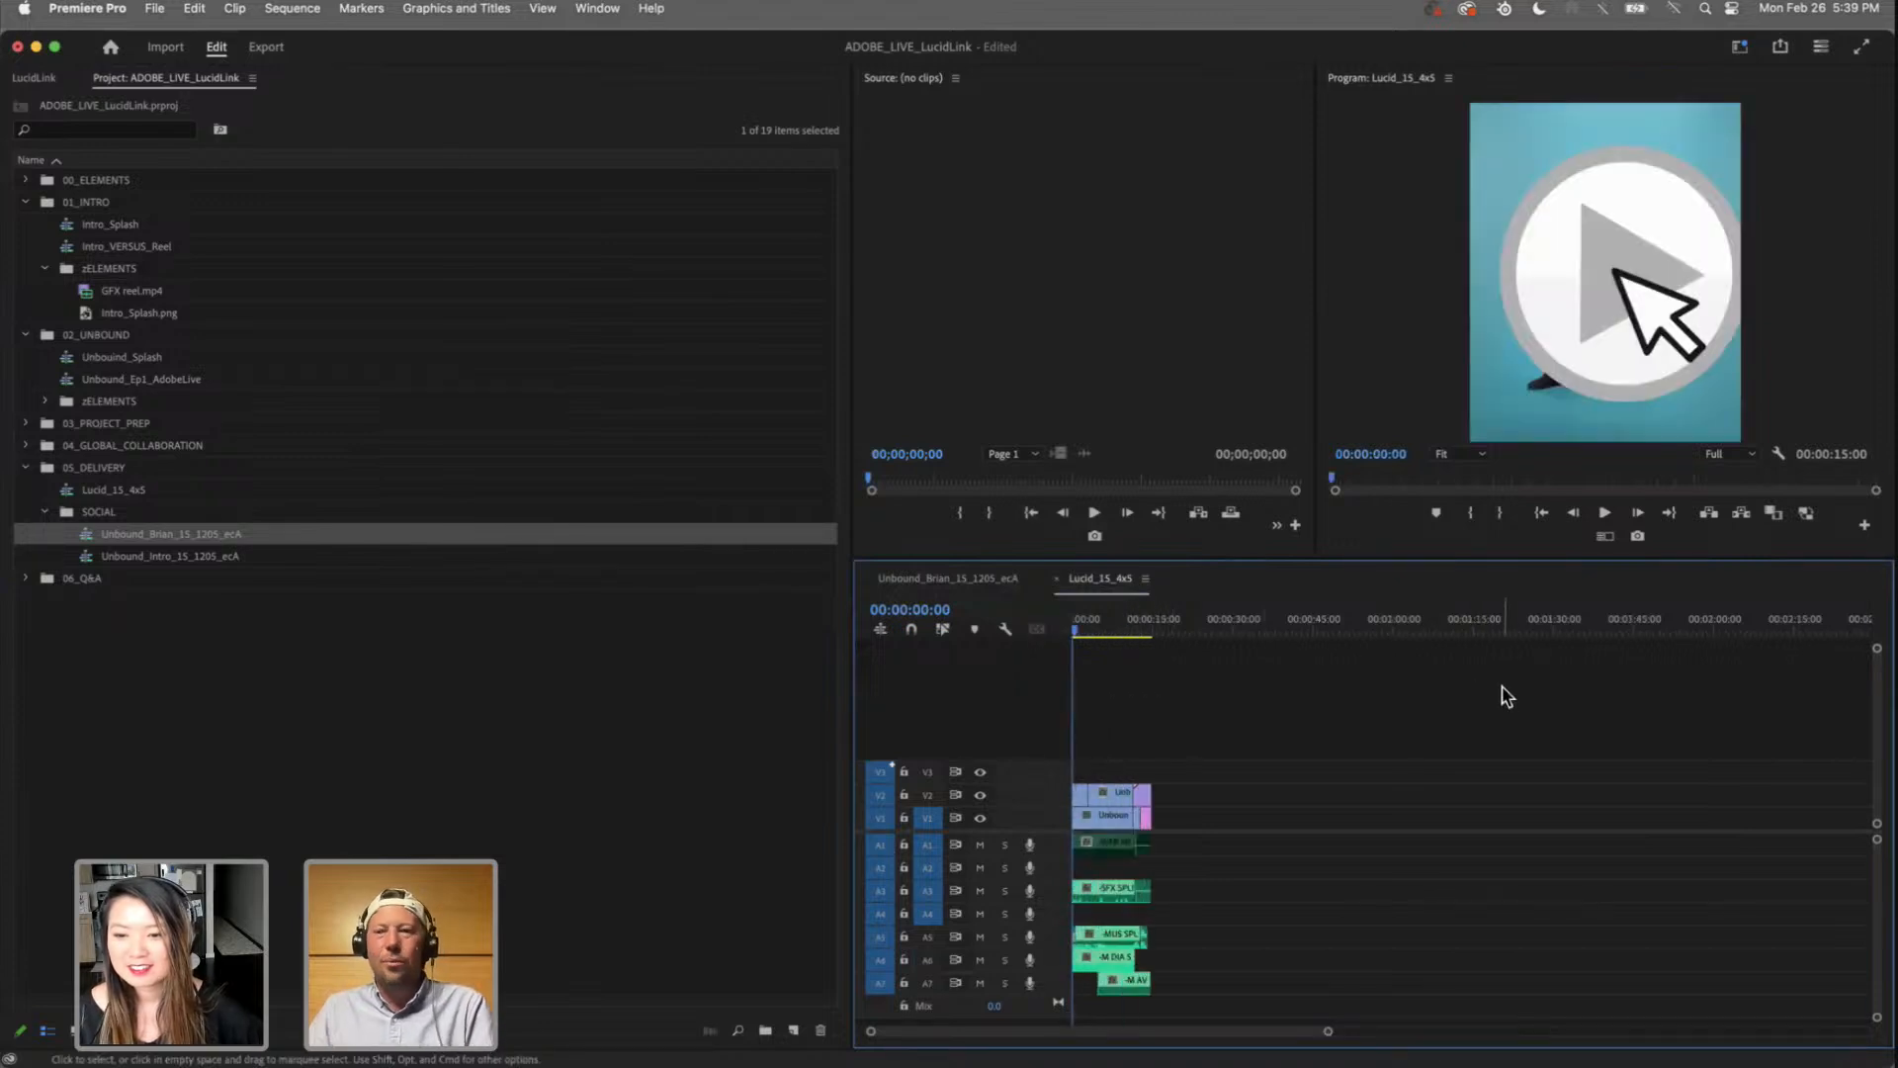
Step: Nest all video clips of Lucid_15_4x5 into one nested sequence with the default name
mouse_move(1094, 628)
left_mouse_down()
mouse_move(1293, 633)
mouse_move(1071, 655)
left_mouse_up()
right_click(1120, 817)
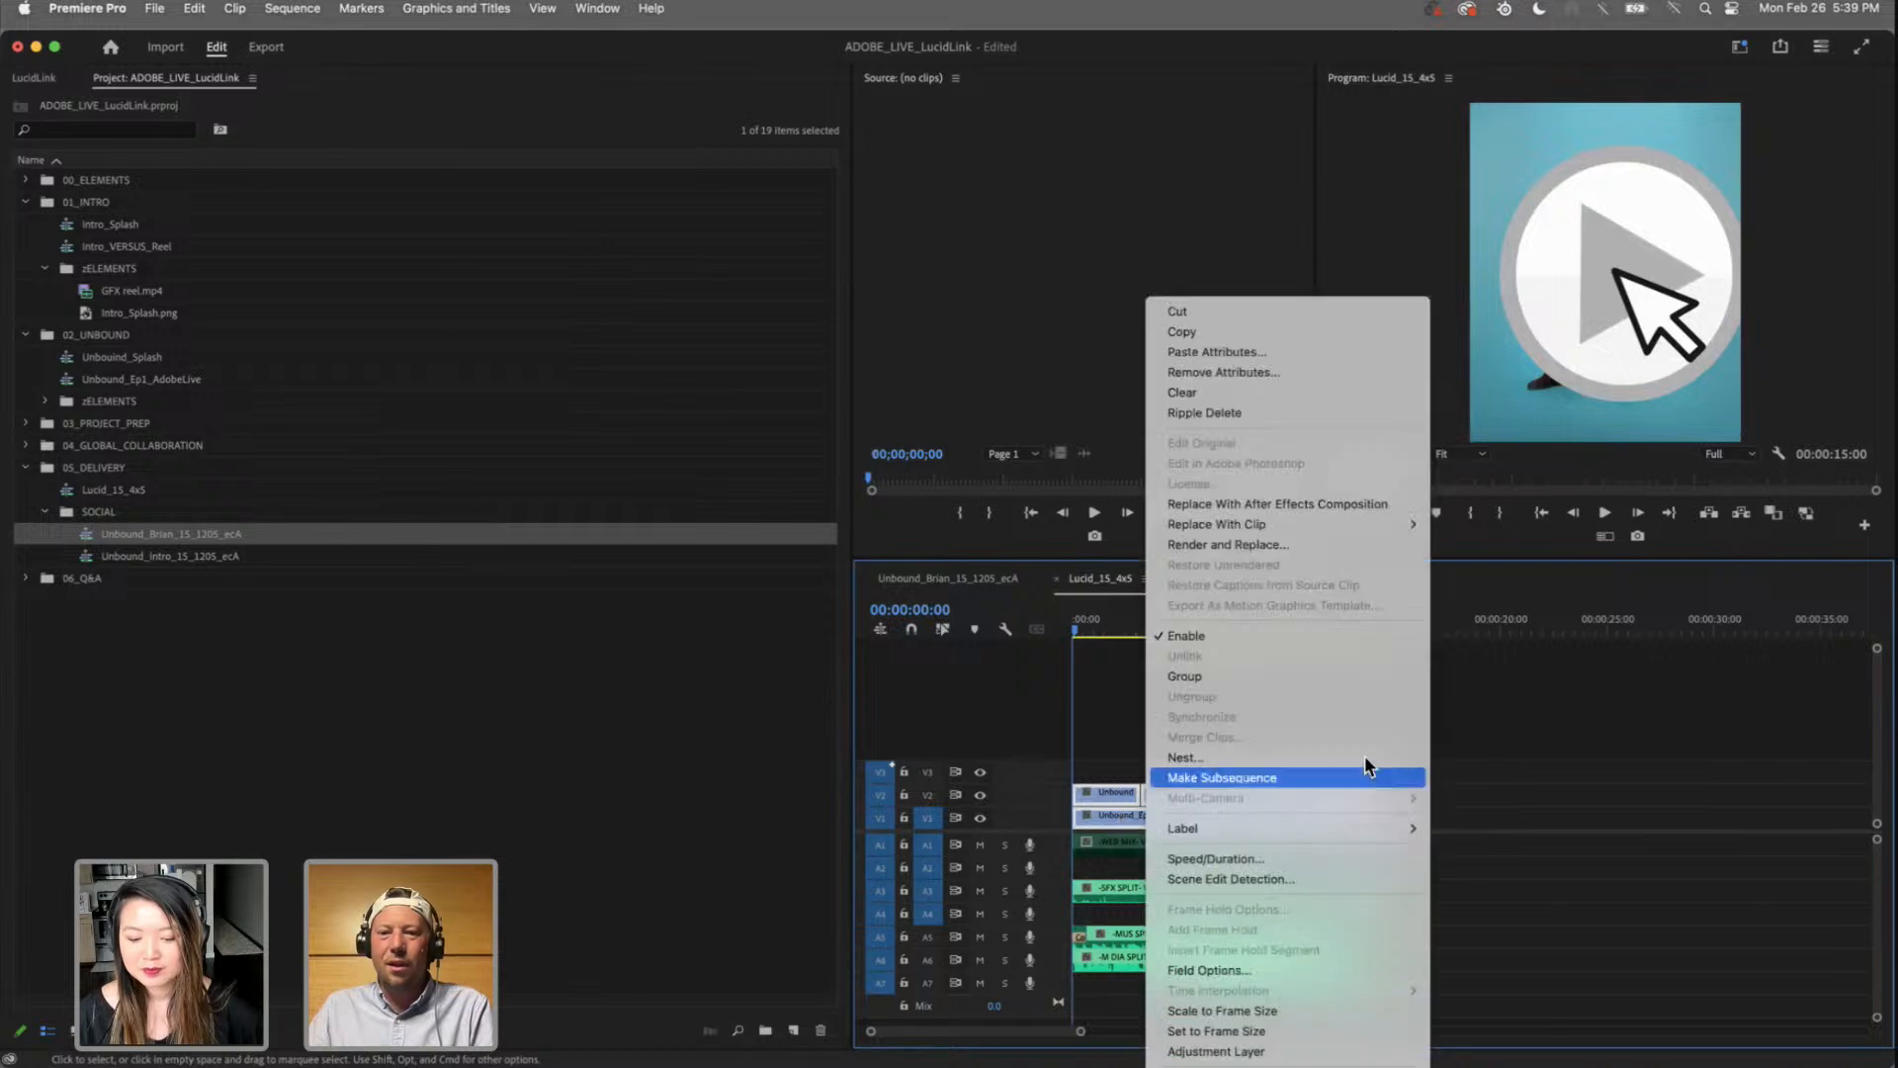
left_click(1313, 753)
key("Return")
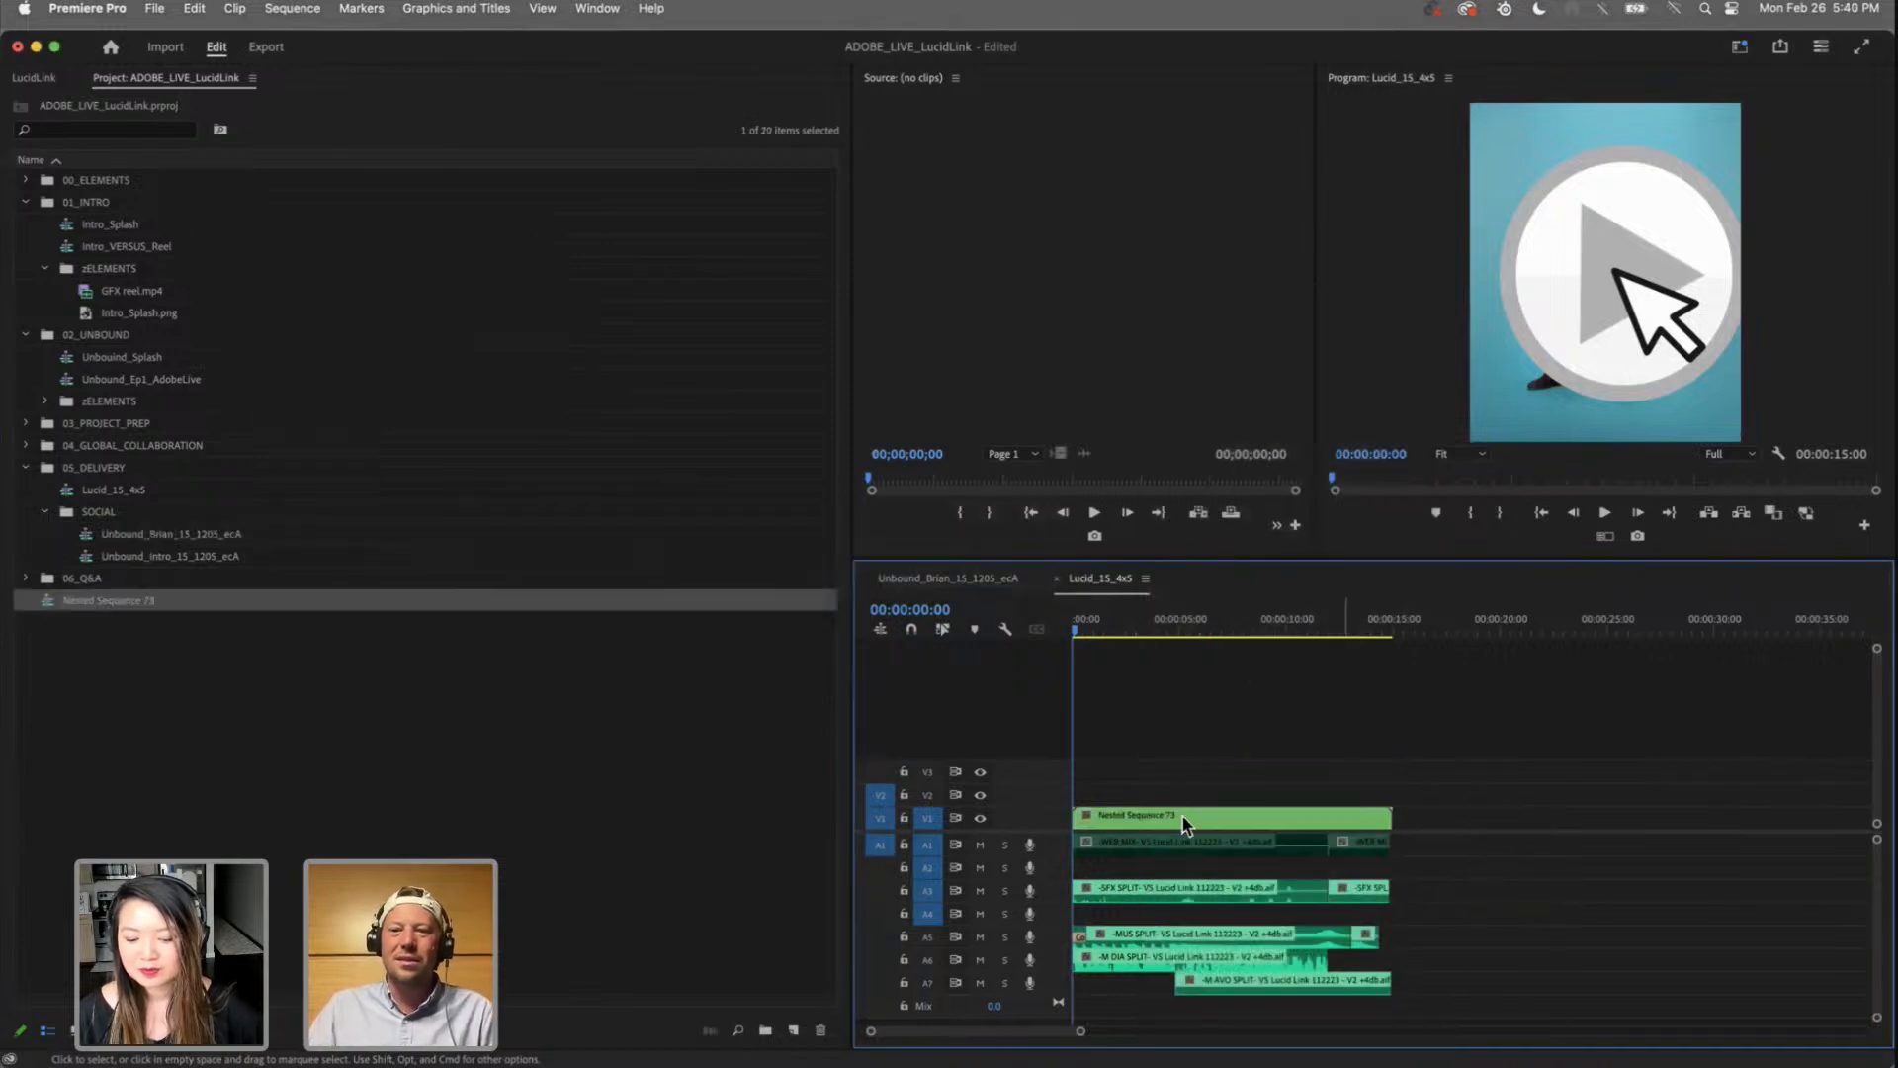
Step: Show Effect Controls for the nested clip and set its Scale to 101
left_click(597, 8)
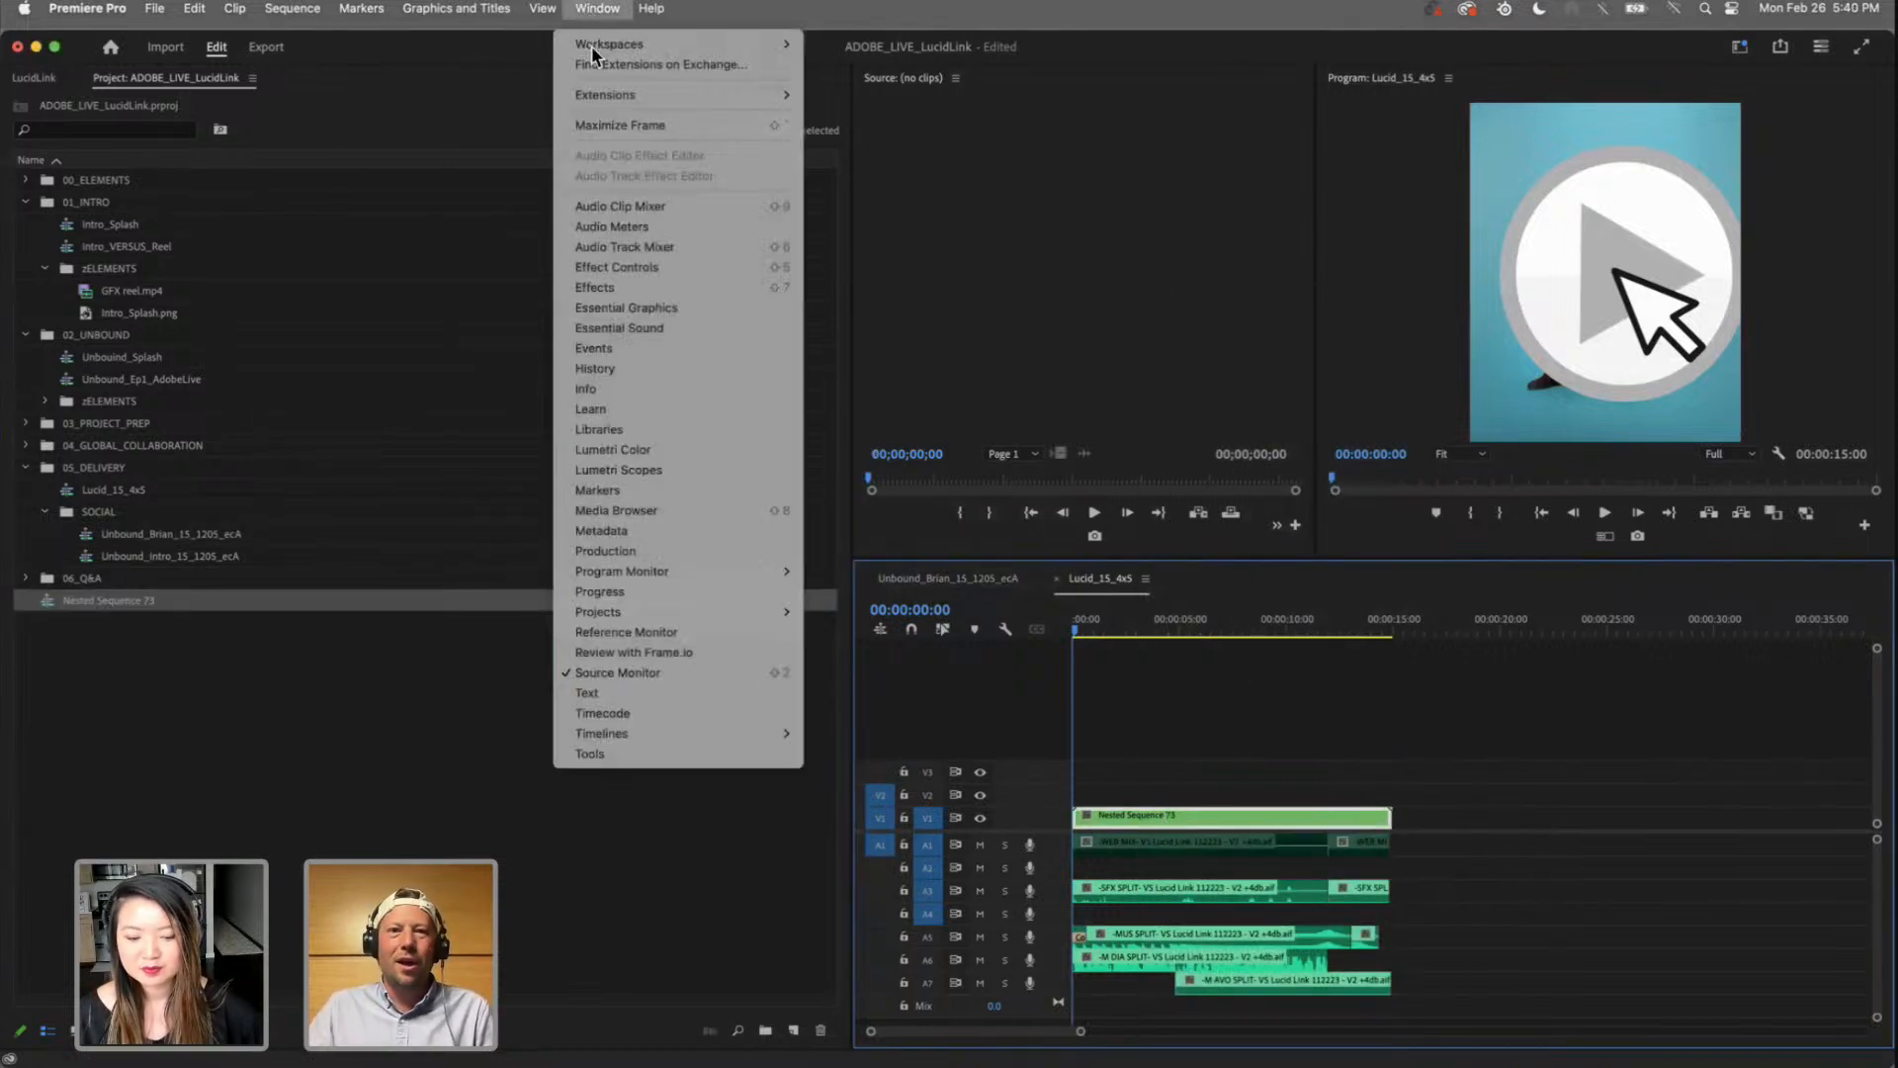
left_click(617, 267)
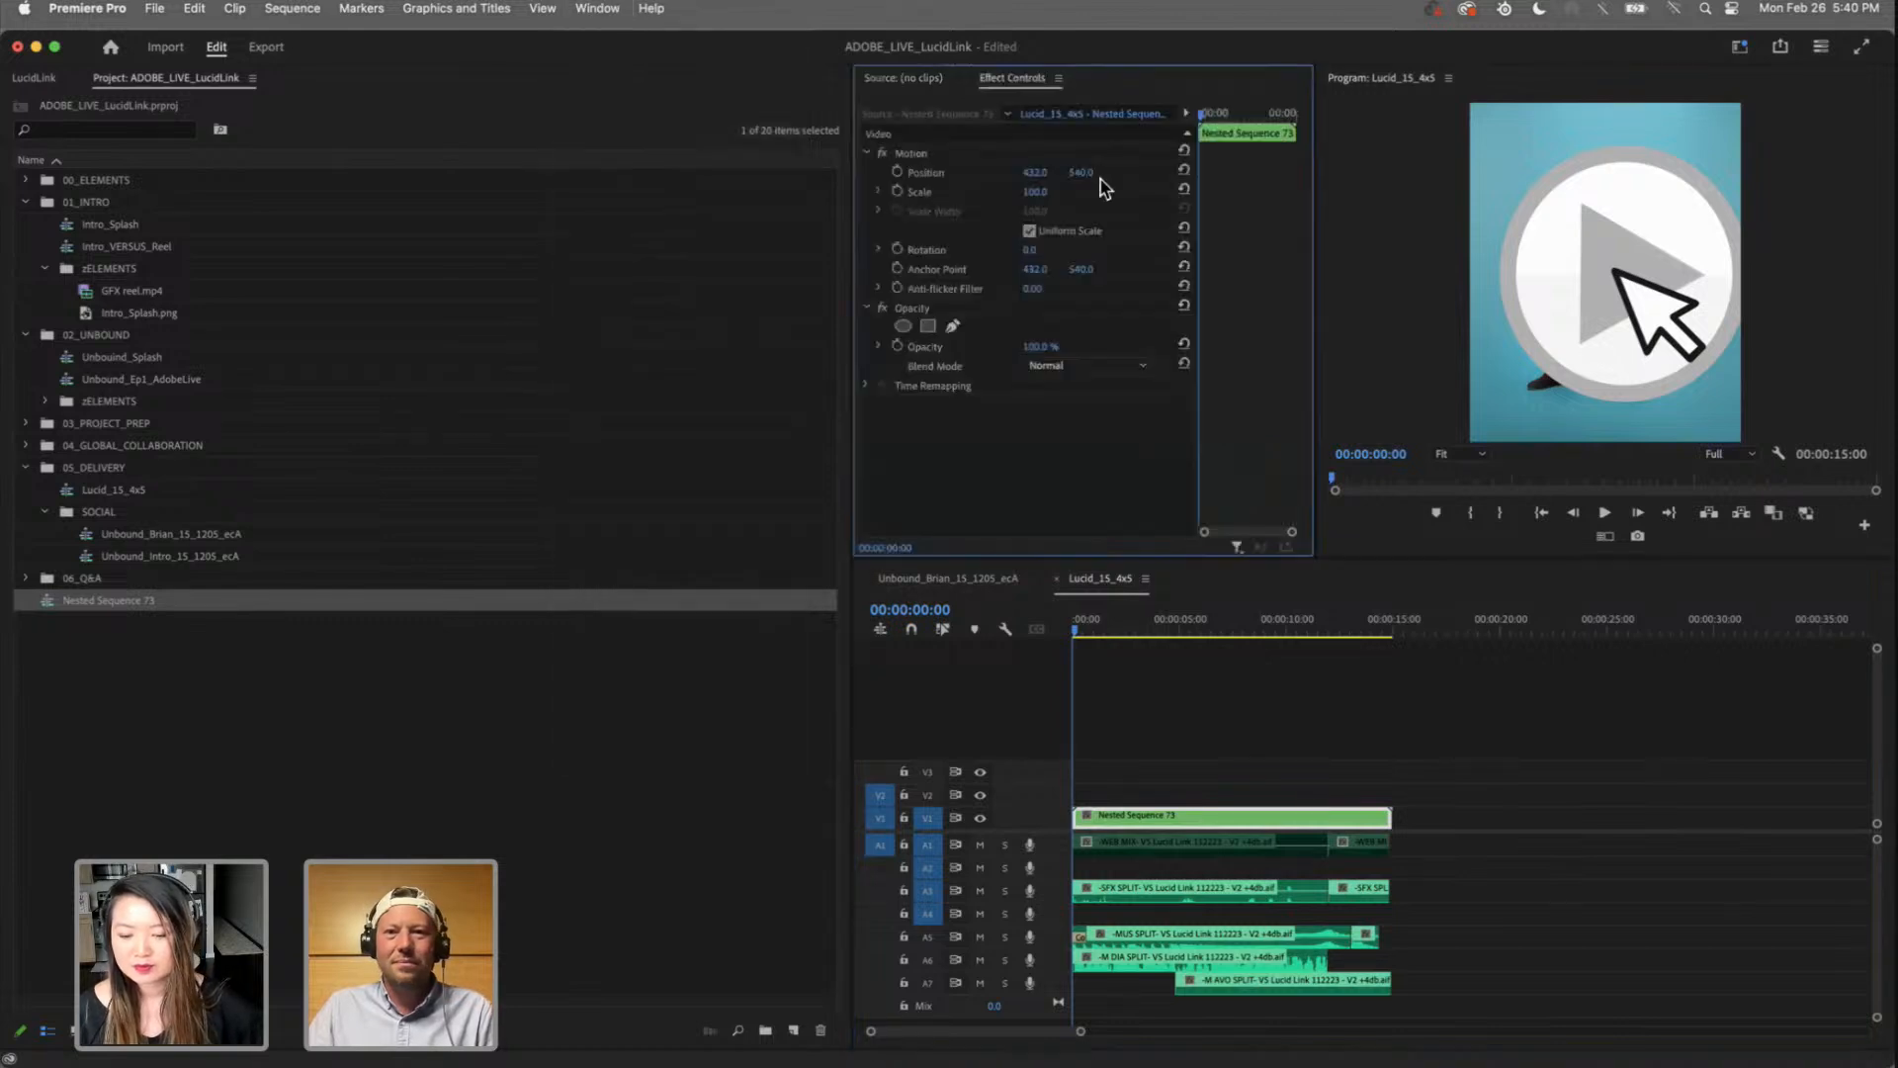
mouse_move(1036, 193)
left_mouse_down()
mouse_move(989, 194)
mouse_move(1038, 194)
left_mouse_up()
left_click_drag(1179, 626, 1036, 684)
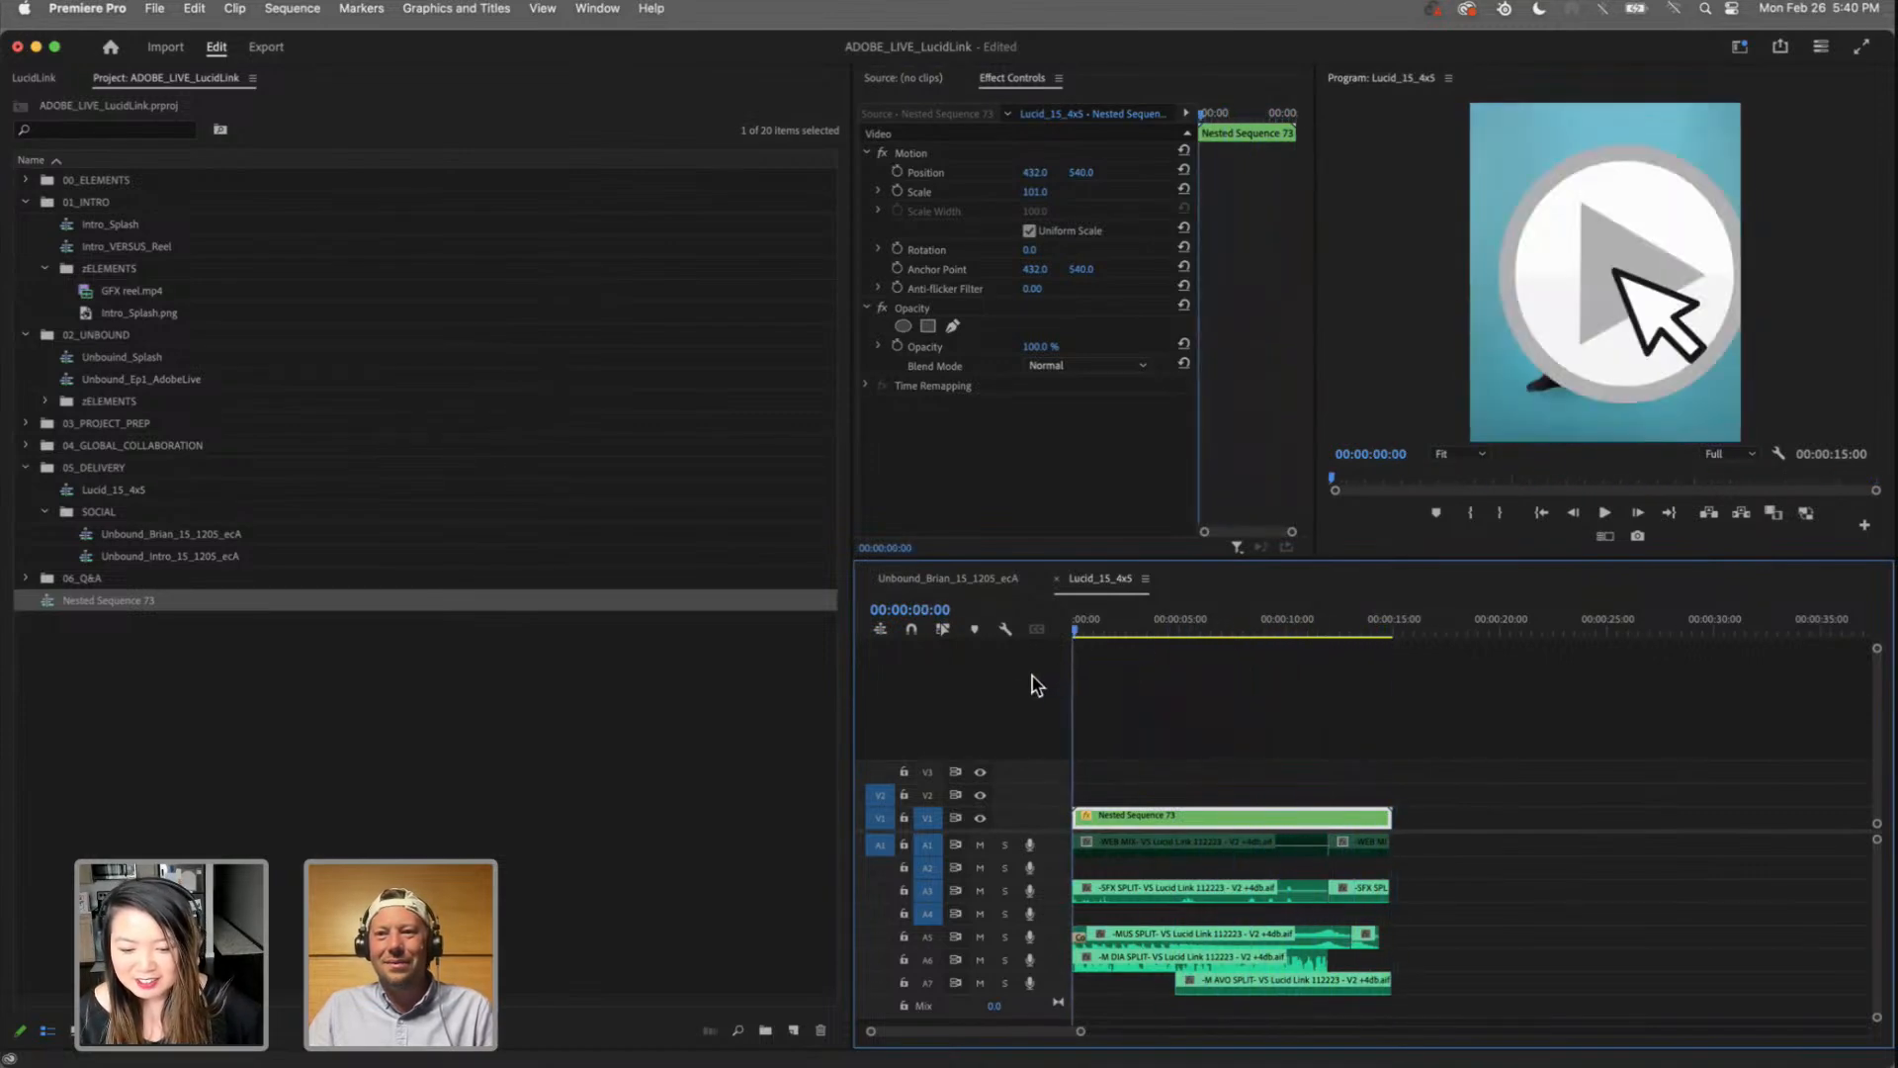
left_click(1653, 806)
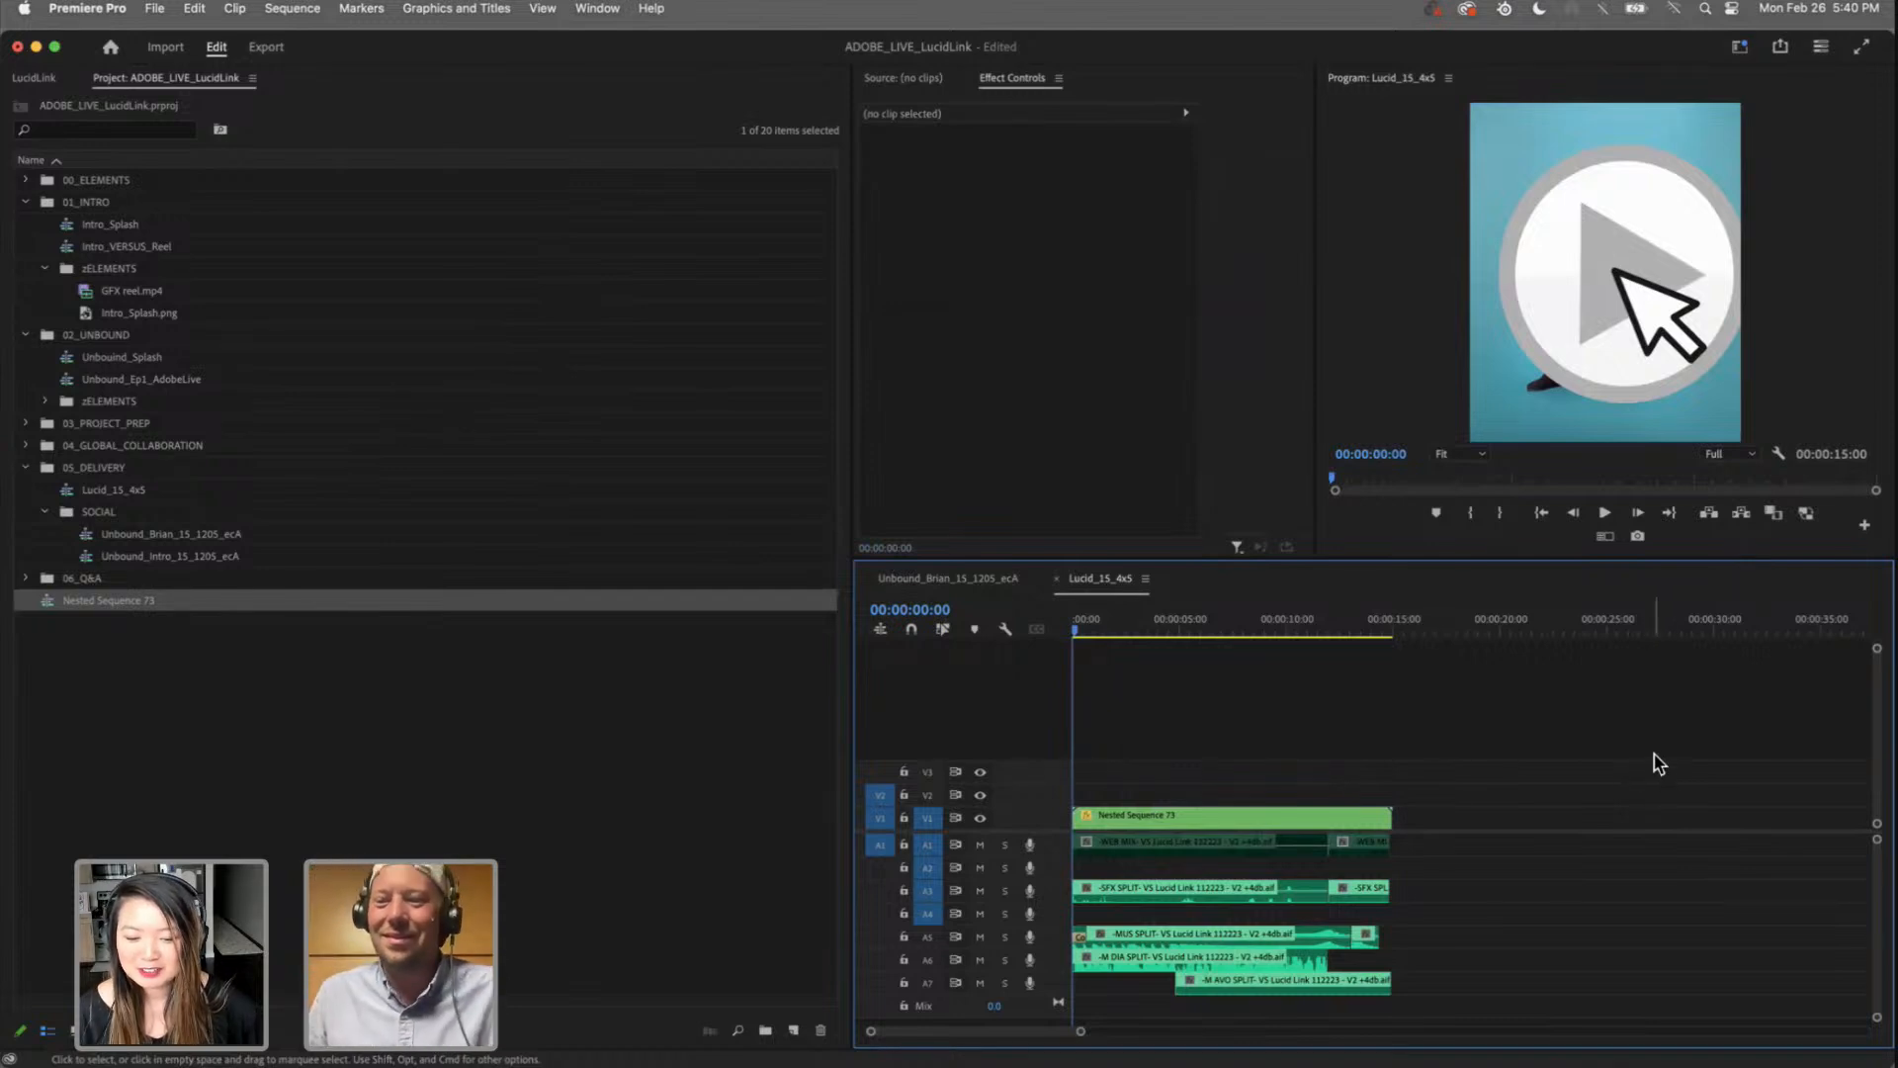
Step: Scrub the opening of the 4x5 spot and compare its framing with the original 15-second sequence in SOCIAL
left_click_drag(1109, 632, 1051, 668)
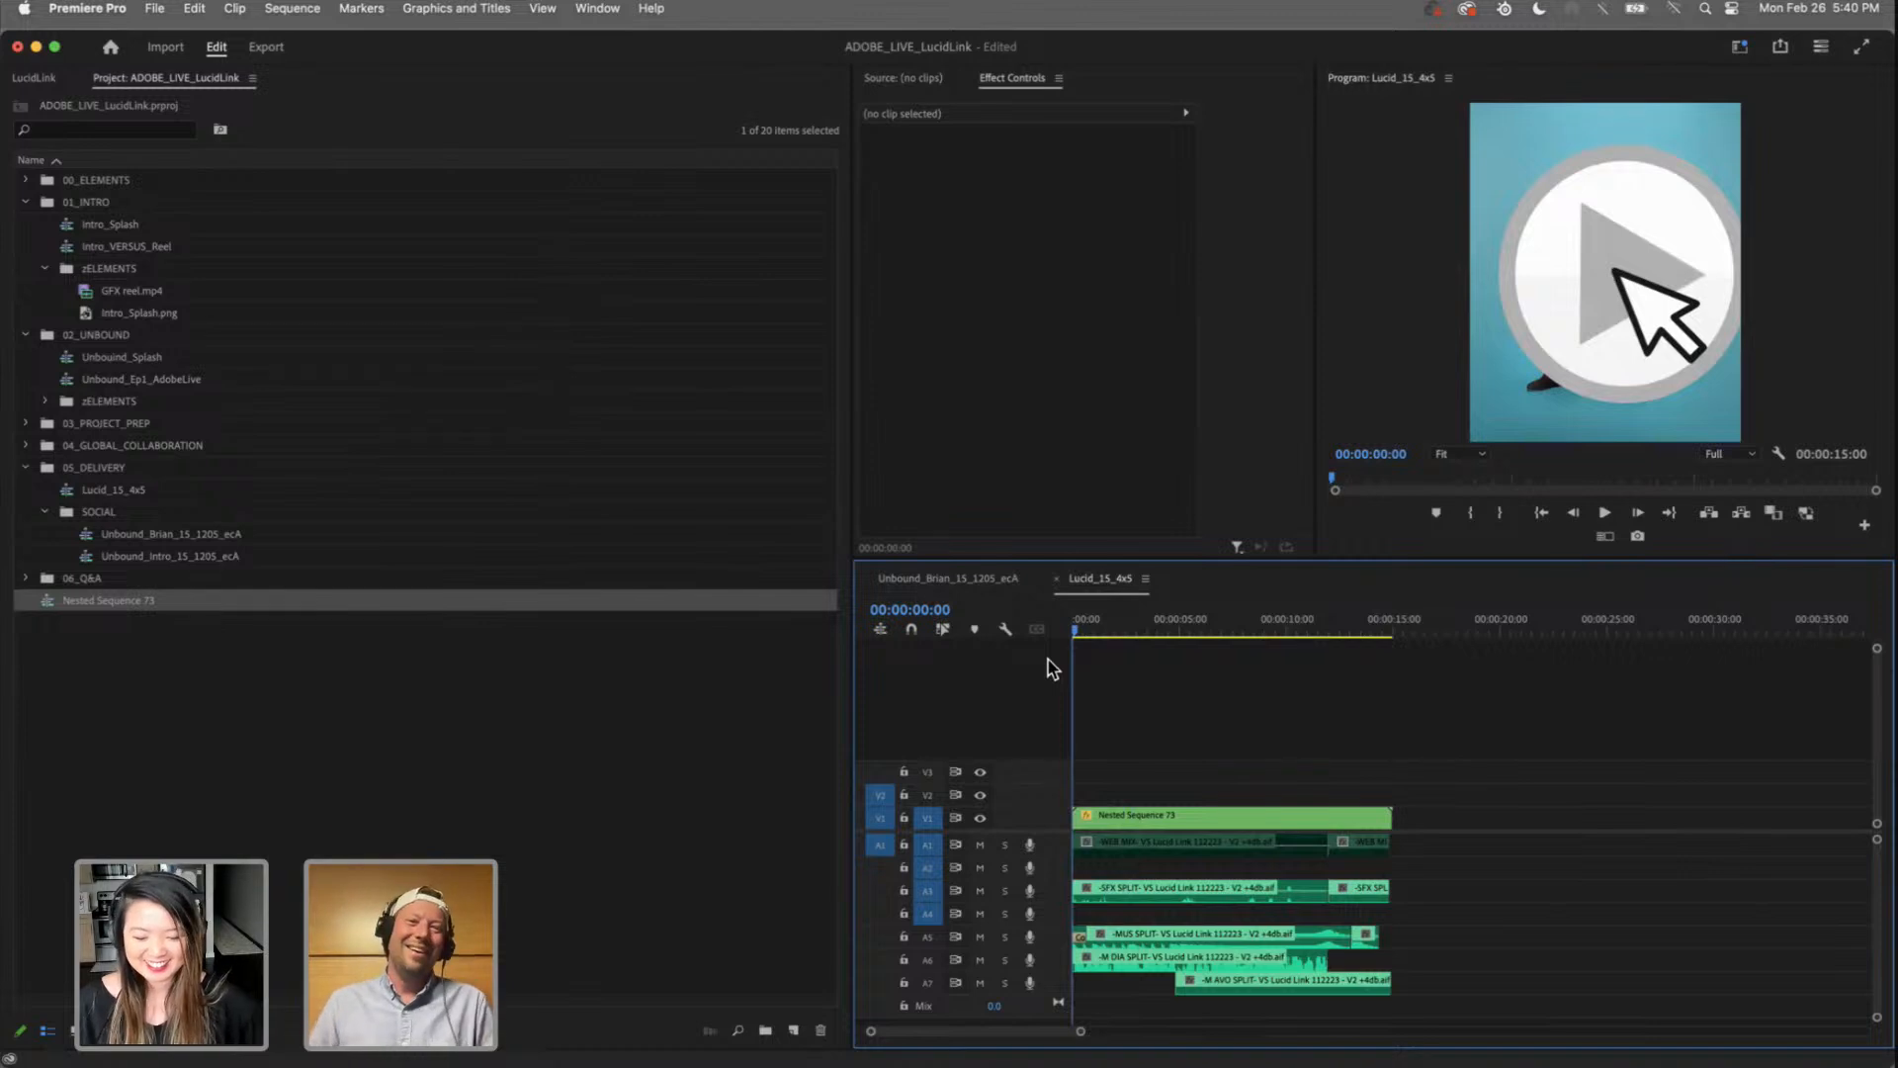
left_click(756, 868)
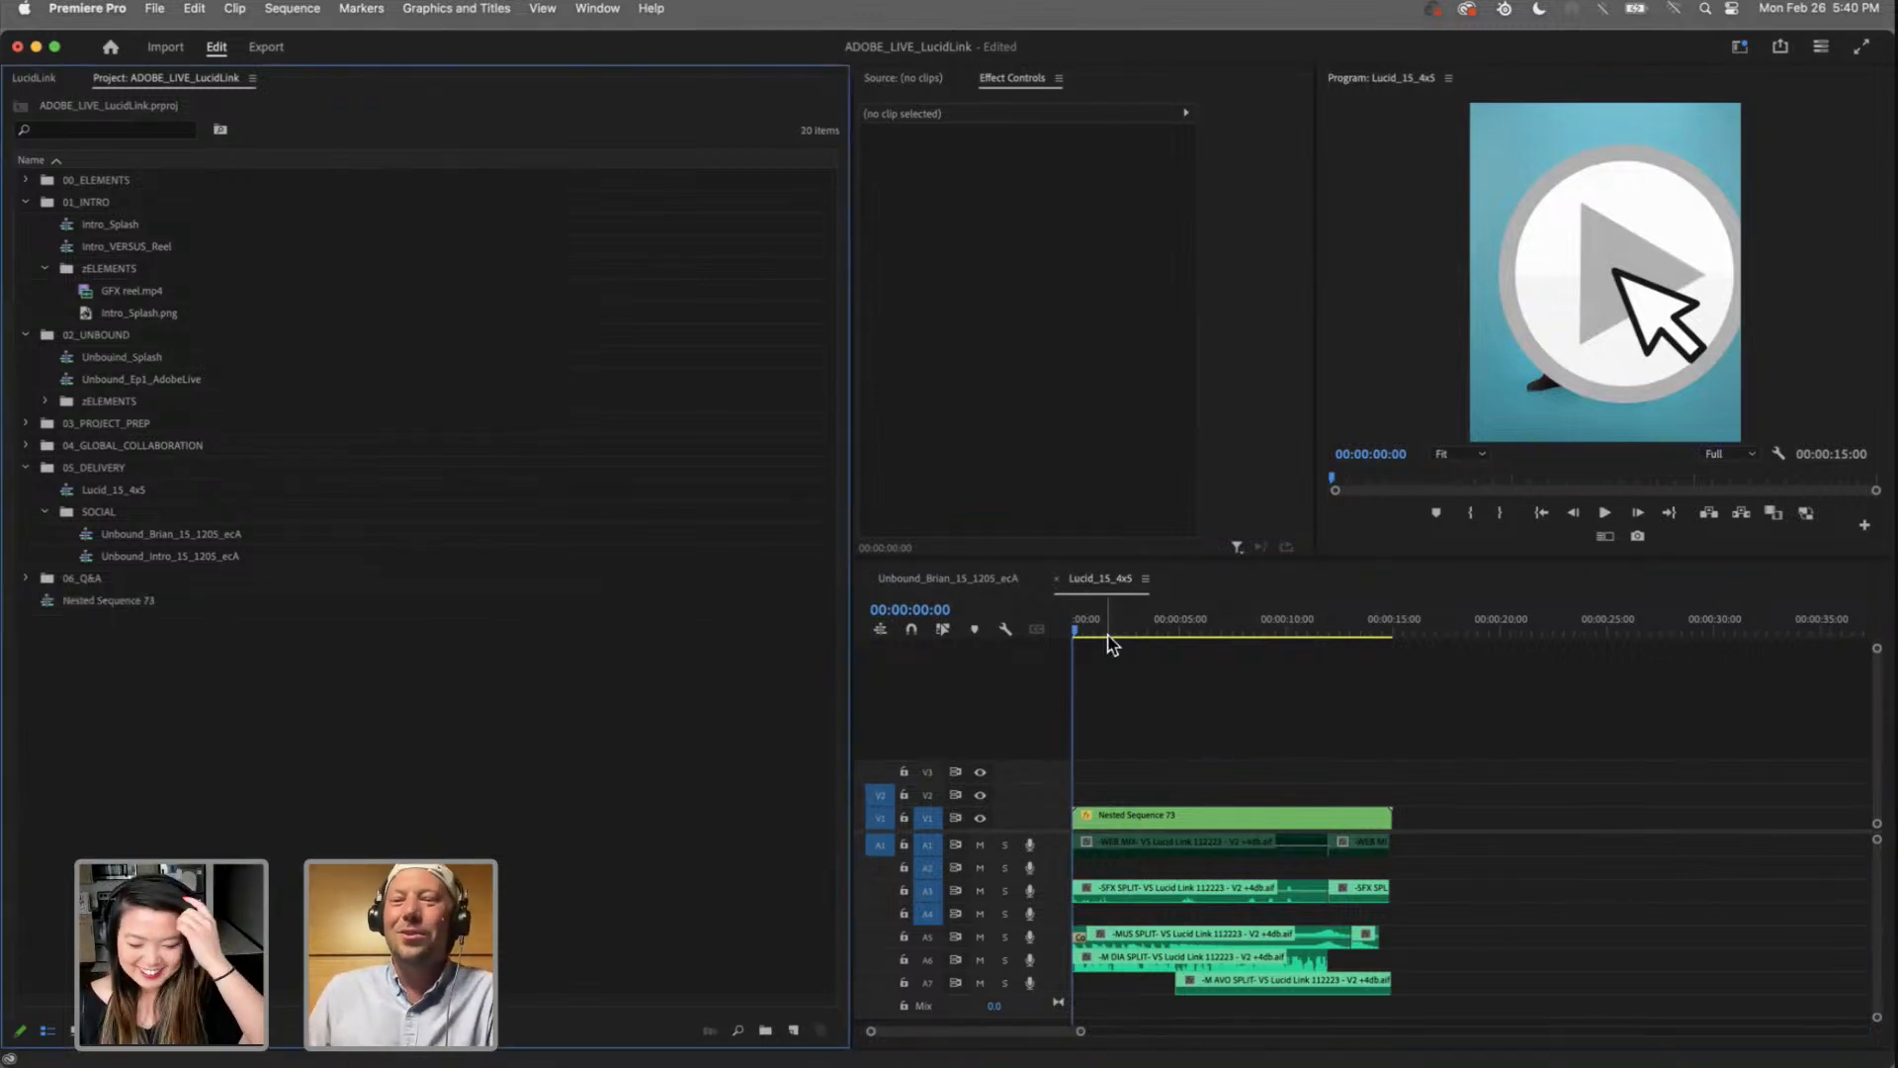
left_click_drag(1111, 638, 991, 728)
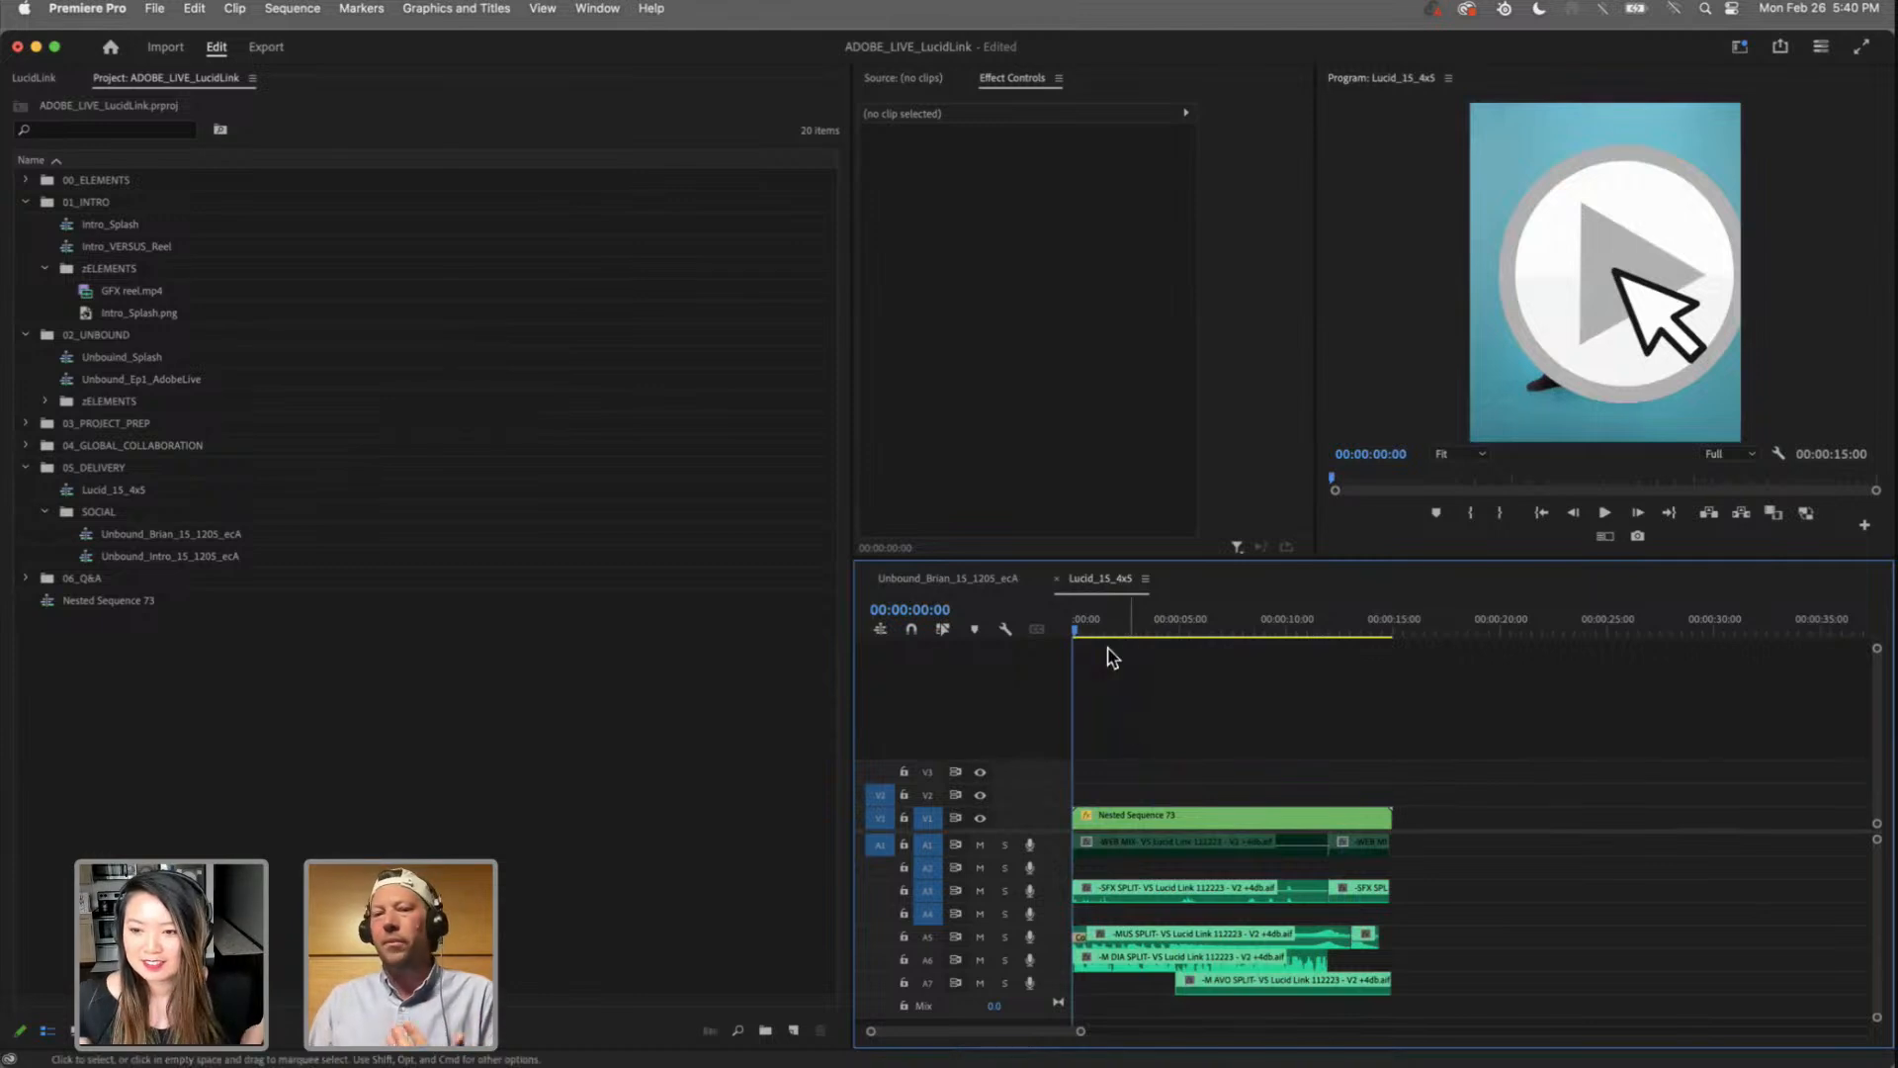
left_click(99, 539)
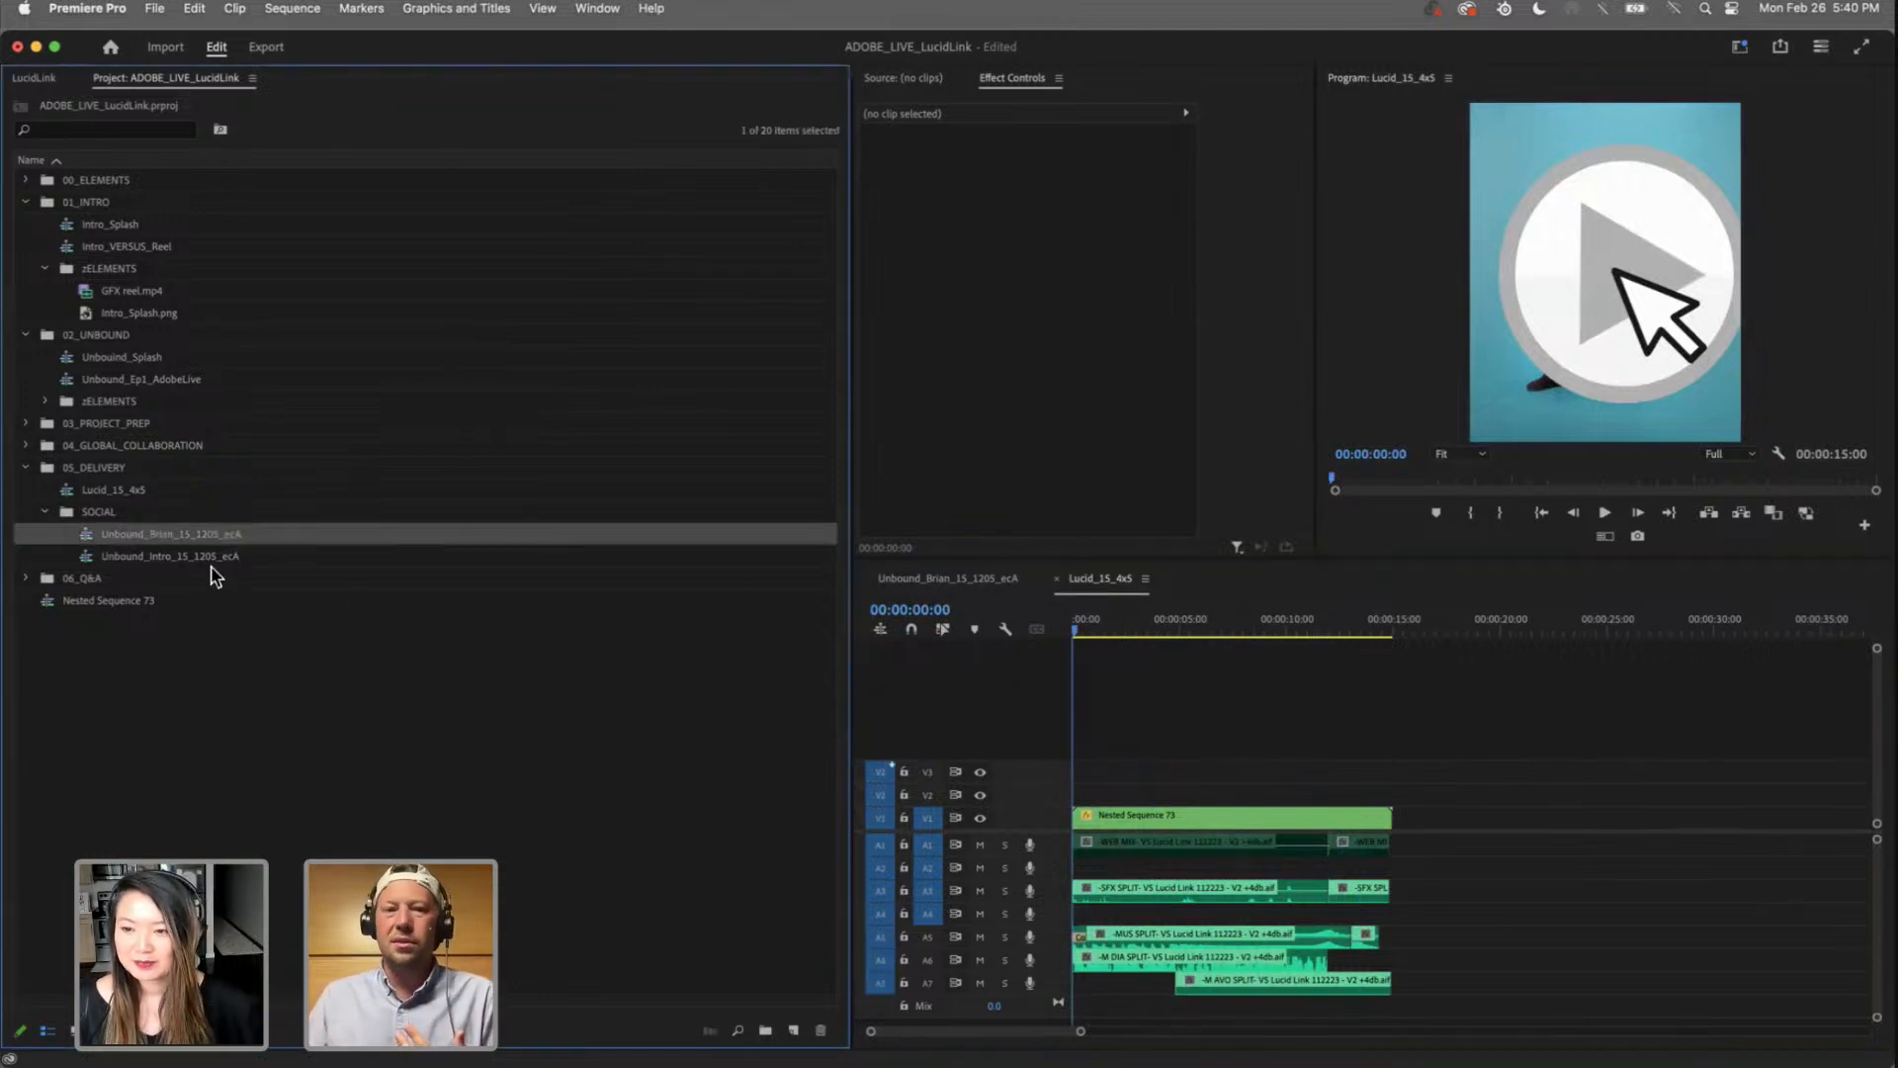
double_click(79, 542)
left_click_drag(1133, 624, 932, 680)
double_click(54, 491)
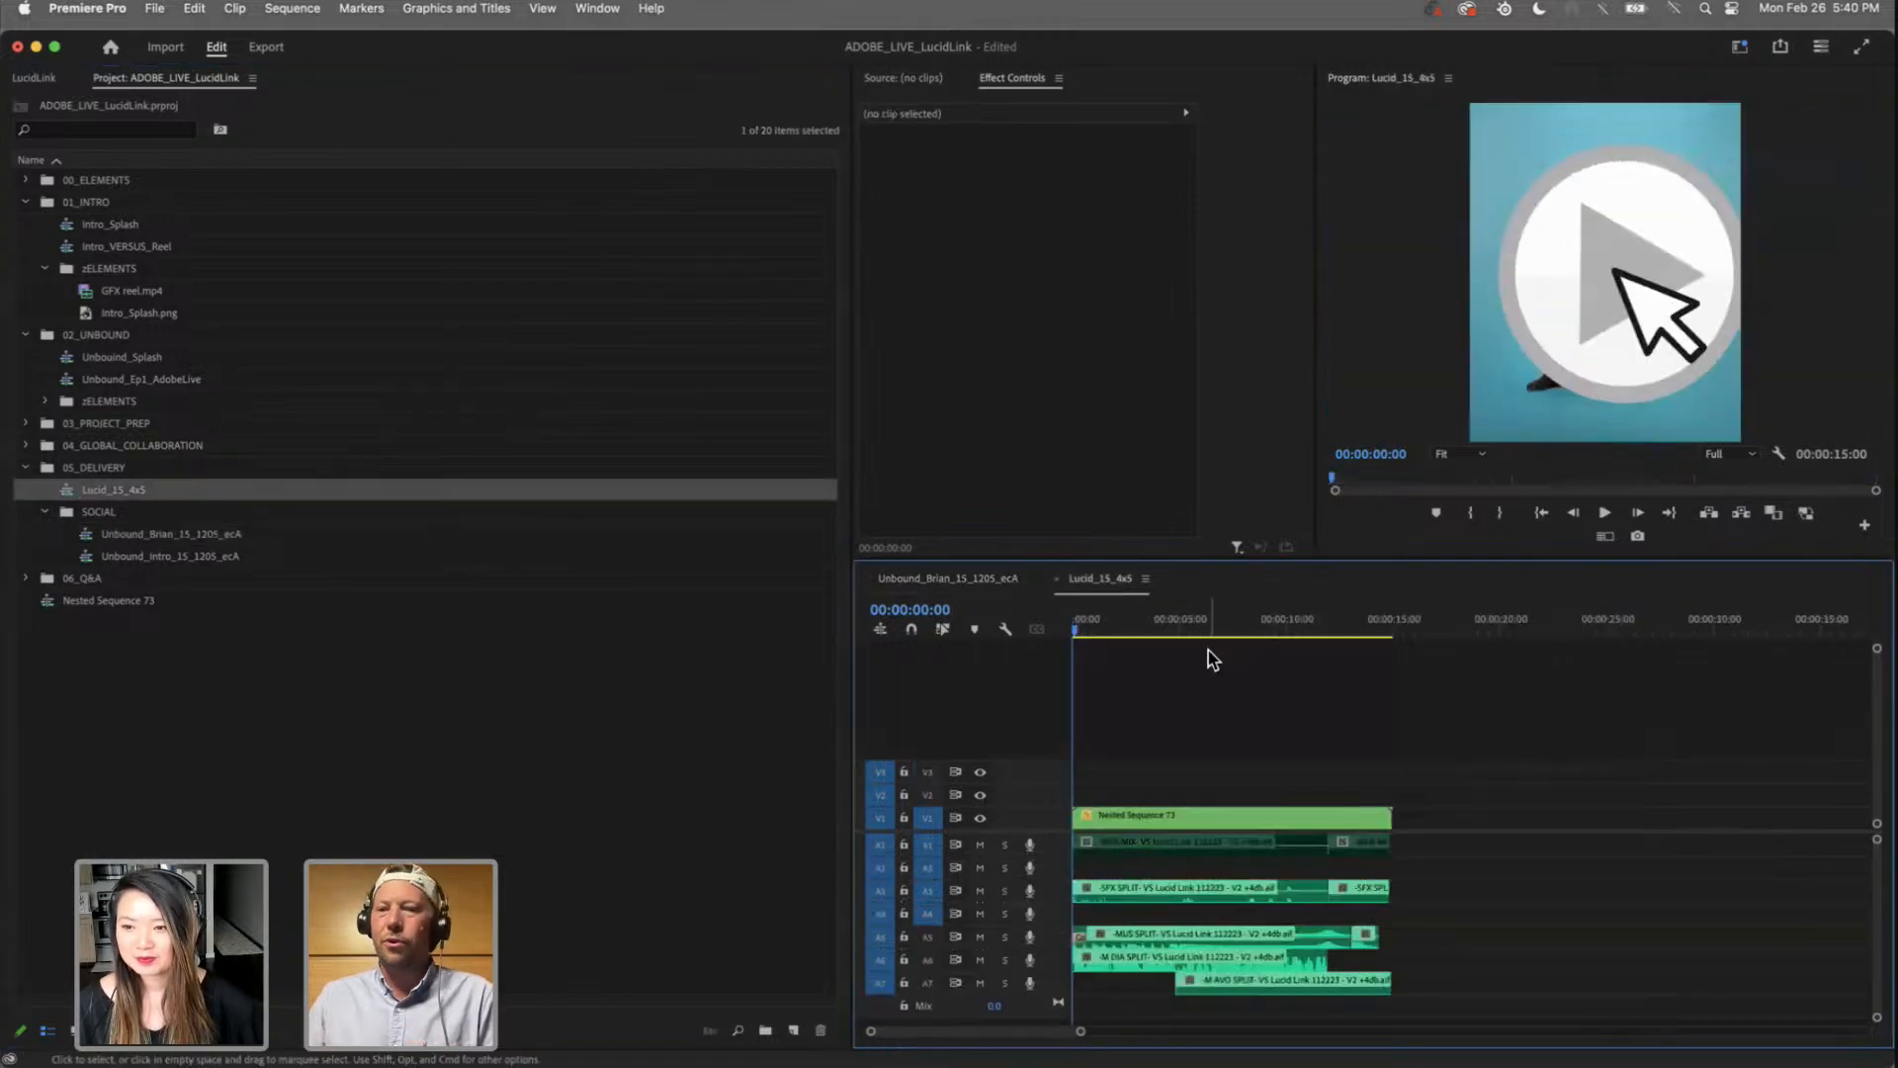
Step: Create a new sequence in 05_DELIVERY from the Social Media Portrait 9x16 30 fps preset
left_click(154, 8)
mouse_move(198, 41)
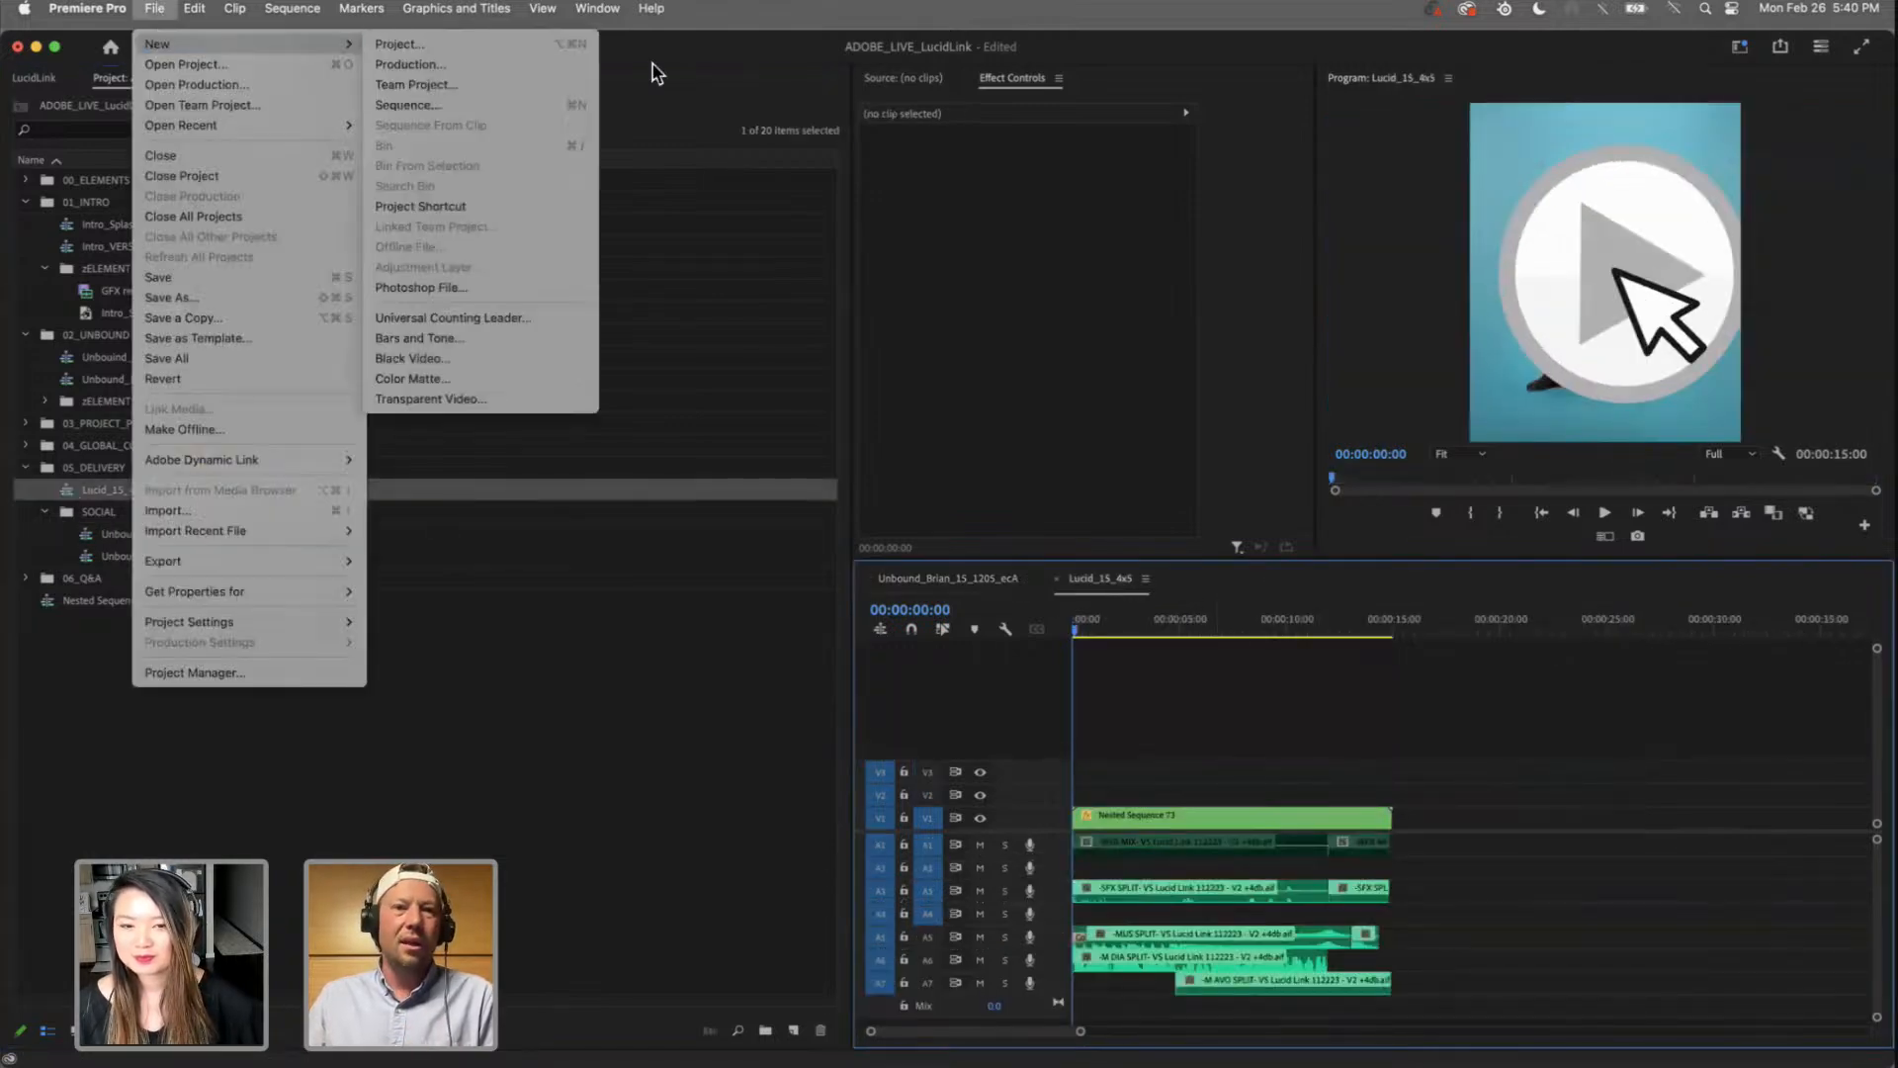
left_click(493, 105)
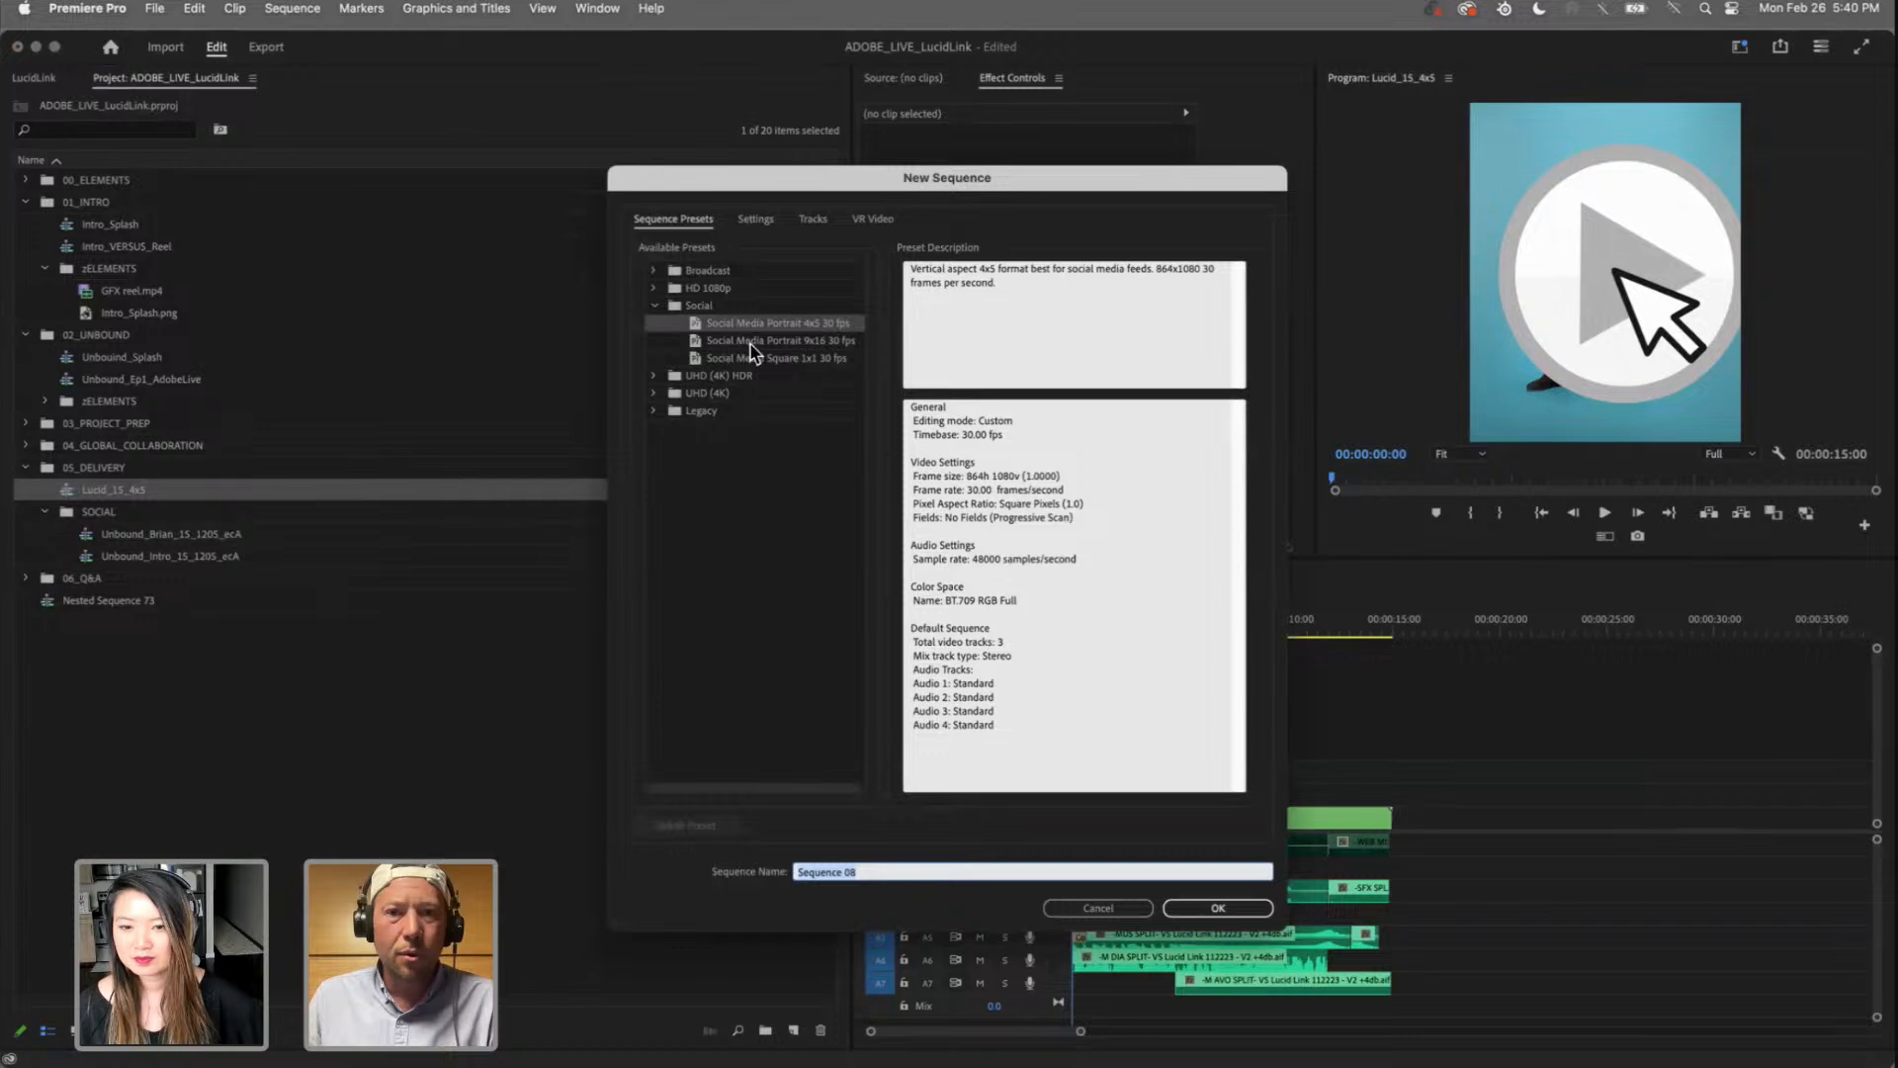
left_click(749, 342)
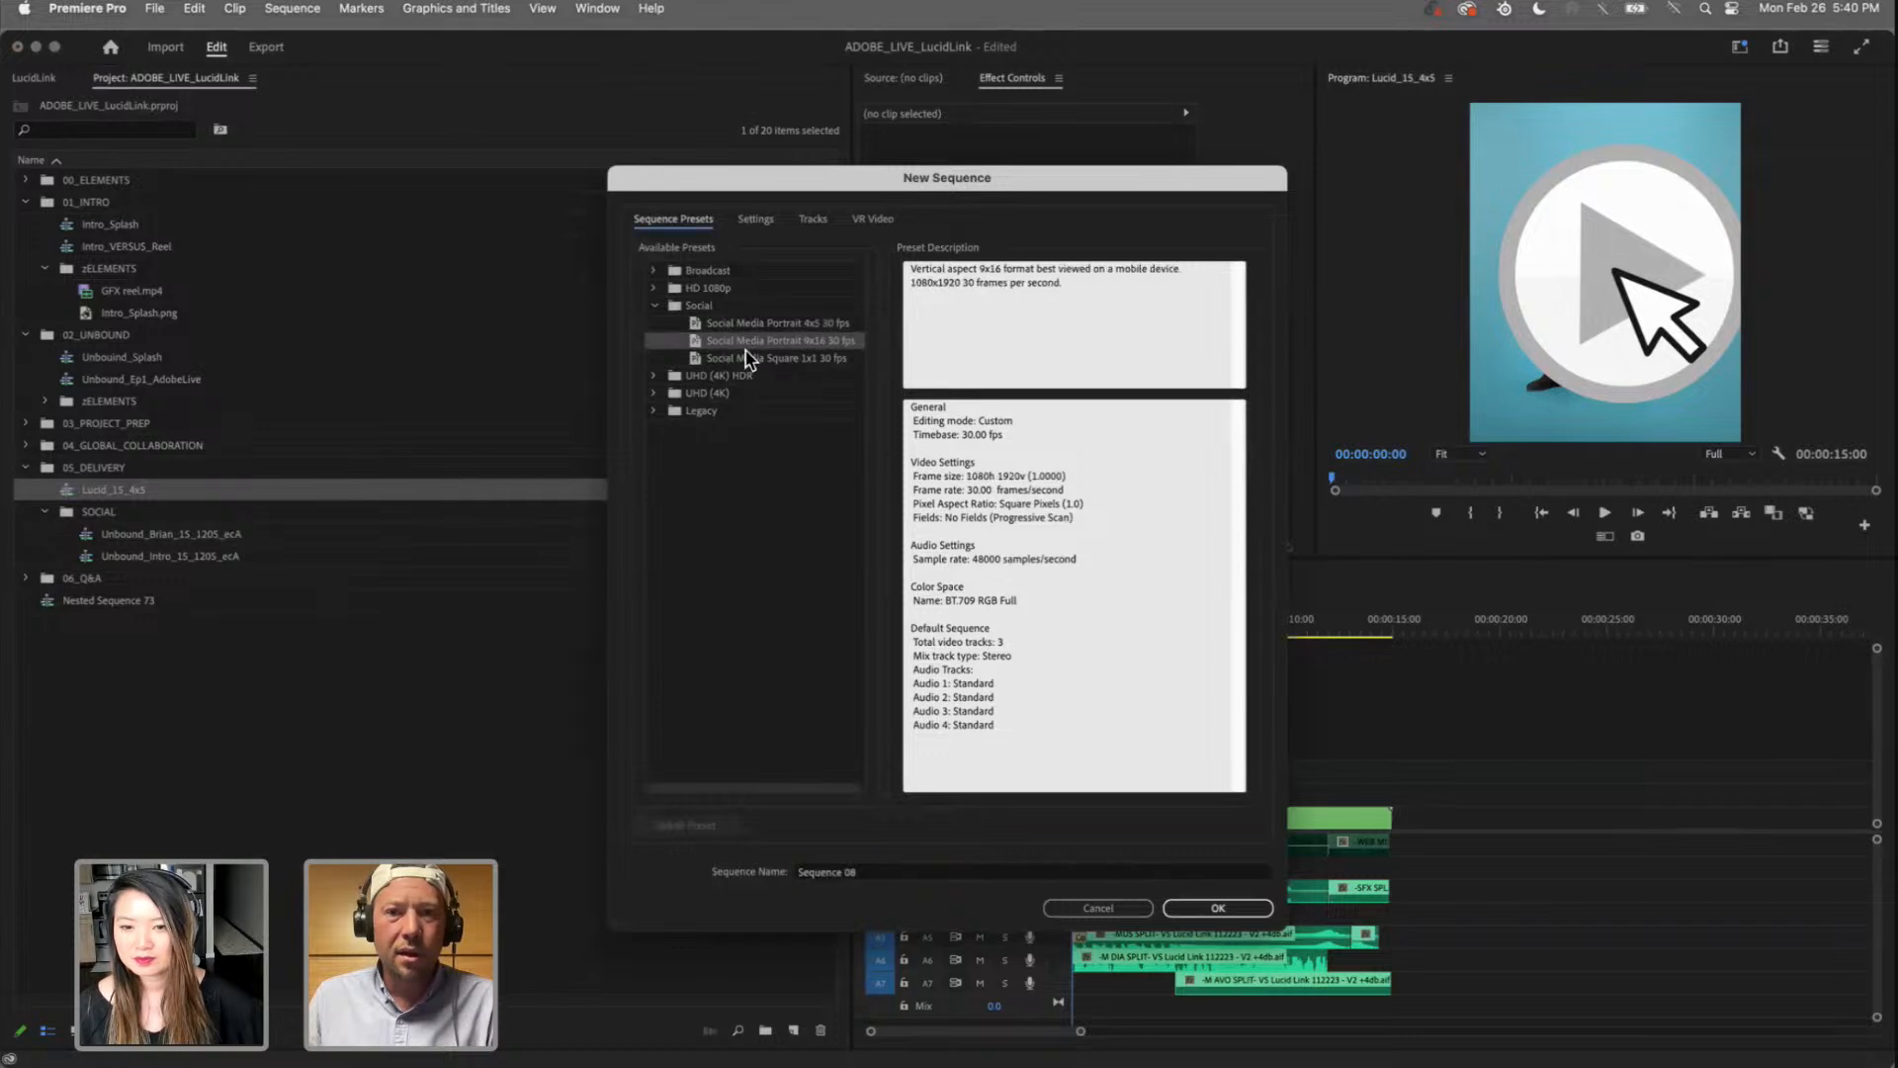
left_click(1218, 908)
left_click(211, 689)
left_click(68, 513)
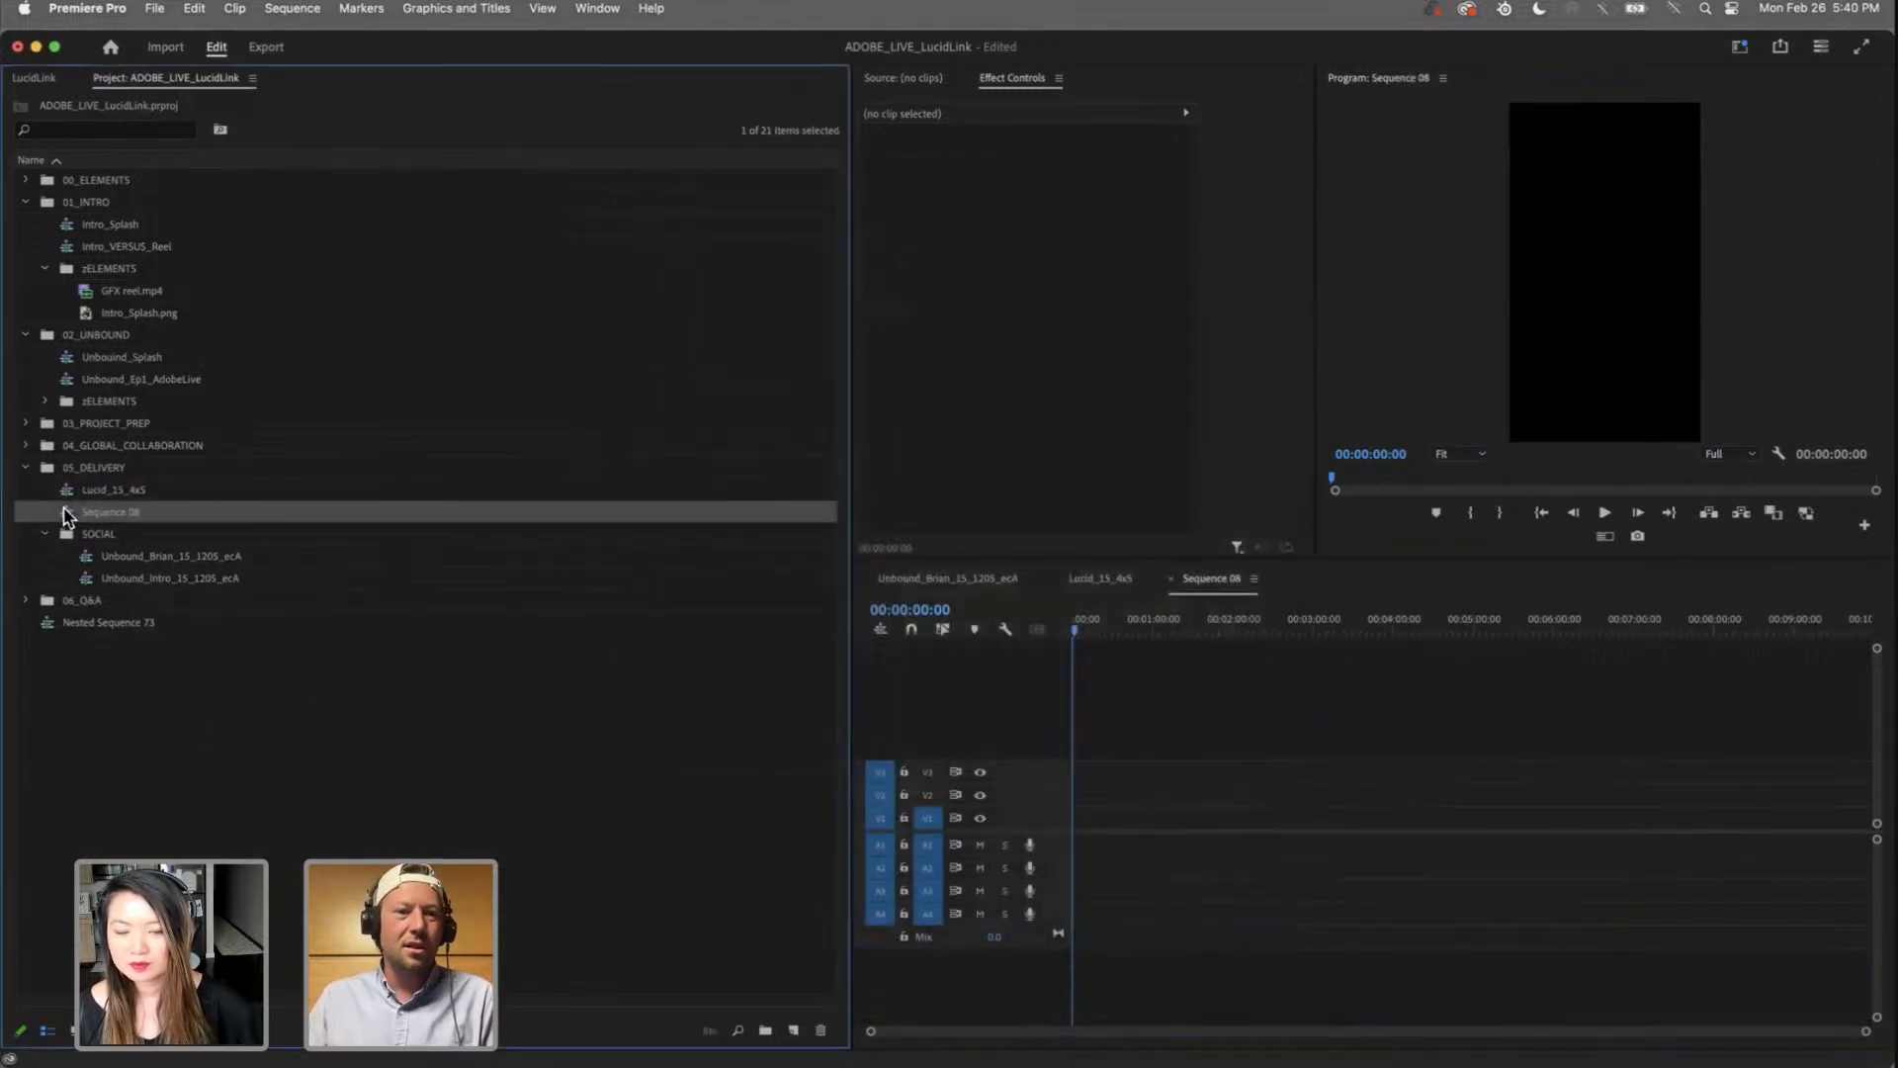
Step: Copy all clips of the first SOCIAL sequence into the new 9x16 sequence and scrub to 00:00:02:27
double_click(87, 559)
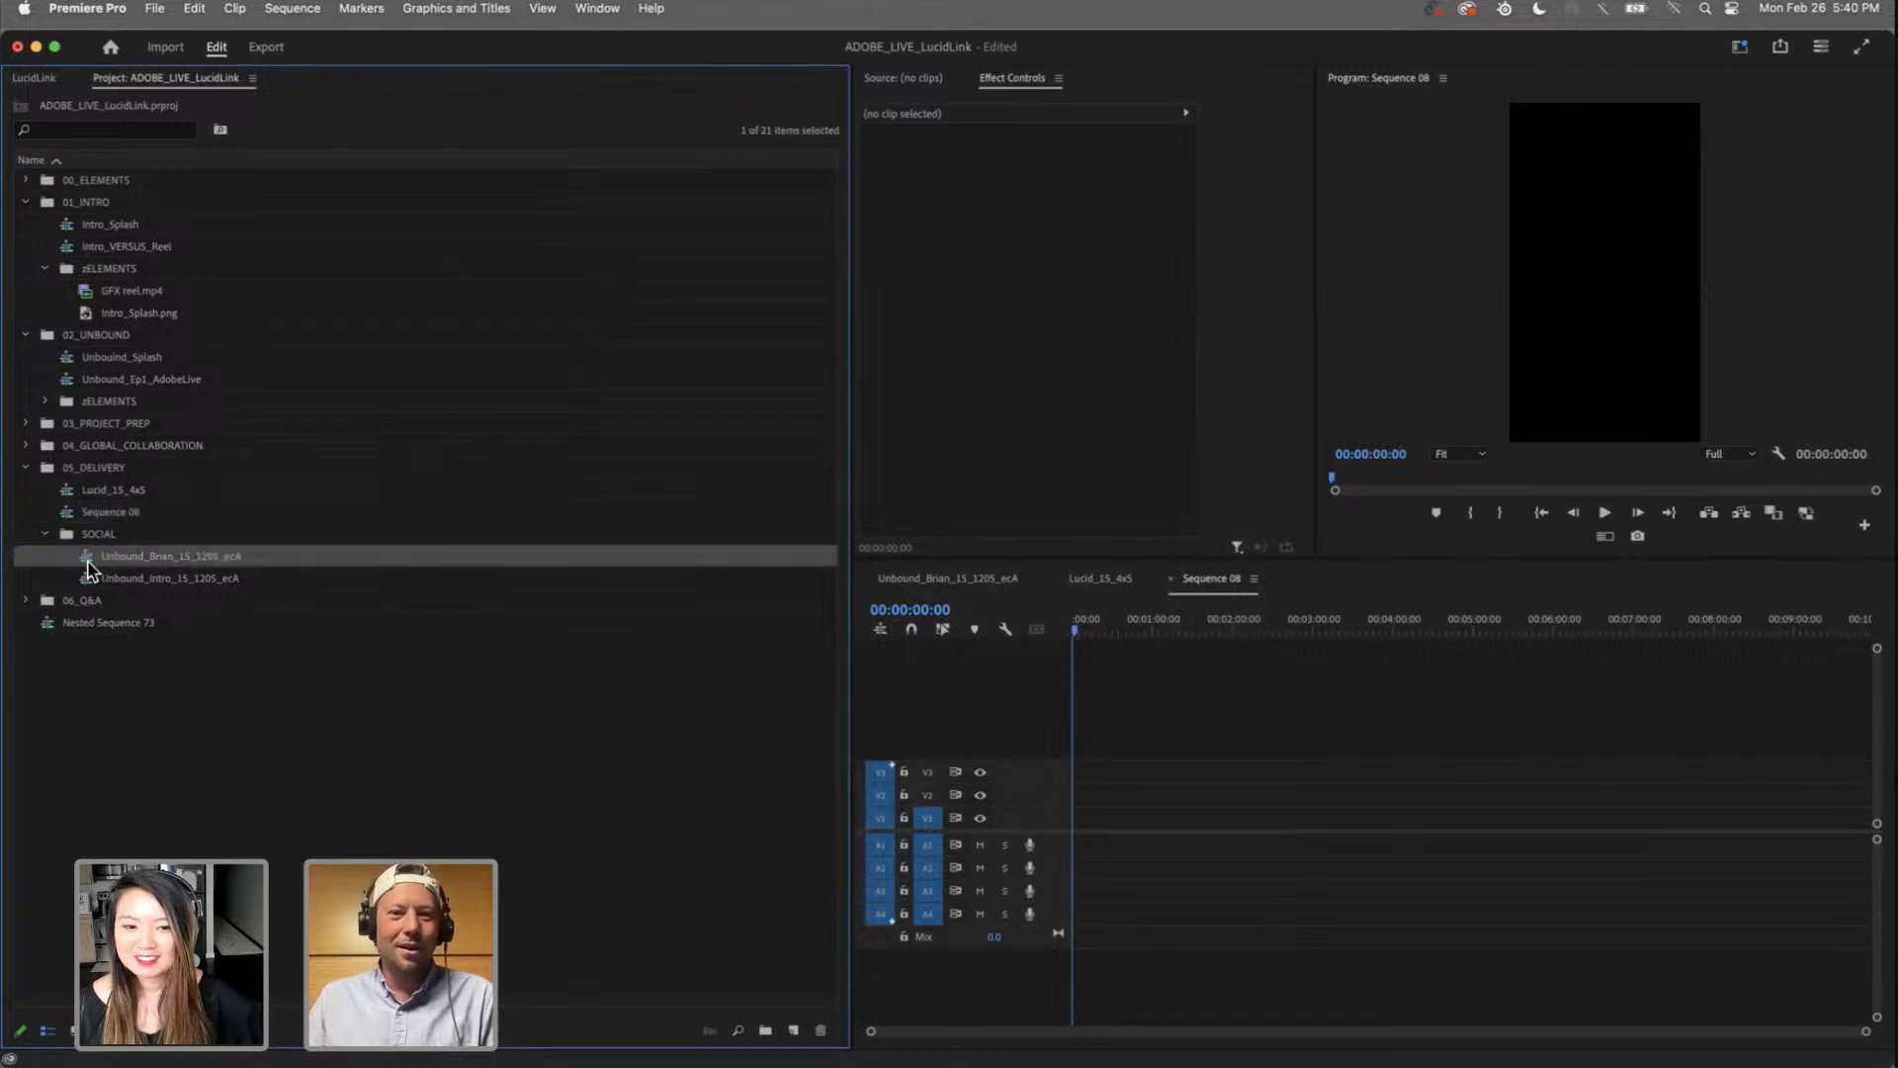
left_click_drag(1684, 731, 1065, 953)
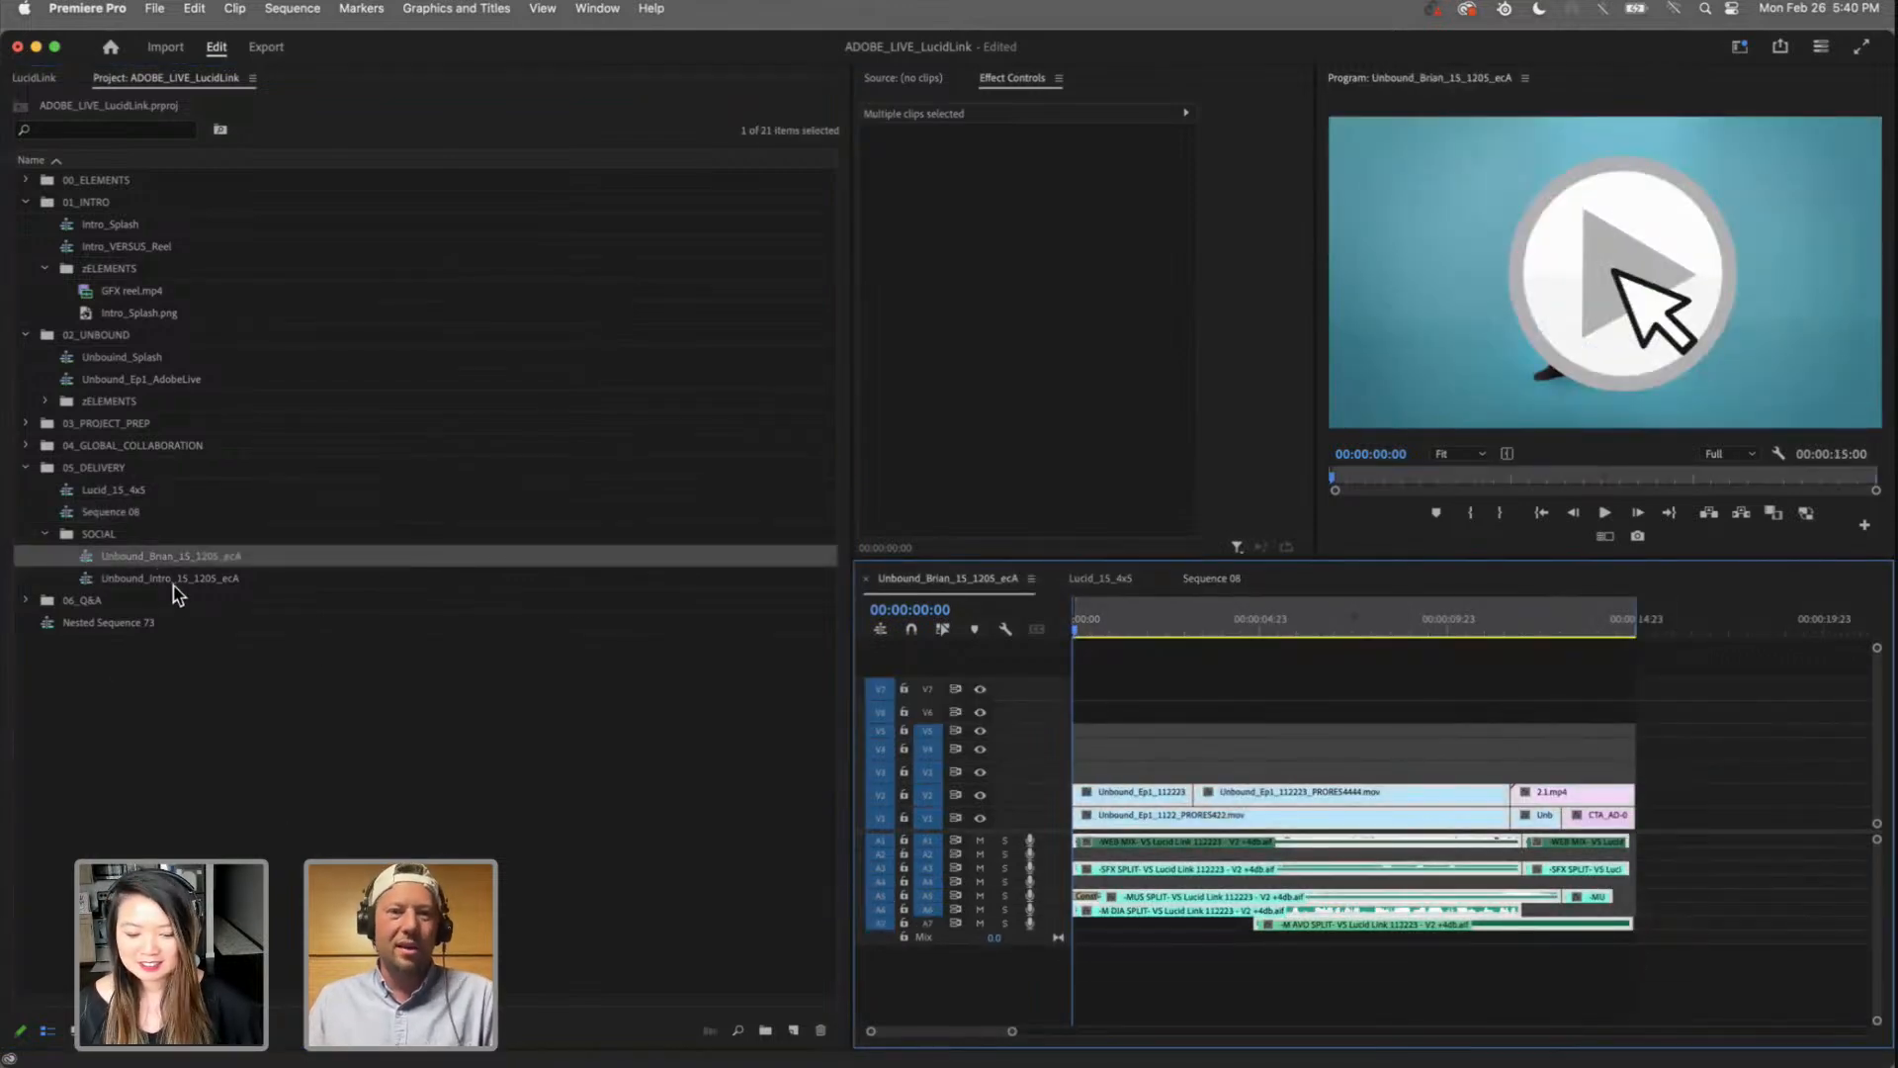
double_click(72, 514)
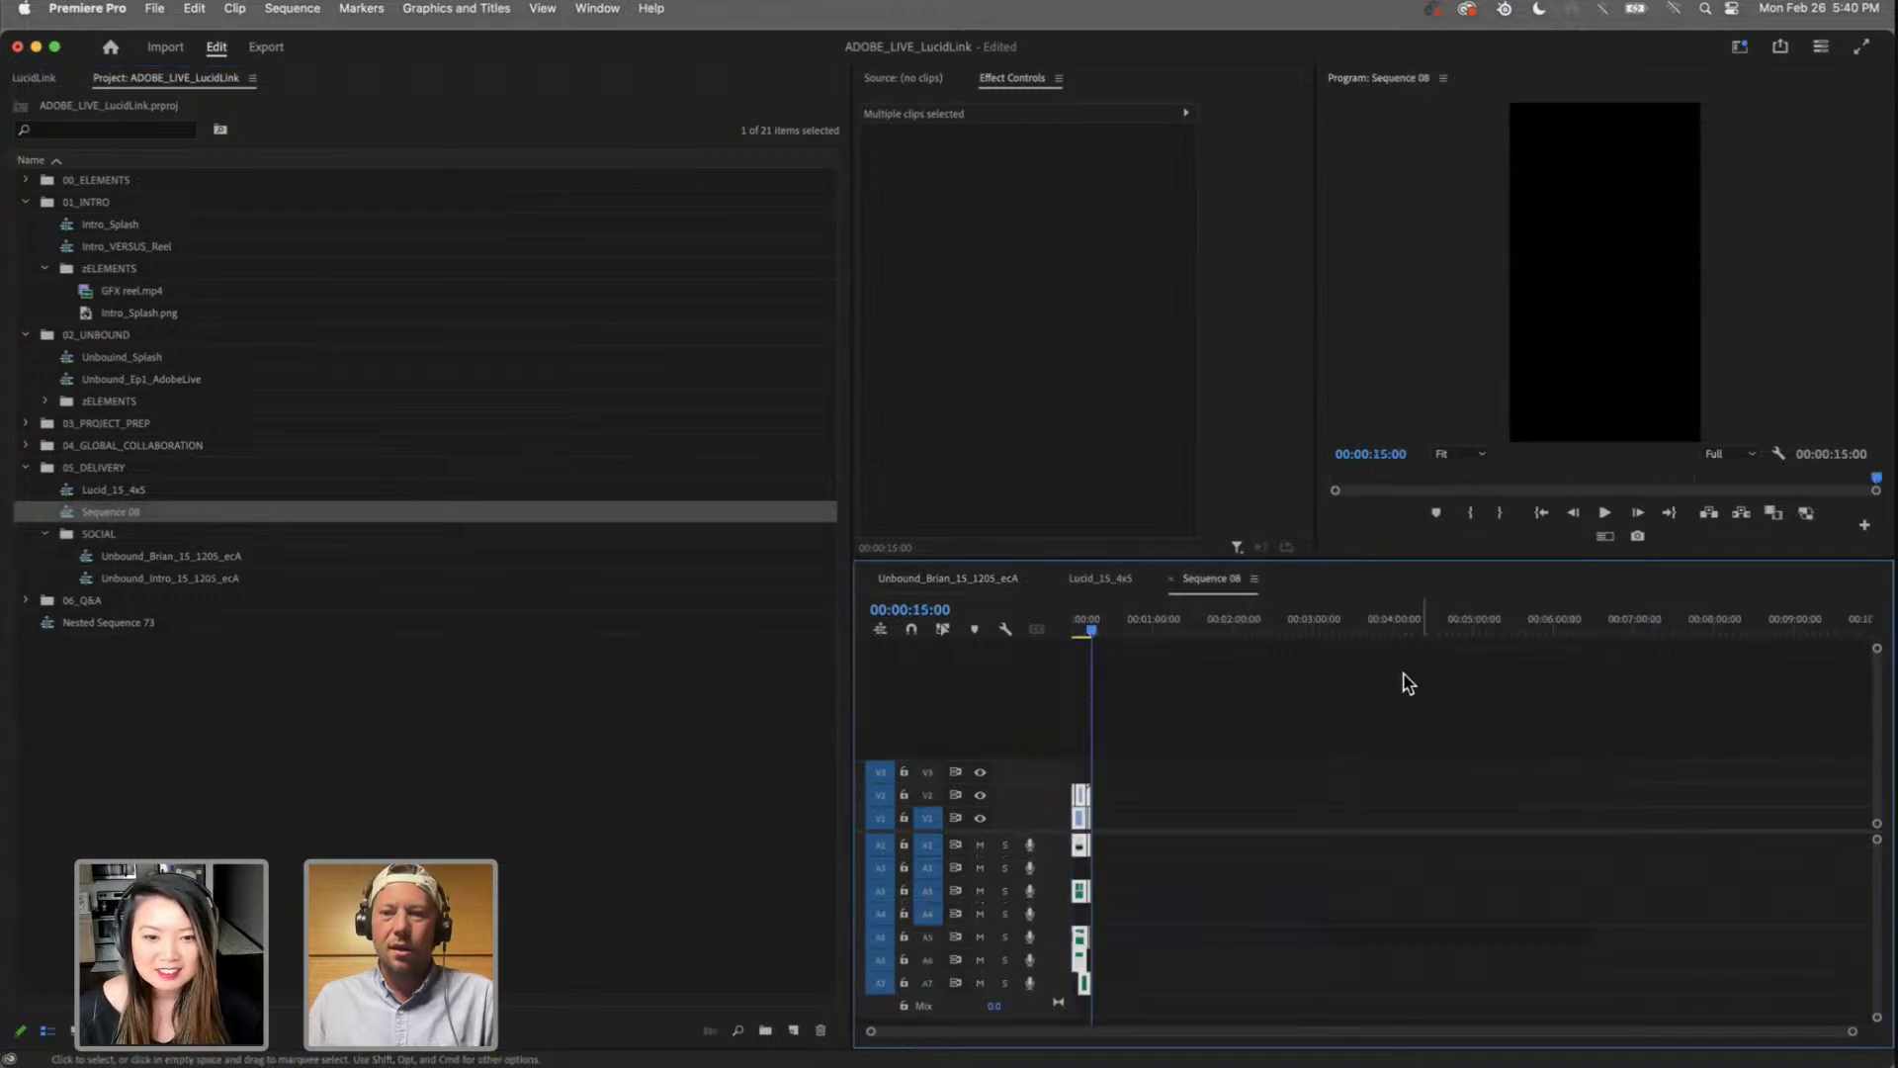
key("backslash")
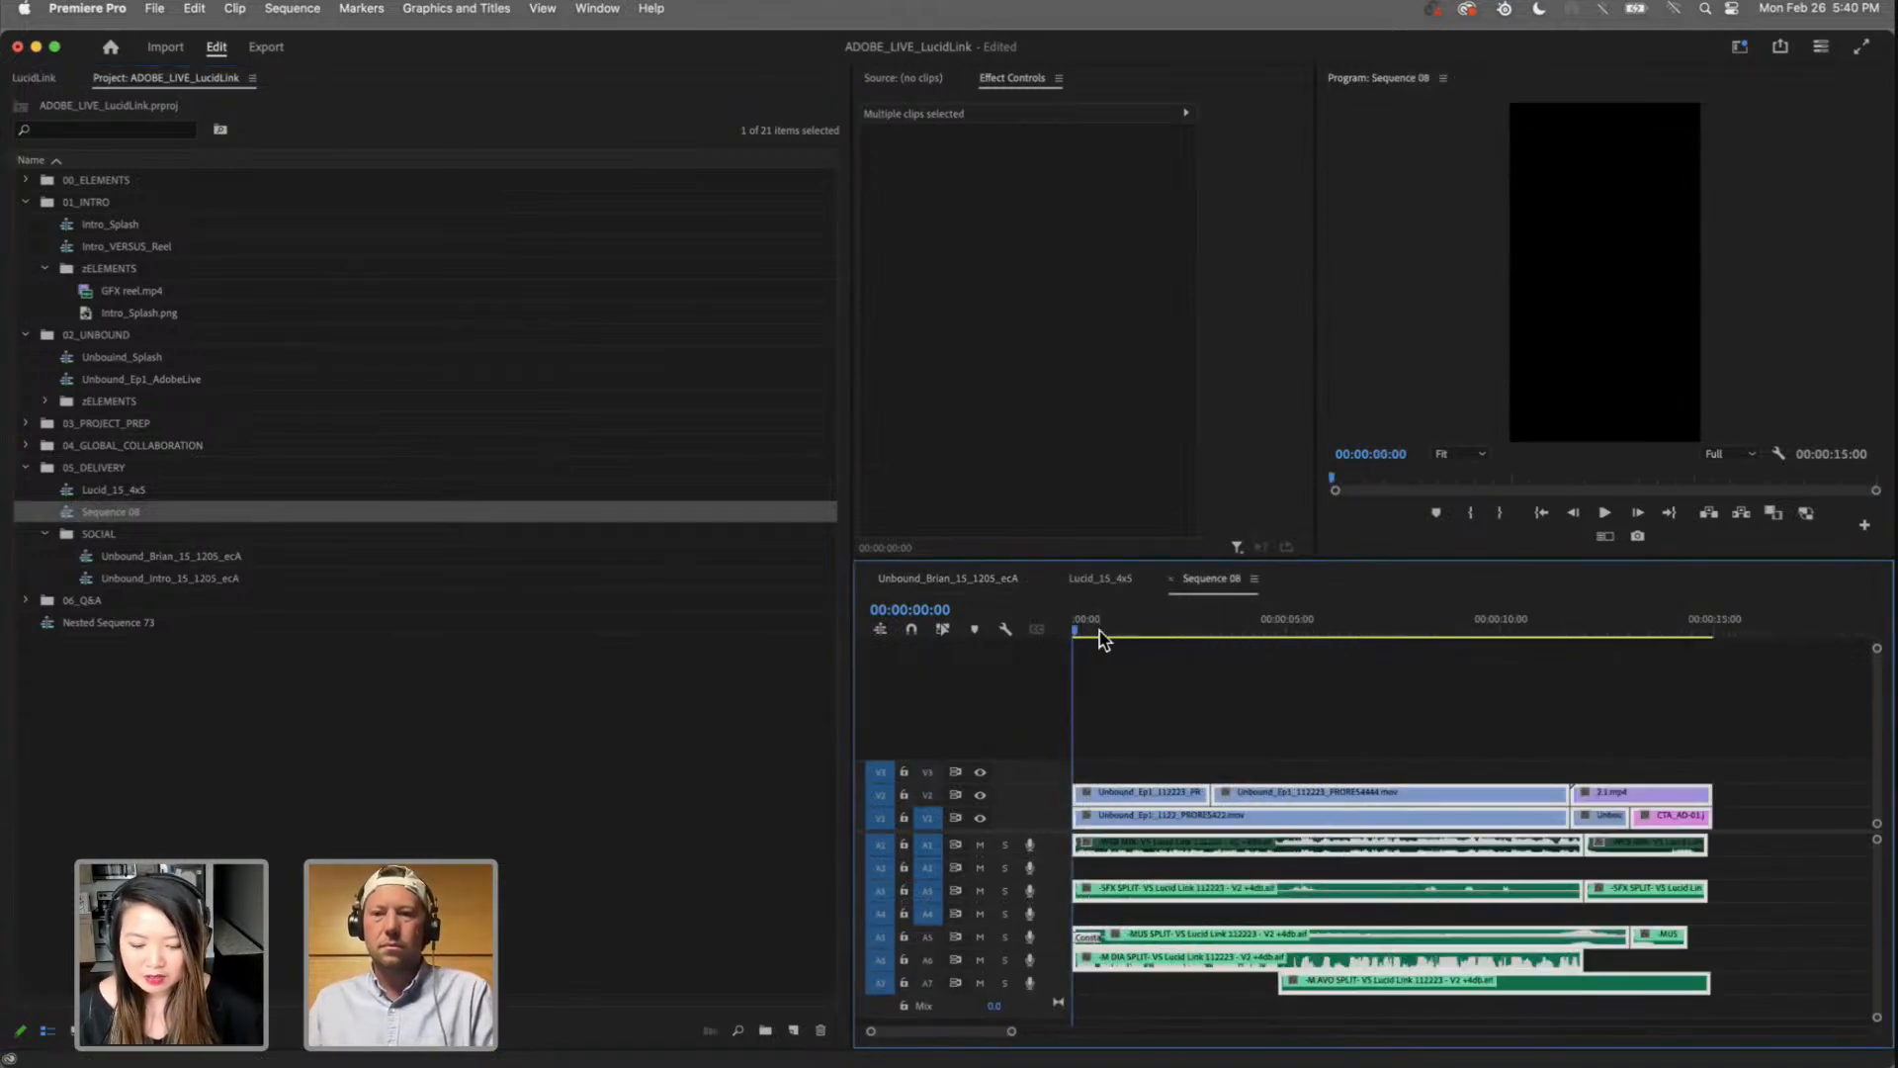
left_click_drag(1137, 631, 1197, 631)
left_click_drag(1641, 718, 1169, 816)
right_click(1169, 816)
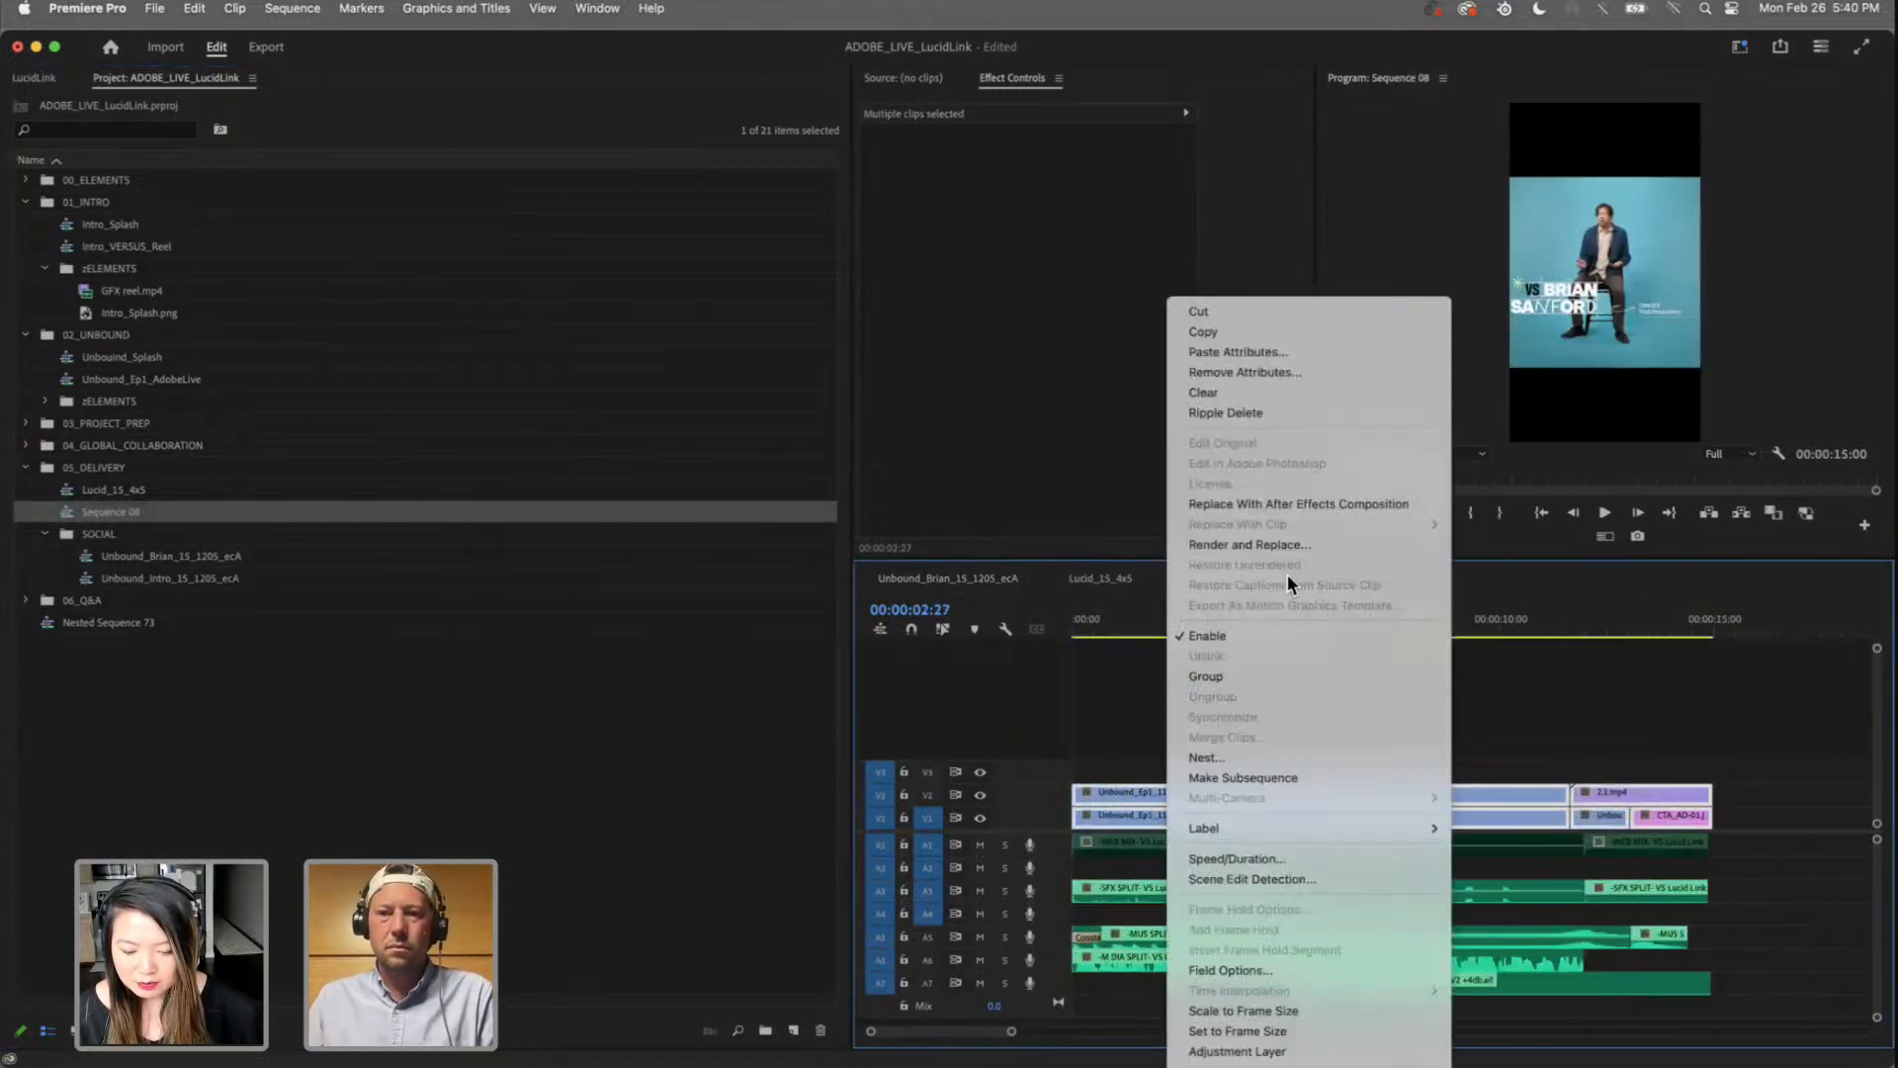
left_click(1602, 728)
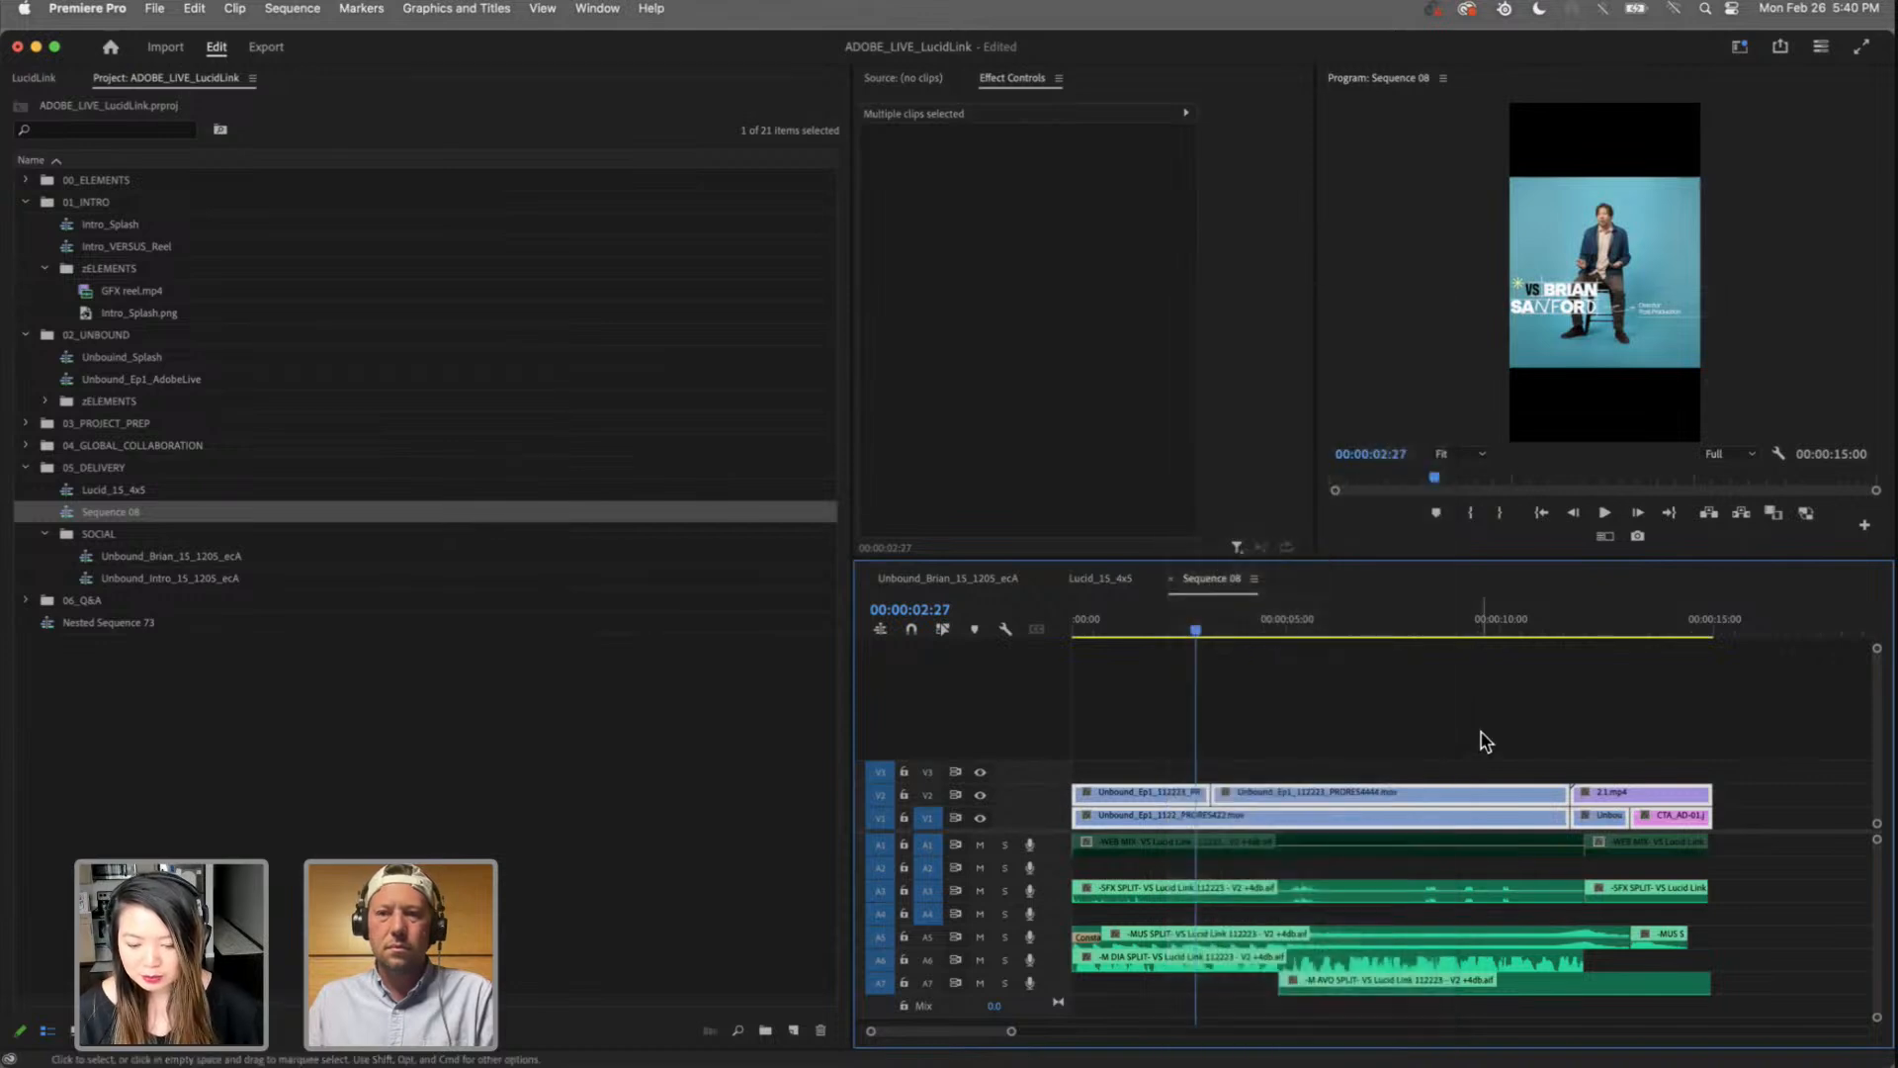
left_click(1483, 741)
Step: Close all three open sequences in the timeline
left_click(442, 828)
left_click(1199, 635)
key("super+w")
key("super+w")
key("super+w")
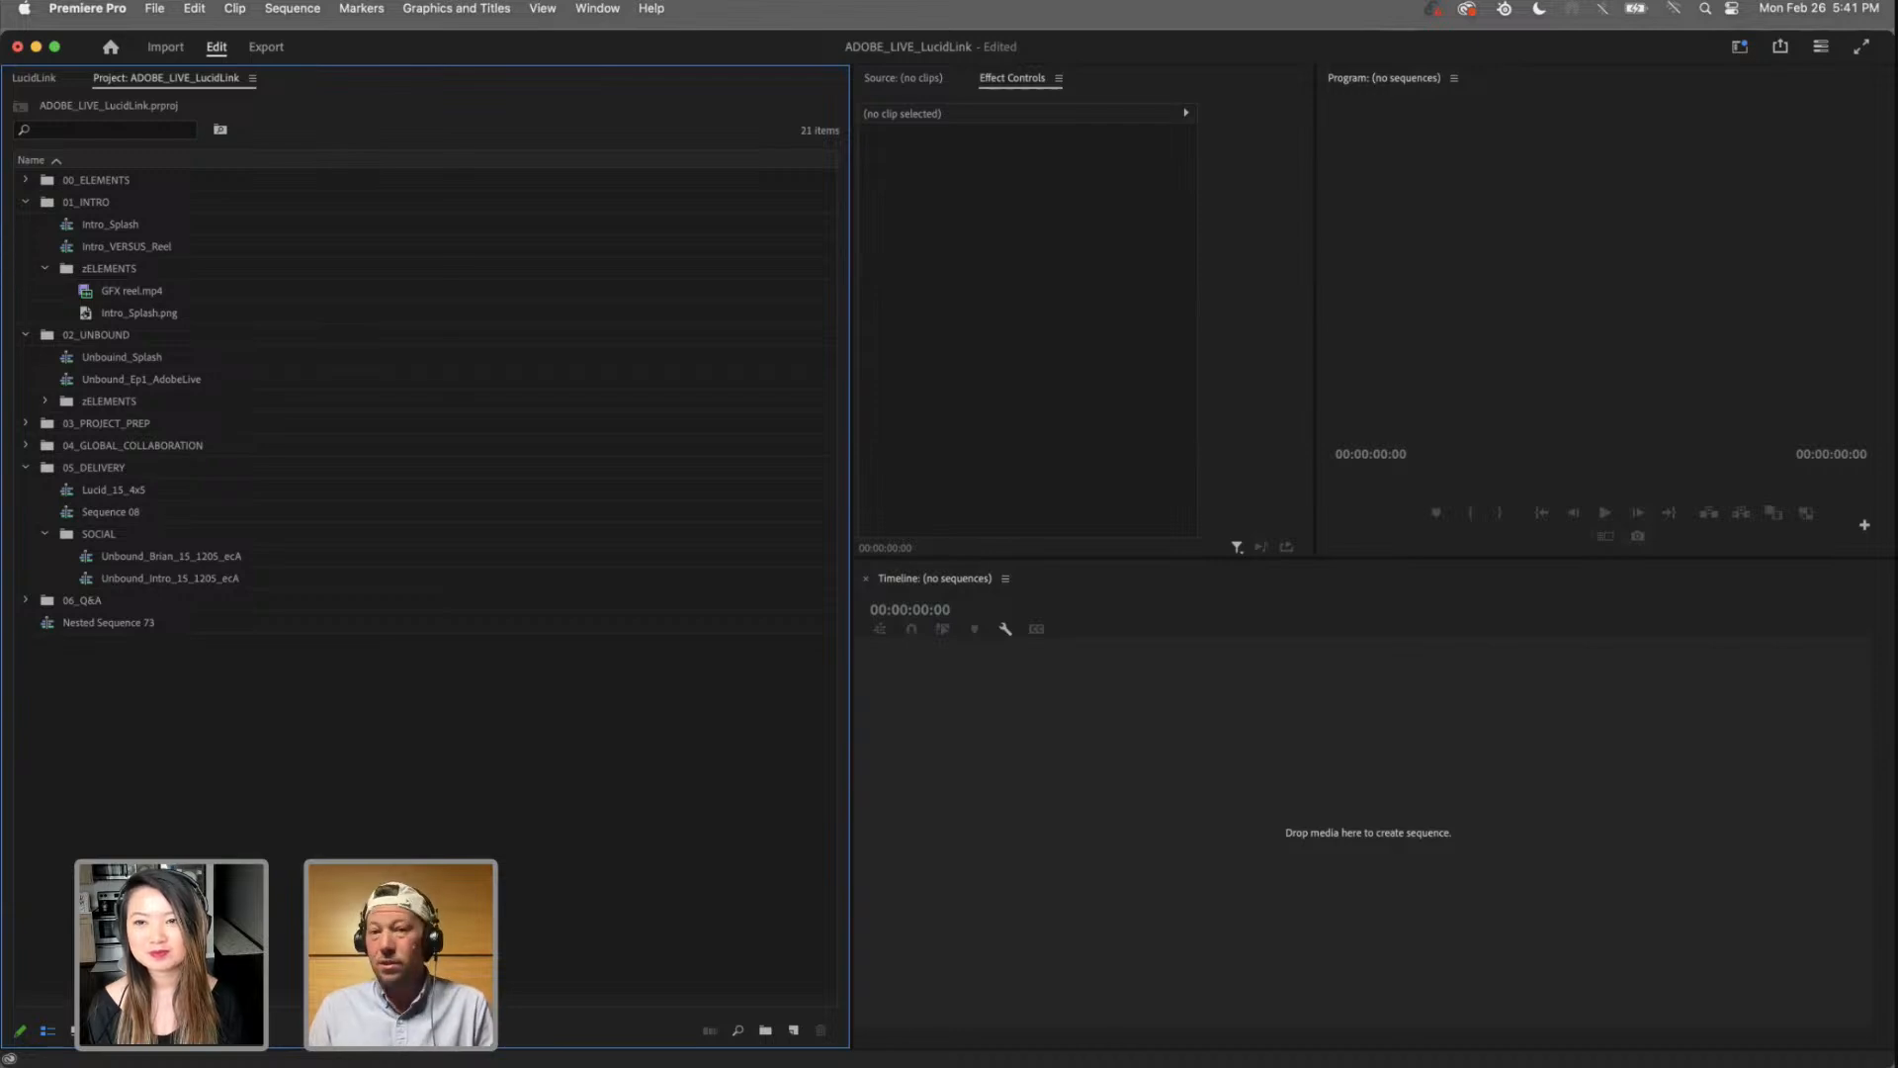
left_click(83, 625)
key("BackSpace")
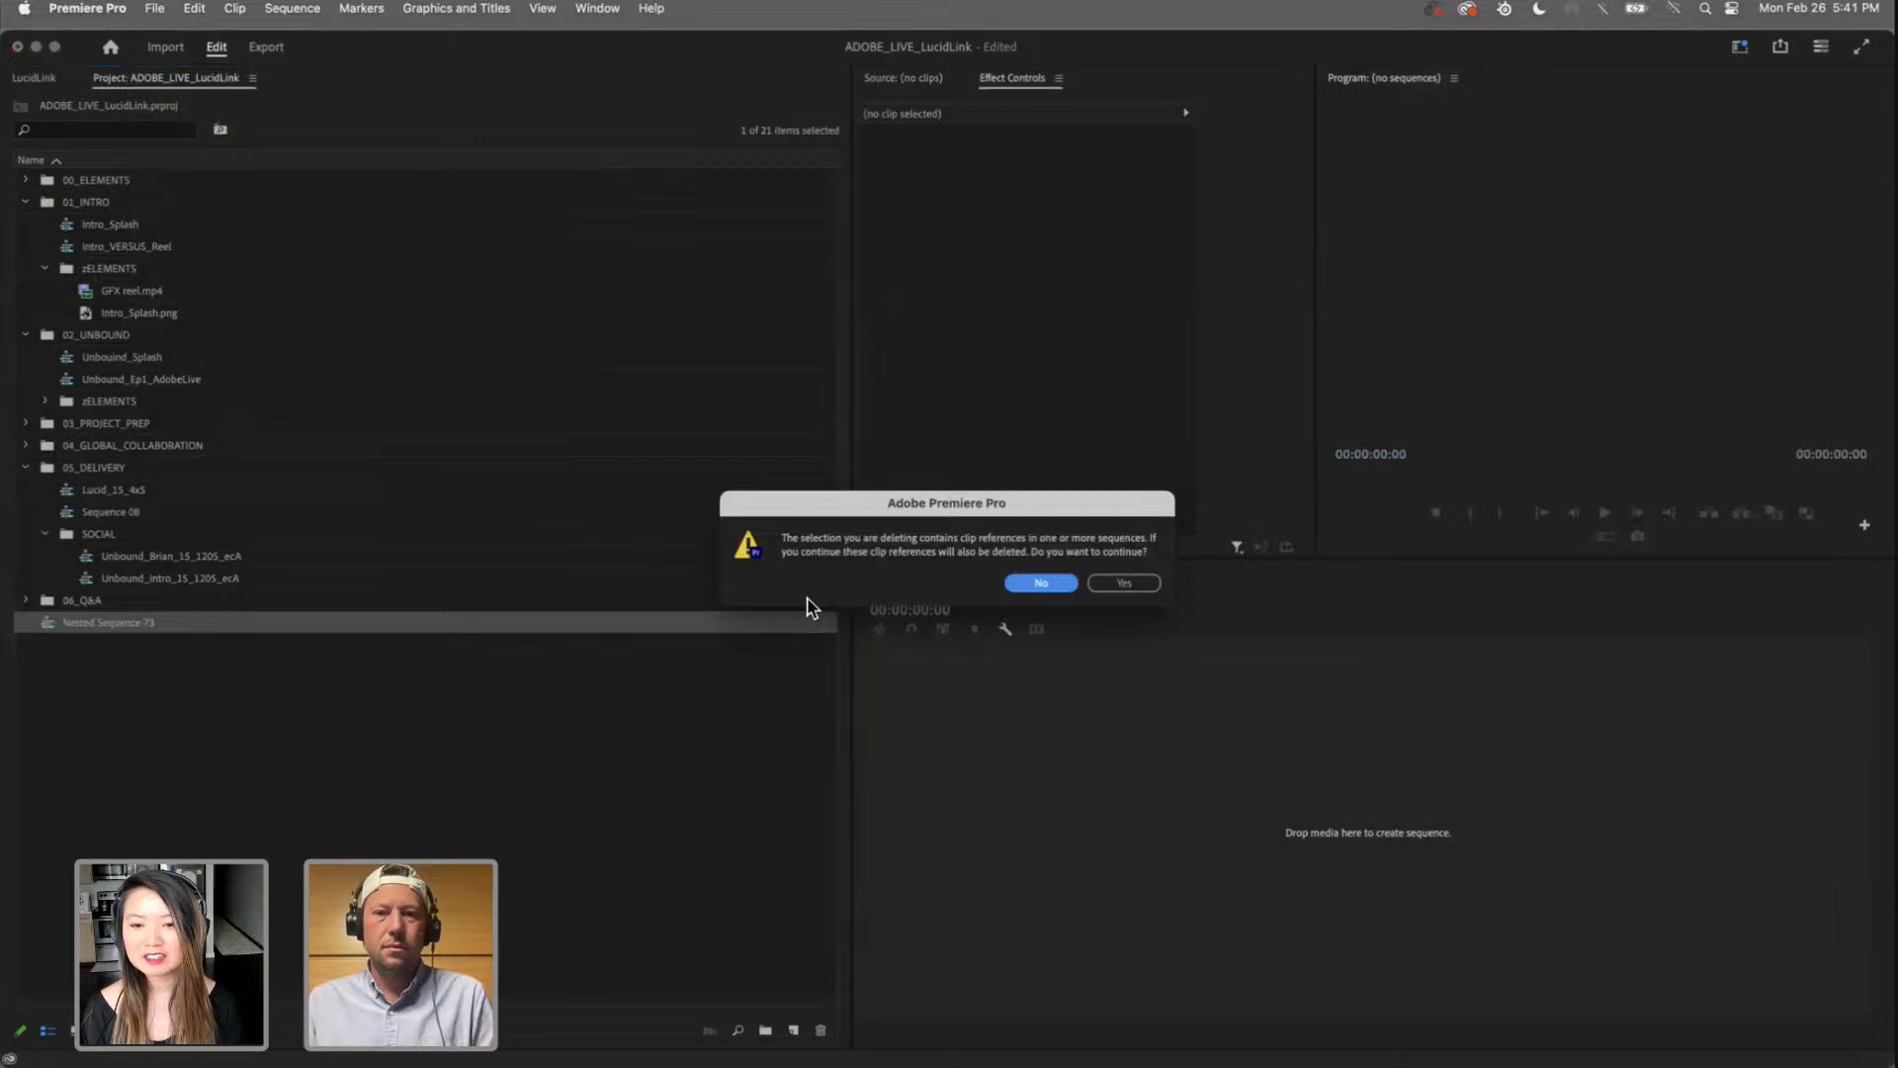
key("Return")
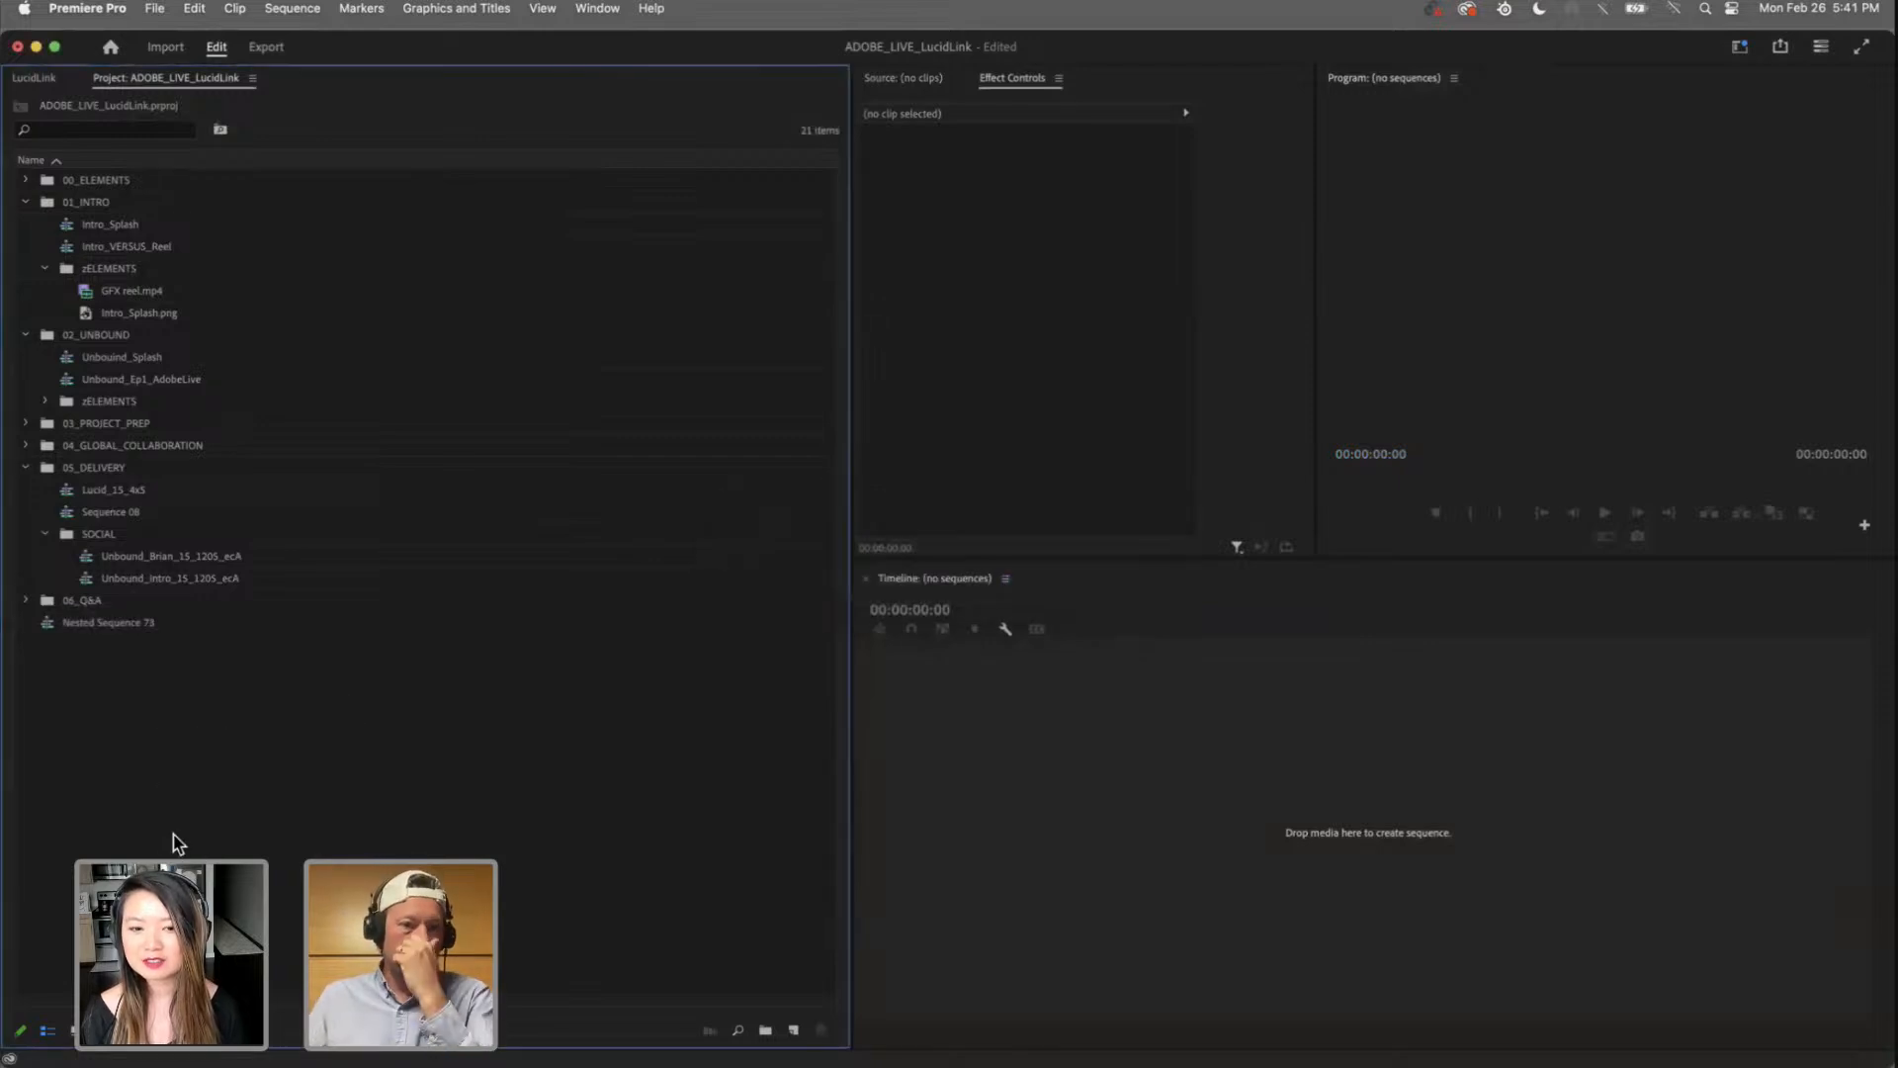
Step: Reopen Lucid_15_4x5 and scrub to 00:00:02:10 to check how the title is framed
left_click(64, 491)
double_click(64, 492)
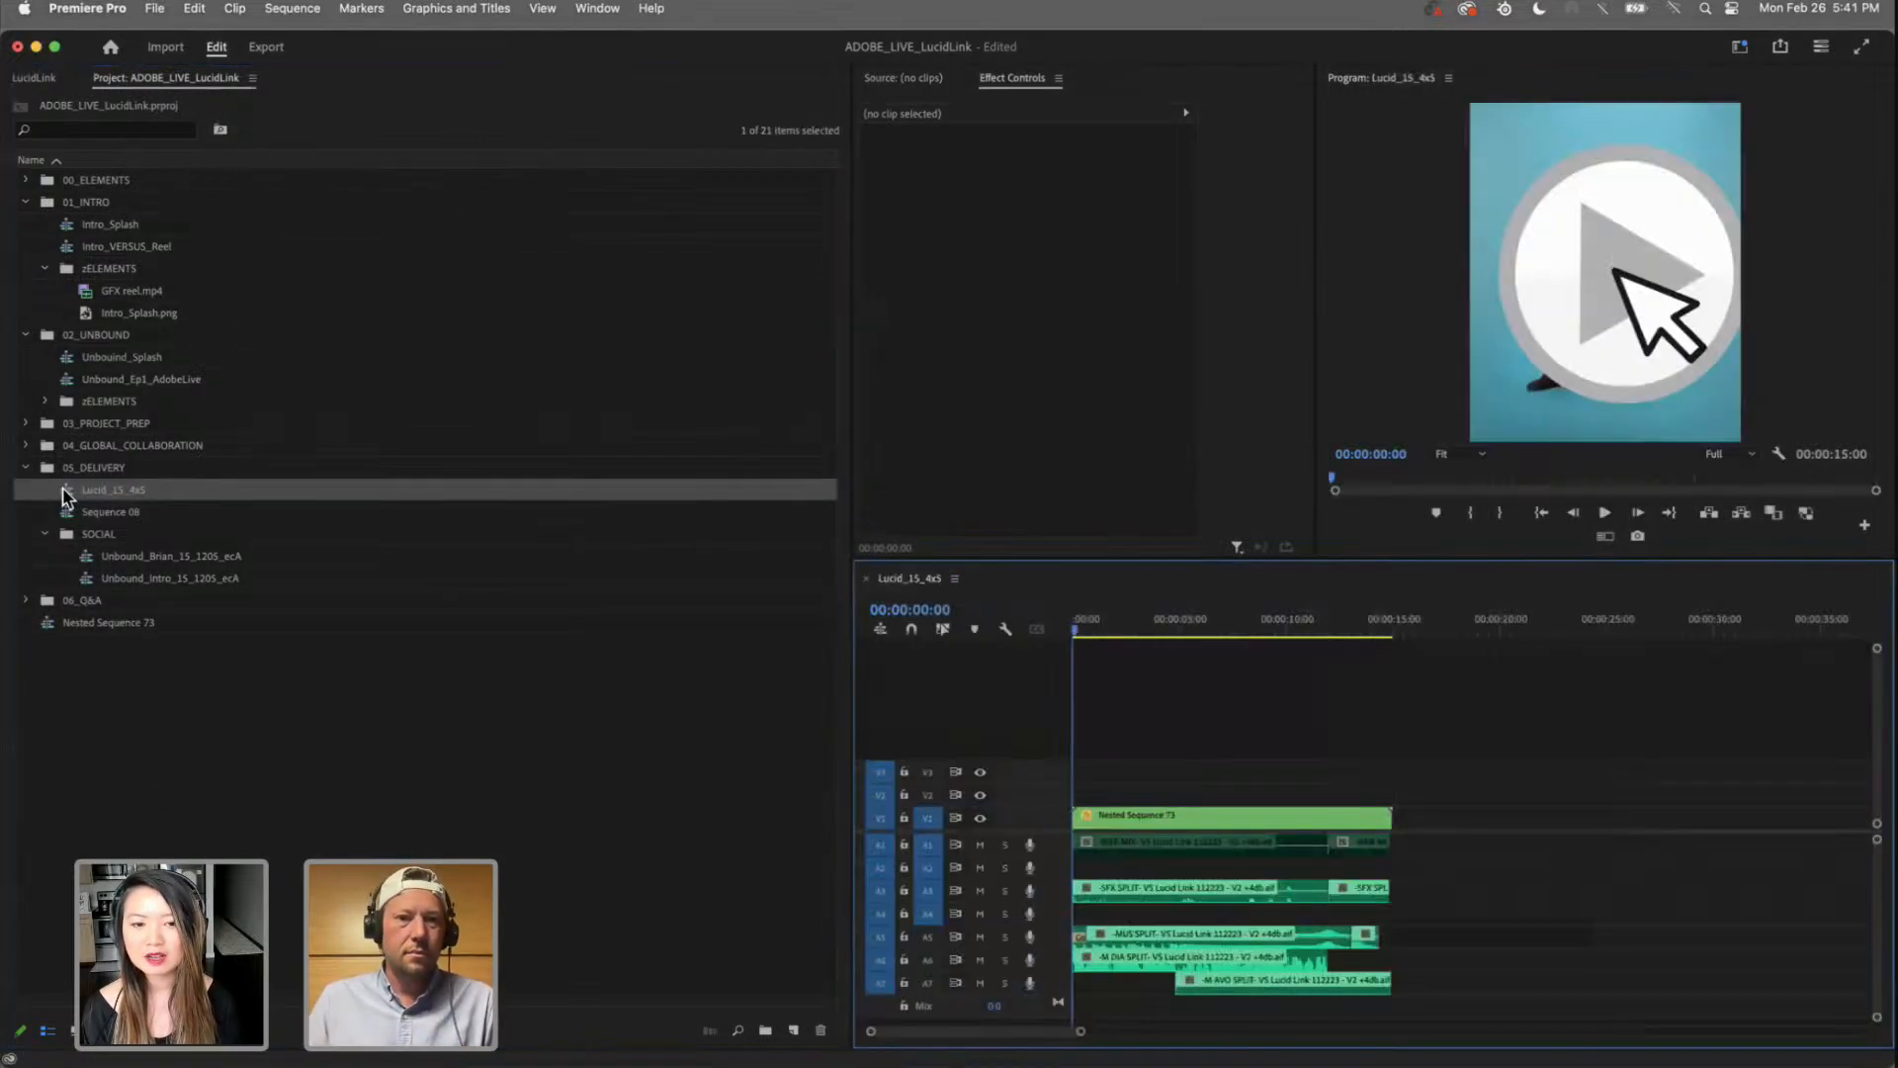
left_click(10, 611)
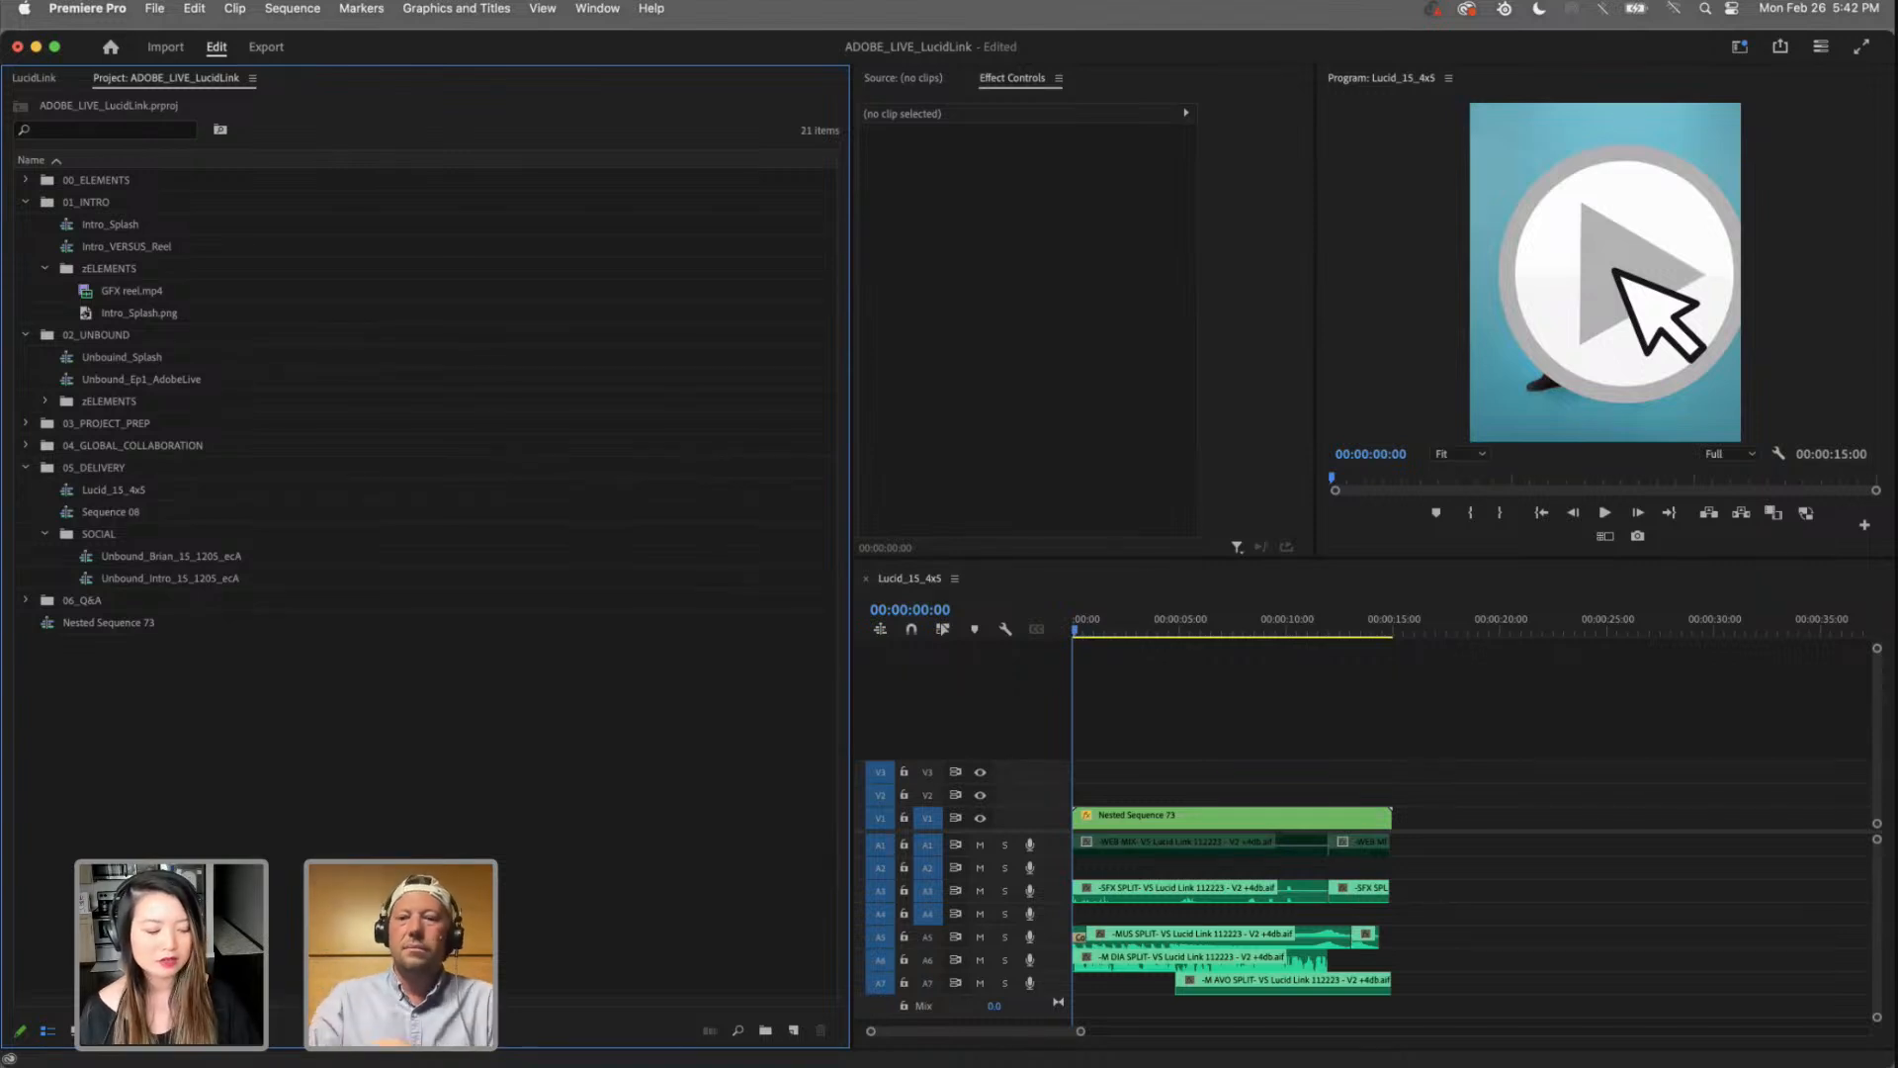
mouse_move(1109, 631)
left_mouse_down()
mouse_move(1173, 629)
mouse_move(1124, 631)
left_mouse_up()
key("Home")
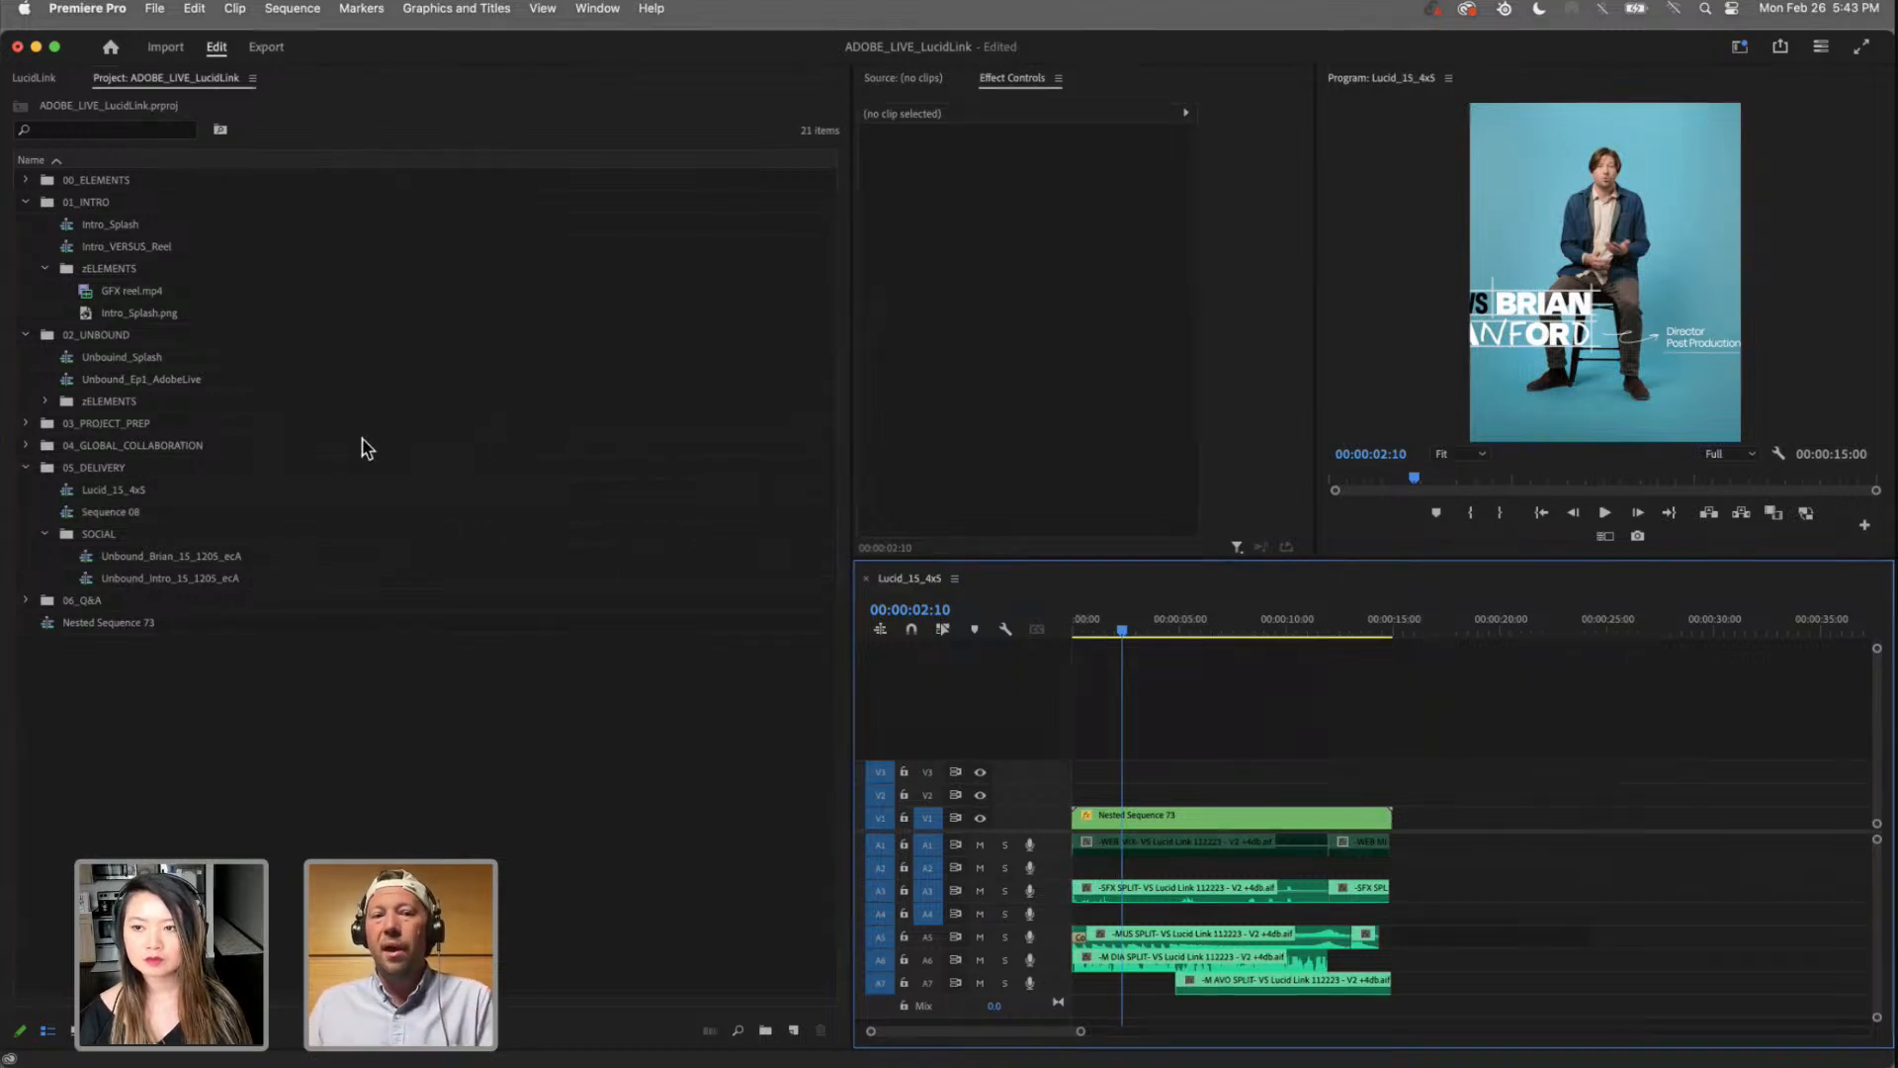
Step: Open Unbound_Ep1_AdobeLive from 02_UNBOUND and scrub back to its start at 00:59:50:00
left_click(79, 381)
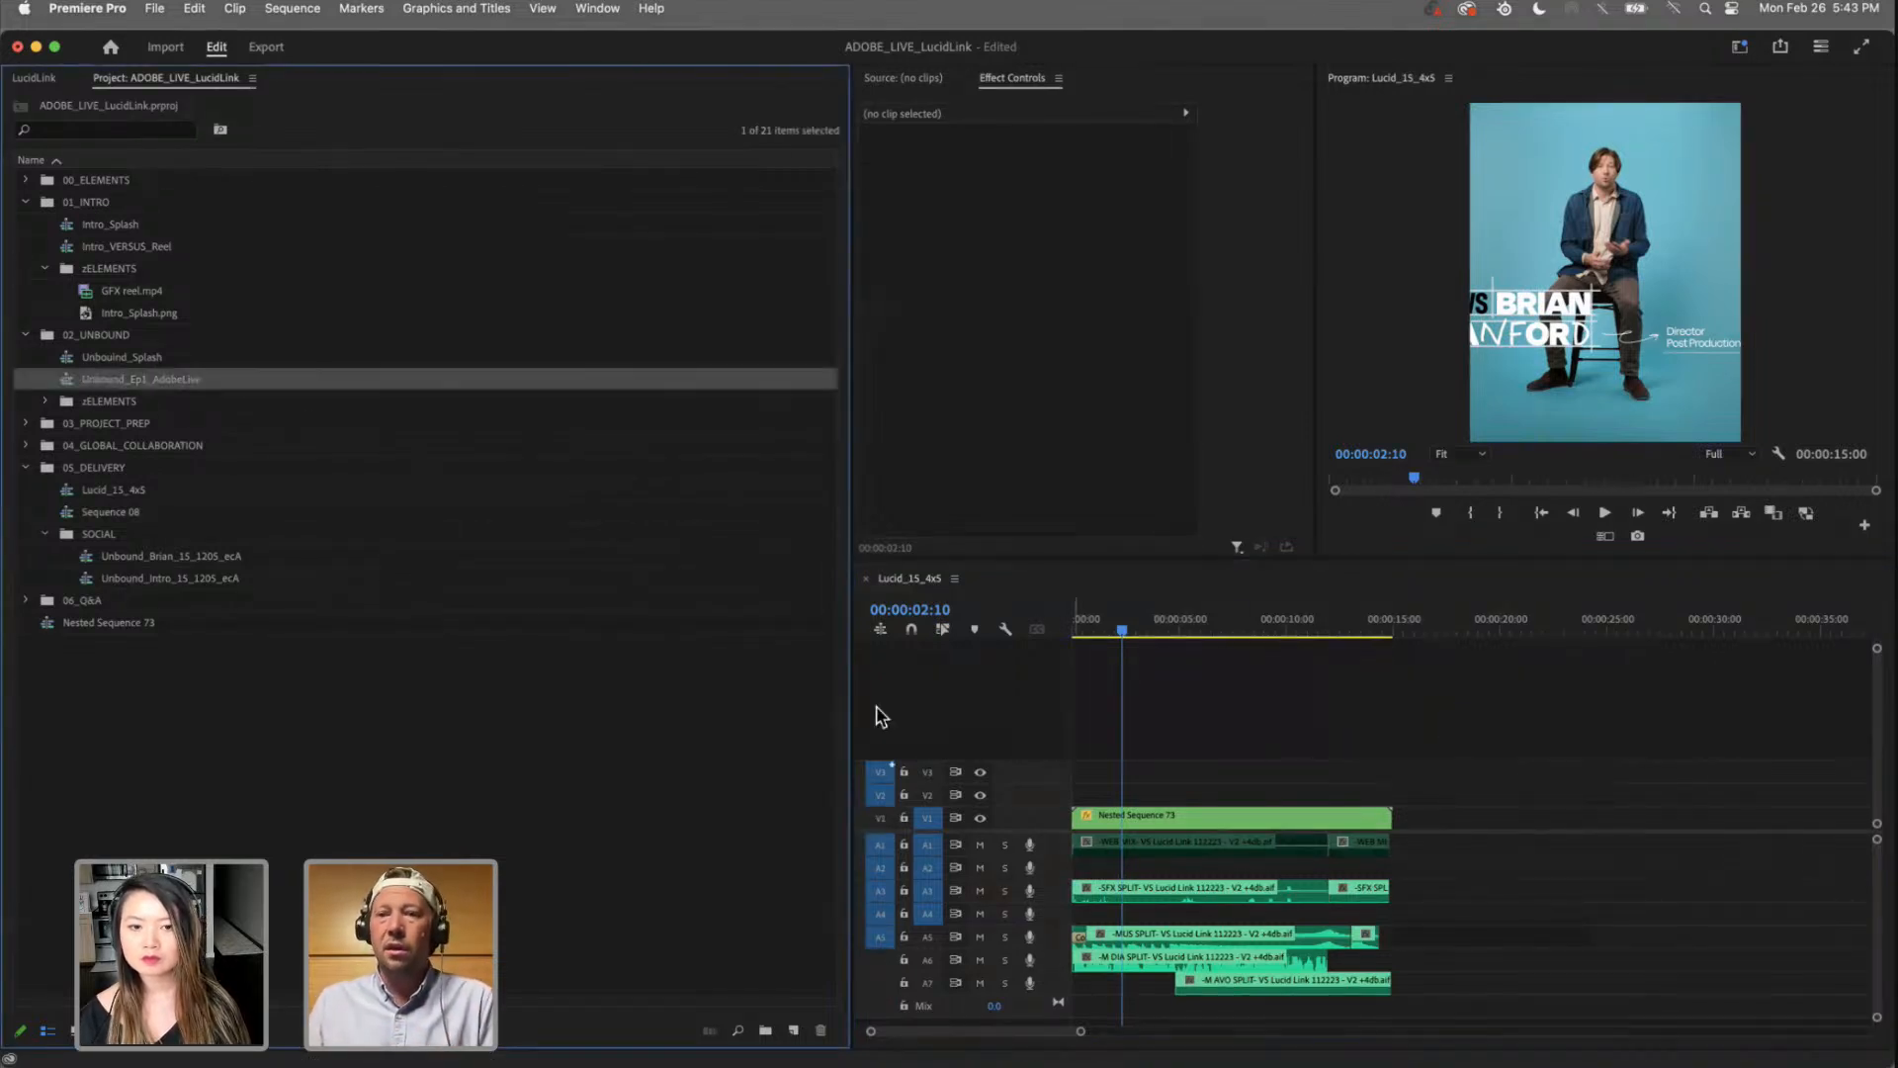
double_click(74, 379)
left_click(1222, 624)
left_click_drag(1207, 626, 987, 666)
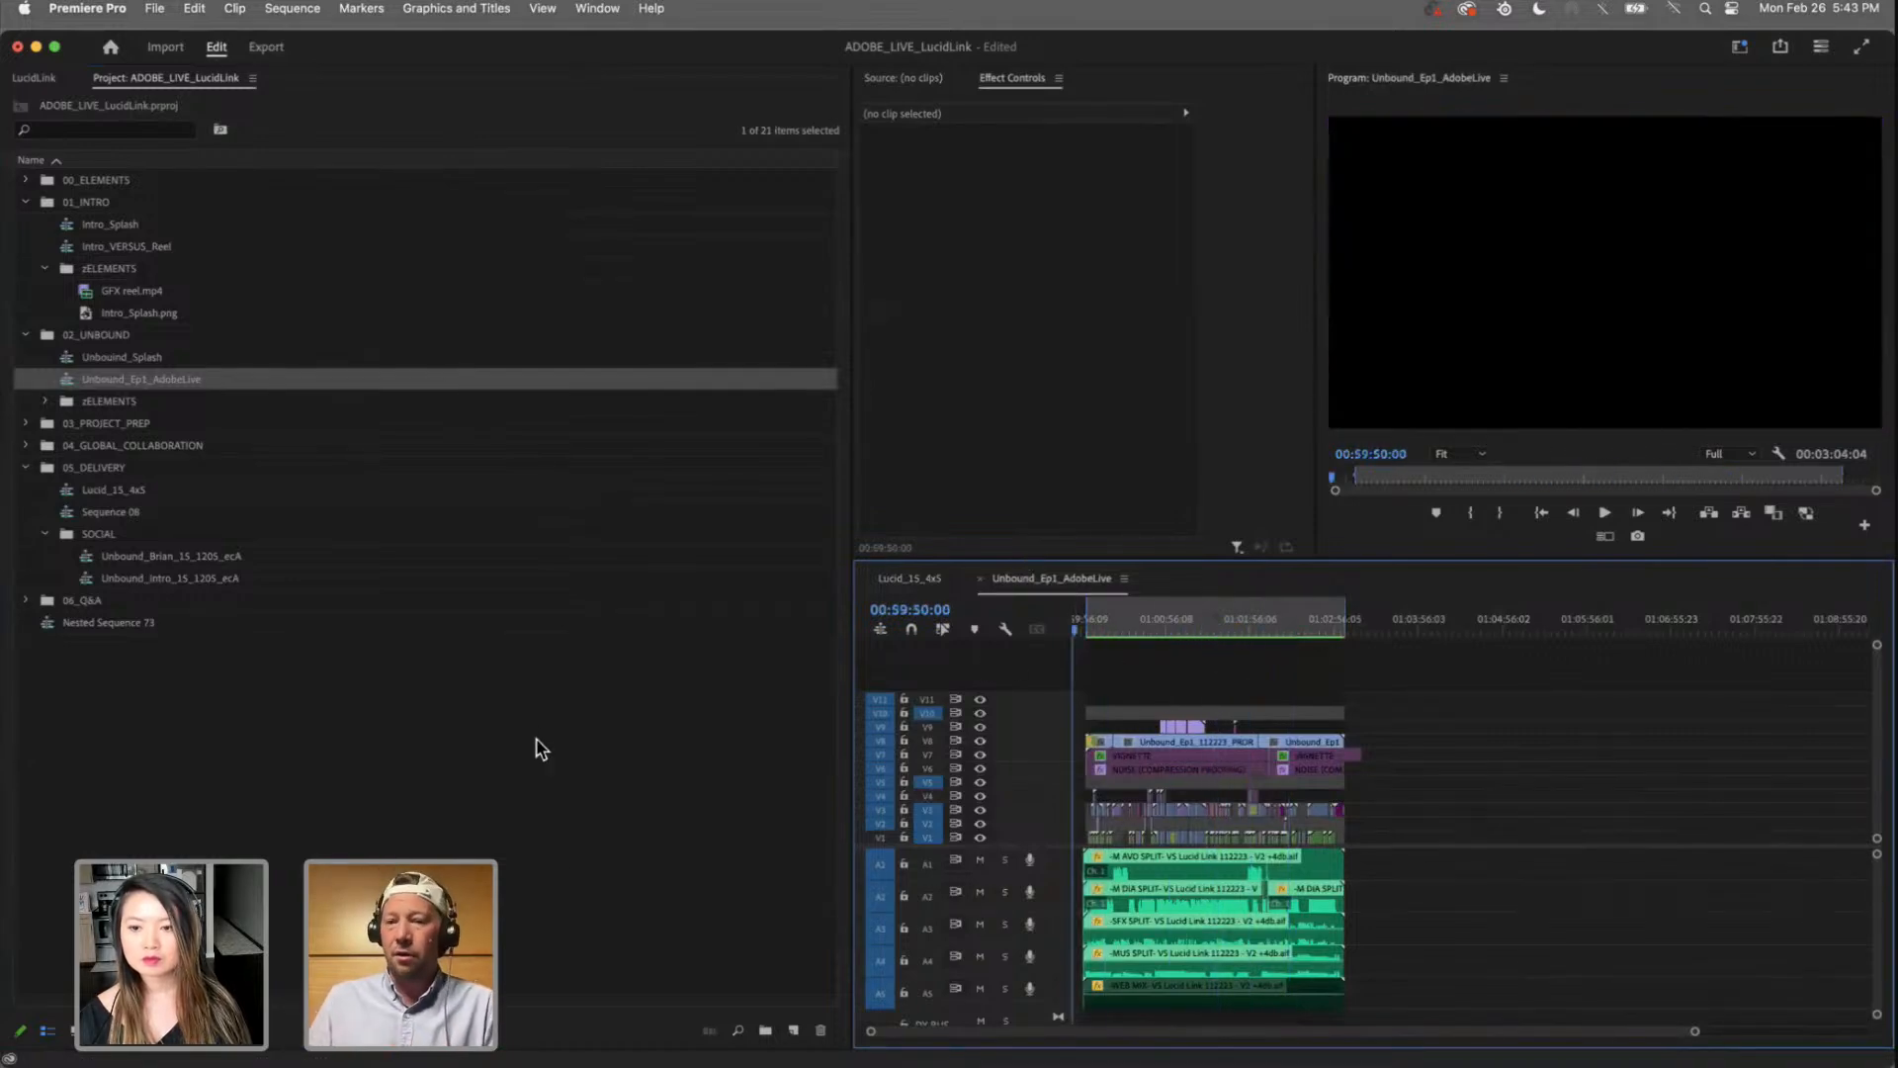
left_click(529, 907)
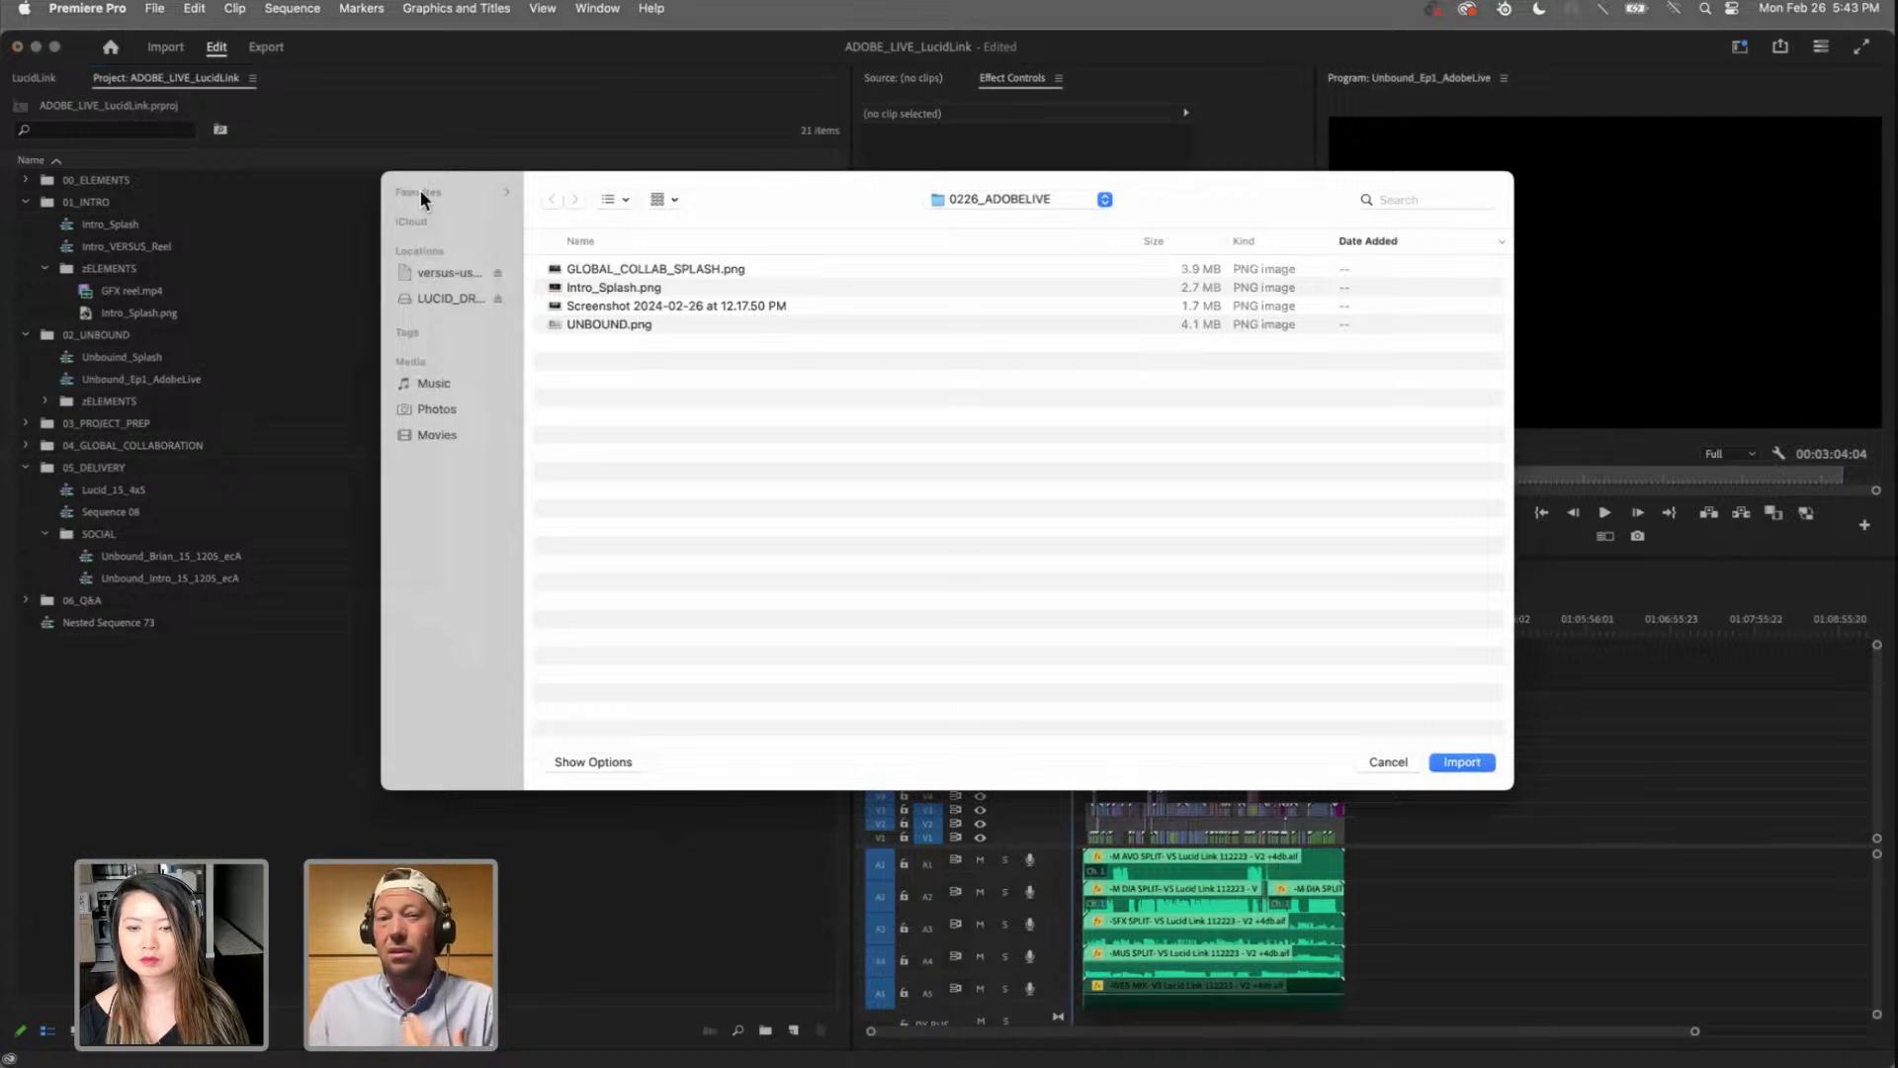
left_click(1400, 761)
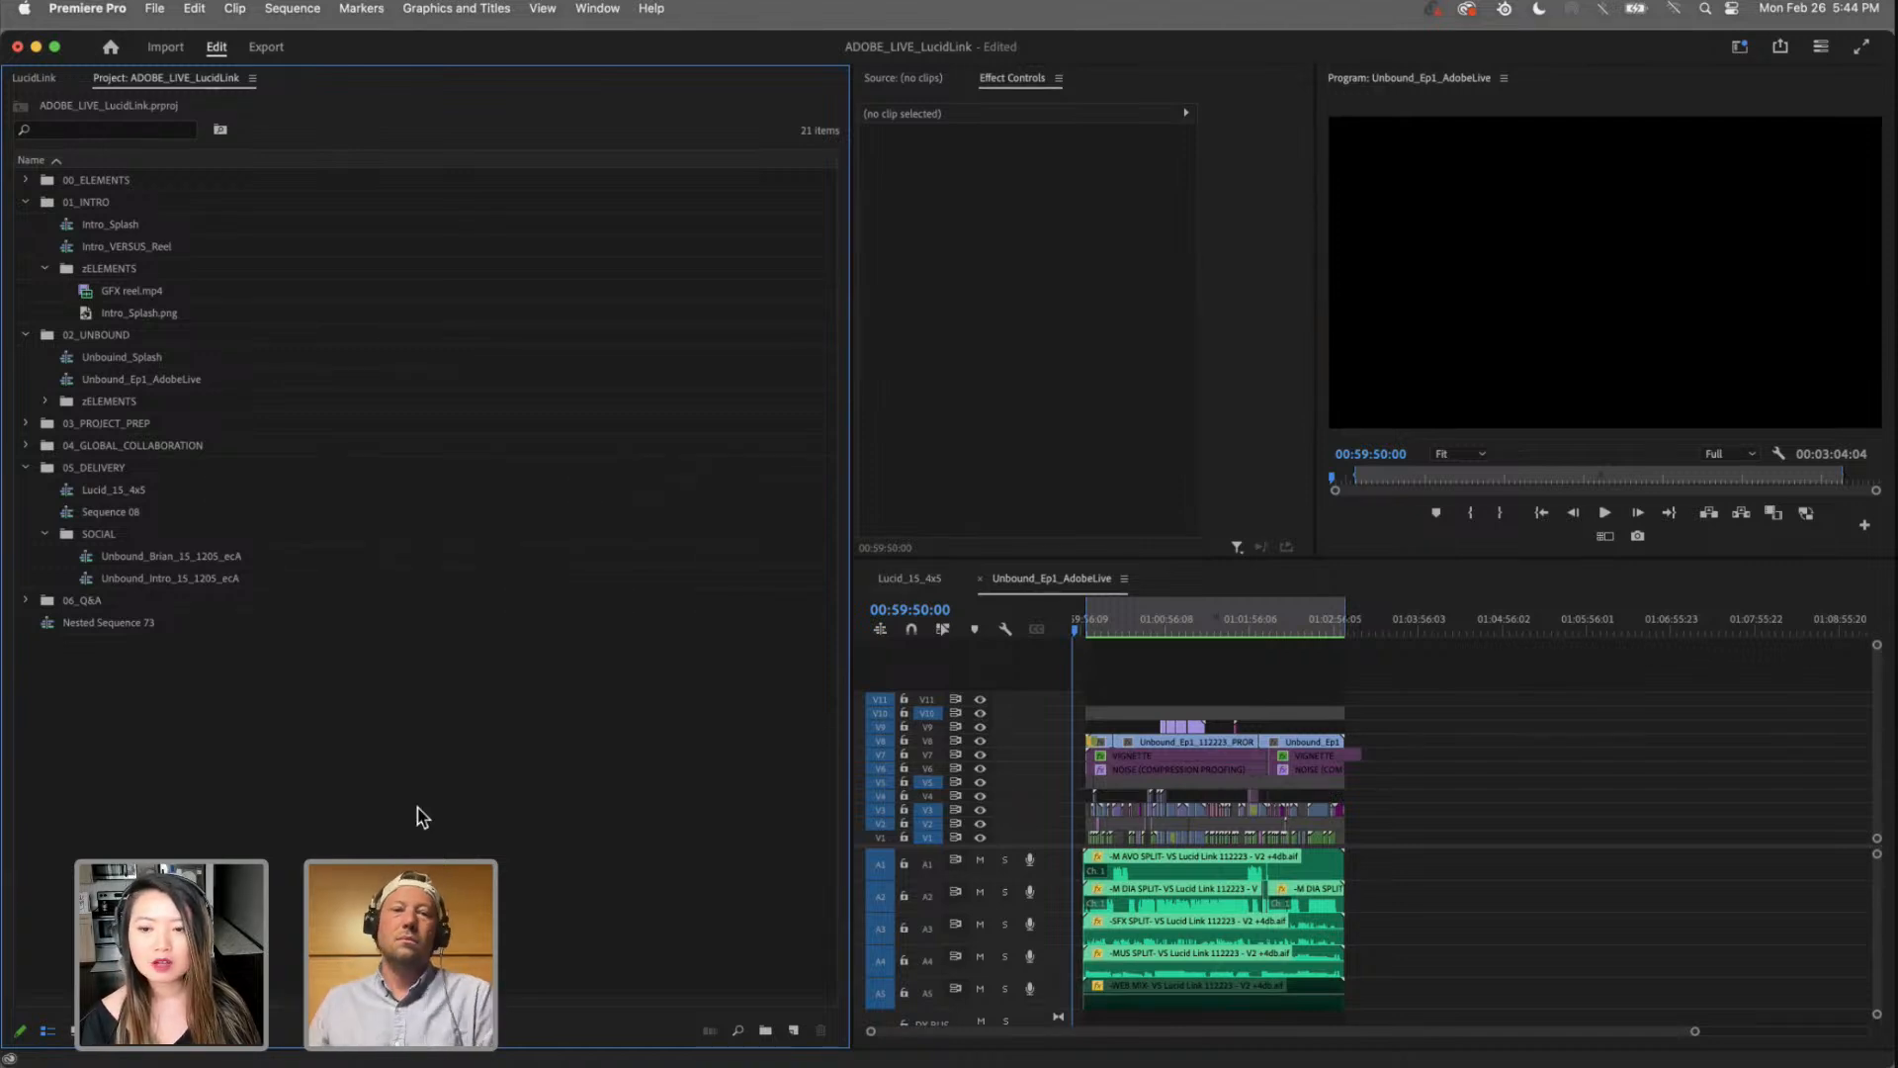
Step: Move Nested Sequence 73 into the 06_Q&A bin and expand that bin
left_click(152, 626)
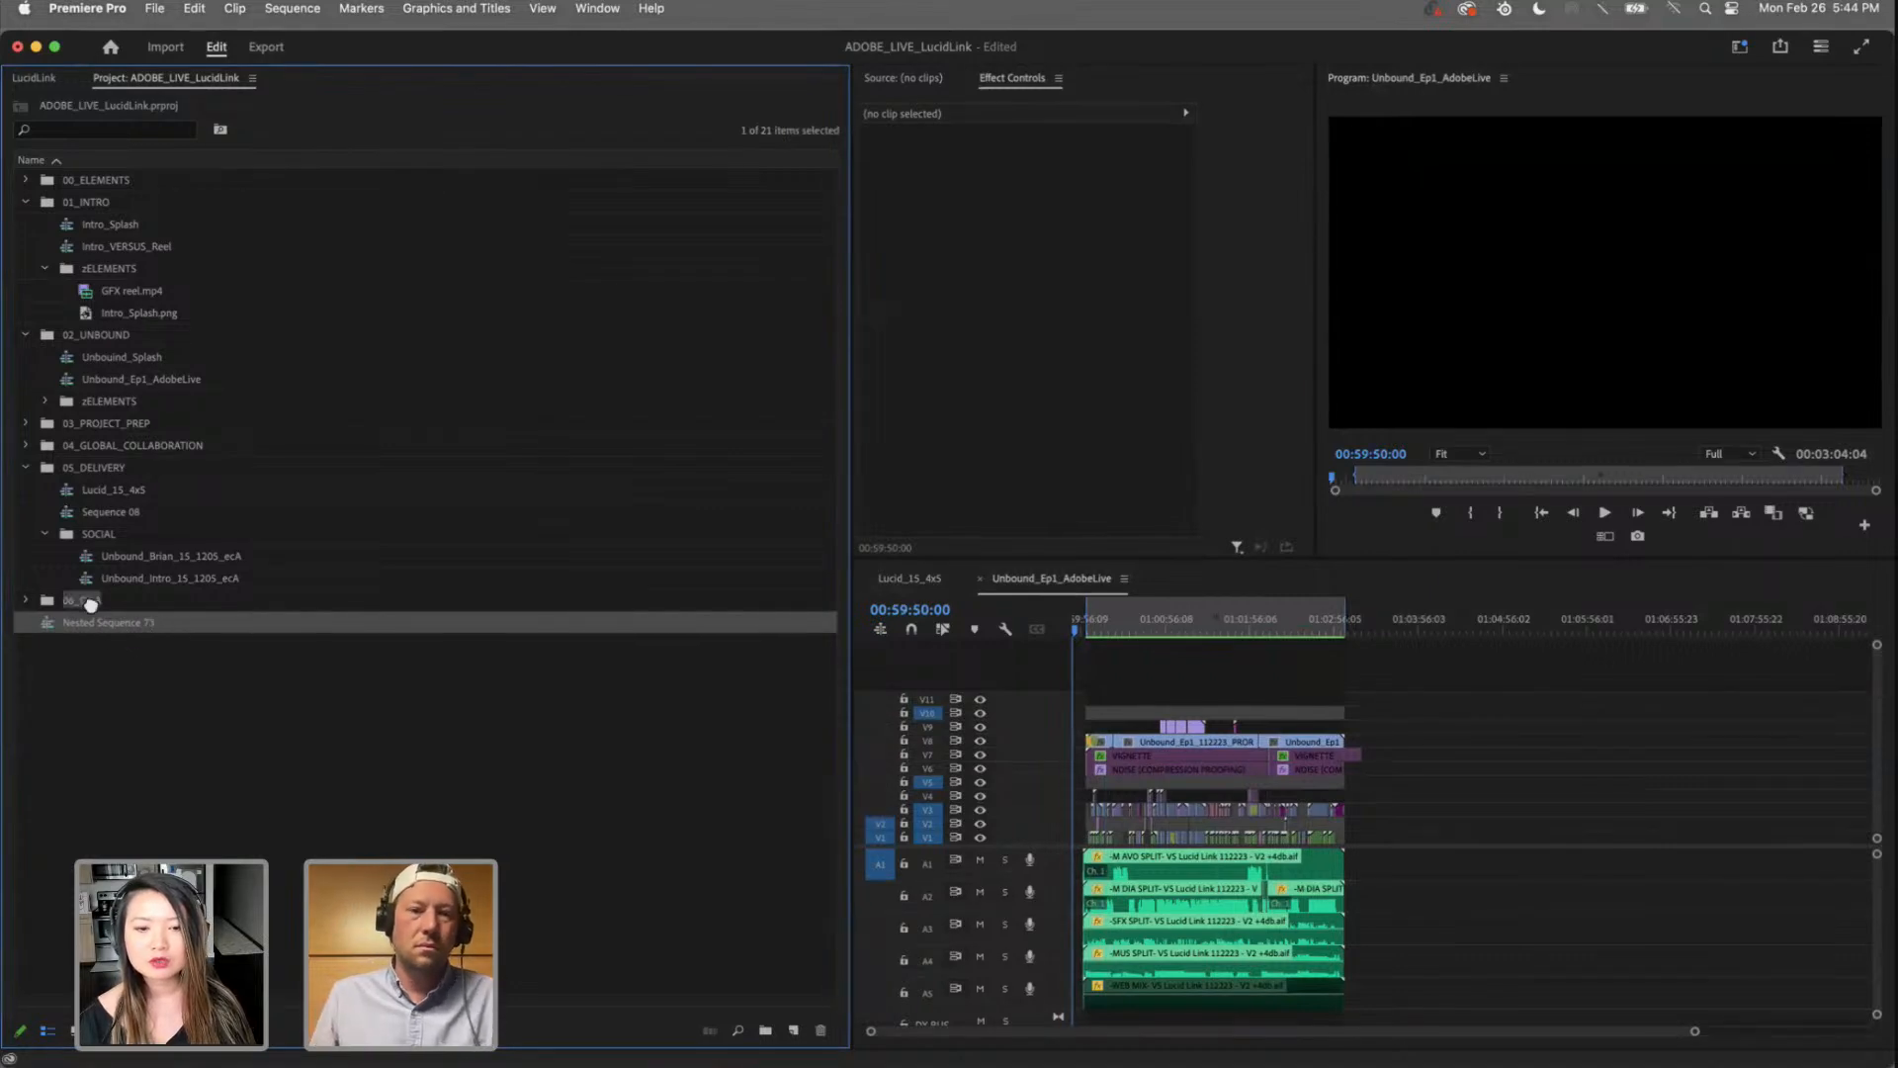
left_click_drag(90, 603, 90, 603)
left_click(26, 600)
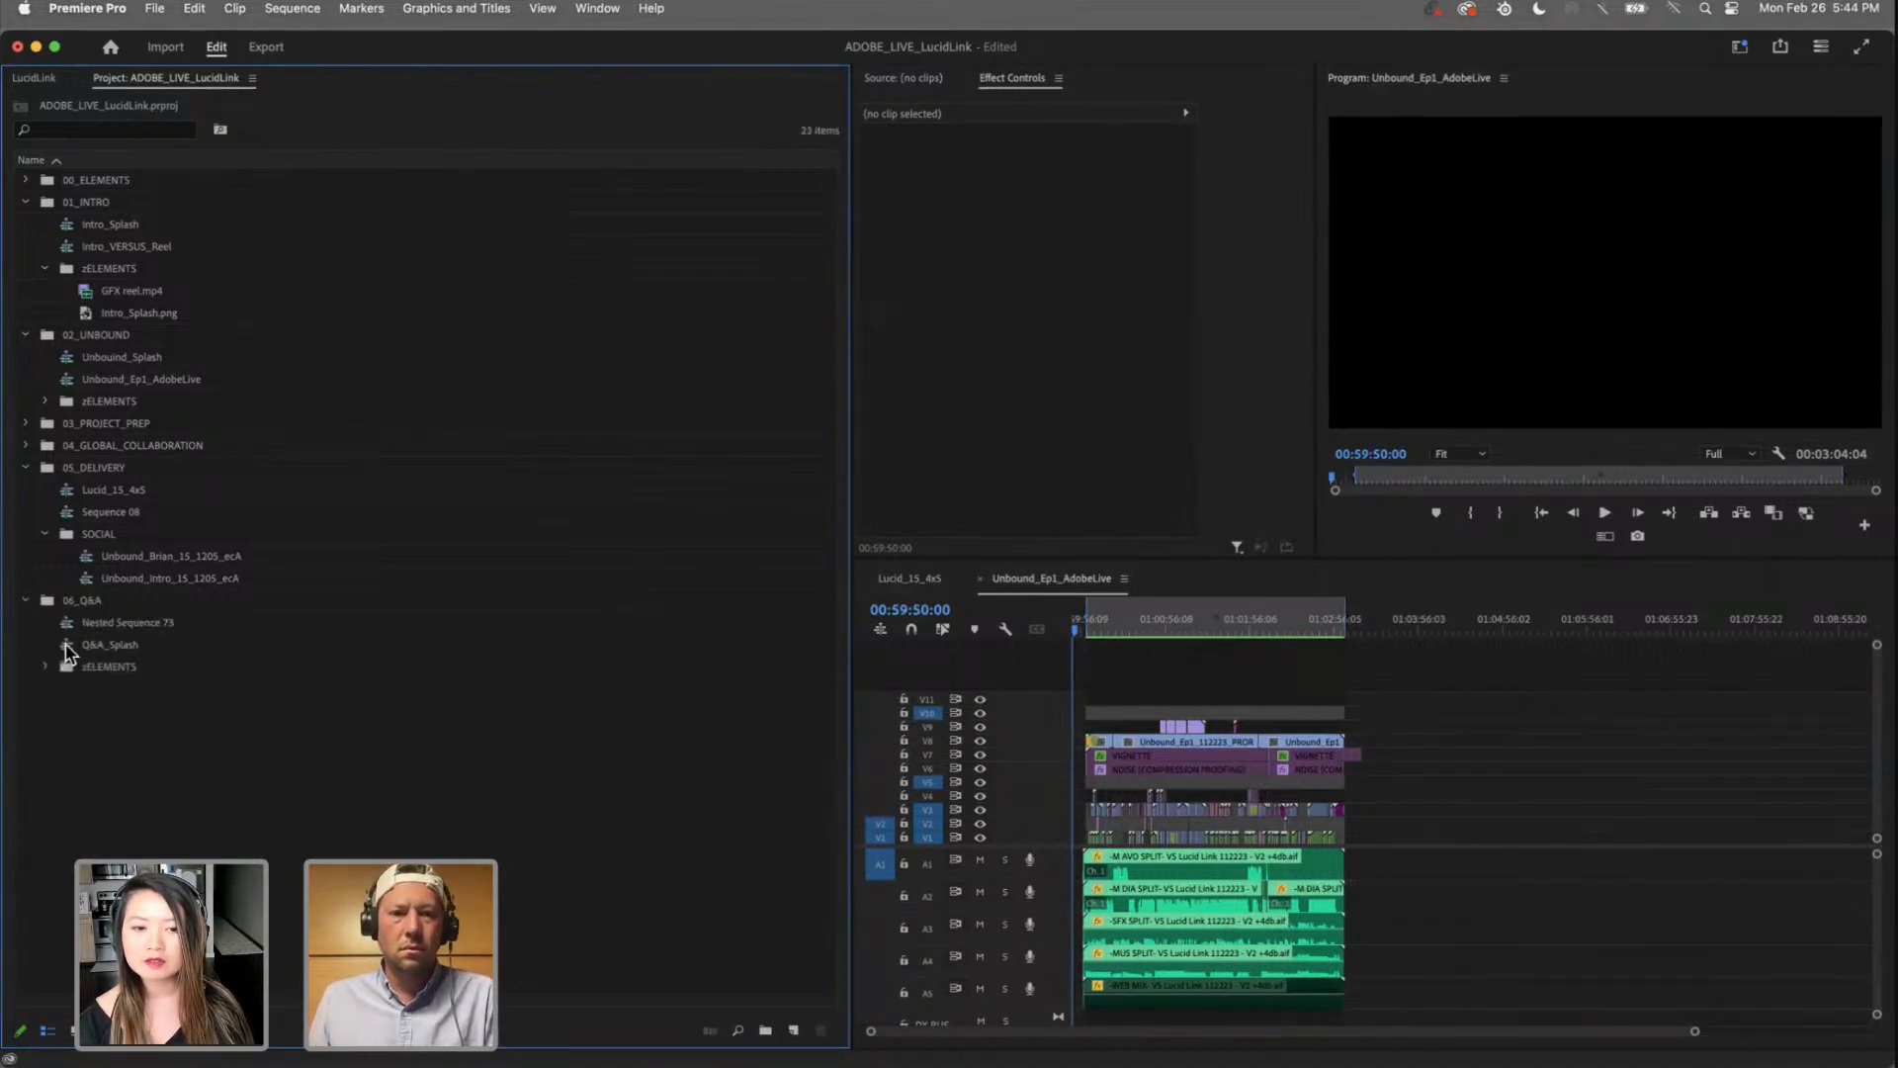
Step: Open the Q&A_Splash sequence from 06_Q&A and maximize the program monitor to show its contact splash
left_click(68, 648)
left_click(114, 805)
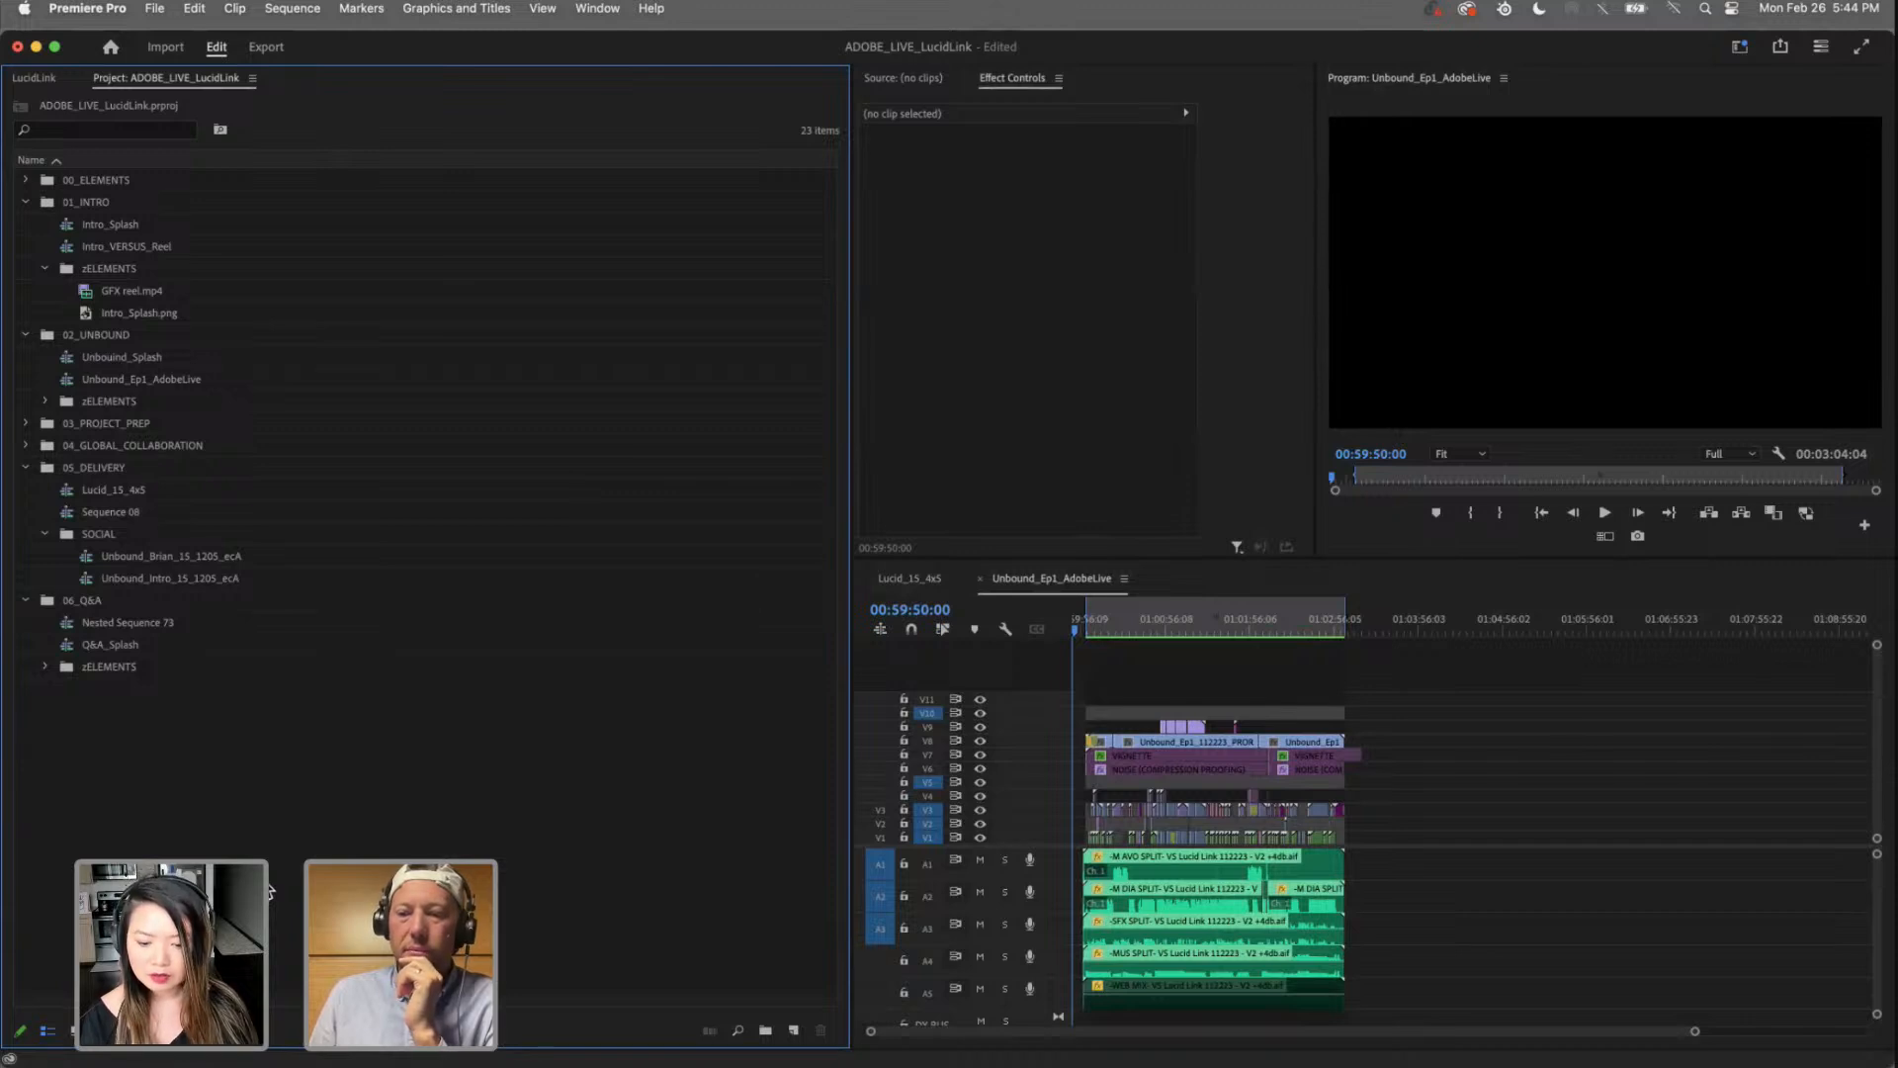
double_click(67, 644)
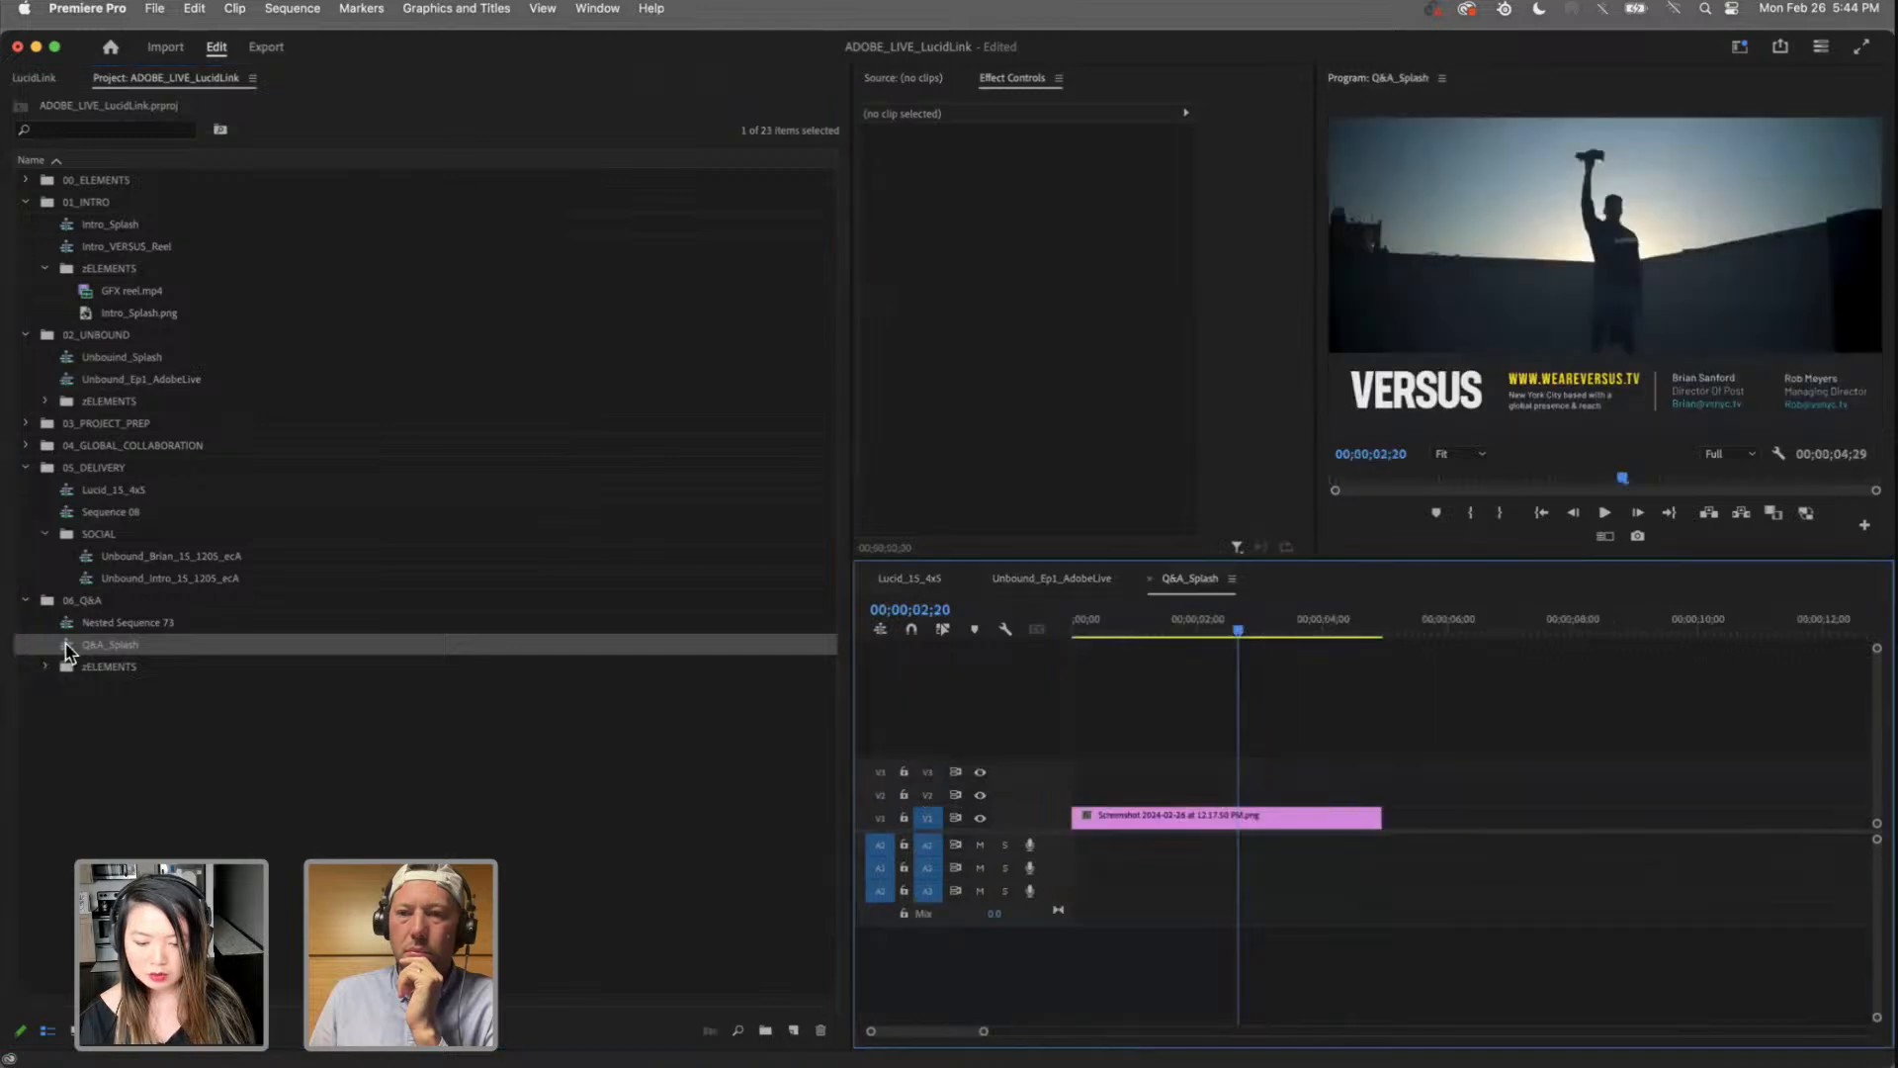
left_click(1548, 305)
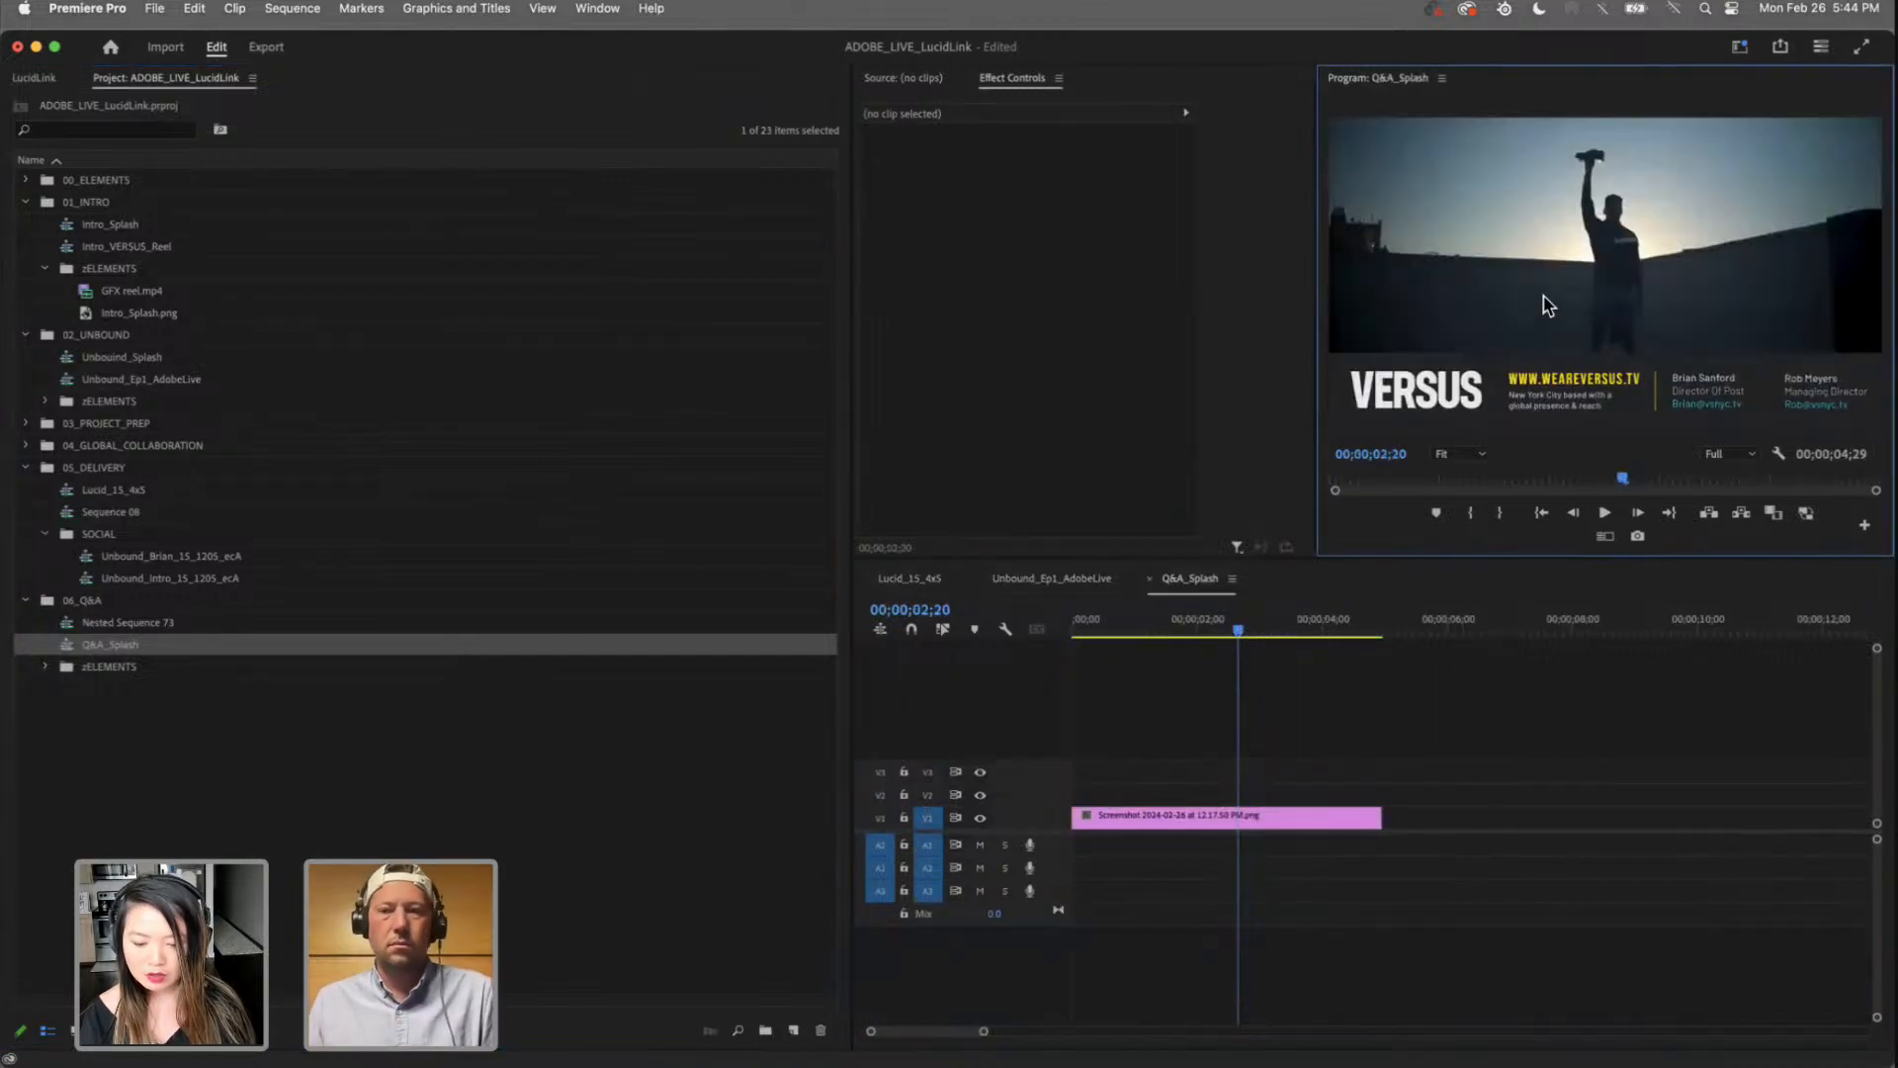
left_click(511, 940)
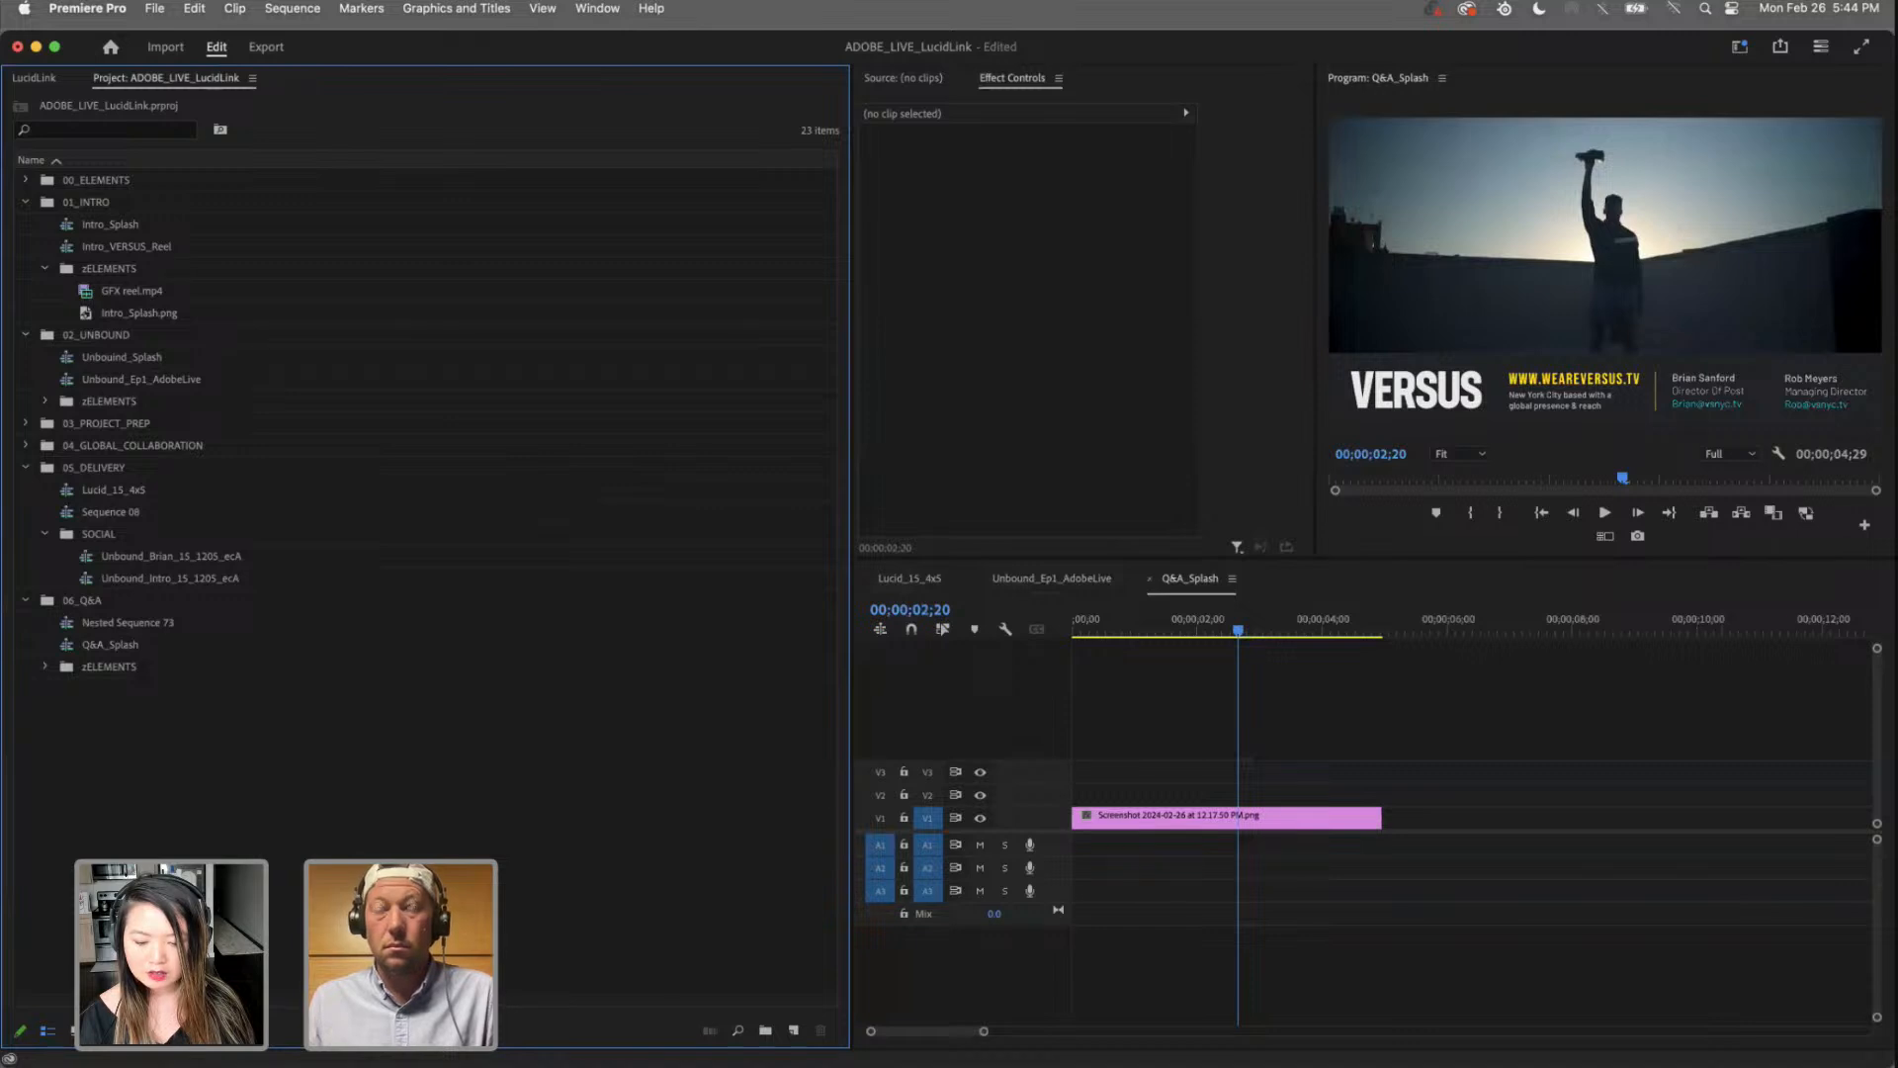
left_click(1585, 293)
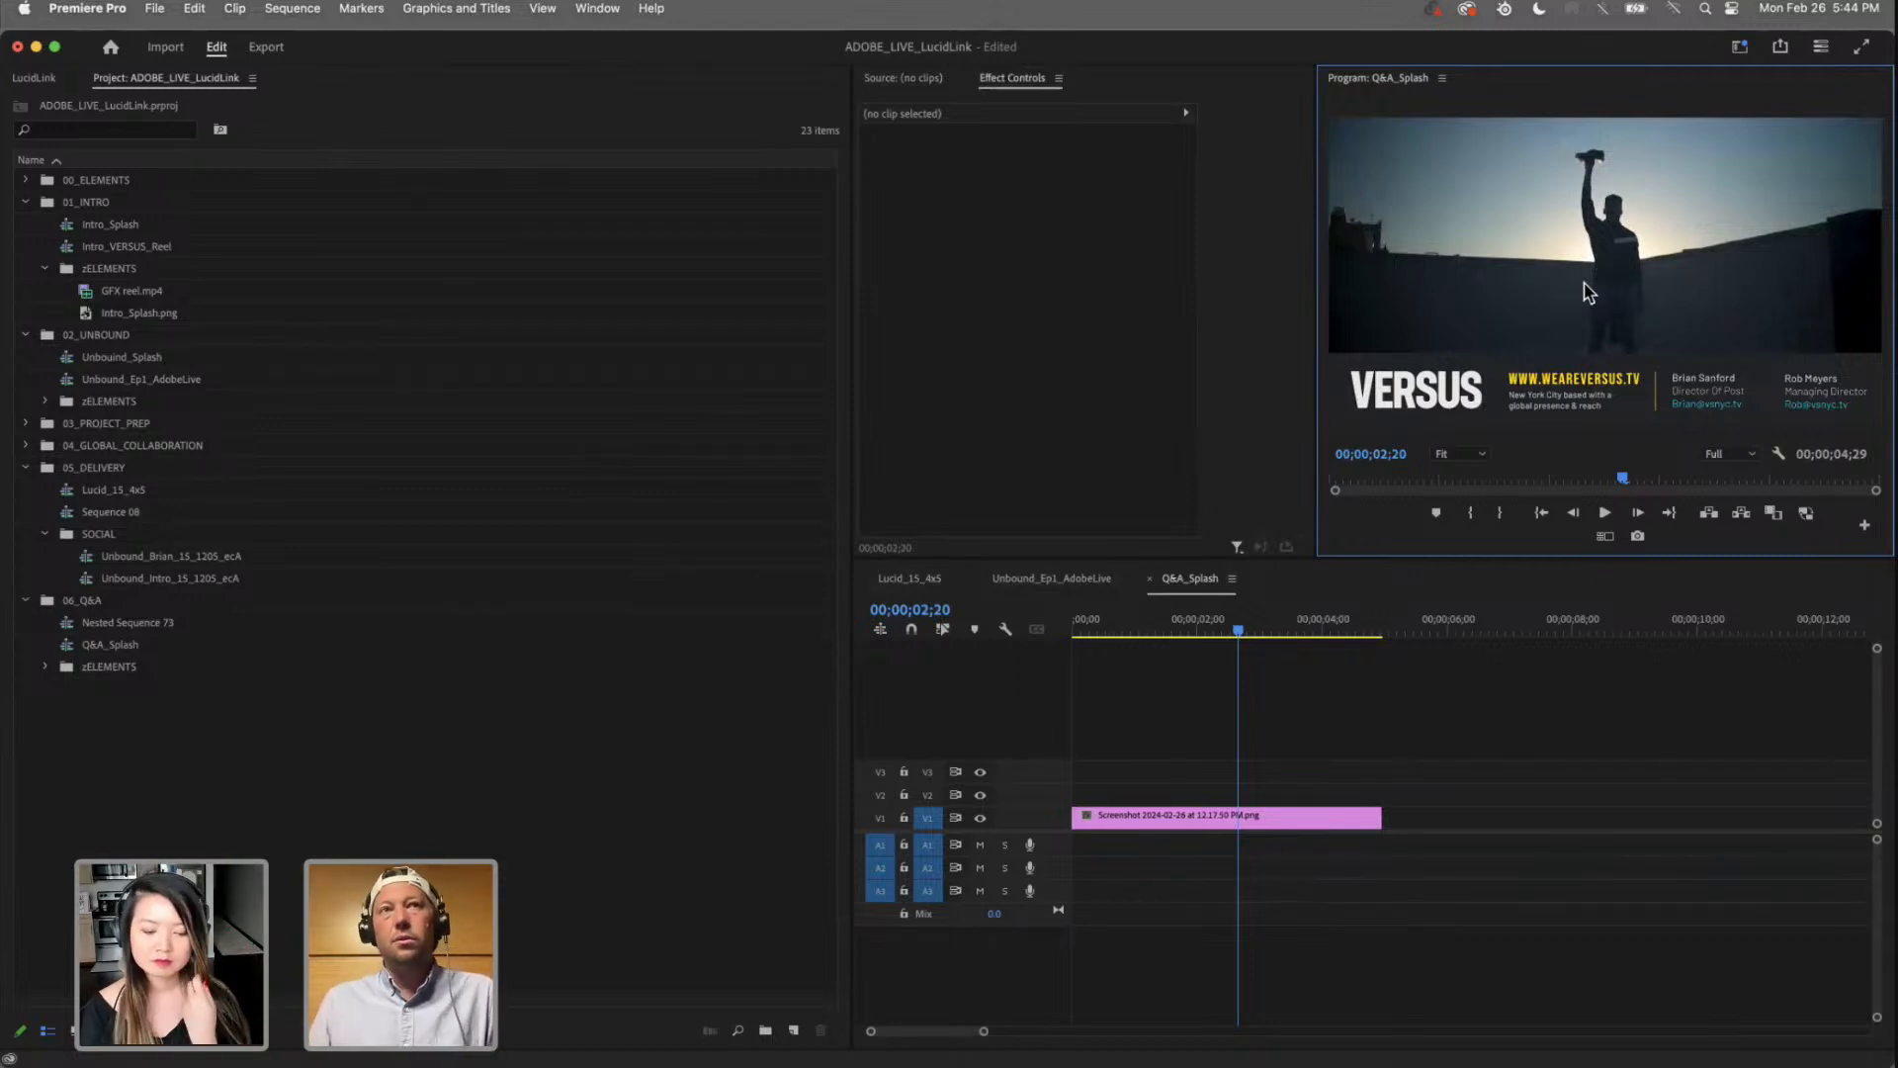
key("grave")
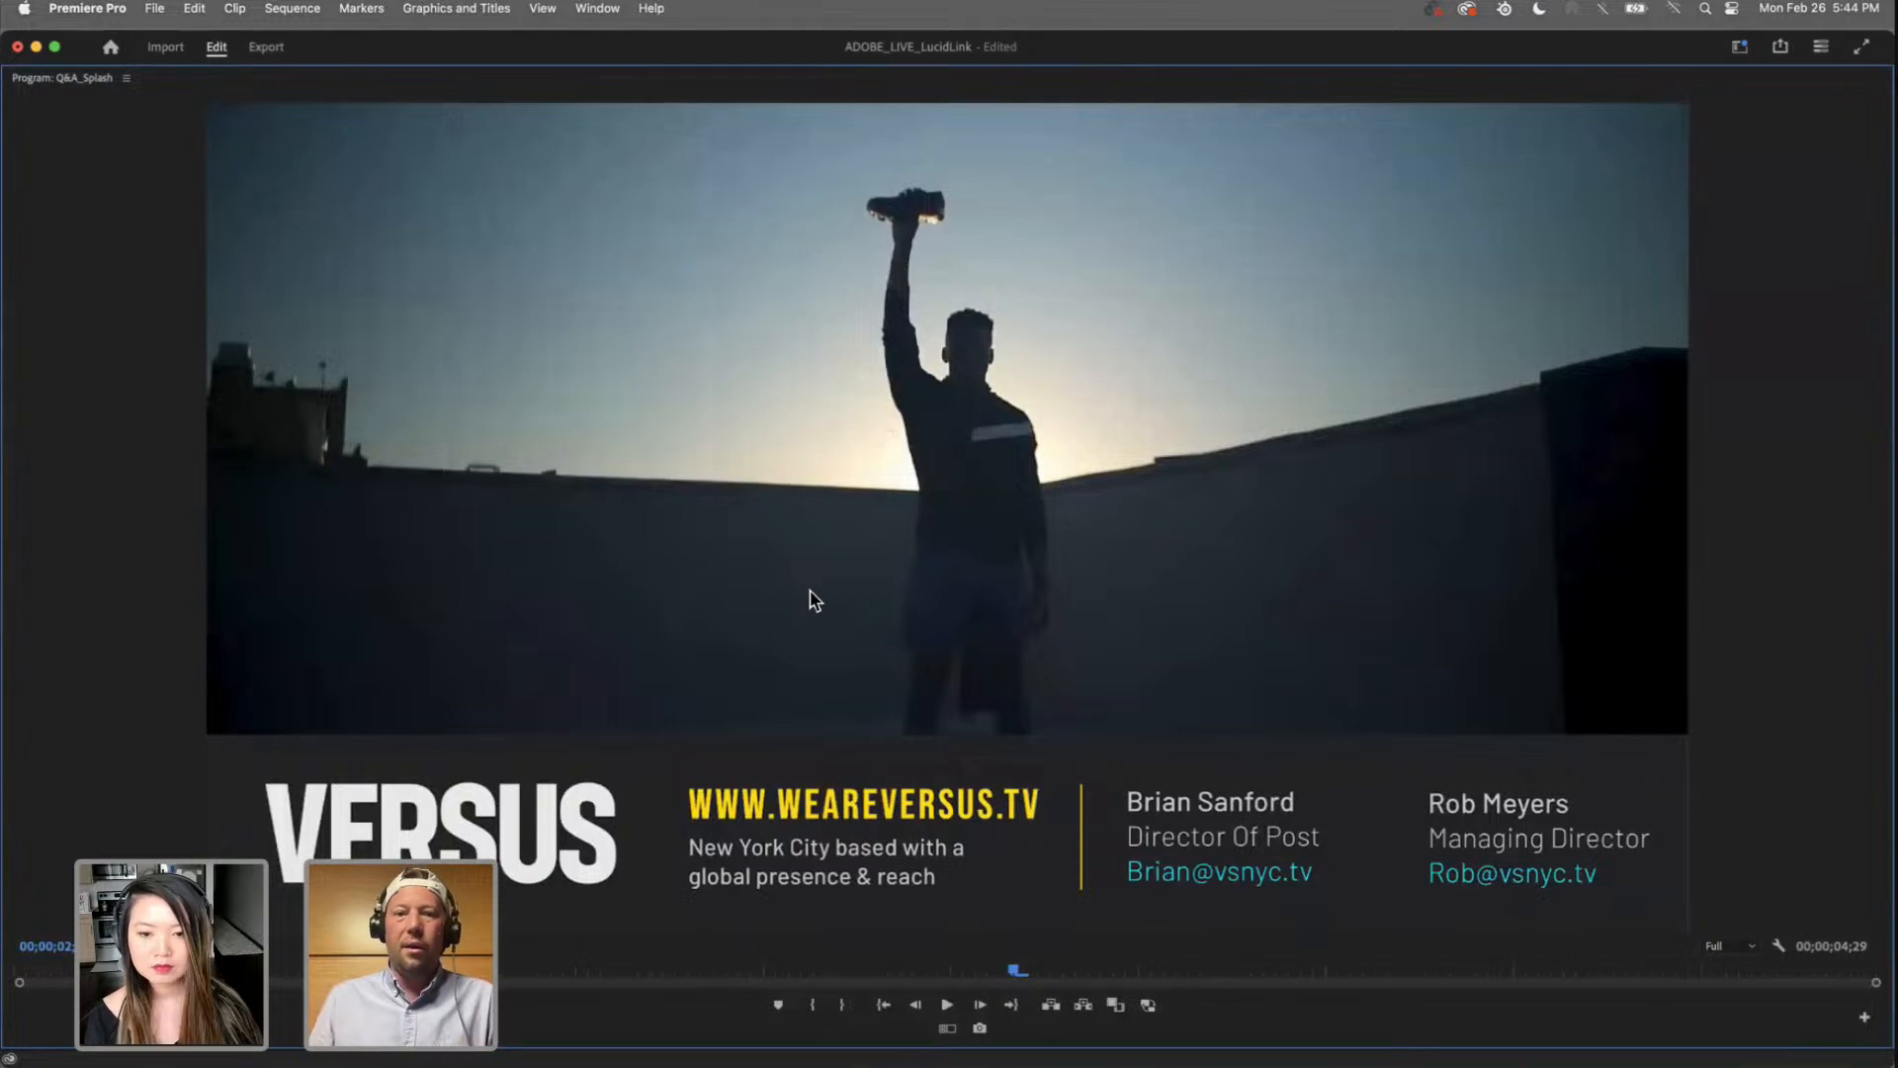